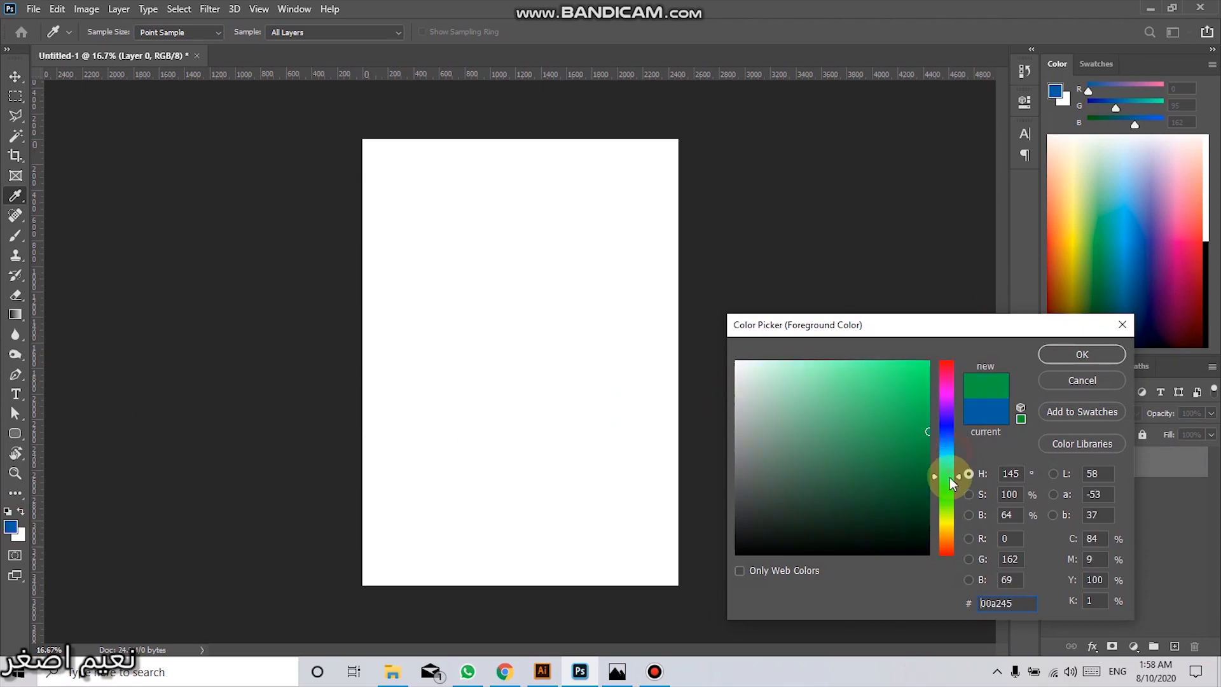
Step: Fill the blank layer with bright green, colour 10f621
{"action": "left_click_drag", "start_coordinate": [918, 407], "coordinate": [924, 368]}
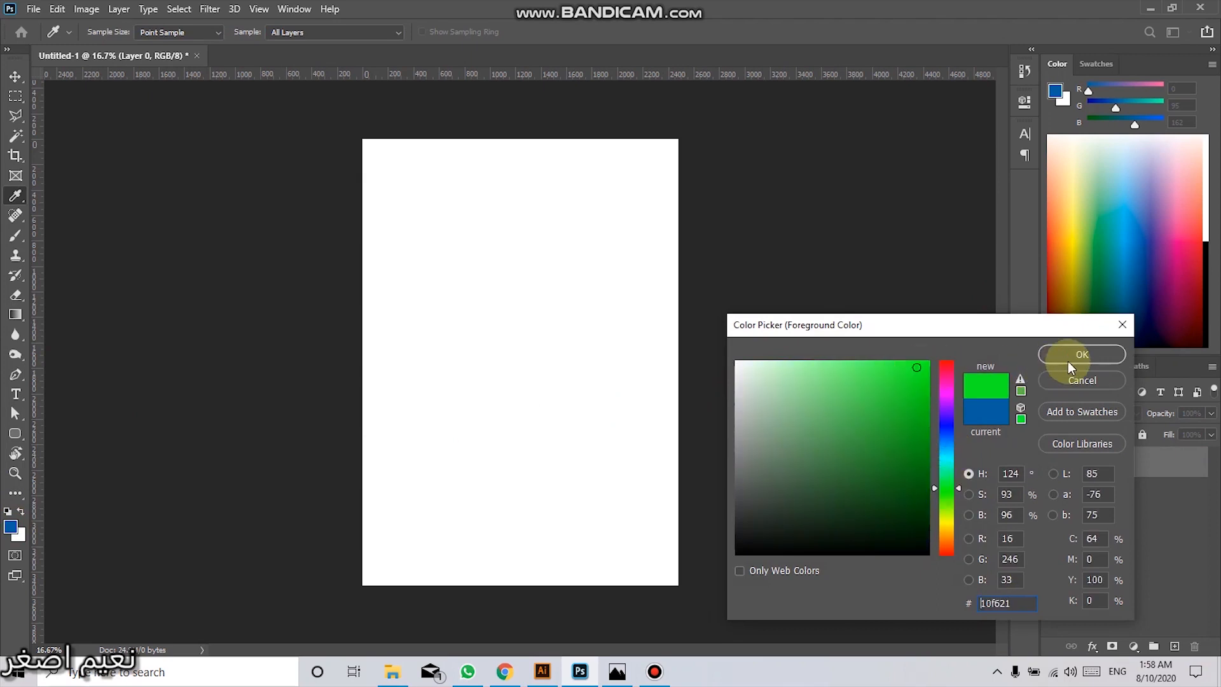
{"action": "left_click", "coordinate": [1078, 355]}
{"action": "key", "text": "alt+BackSpace"}
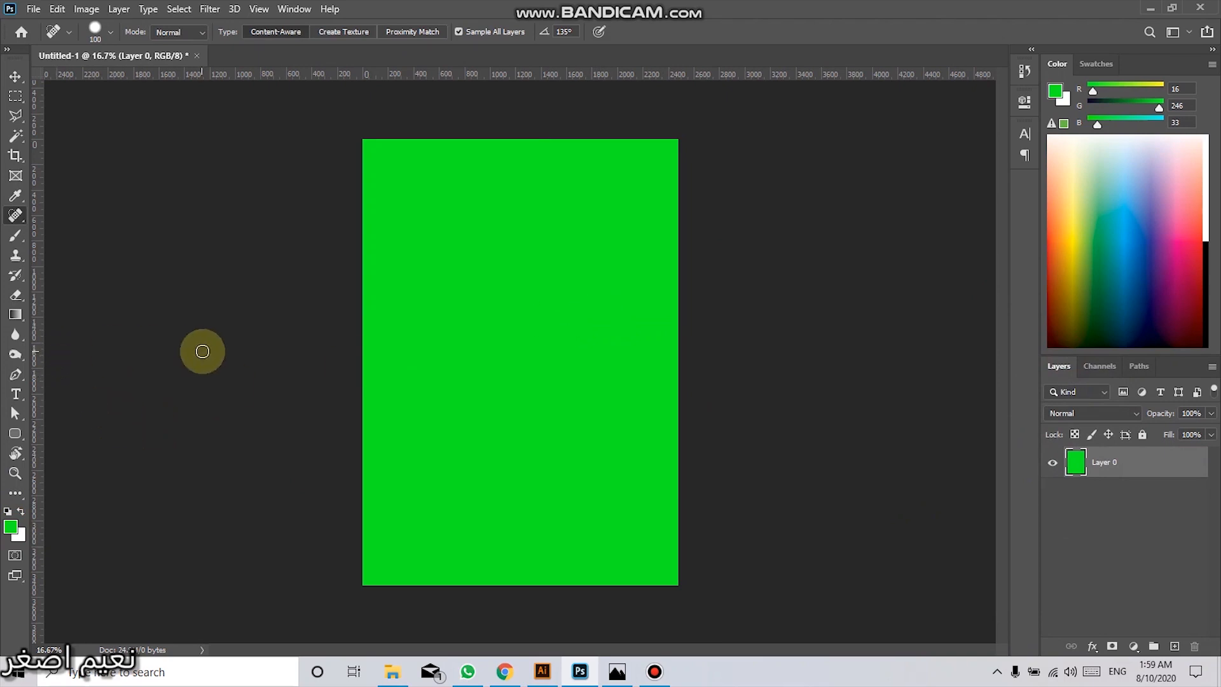
Step: Paint one red, one blue and one pink dot at scattered spots on the green canvas with the Brush tool
{"action": "key", "text": "b"}
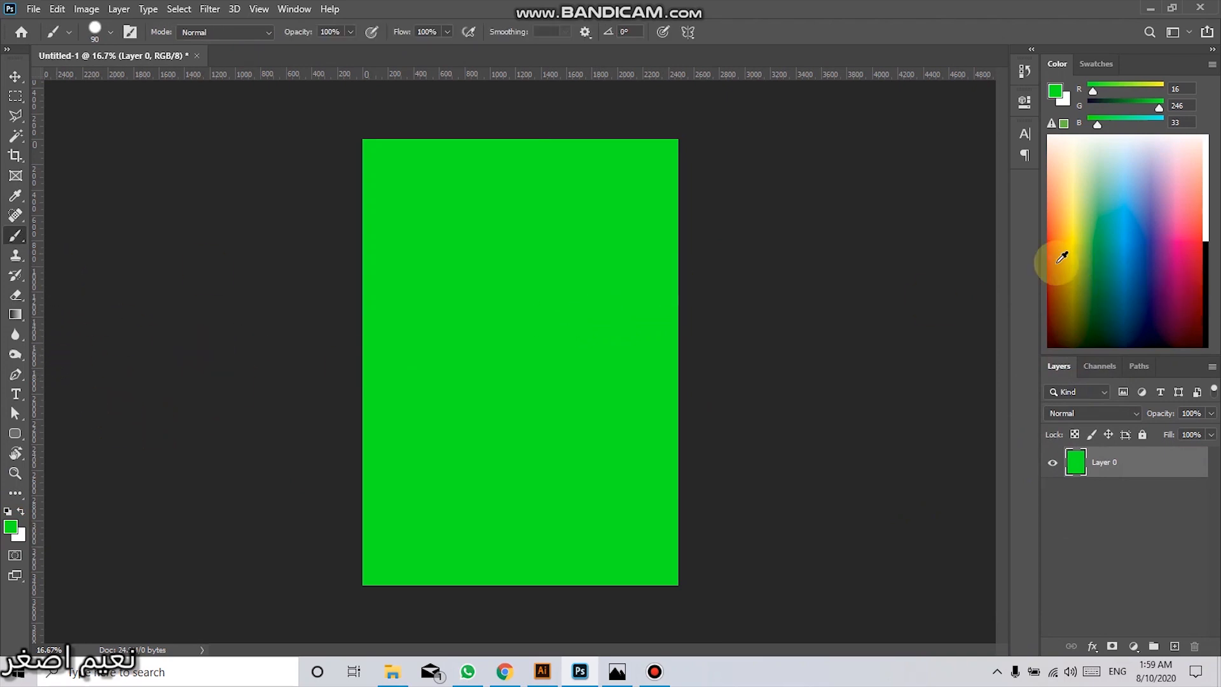
{"action": "left_click", "coordinate": [1050, 254]}
{"action": "left_click", "coordinate": [508, 239]}
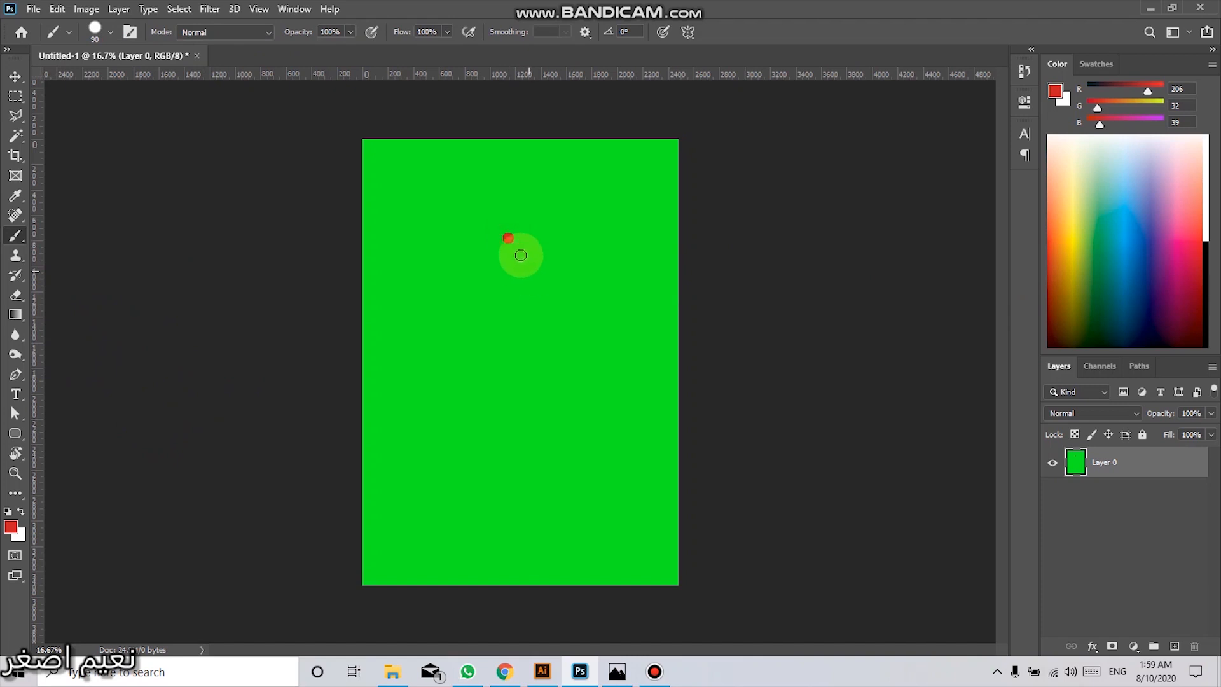
{"action": "left_click", "coordinate": [1136, 251]}
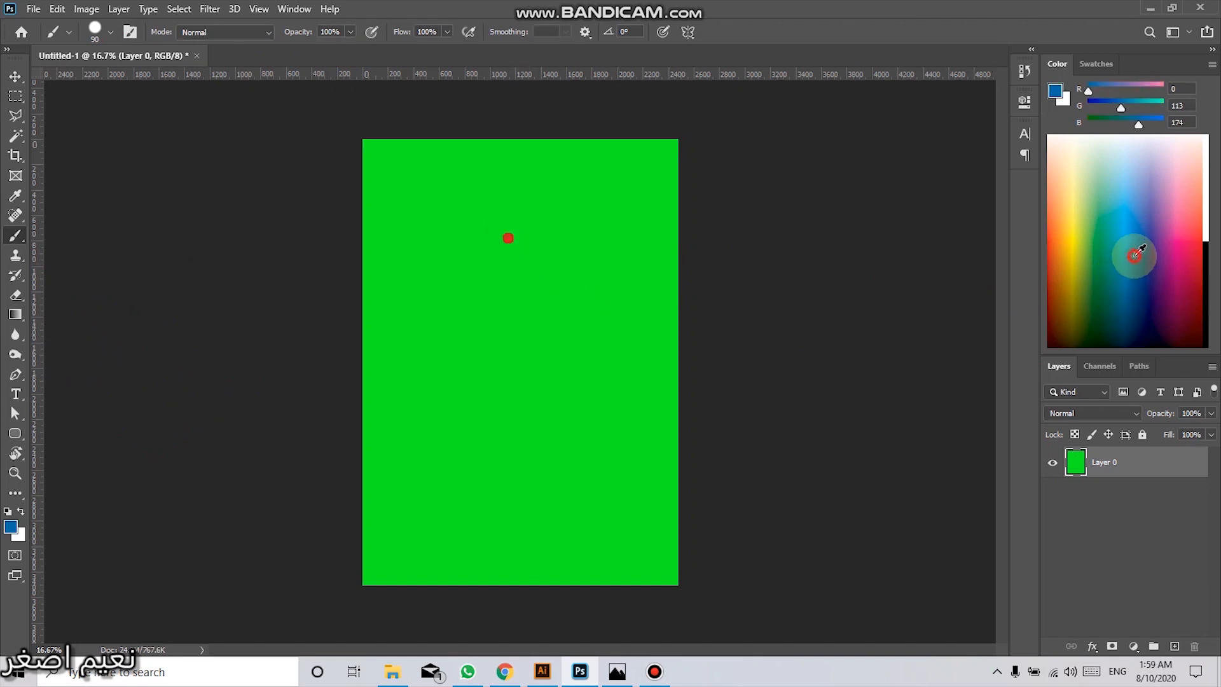
{"action": "left_click", "coordinate": [540, 346]}
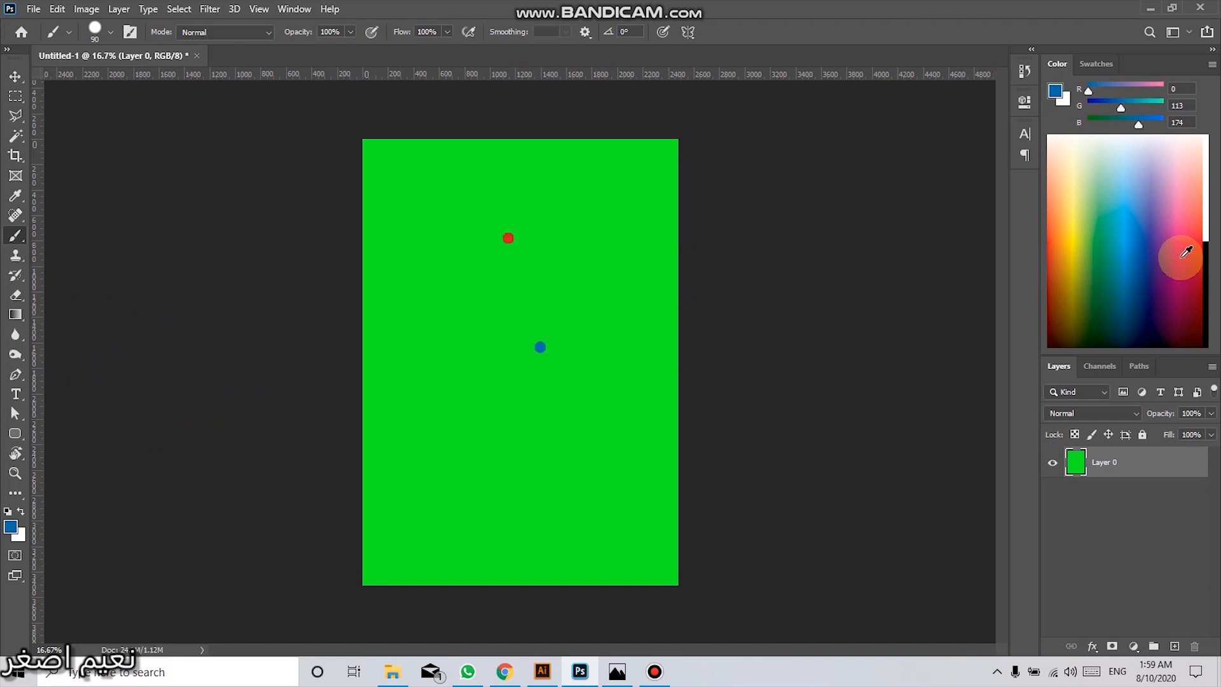
{"action": "left_click", "coordinate": [1186, 254]}
{"action": "left_click", "coordinate": [398, 434]}
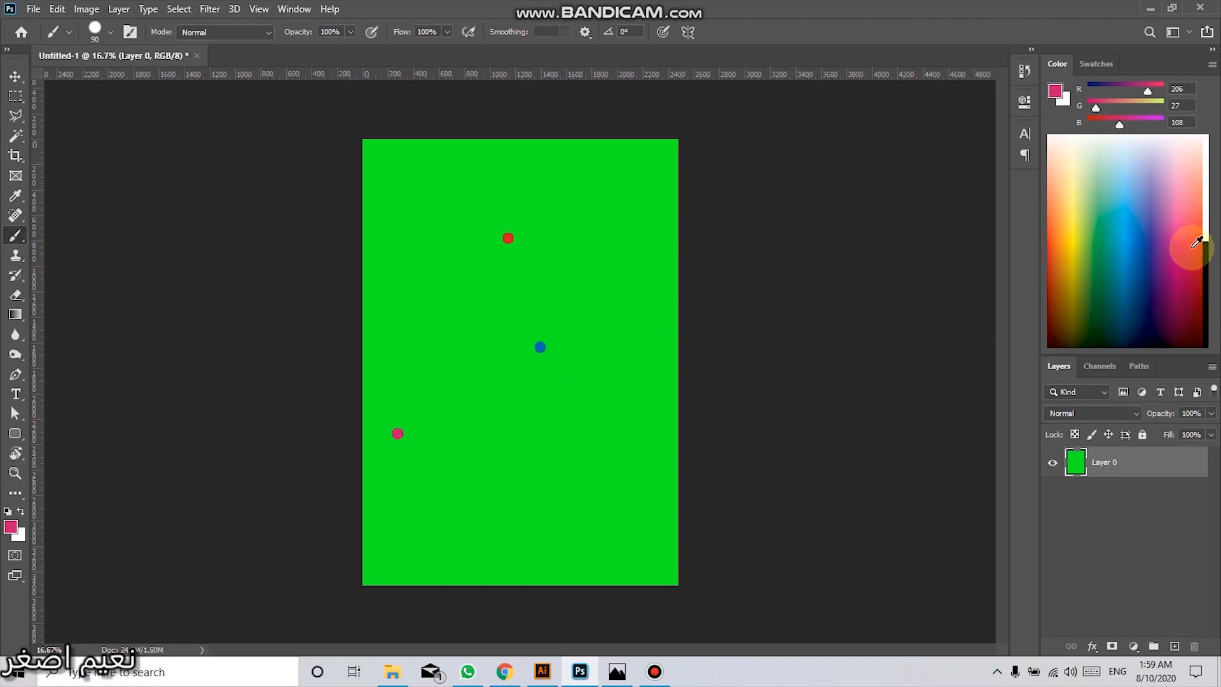
Step: Paint a brown dot near the canvas's right edge, an orange-red dot near its left edge and an ochre dot at upper right
{"action": "left_click", "coordinate": [1075, 293]}
{"action": "left_click", "coordinate": [651, 257]}
{"action": "left_click", "coordinate": [1053, 237]}
{"action": "left_click", "coordinate": [387, 322]}
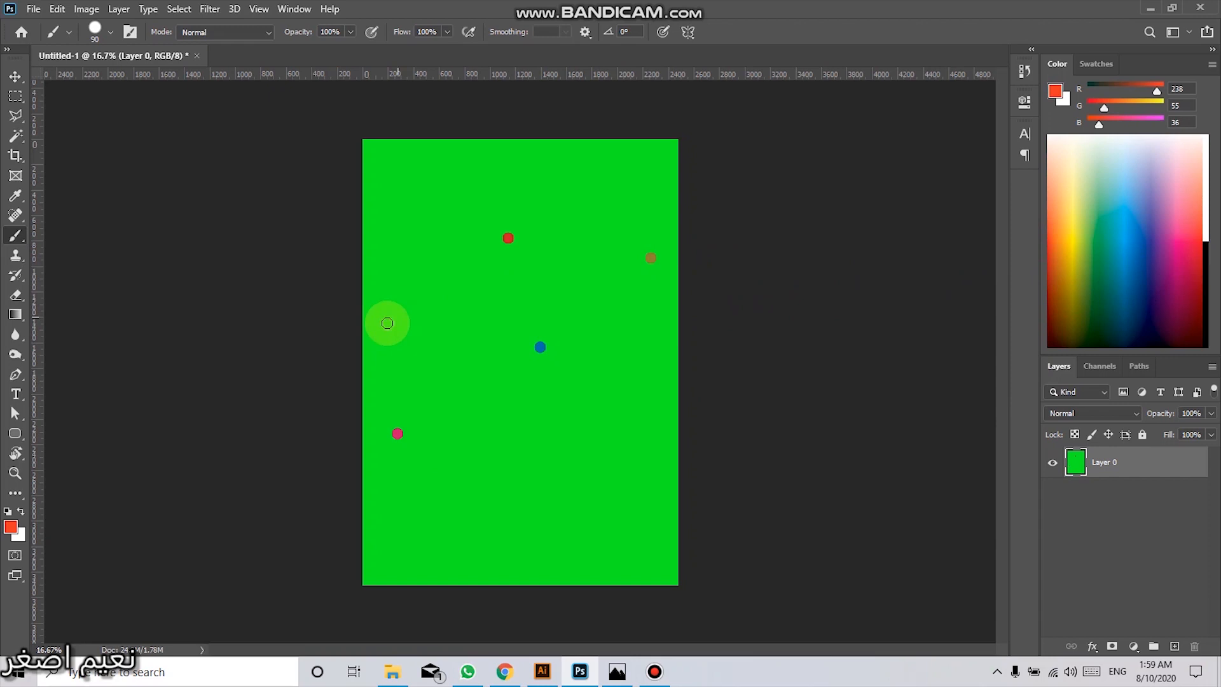
{"action": "left_click", "coordinate": [1074, 274]}
{"action": "left_click", "coordinate": [627, 204]}
Step: Paint three yellow dots around the blue dot in the middle of the canvas
{"action": "left_click", "coordinate": [1077, 249]}
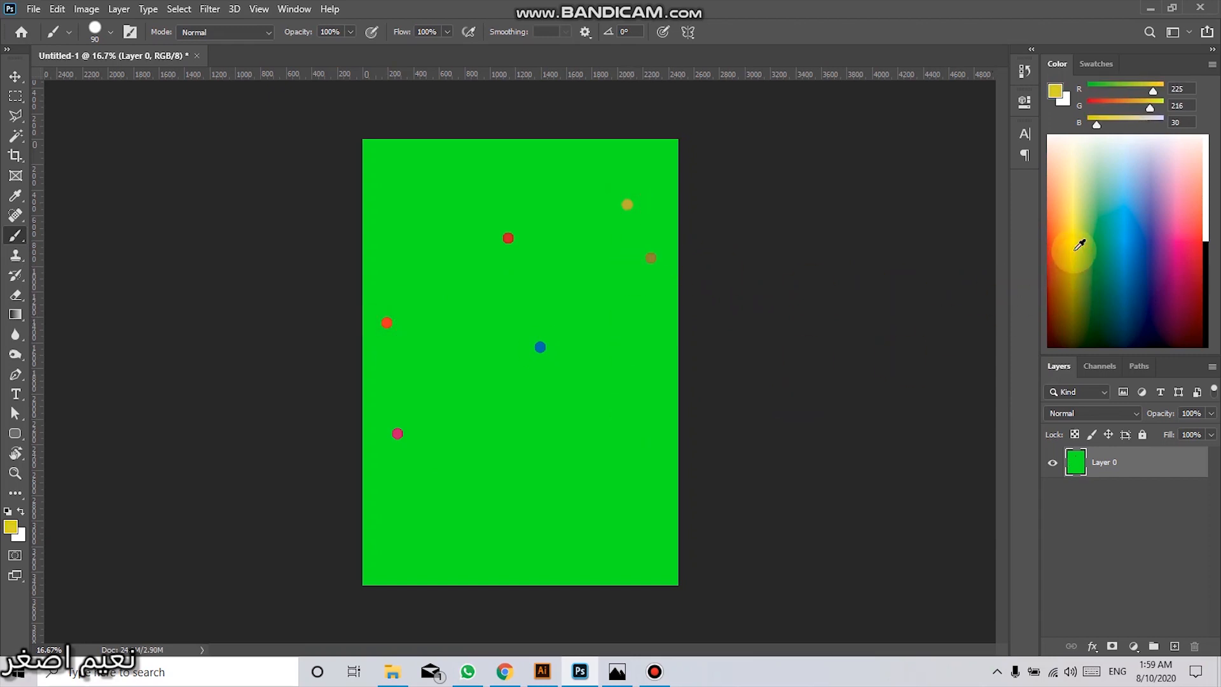
{"action": "left_click", "coordinate": [563, 409]}
{"action": "left_click", "coordinate": [605, 319]}
{"action": "left_click", "coordinate": [487, 328]}
Step: Activate the Spot Healing Brush and check its brush settings
{"action": "left_click", "coordinate": [15, 77]}
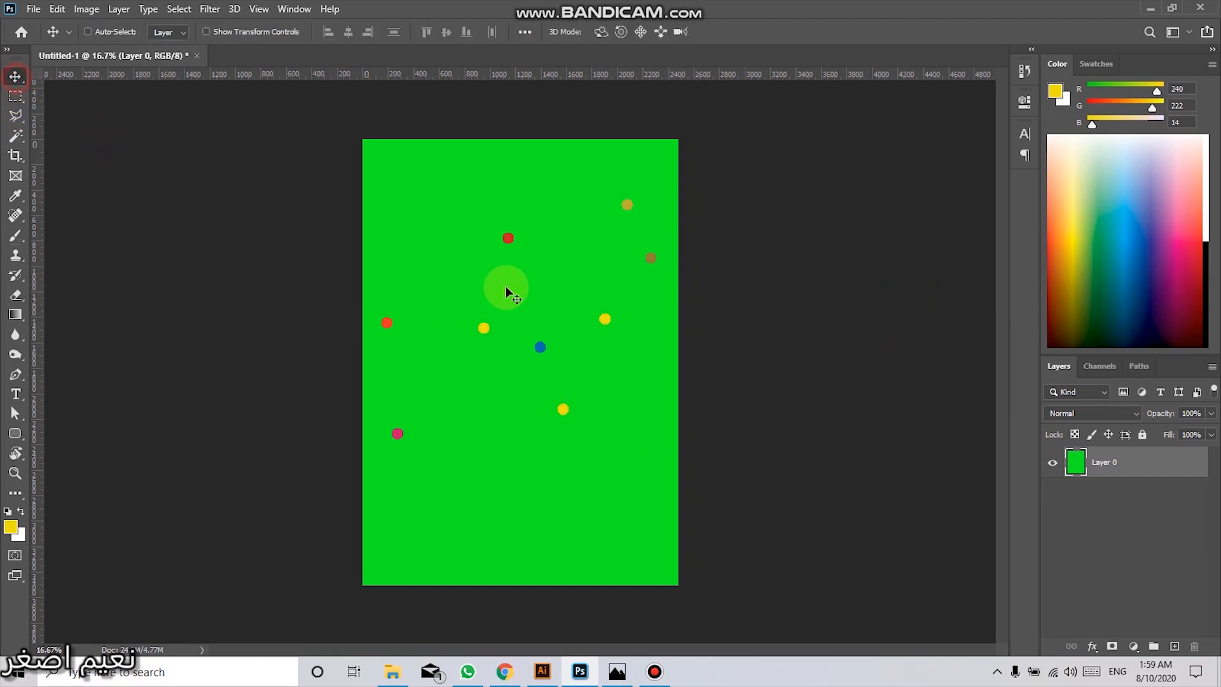
{"action": "key", "text": "ctrl+0"}
{"action": "scroll", "coordinate": [528, 292], "scroll_direction": "up", "scroll_amount": 1}
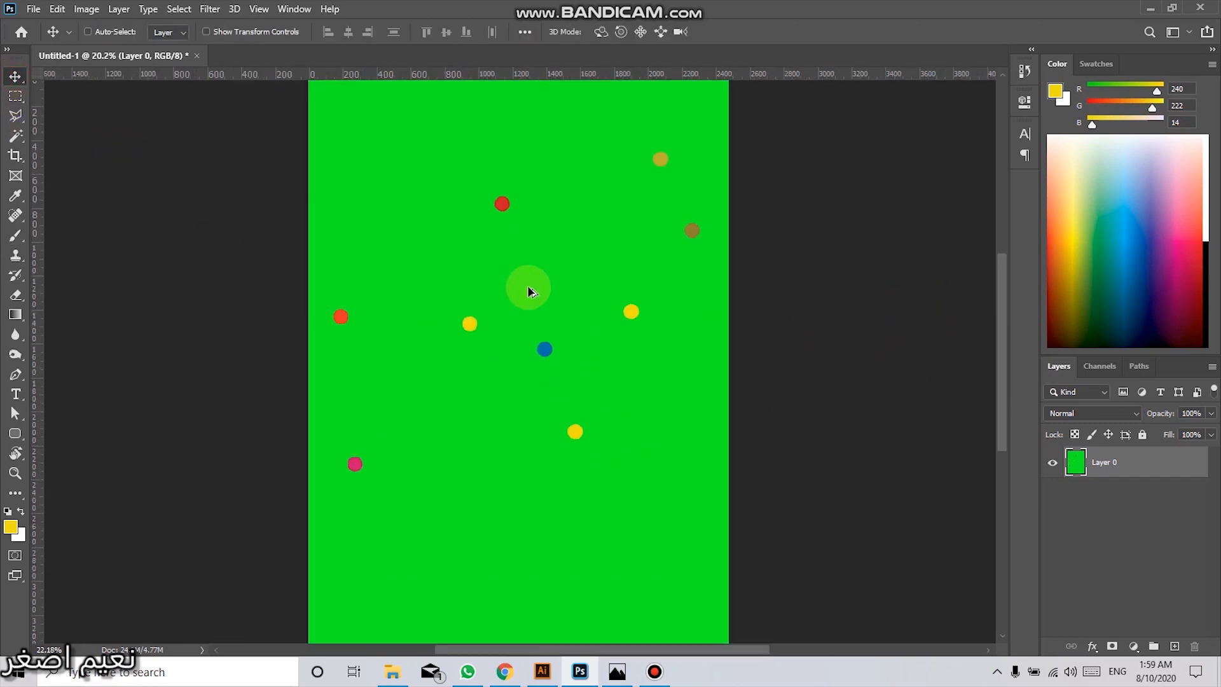
{"action": "left_click", "coordinate": [11, 222]}
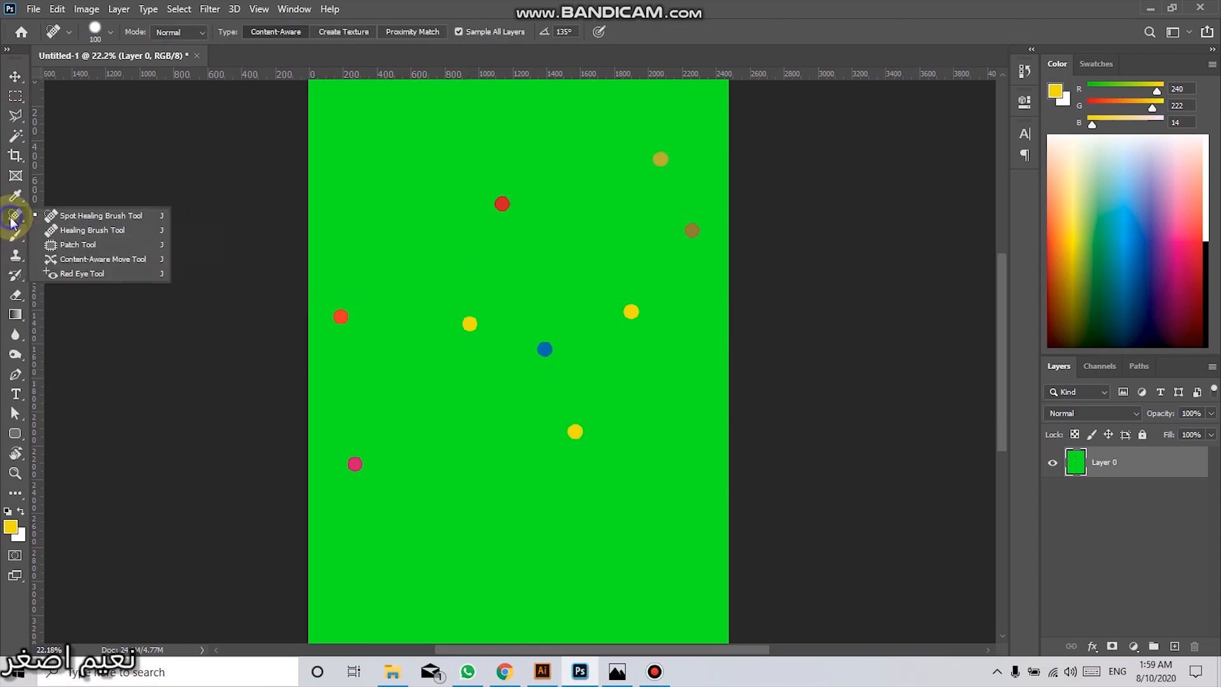
{"action": "left_click", "coordinate": [71, 220]}
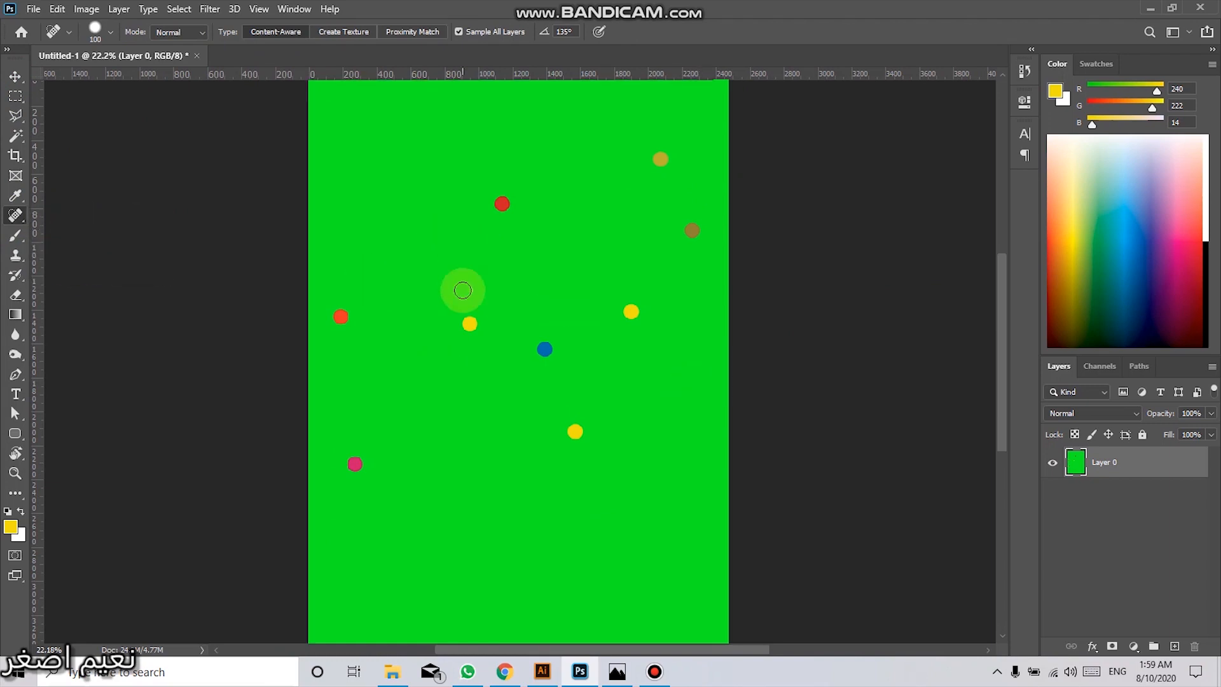
{"action": "left_click", "coordinate": [97, 35]}
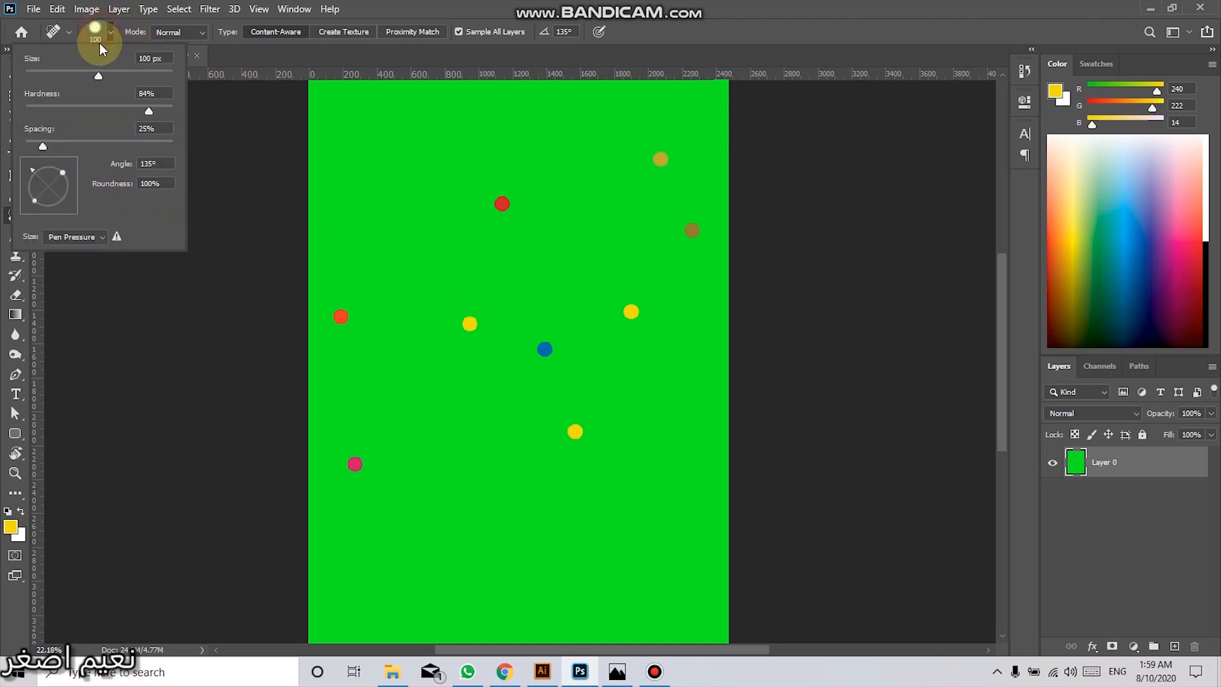
{"action": "left_click", "coordinate": [99, 37]}
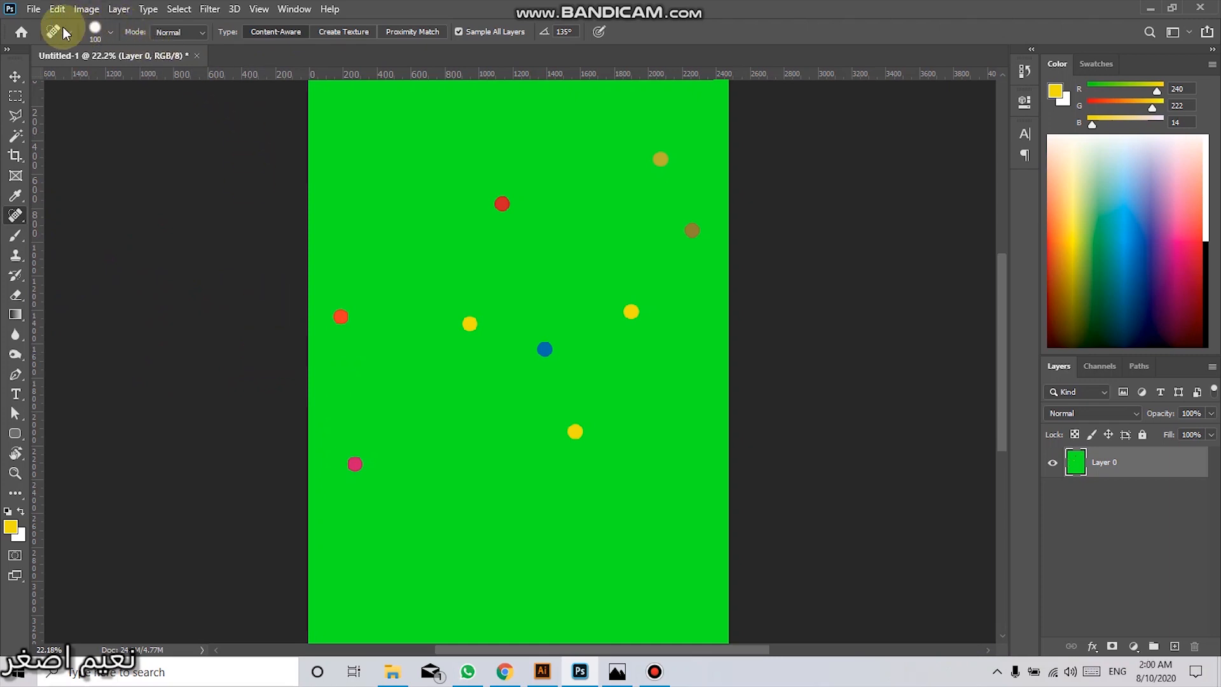
Step: Increase the Spot Healing Brush size to 150 px
{"action": "left_click", "coordinate": [95, 31]}
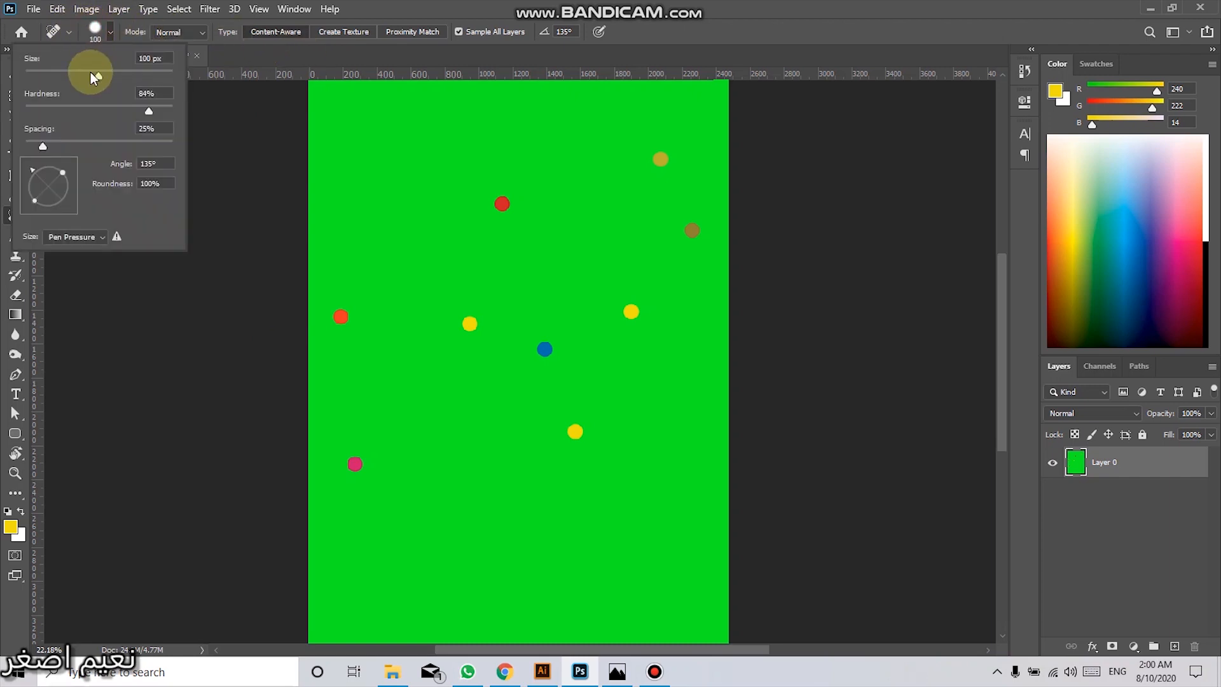
{"action": "left_click_drag", "start_coordinate": [101, 76], "coordinate": [115, 75]}
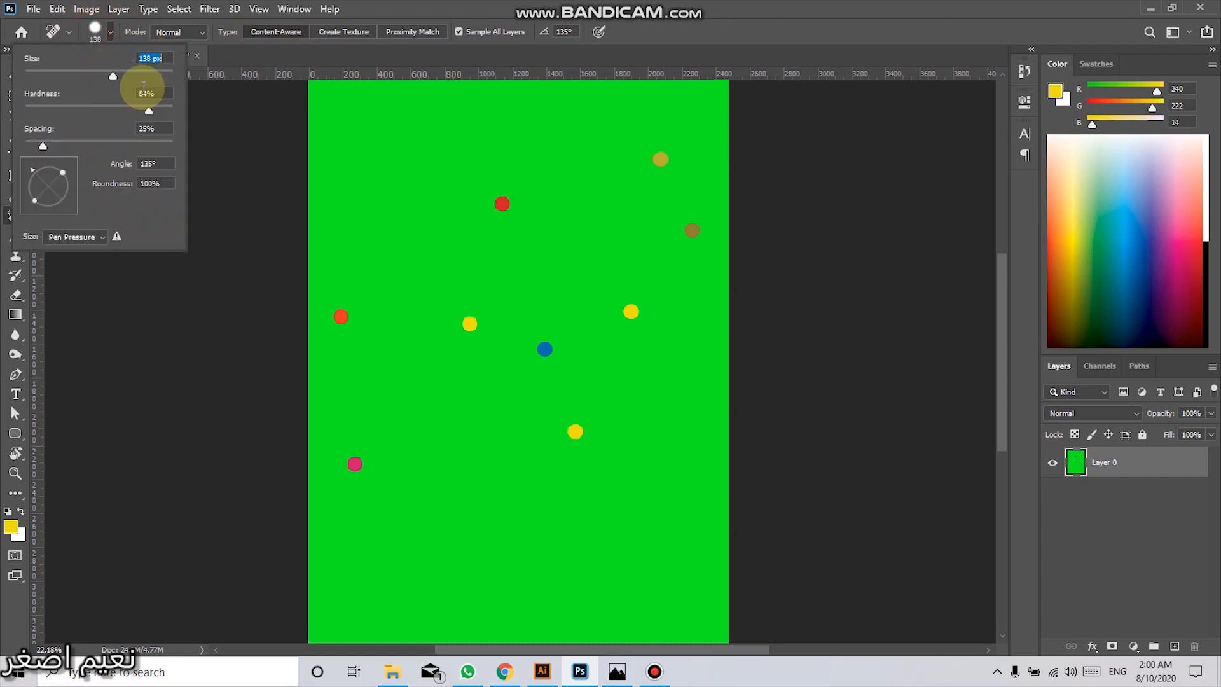
{"action": "type", "text": "]]]]]]]"}
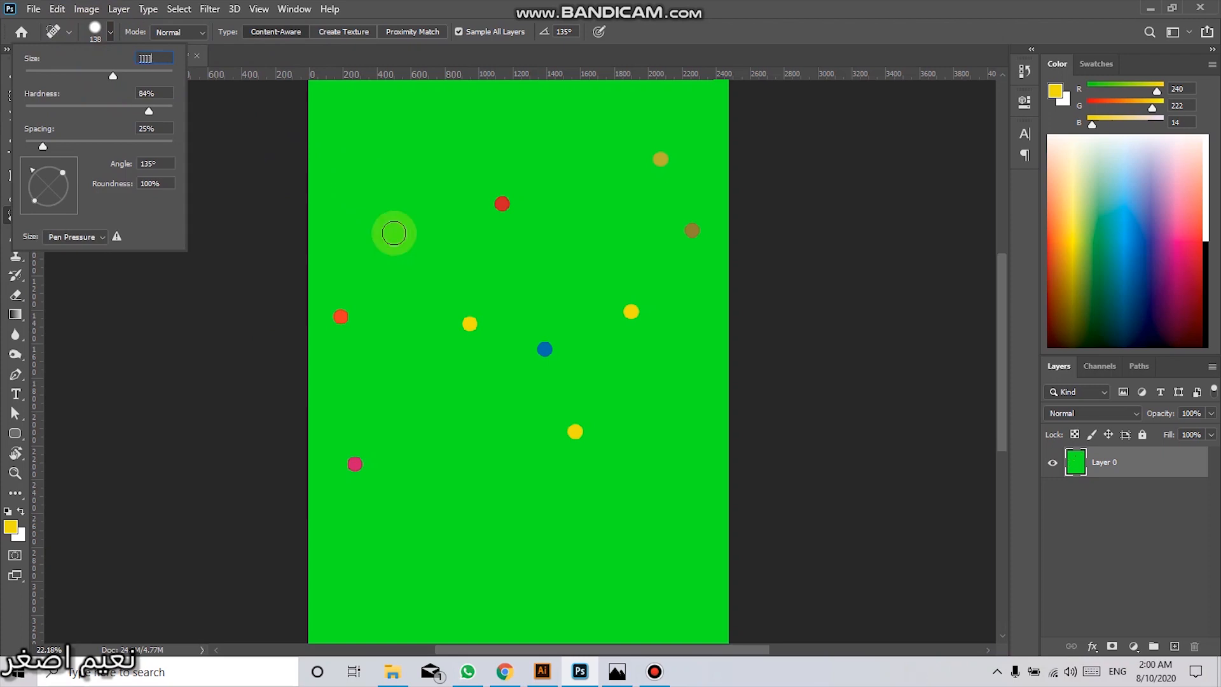
{"action": "left_click", "coordinate": [238, 259]}
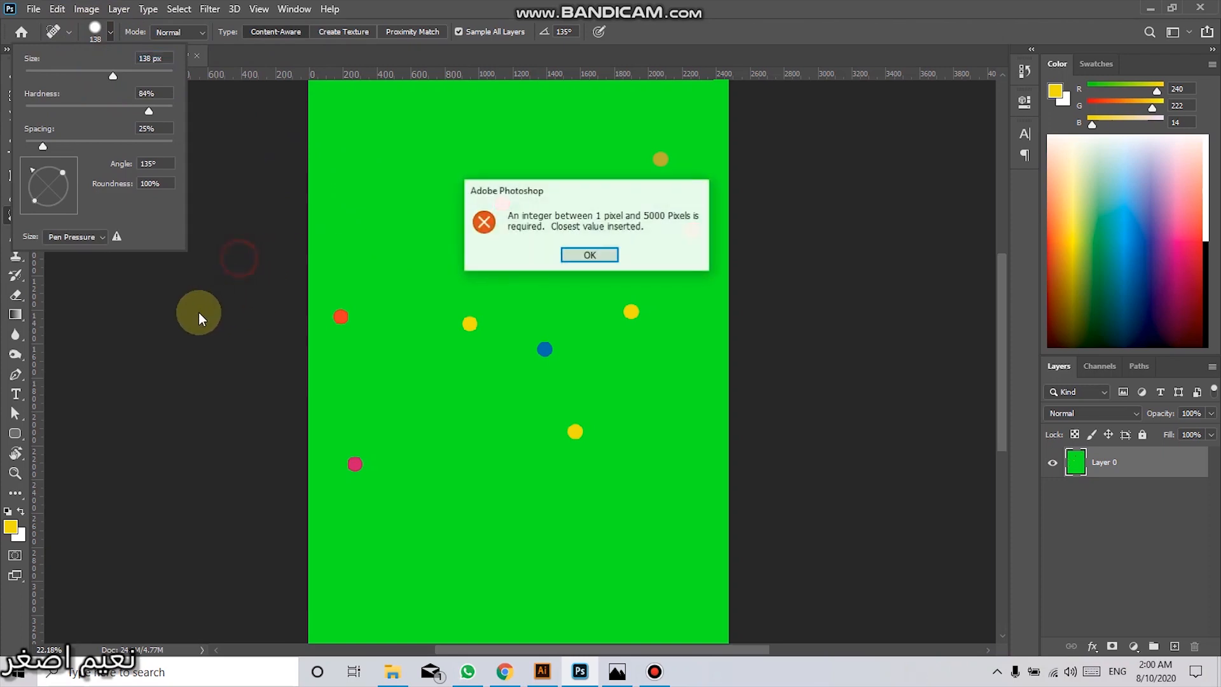
{"action": "left_click", "coordinate": [589, 256]}
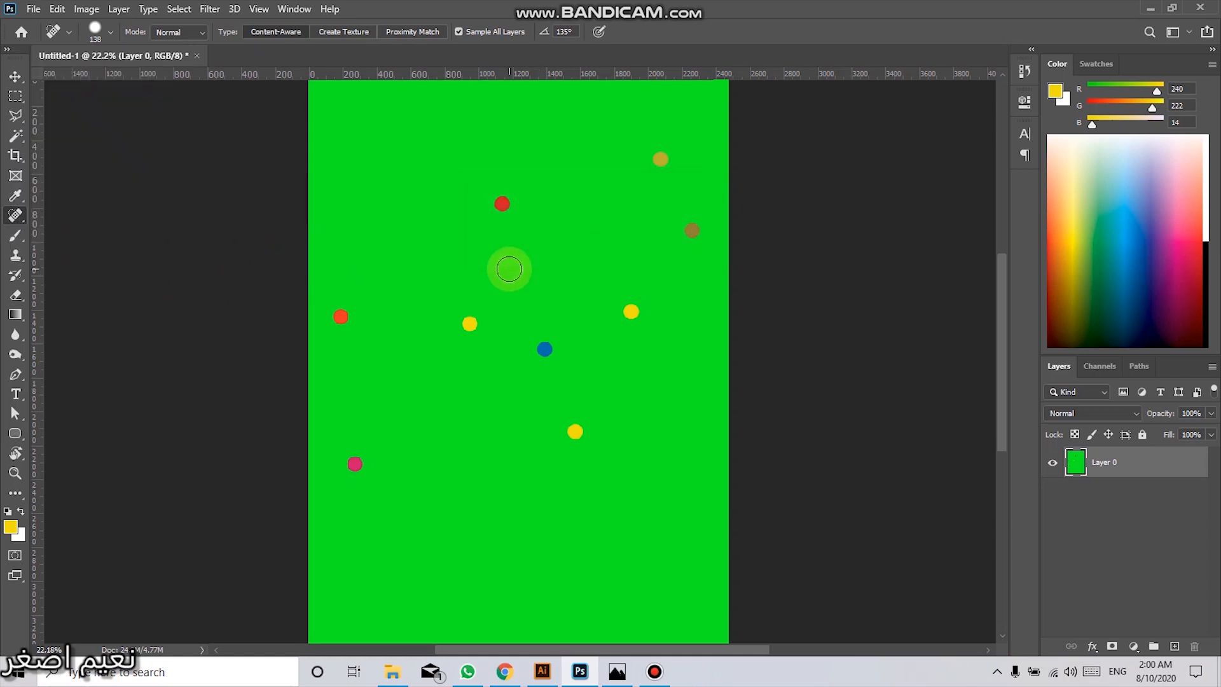
{"action": "key", "text": "["}
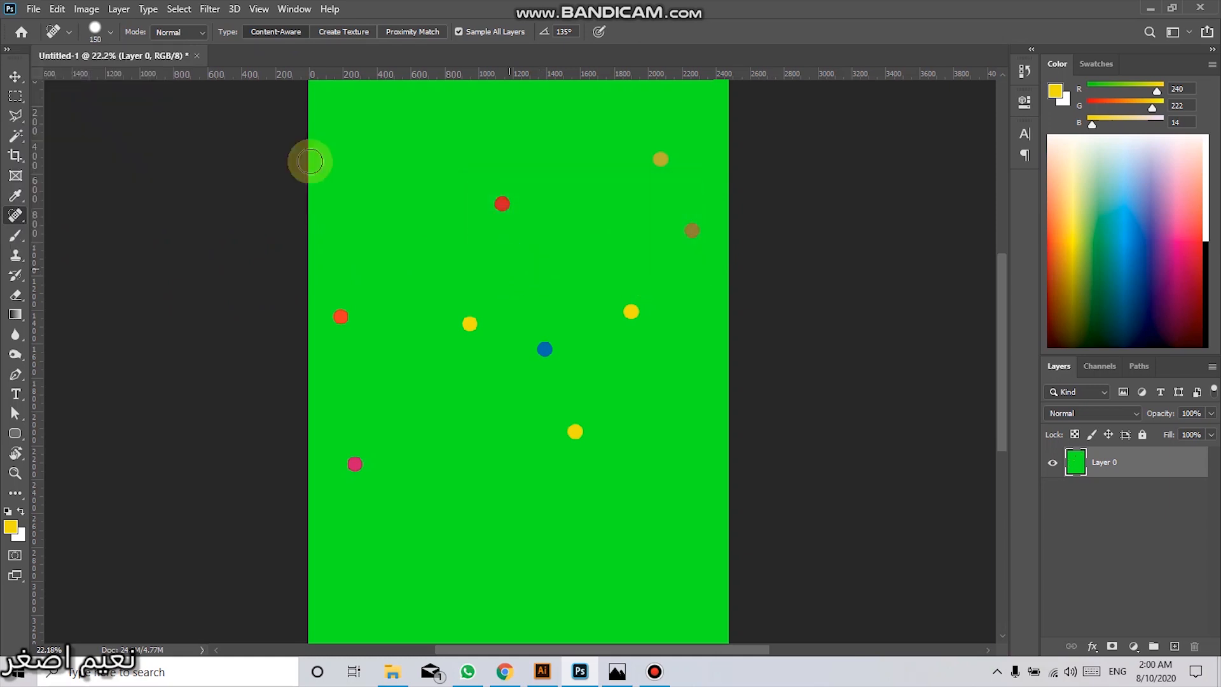
Step: Set the healing brush's hardness to 0% and enlarge the brush to 400 px
{"action": "left_click", "coordinate": [91, 33]}
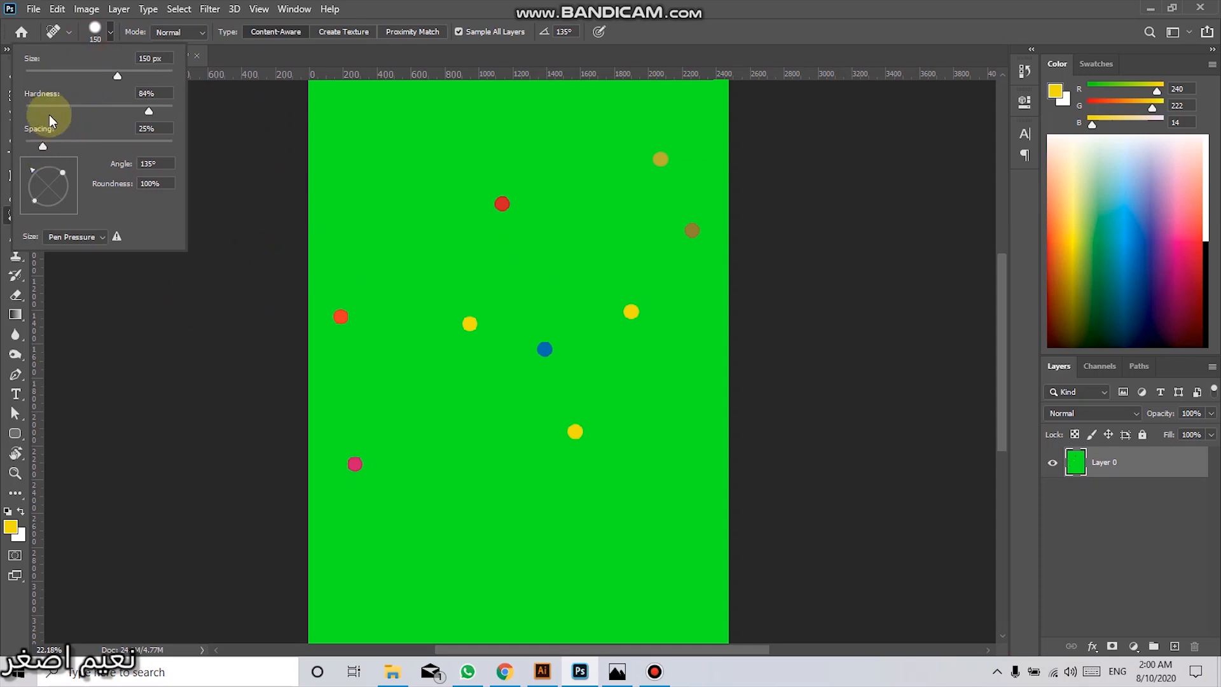
{"action": "left_click_drag", "start_coordinate": [132, 110], "coordinate": [26, 106]}
{"action": "left_click", "coordinate": [333, 189]}
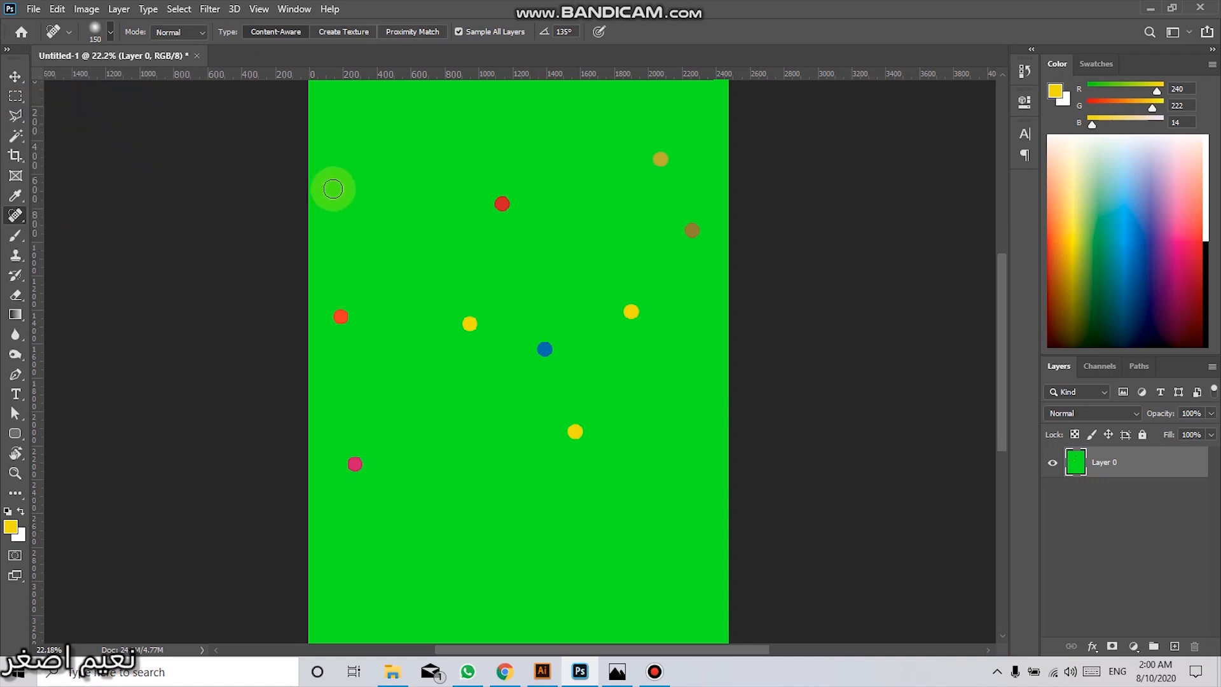
{"action": "key", "text": "bracketright"}
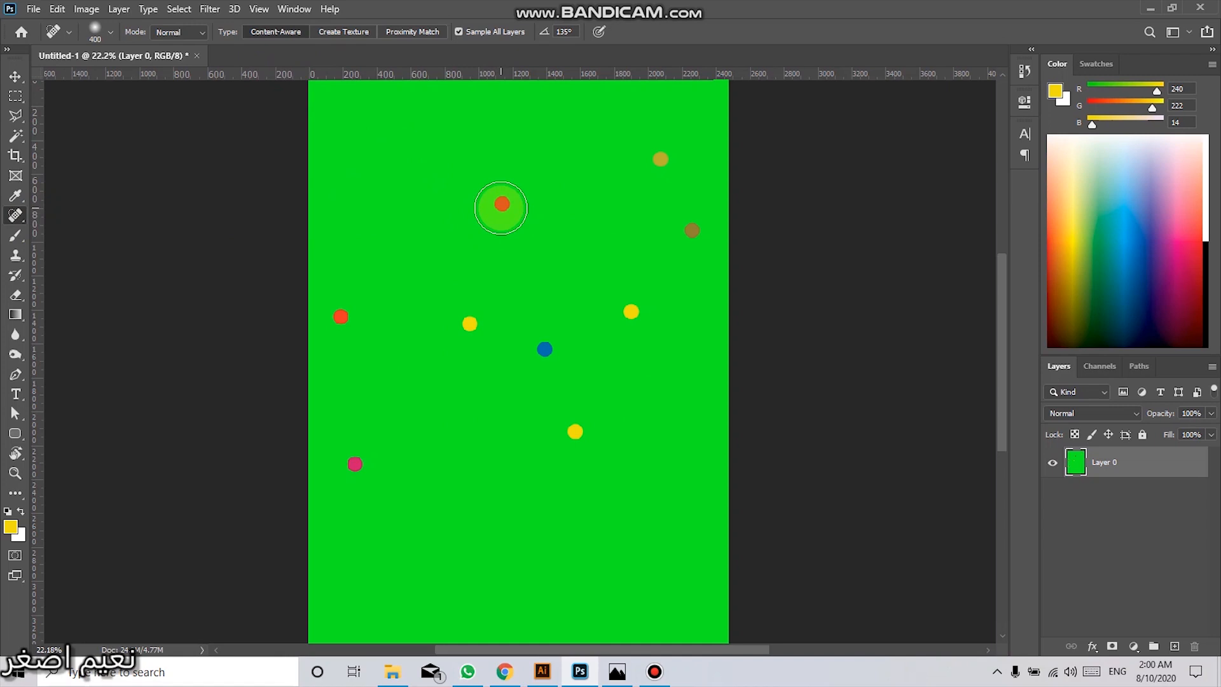
Step: Try healing the red dot with the soft brush, undo it, and heal the dot again with a higher brush hardness
{"action": "left_click", "coordinate": [502, 206]}
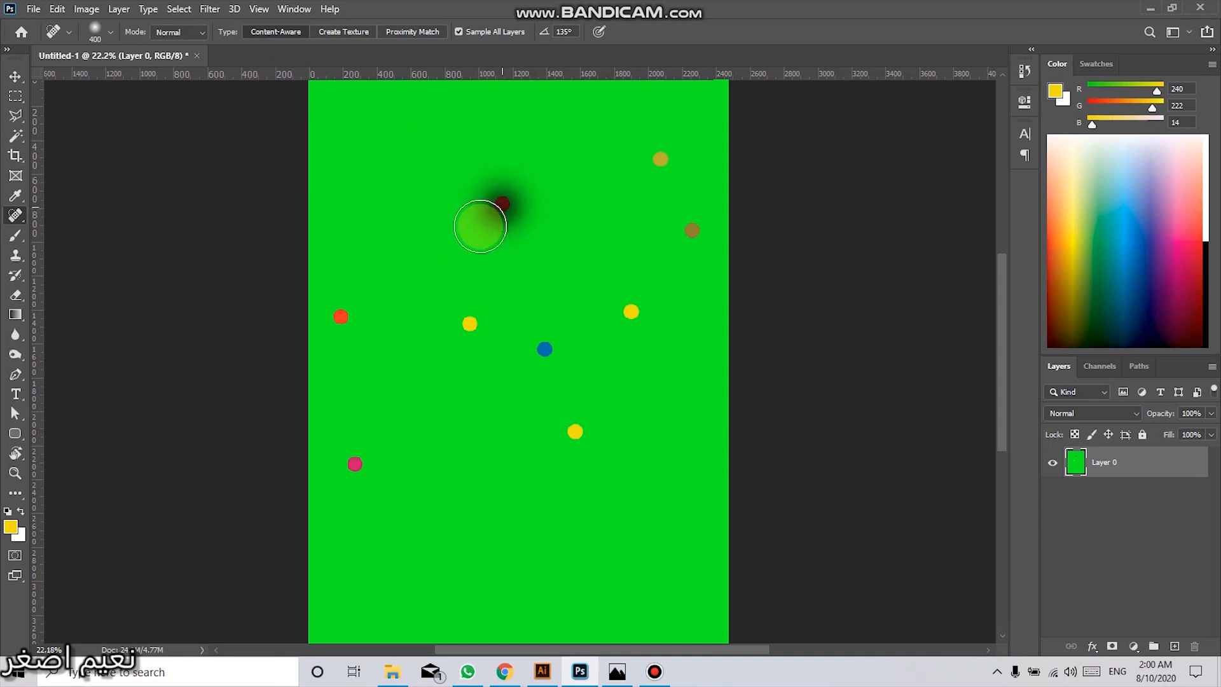
{"action": "key", "text": "ctrl+z"}
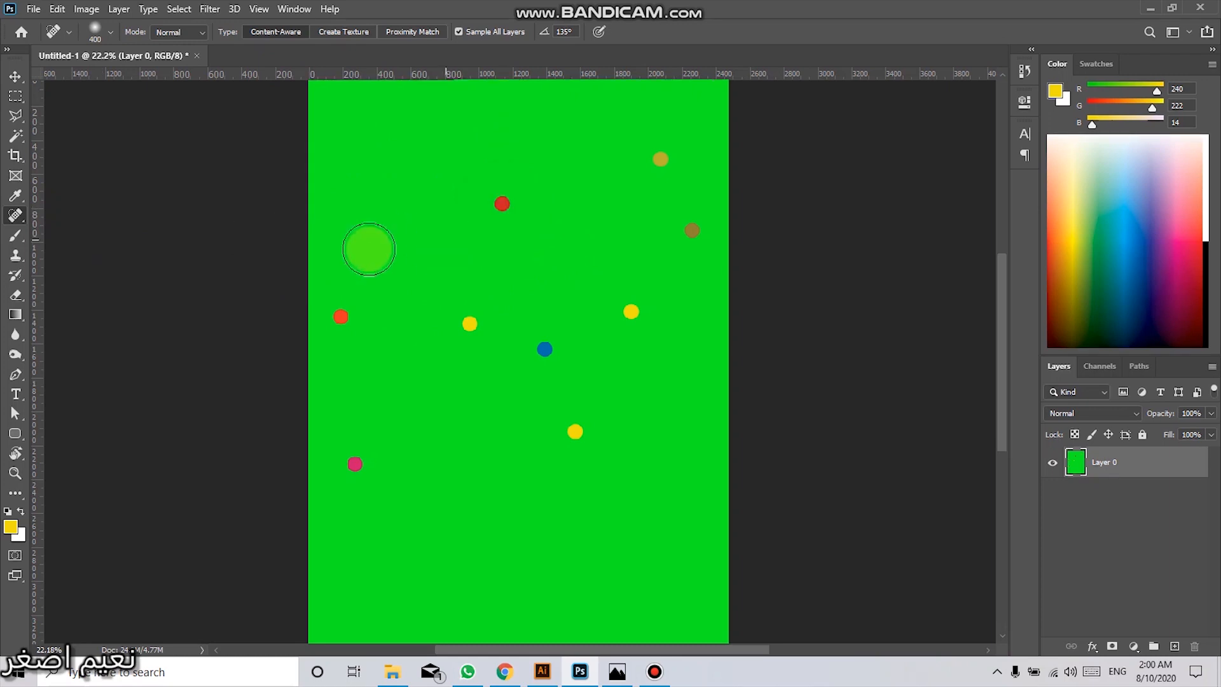
{"action": "left_click", "coordinate": [90, 37]}
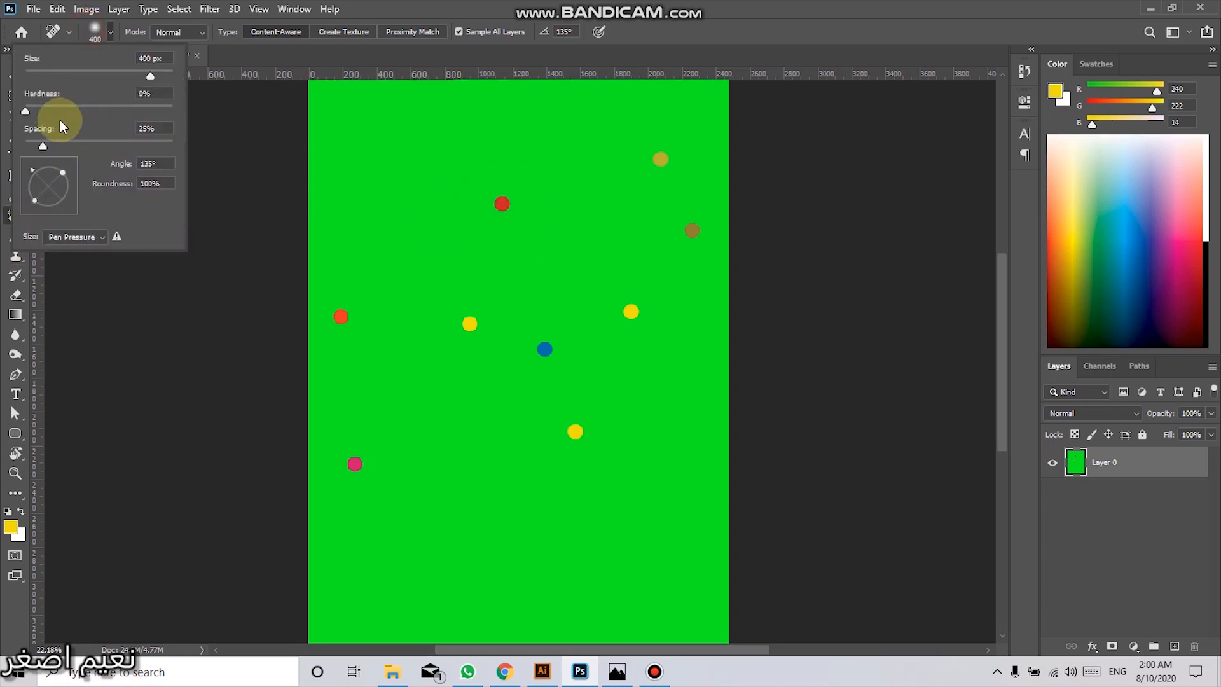
{"action": "left_click_drag", "start_coordinate": [99, 108], "coordinate": [112, 109]}
{"action": "left_click", "coordinate": [294, 171]}
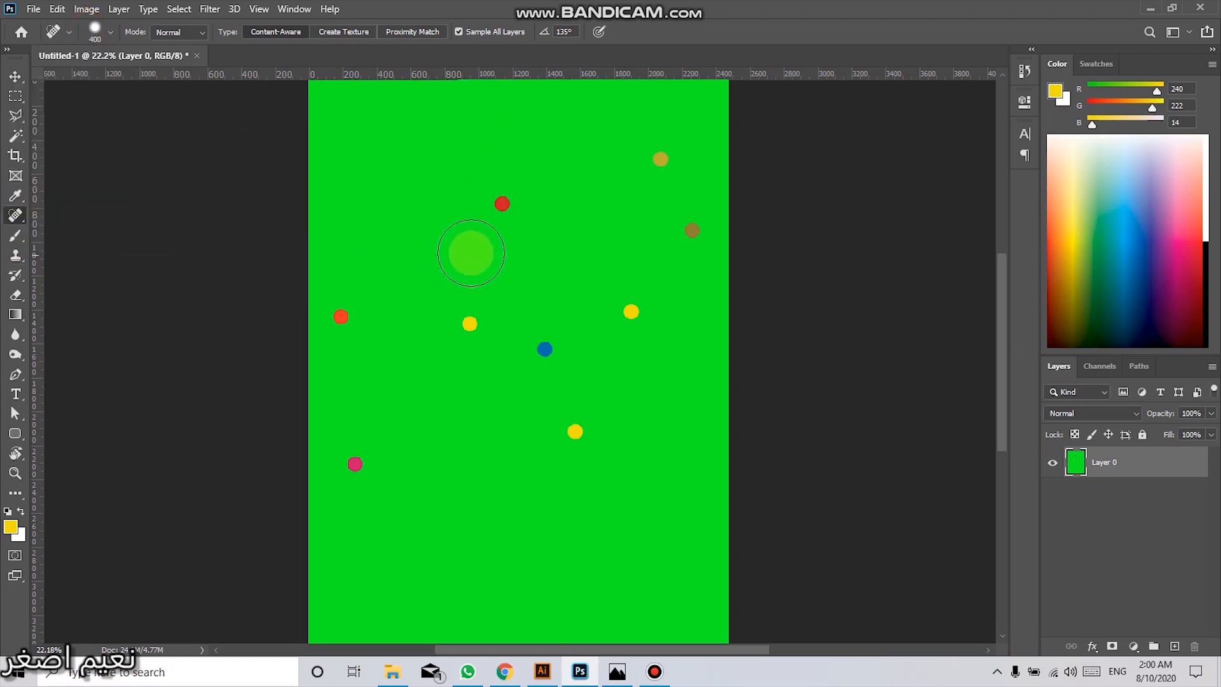
{"action": "left_click", "coordinate": [503, 212]}
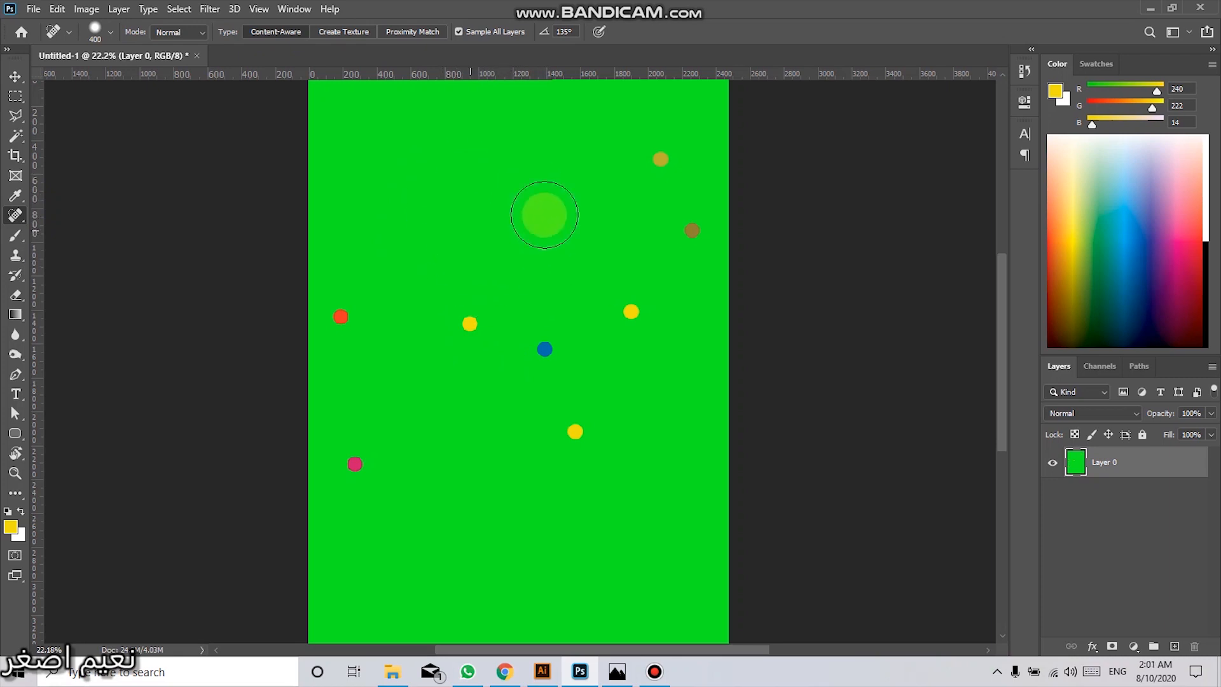
Step: Heal away the ochre and brown dots, and remove the yellow dot below them with a 250 px brush
{"action": "left_click", "coordinate": [658, 159]}
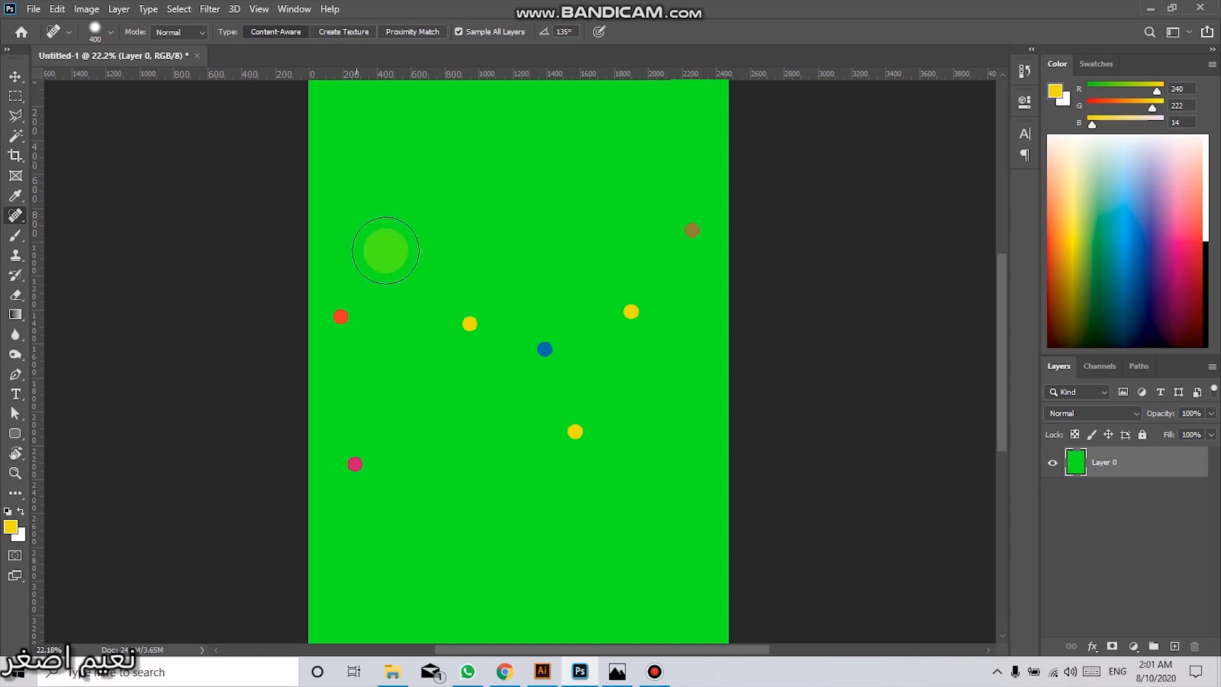
{"action": "left_click", "coordinate": [691, 231]}
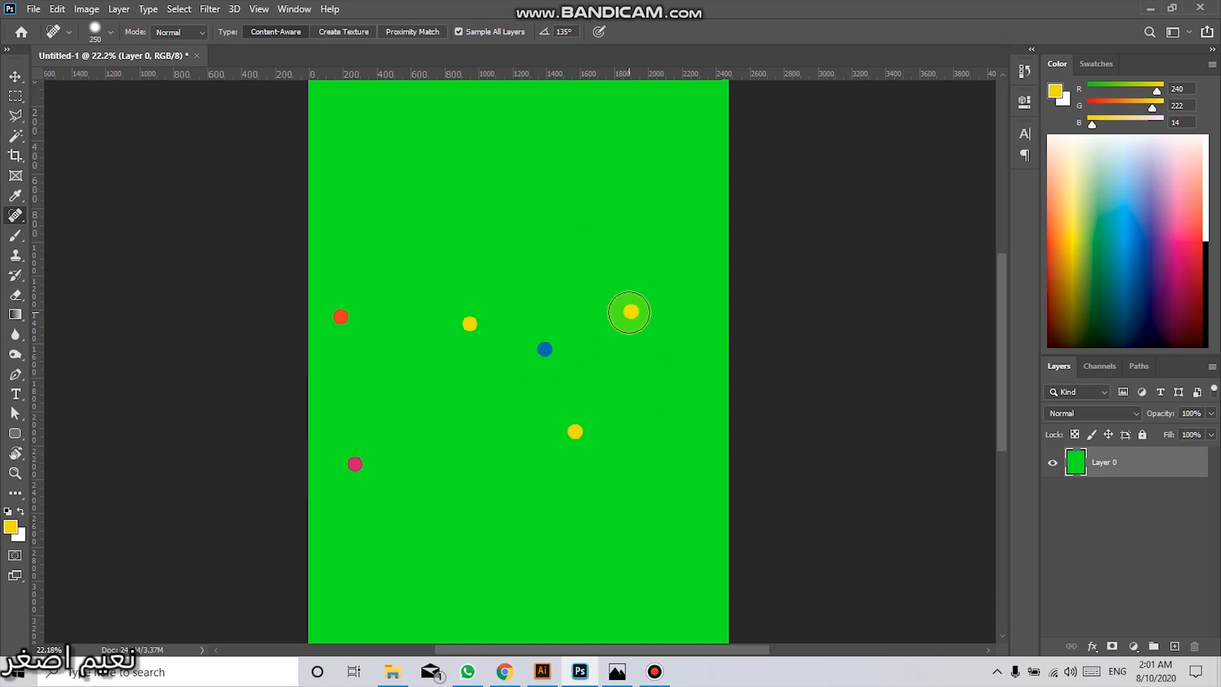
{"action": "left_click", "coordinate": [629, 313]}
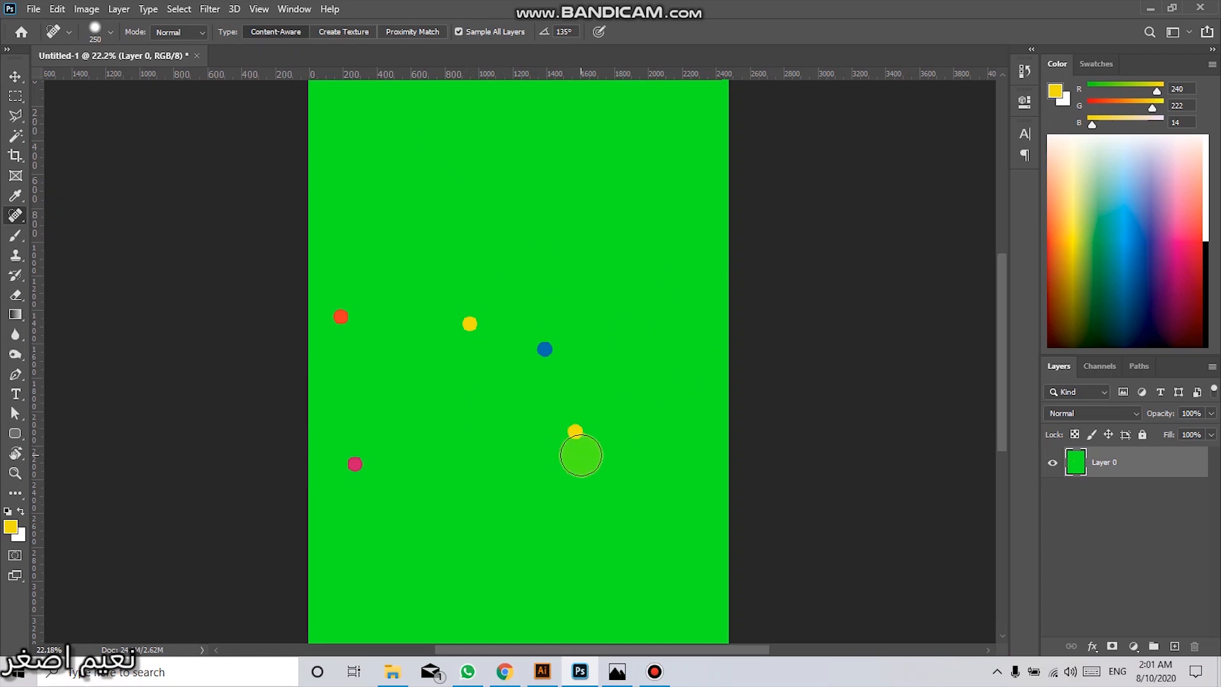
Step: Try to heal all five remaining dots with one continuous stroke from the lower yellow dot to the pink one, and undo it
{"action": "mouse_move", "coordinate": [586, 455]}
{"action": "left_mouse_down"}
{"action": "mouse_move", "coordinate": [545, 350]}
{"action": "mouse_move", "coordinate": [488, 323]}
{"action": "mouse_move", "coordinate": [351, 319]}
{"action": "mouse_move", "coordinate": [337, 341]}
{"action": "mouse_move", "coordinate": [356, 467]}
{"action": "left_mouse_up"}
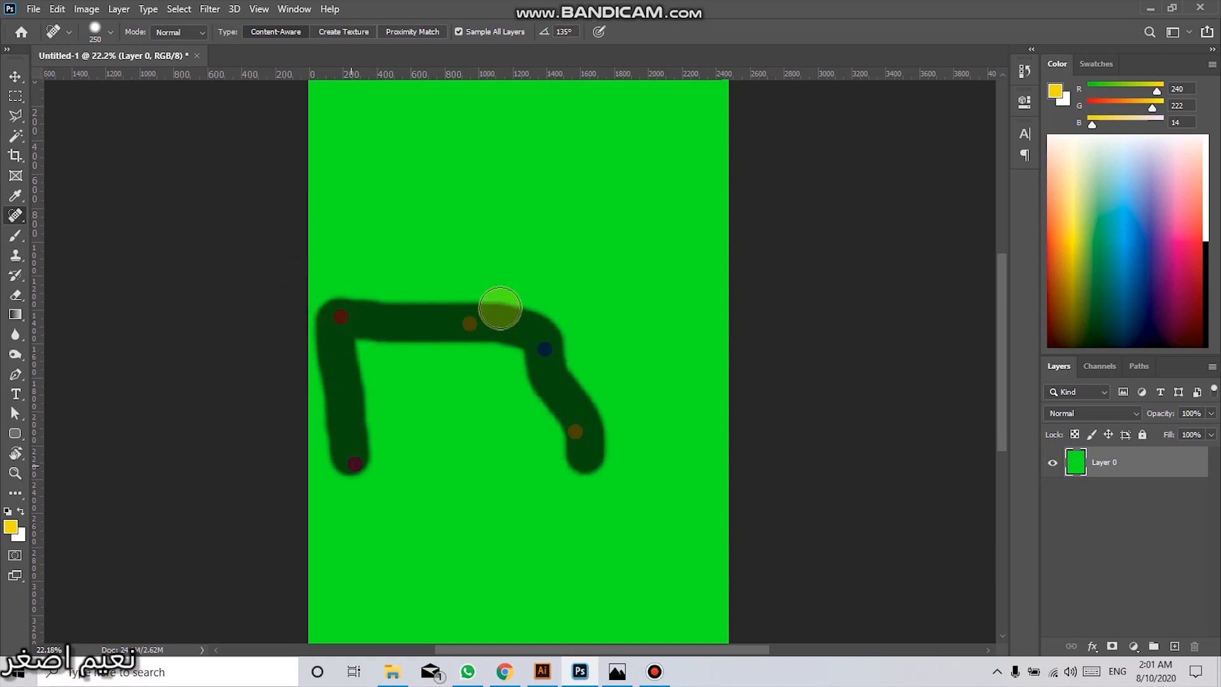
{"action": "mouse_move", "coordinate": [344, 452]}
{"action": "left_mouse_down"}
{"action": "mouse_move", "coordinate": [341, 364]}
{"action": "mouse_move", "coordinate": [485, 327]}
{"action": "mouse_move", "coordinate": [534, 372]}
{"action": "mouse_move", "coordinate": [557, 446]}
{"action": "mouse_move", "coordinate": [464, 346]}
{"action": "left_mouse_up"}
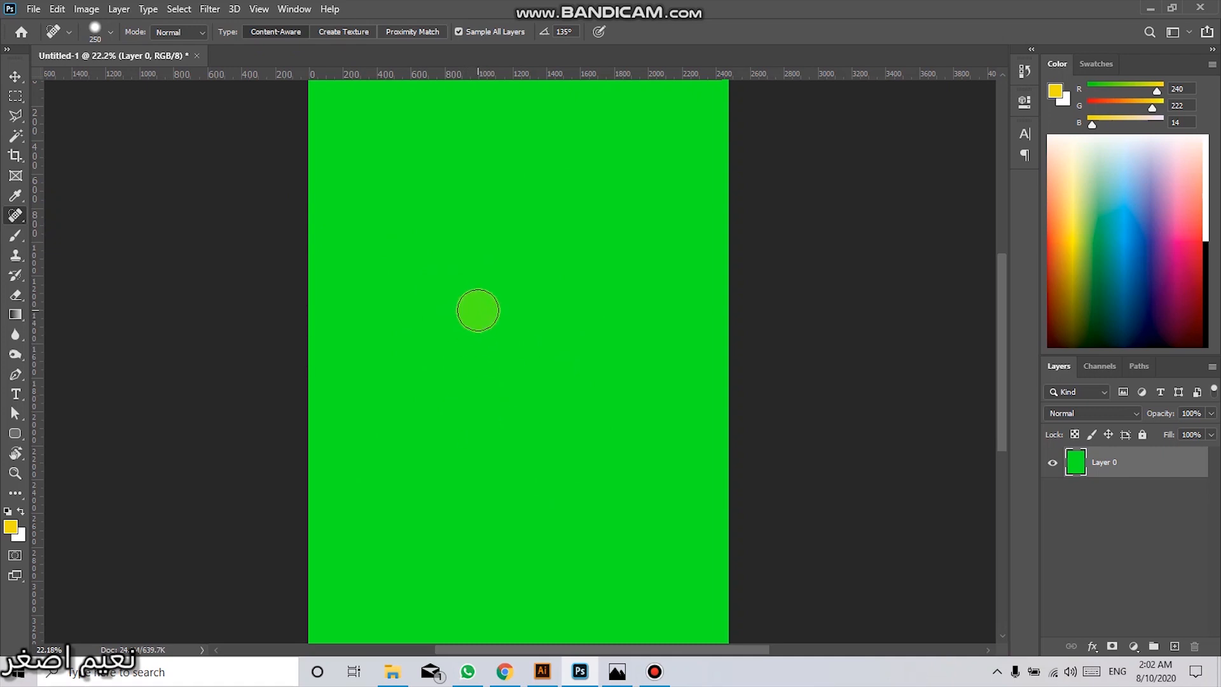
{"action": "key", "text": "ctrl+z"}
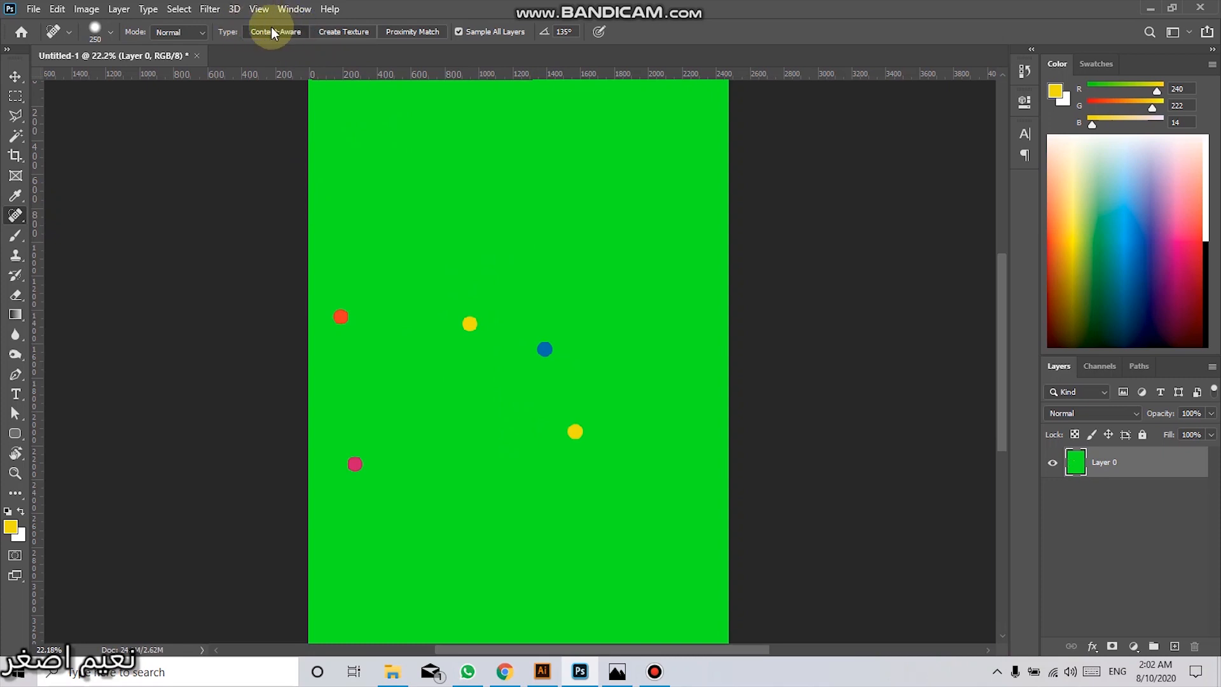
Step: Try healing the upper yellow dot with the Create Texture type, undo it, and return the type to Content-Aware
{"action": "left_click", "coordinate": [409, 32]}
{"action": "left_click", "coordinate": [342, 33]}
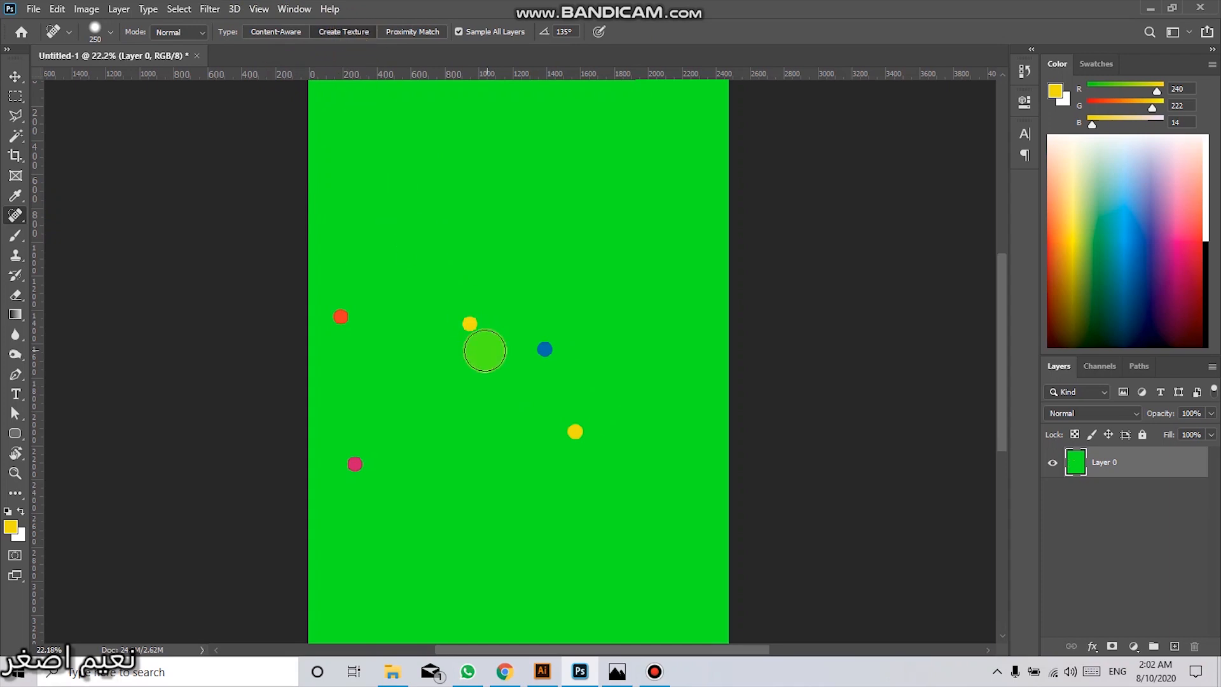
{"action": "left_click", "coordinate": [469, 328]}
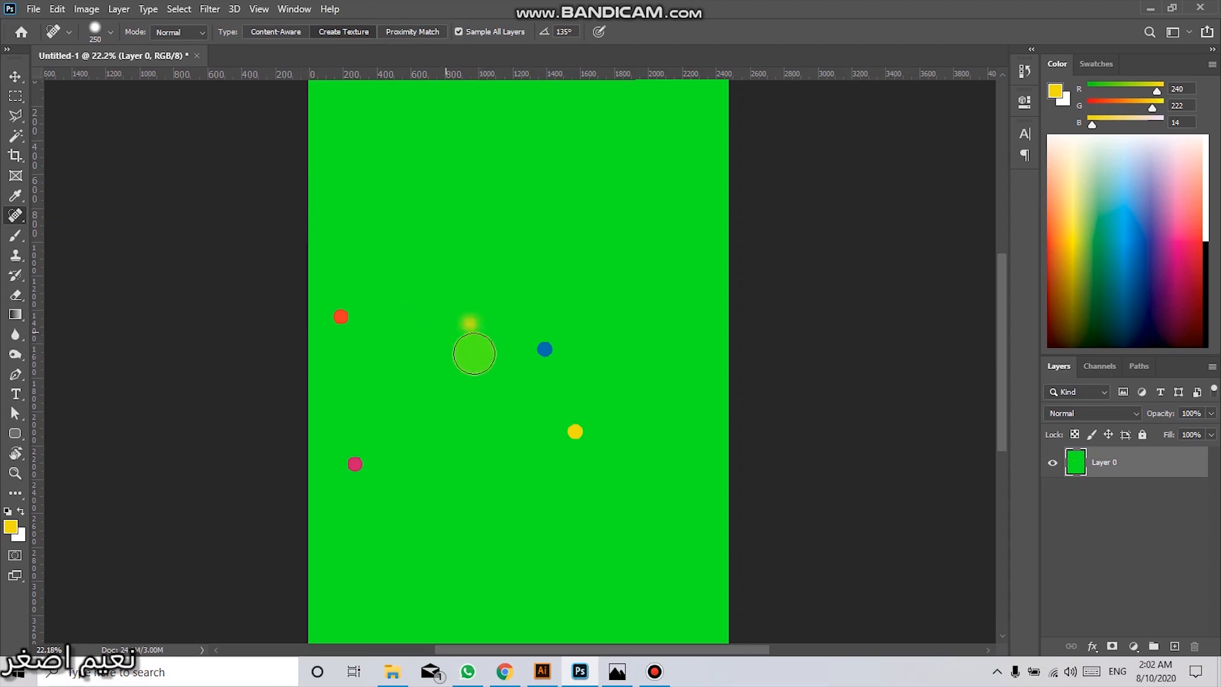
{"action": "left_click", "coordinate": [278, 31]}
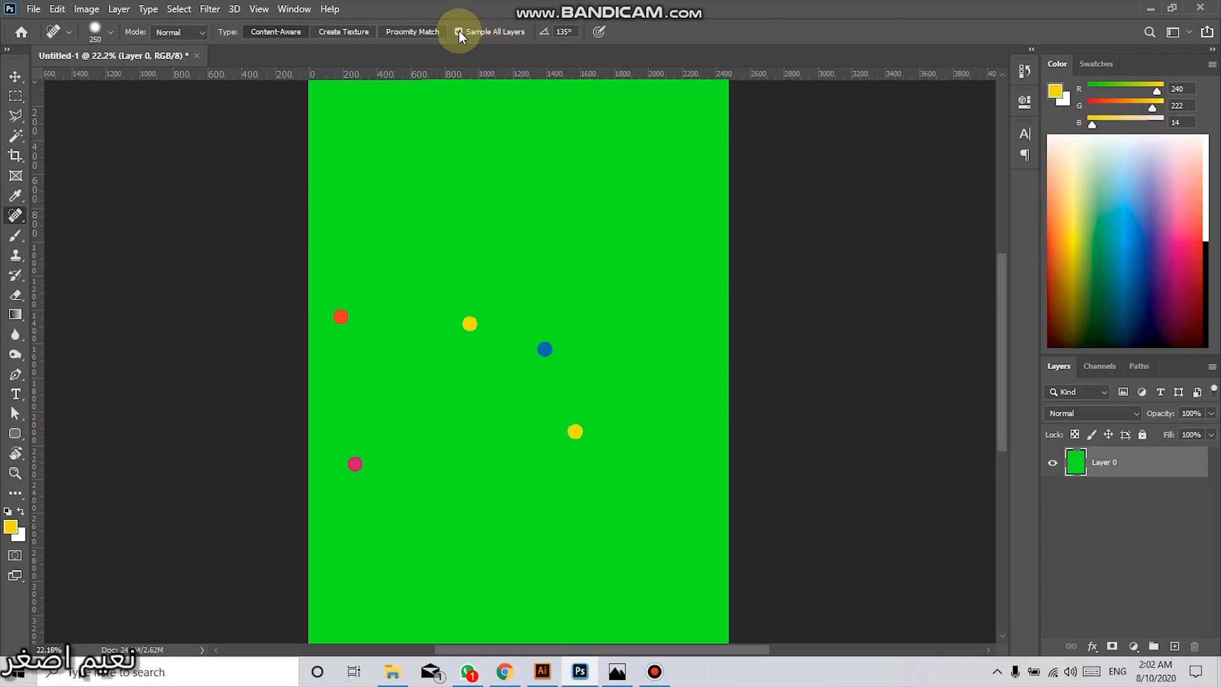
Step: Add two empty layers above the green layer and heal the upper yellow dot on the topmost one with all layers sampled
{"action": "left_click", "coordinate": [1172, 648]}
{"action": "left_click", "coordinate": [1172, 647]}
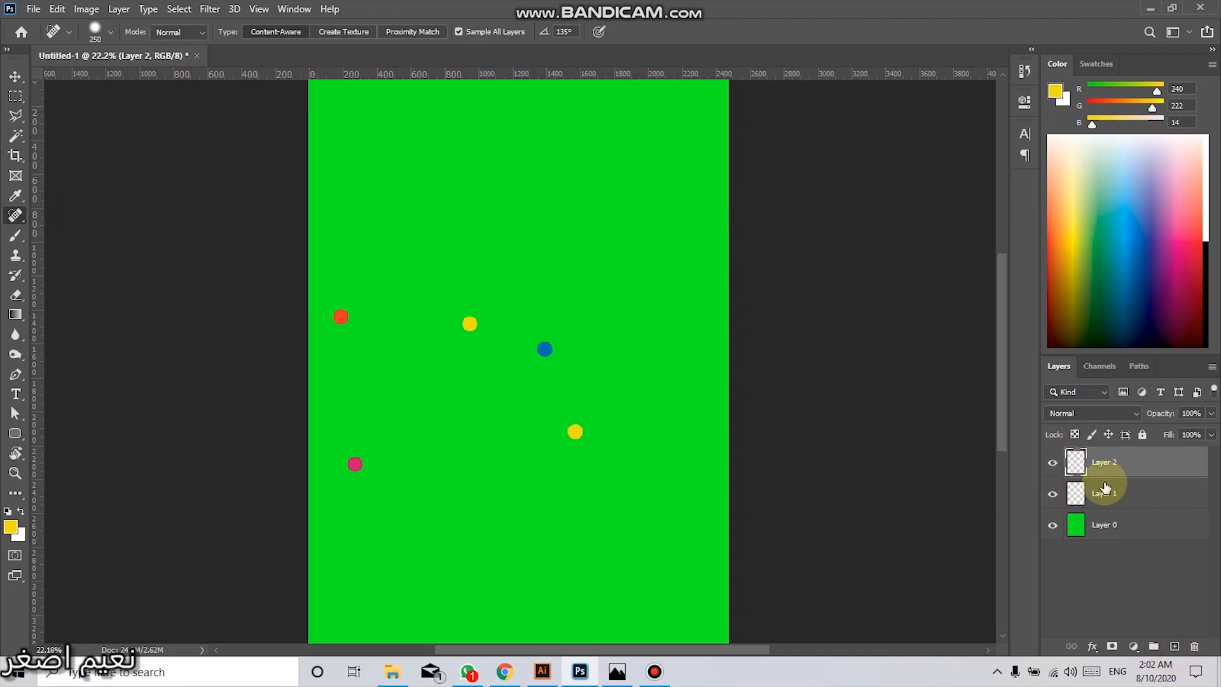
{"action": "left_click", "coordinate": [1054, 525]}
{"action": "left_click", "coordinate": [1054, 525]}
{"action": "left_click", "coordinate": [1054, 524]}
{"action": "left_click", "coordinate": [1054, 524]}
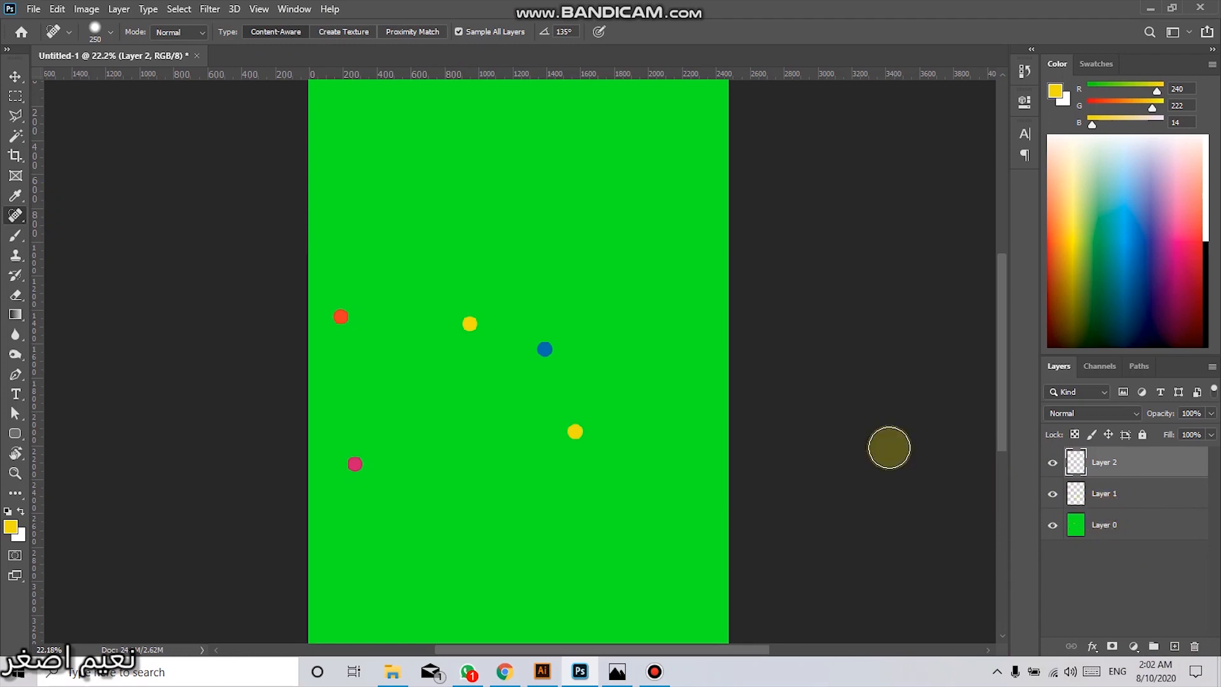
{"action": "left_click", "coordinate": [470, 325]}
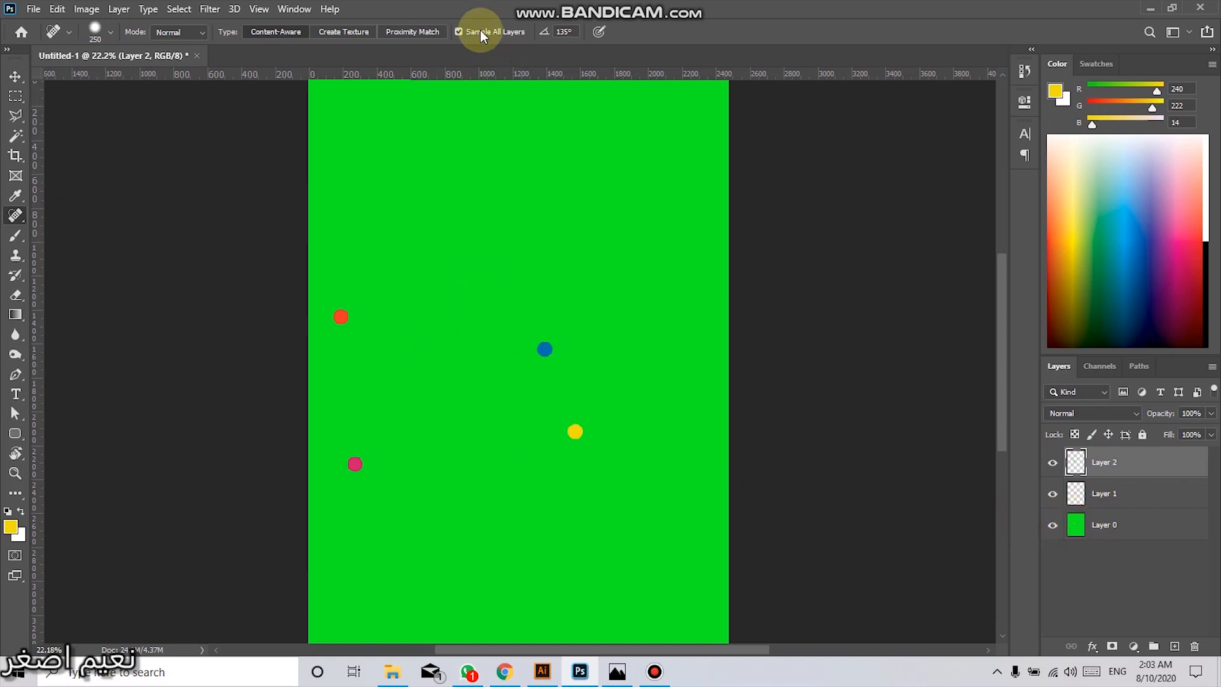
Step: Turn off Sample All Layers, try healing the blue dot on the empty top layer, and heal it on Layer 0
{"action": "left_click", "coordinate": [459, 32]}
{"action": "left_click", "coordinate": [541, 349]}
{"action": "left_click", "coordinate": [537, 351]}
{"action": "left_click", "coordinate": [545, 349]}
{"action": "left_click", "coordinate": [545, 349]}
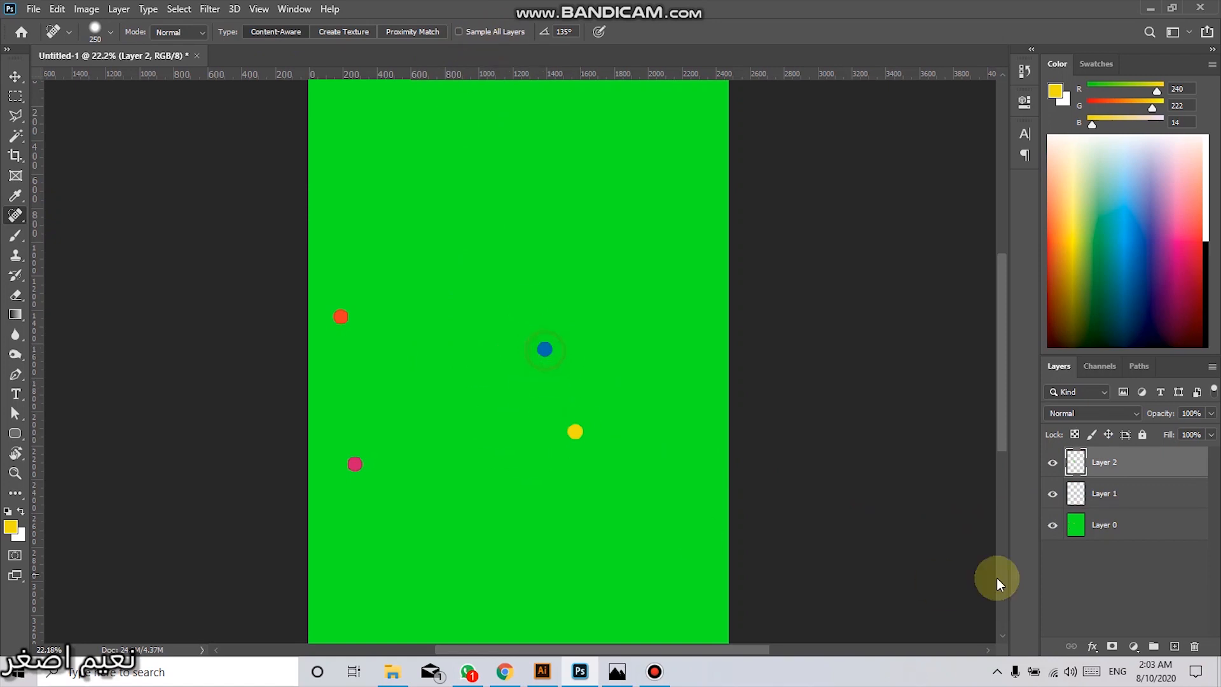
{"action": "left_click", "coordinate": [1101, 518]}
{"action": "left_click", "coordinate": [549, 347]}
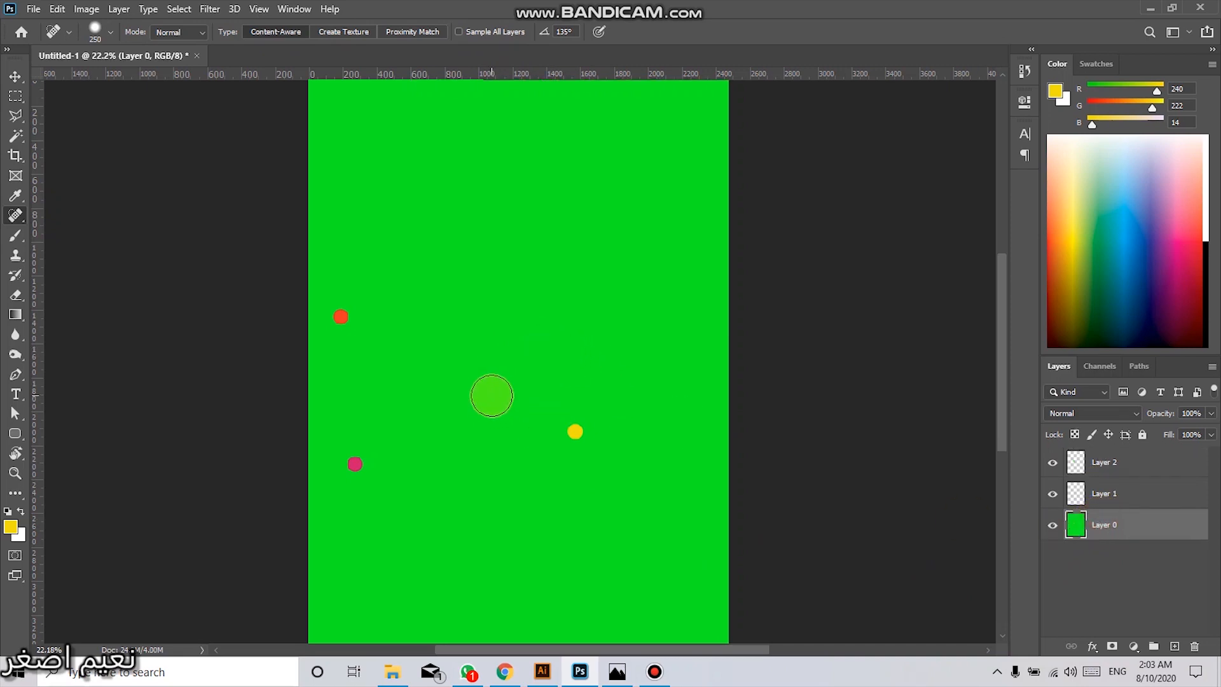
Step: Close the Untitled-1 document without saving its changes
{"action": "left_click", "coordinate": [15, 77]}
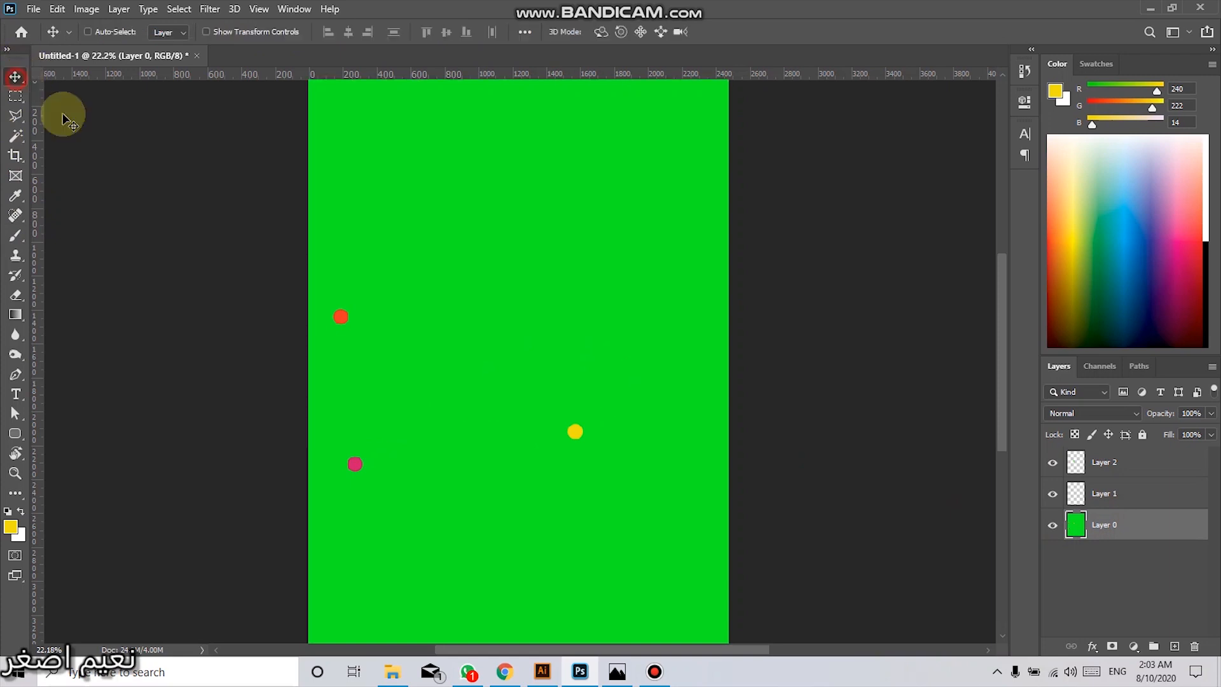
{"action": "left_click", "coordinate": [195, 59]}
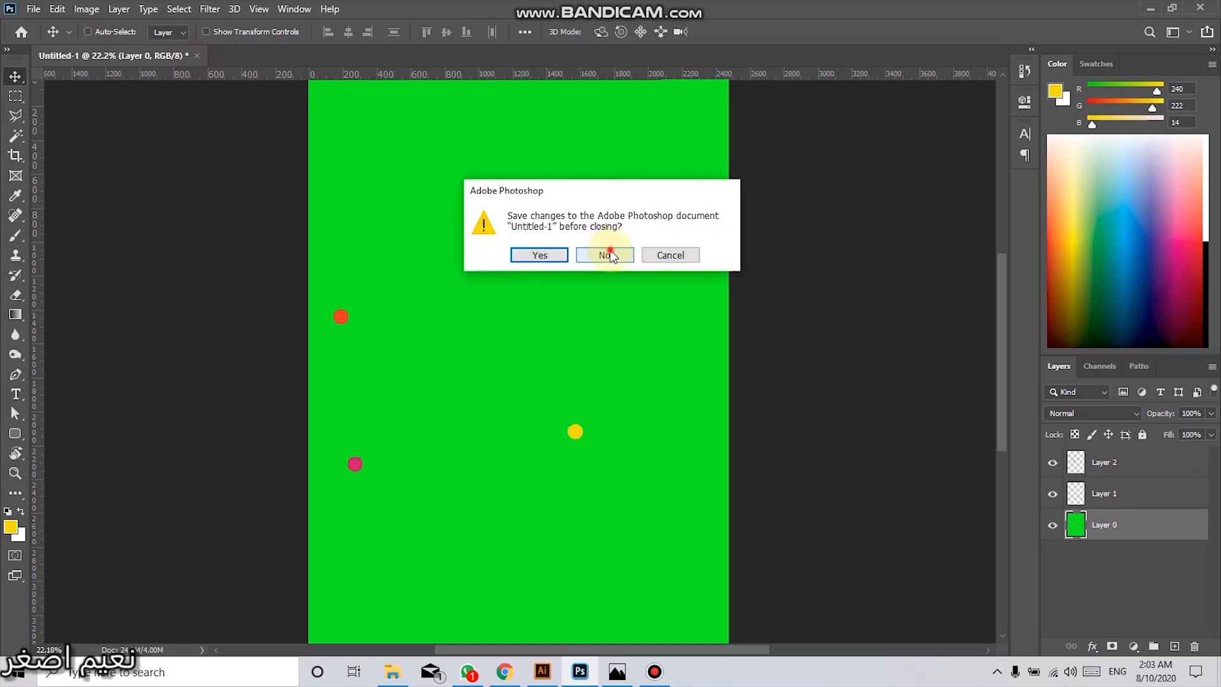
{"action": "left_click", "coordinate": [607, 255]}
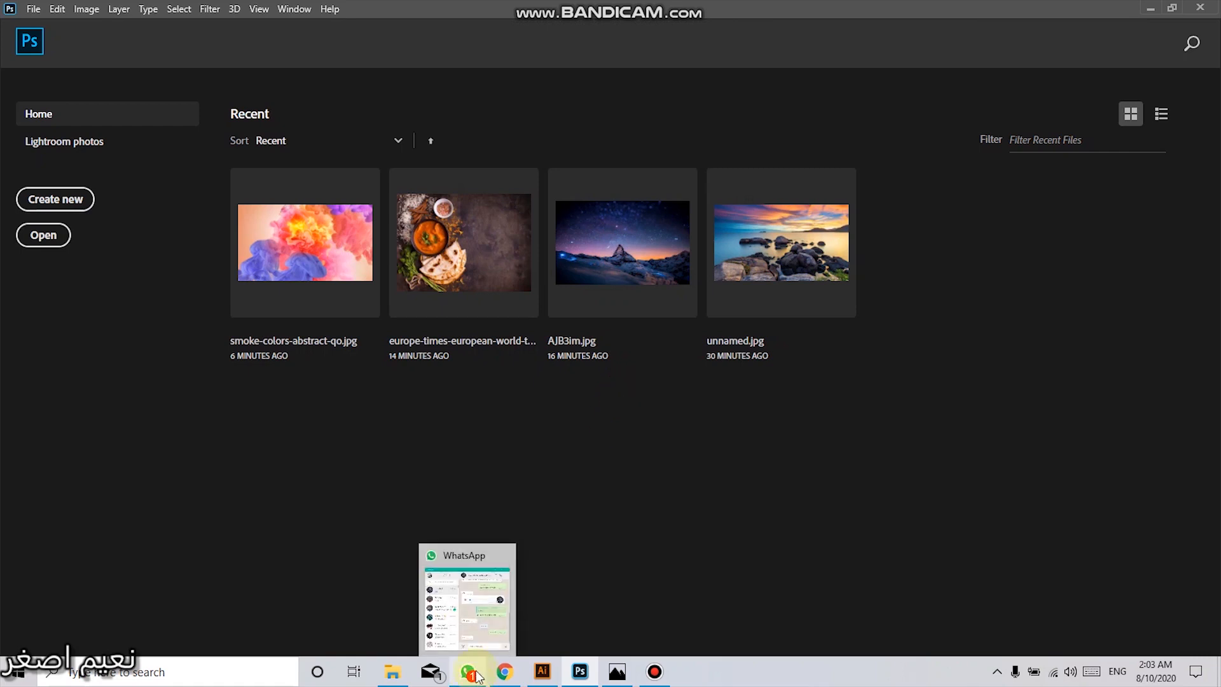
Step: Open How-To-Treat-Acne-With-Natural-products.jpg from the file explorer and unlock its background layer
{"action": "left_click", "coordinate": [395, 668]}
{"action": "left_click_drag", "start_coordinate": [504, 204], "coordinate": [540, 59]}
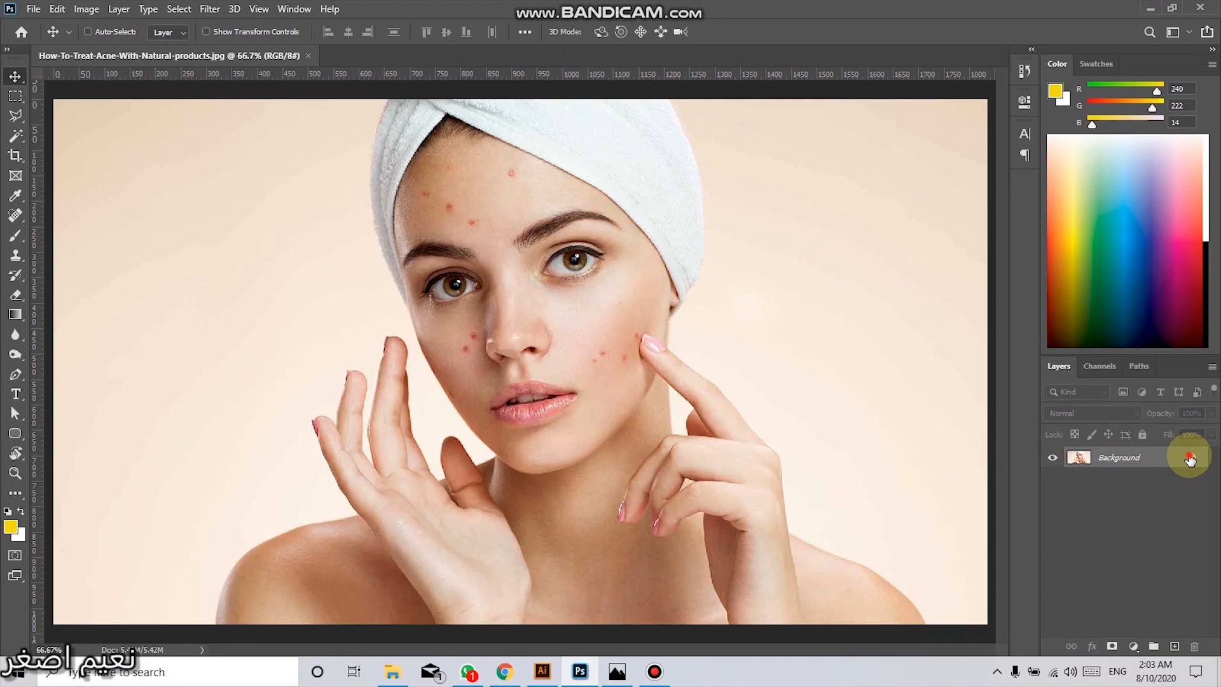
{"action": "left_click", "coordinate": [1189, 457]}
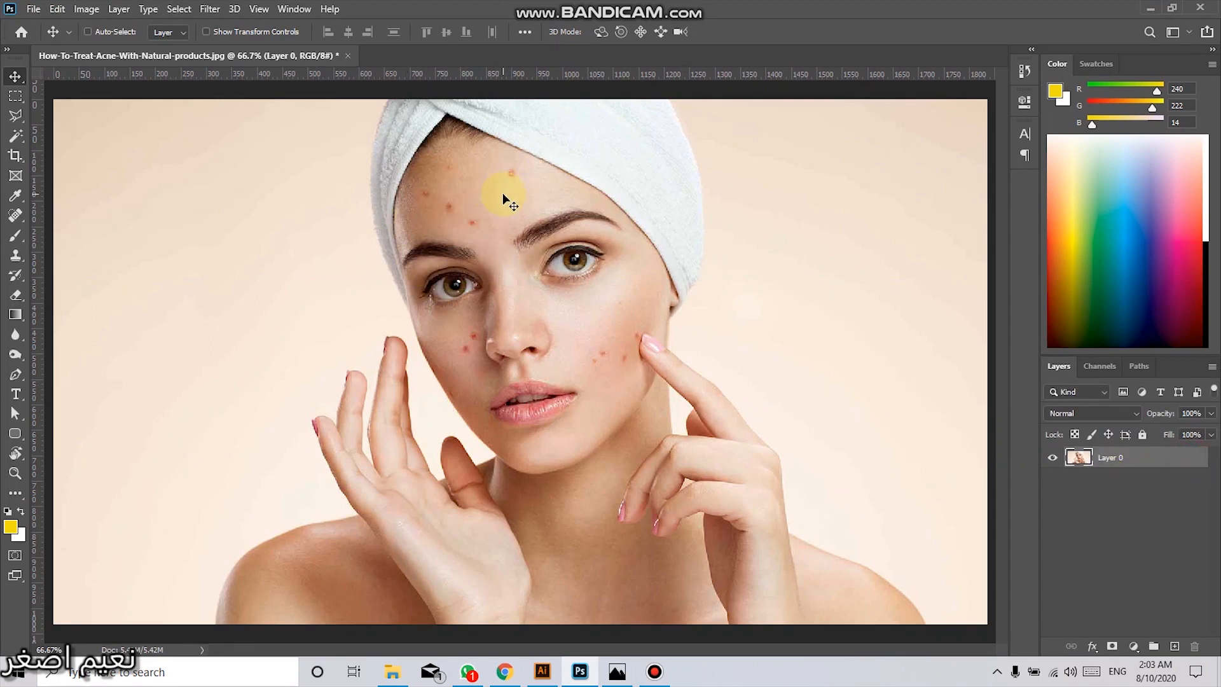
Step: Activate the Spot Healing Brush and reduce its size to 25 px for the facial blemishes
{"action": "scroll", "coordinate": [502, 193], "scroll_direction": "up", "scroll_amount": 5}
{"action": "left_click_drag", "start_coordinate": [483, 202], "coordinate": [476, 258]}
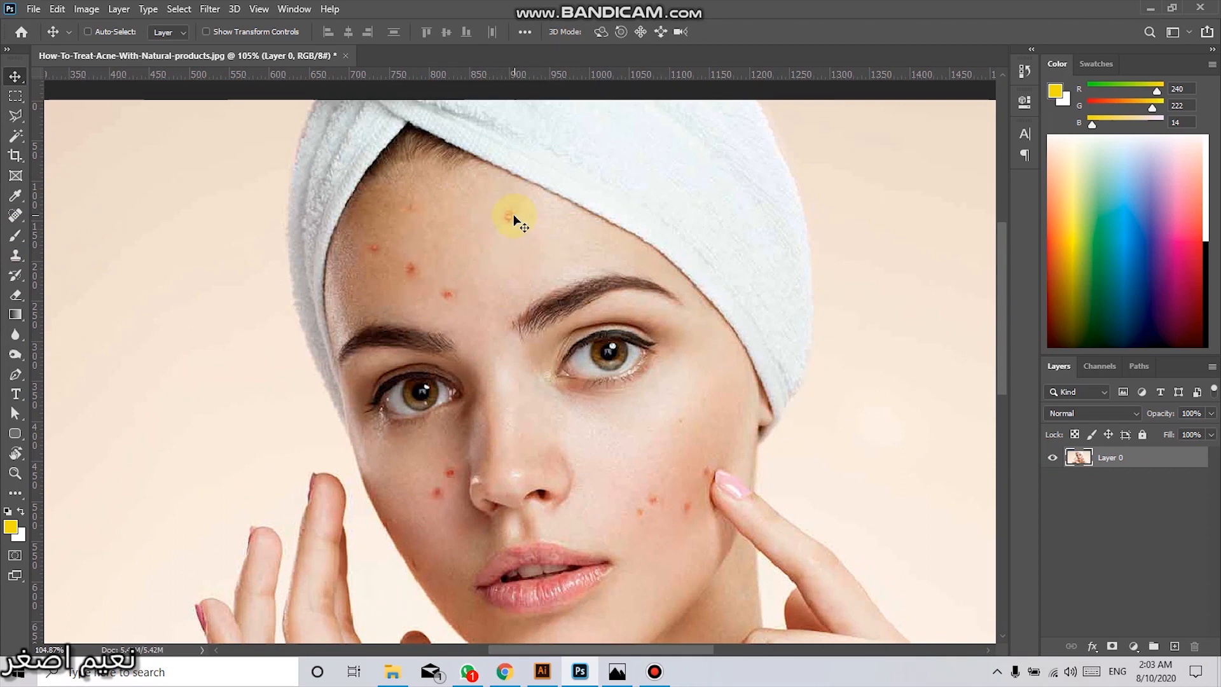
{"action": "left_click", "coordinate": [15, 215]}
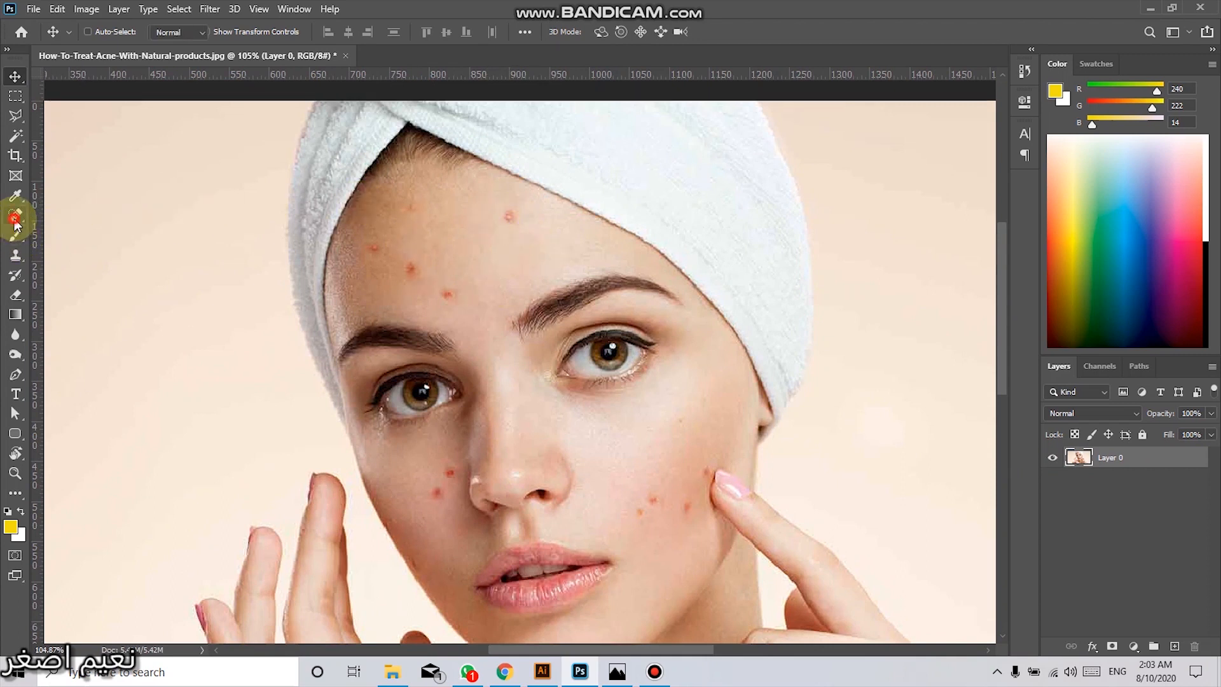
{"action": "right_click", "coordinate": [15, 215]}
{"action": "left_click", "coordinate": [70, 220]}
{"action": "key", "text": "bracketleft"}
{"action": "key", "text": "bracketleft"}
{"action": "key", "text": "bracketleft"}
{"action": "key", "text": "bracketleft"}
{"action": "key", "text": "bracketleft"}
{"action": "key", "text": "bracketleft"}
{"action": "key", "text": "bracketleft"}
{"action": "key", "text": "bracketleft"}
{"action": "key", "text": "bracketleft"}
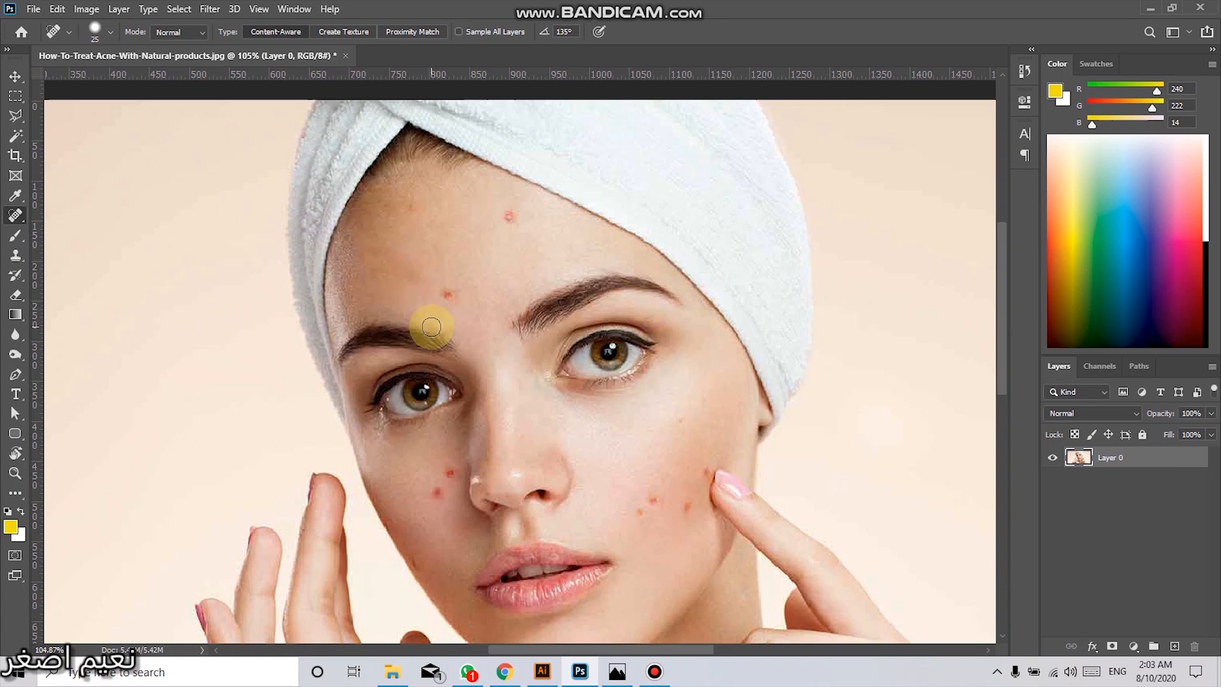
Step: Heal the remaining red blemishes on the woman's forehead with the 25 px brush
{"action": "left_click", "coordinate": [444, 292]}
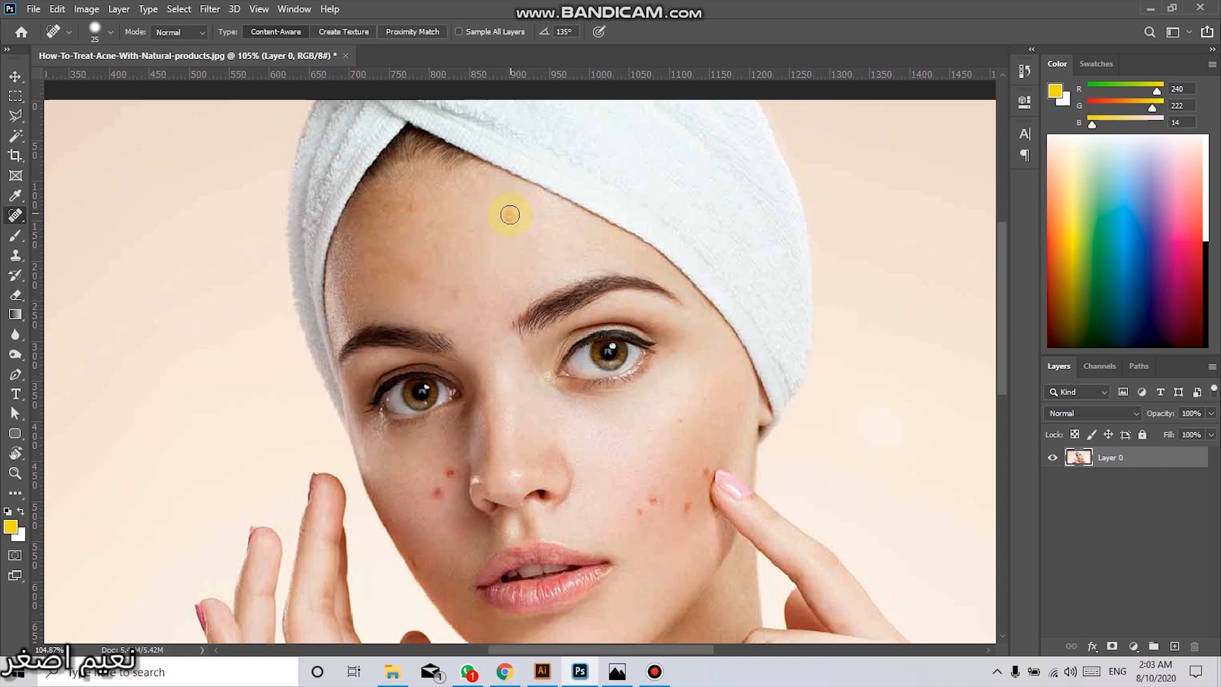
{"action": "left_click", "coordinate": [509, 216]}
{"action": "left_click", "coordinate": [413, 205]}
Step: Heal the red blemishes on both cheeks and along the jaw edge with the 25 px brush
{"action": "left_click", "coordinate": [449, 471]}
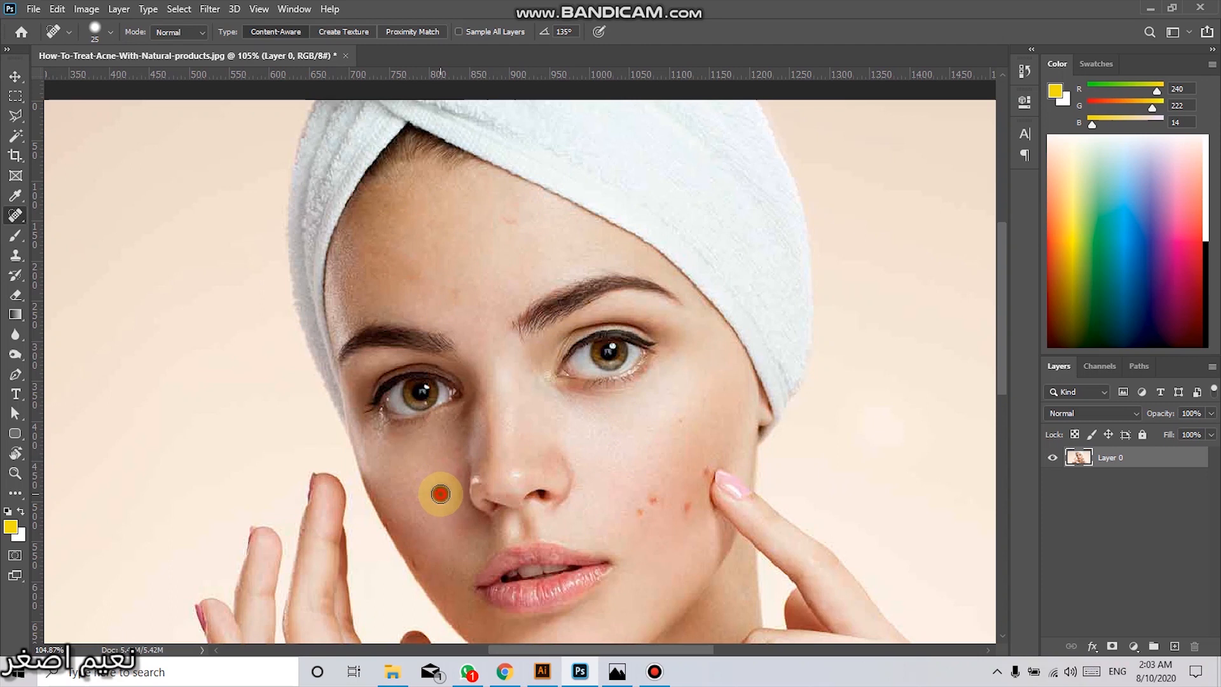
{"action": "left_click", "coordinate": [441, 494]}
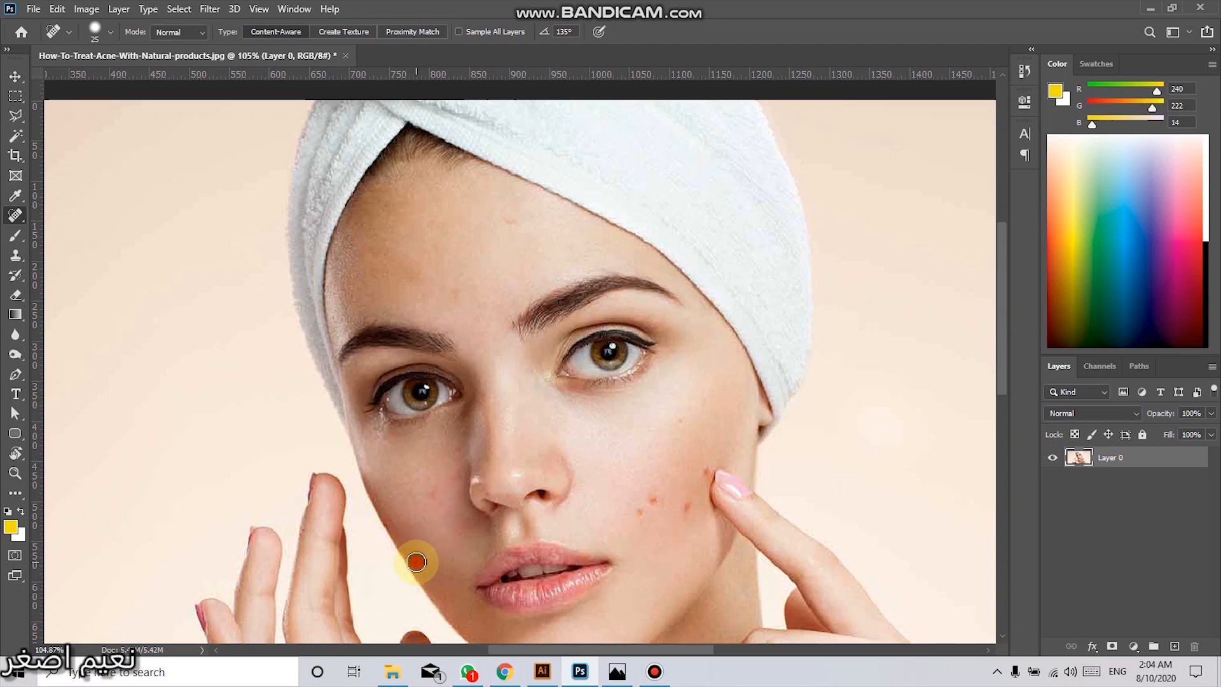
{"action": "left_click", "coordinate": [416, 562]}
{"action": "left_click", "coordinate": [641, 512]}
{"action": "left_click", "coordinate": [687, 512]}
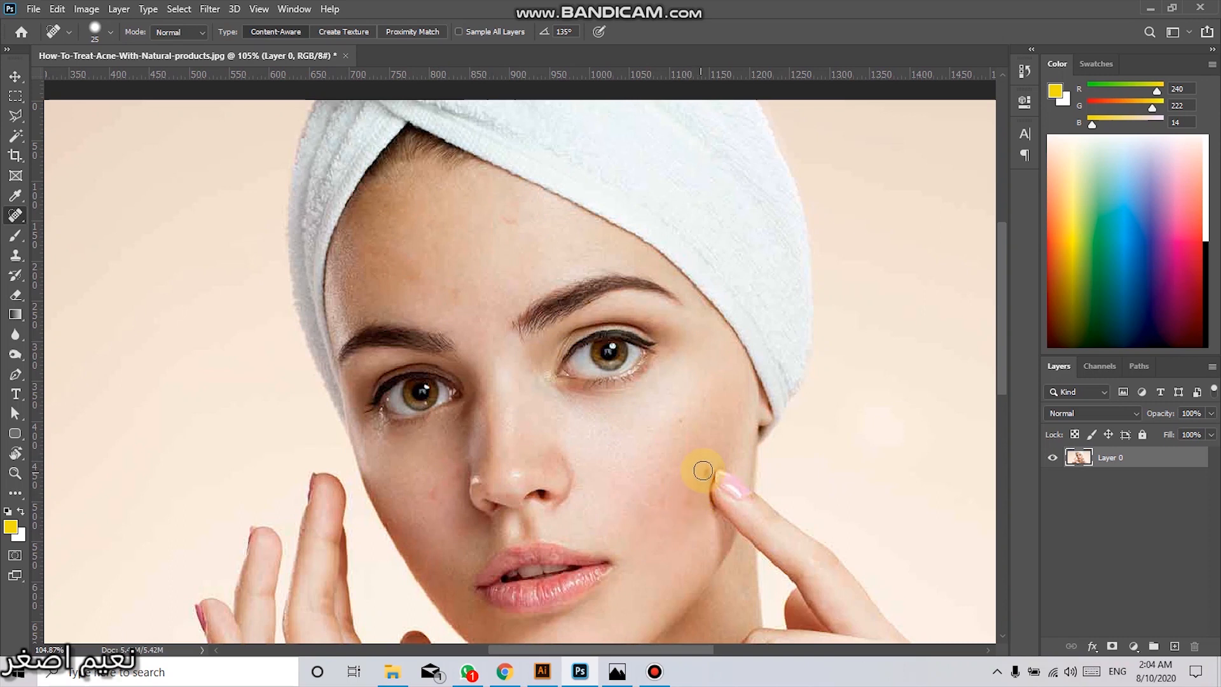
Step: Enlarge the healing brush to 45 px and heal the faint leftover marks on the forehead and cheek
{"action": "scroll", "coordinate": [415, 469], "scroll_direction": "up", "scroll_amount": 1}
{"action": "scroll", "coordinate": [415, 464], "scroll_direction": "up", "scroll_amount": 3}
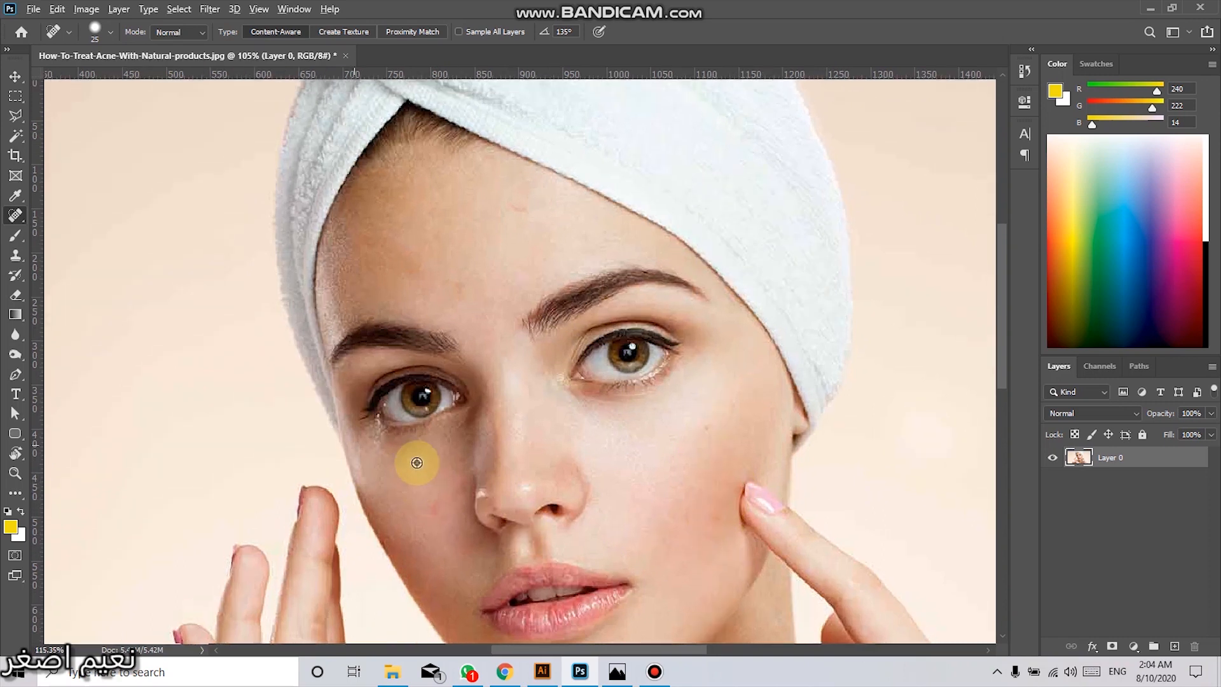
{"action": "key", "text": "bracketright"}
{"action": "key", "text": "bracketright"}
{"action": "left_click", "coordinate": [411, 327]}
{"action": "left_click", "coordinate": [453, 349]}
{"action": "left_click", "coordinate": [527, 271]}
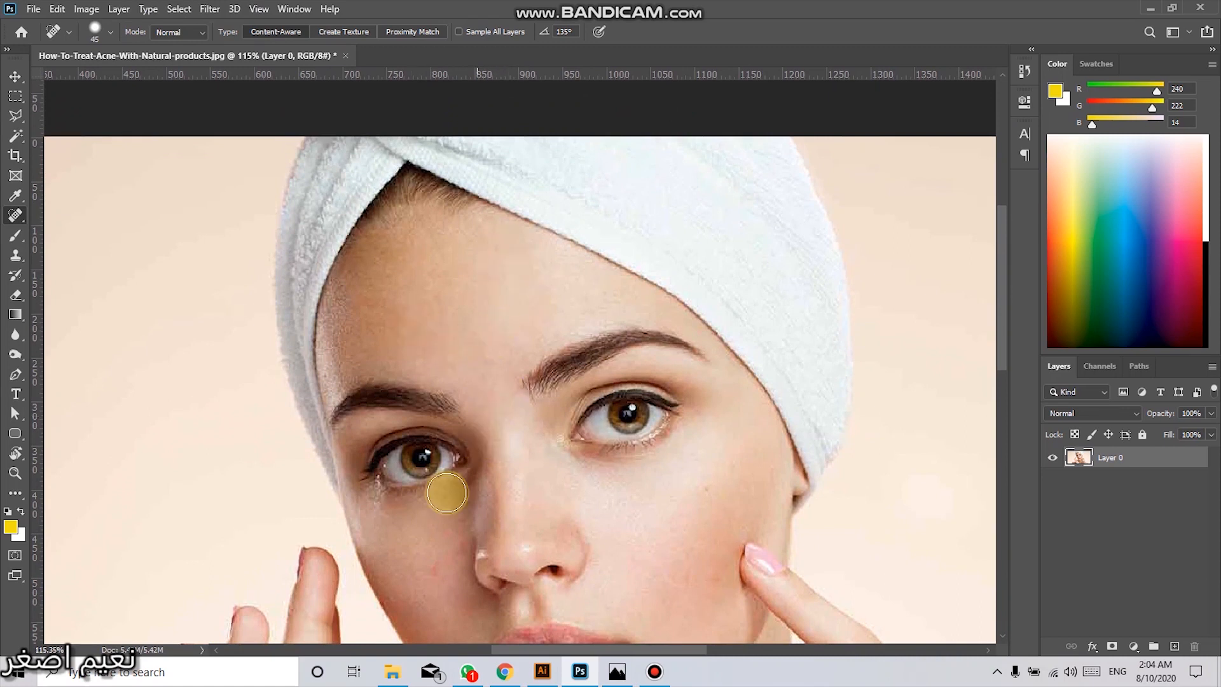
{"action": "left_click_drag", "start_coordinate": [430, 517], "coordinate": [451, 332]}
{"action": "scroll", "coordinate": [396, 430], "scroll_direction": "up", "scroll_amount": 7}
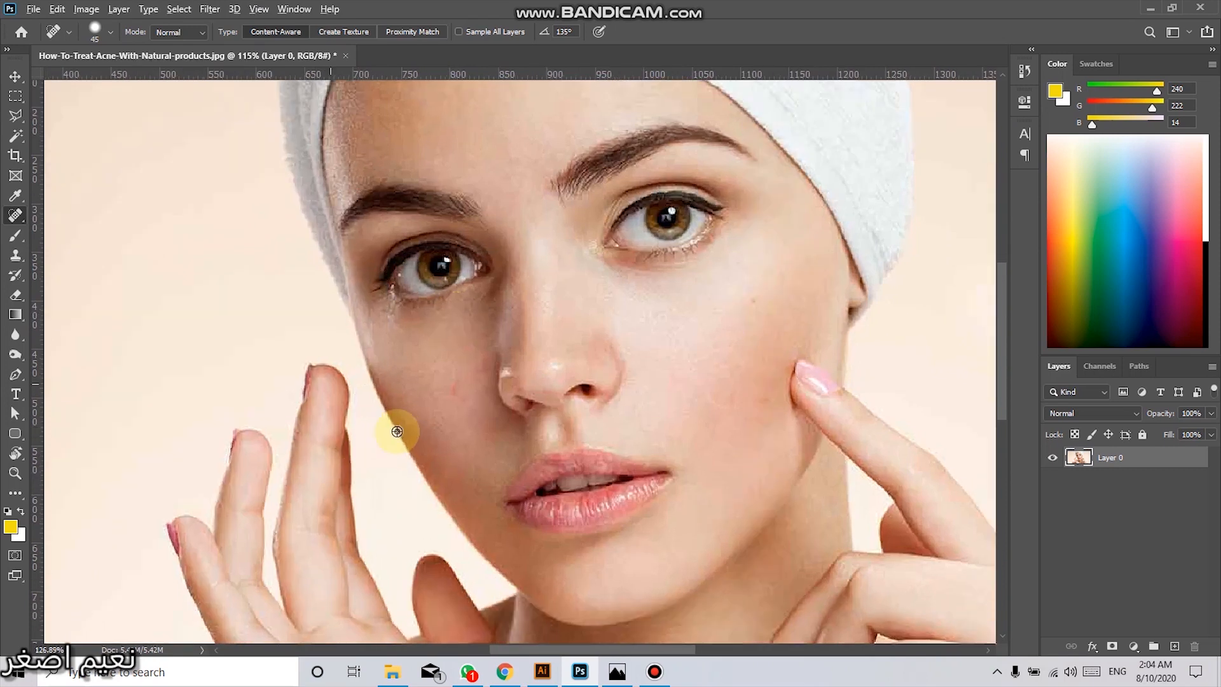
{"action": "left_click", "coordinate": [510, 367]}
{"action": "left_click", "coordinate": [429, 410]}
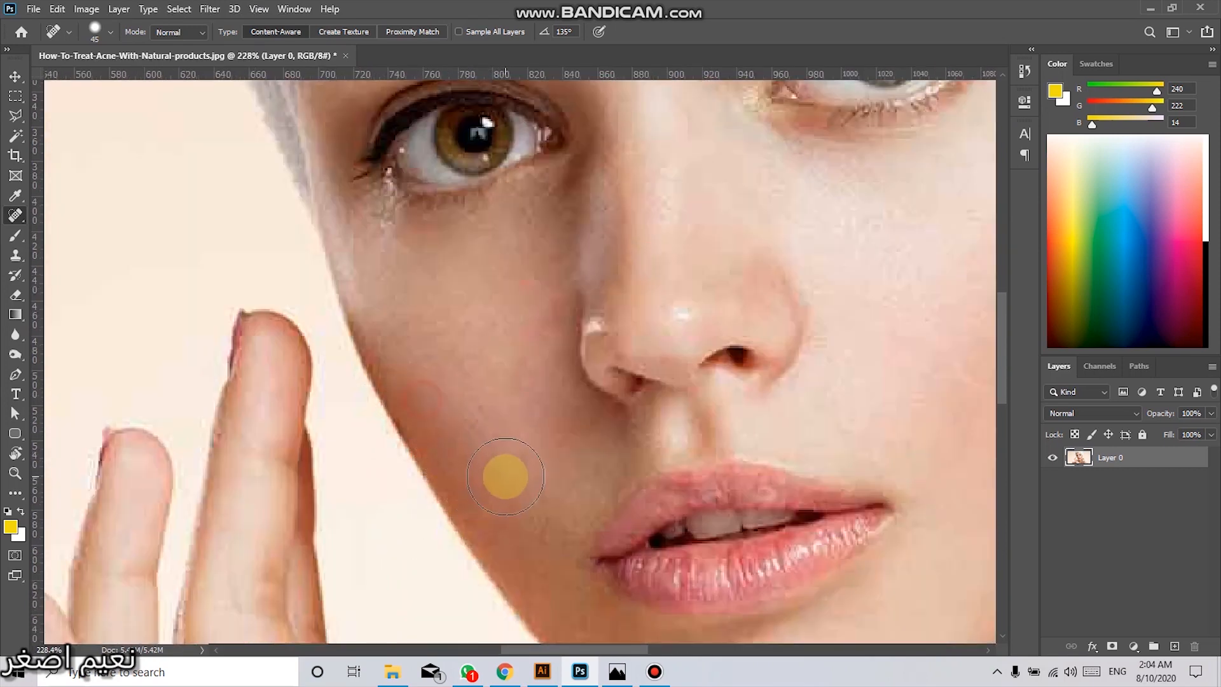
Step: Undo all the healing strokes on the face and the unlocking of the background layer
{"action": "scroll", "coordinate": [468, 387], "scroll_direction": "down", "scroll_amount": 4}
{"action": "scroll", "coordinate": [472, 388], "scroll_direction": "down", "scroll_amount": 5}
{"action": "mouse_move", "coordinate": [545, 308]}
{"action": "left_mouse_down"}
{"action": "mouse_move", "coordinate": [539, 273]}
{"action": "mouse_move", "coordinate": [533, 317]}
{"action": "left_mouse_up"}
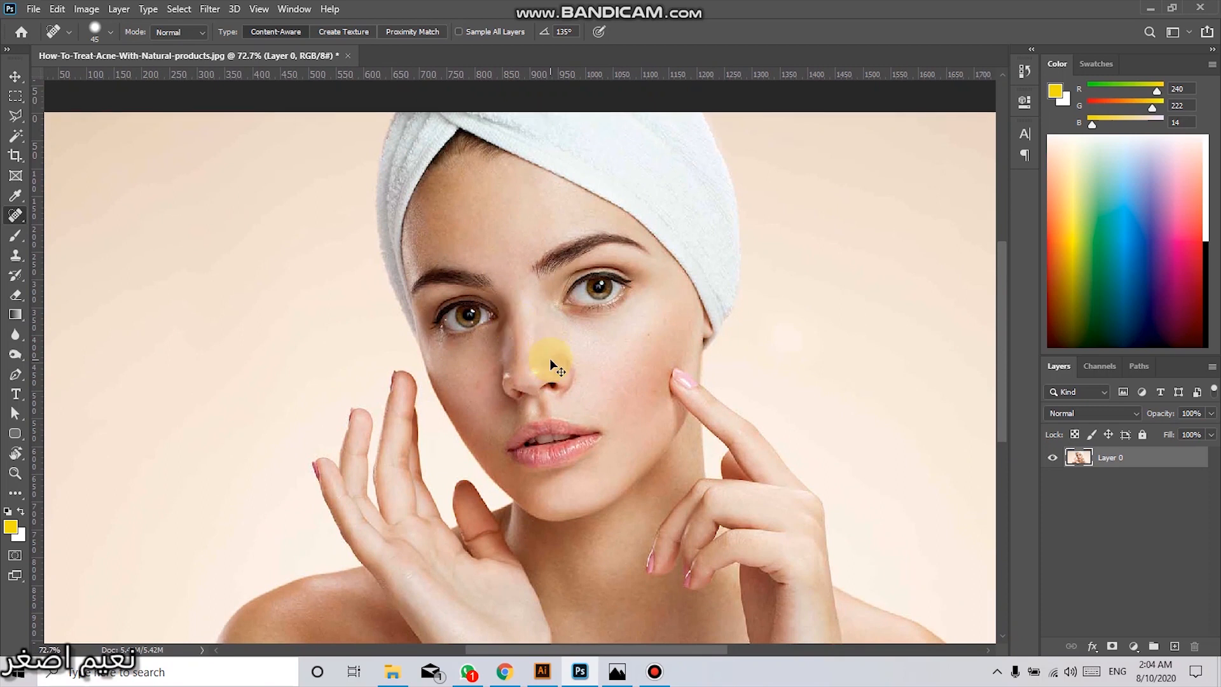
{"action": "key", "text": "ctrl+z"}
{"action": "key", "text": "ctrl+z"}
{"action": "key", "text": "ctrl+z"}
{"action": "key", "text": "ctrl+z"}
{"action": "key", "text": "ctrl+z"}
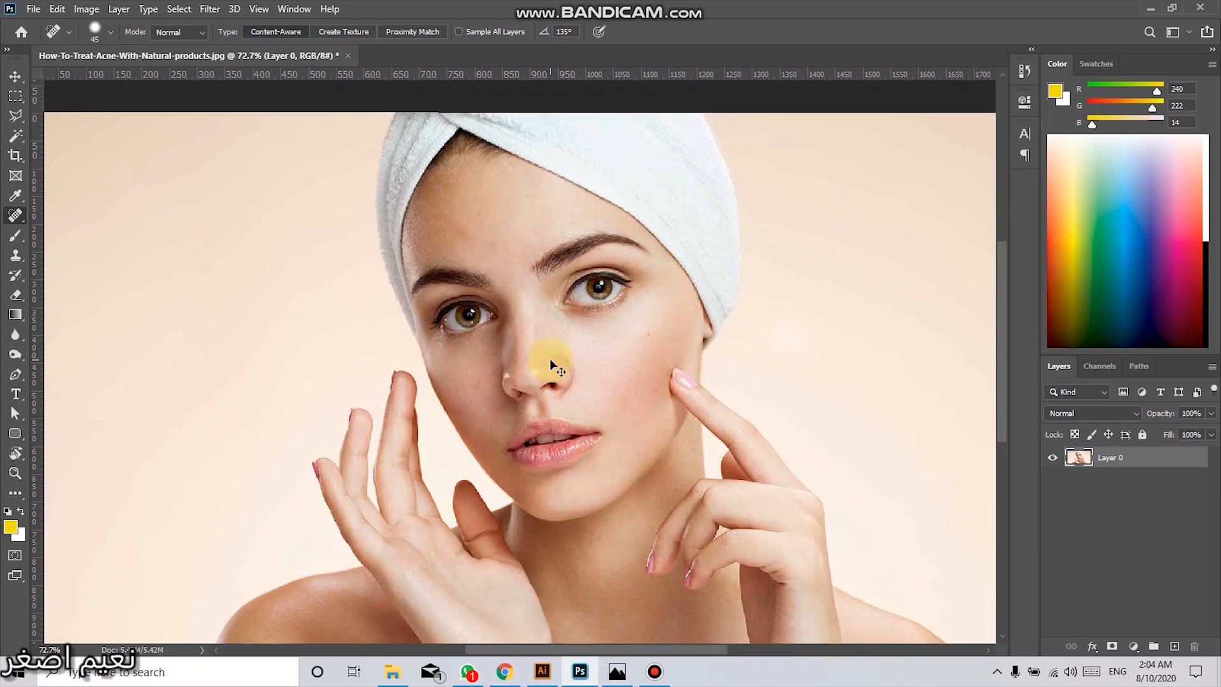
{"action": "key", "text": "ctrl+z"}
{"action": "key", "text": "ctrl+z"}
{"action": "key", "text": "ctrl+z"}
{"action": "key", "text": "ctrl+z"}
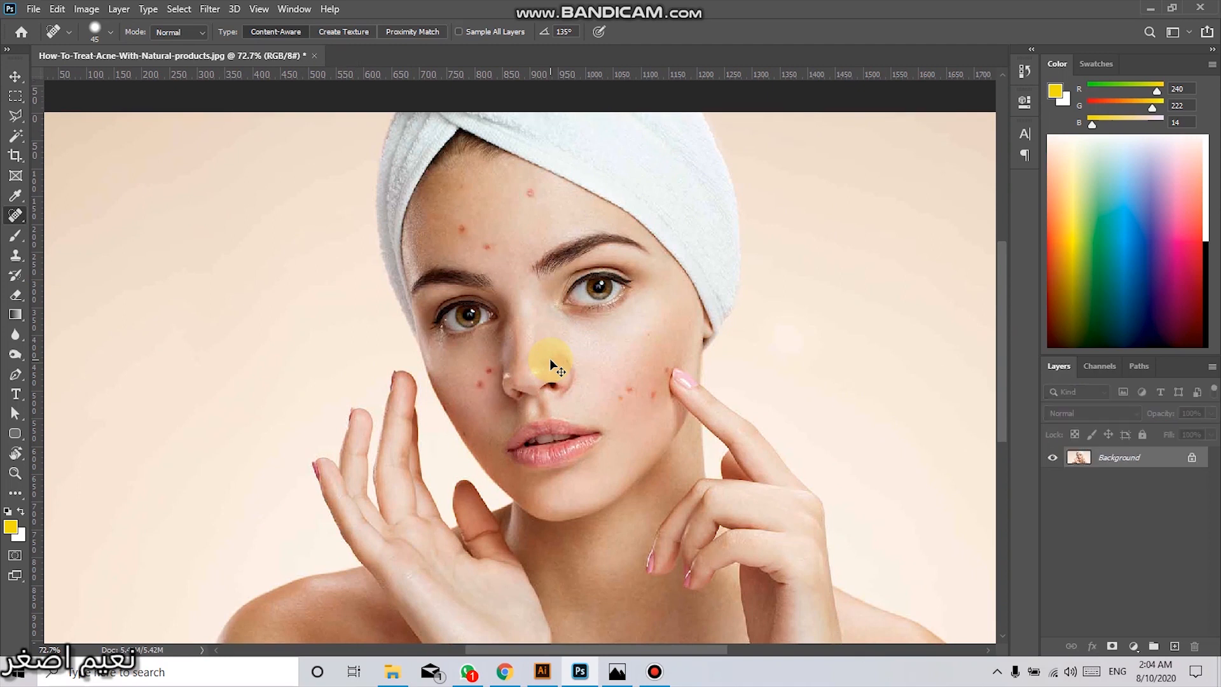
Step: Unlock the portrait's background layer and enlarge the healing brush to 200 px
{"action": "left_click", "coordinate": [1191, 457]}
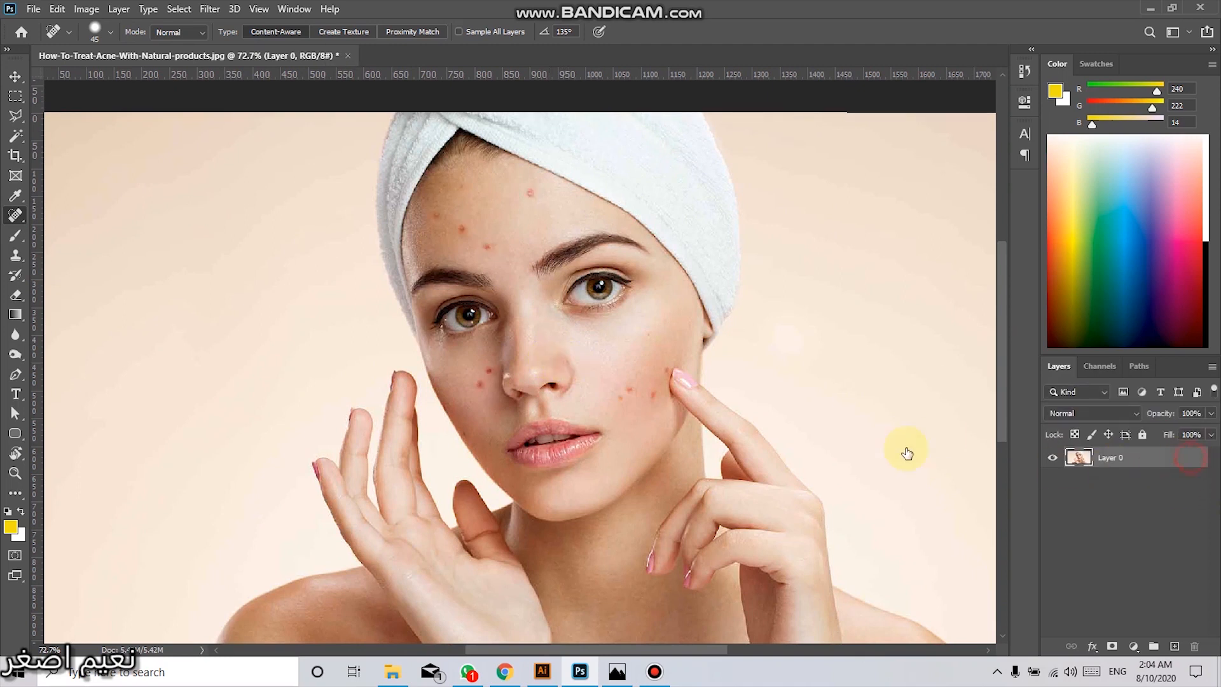
{"action": "key", "text": "bracketright"}
{"action": "key", "text": "bracketright"}
{"action": "key", "text": "bracketright"}
{"action": "key", "text": "bracketright"}
{"action": "key", "text": "bracketright"}
{"action": "key", "text": "bracketright"}
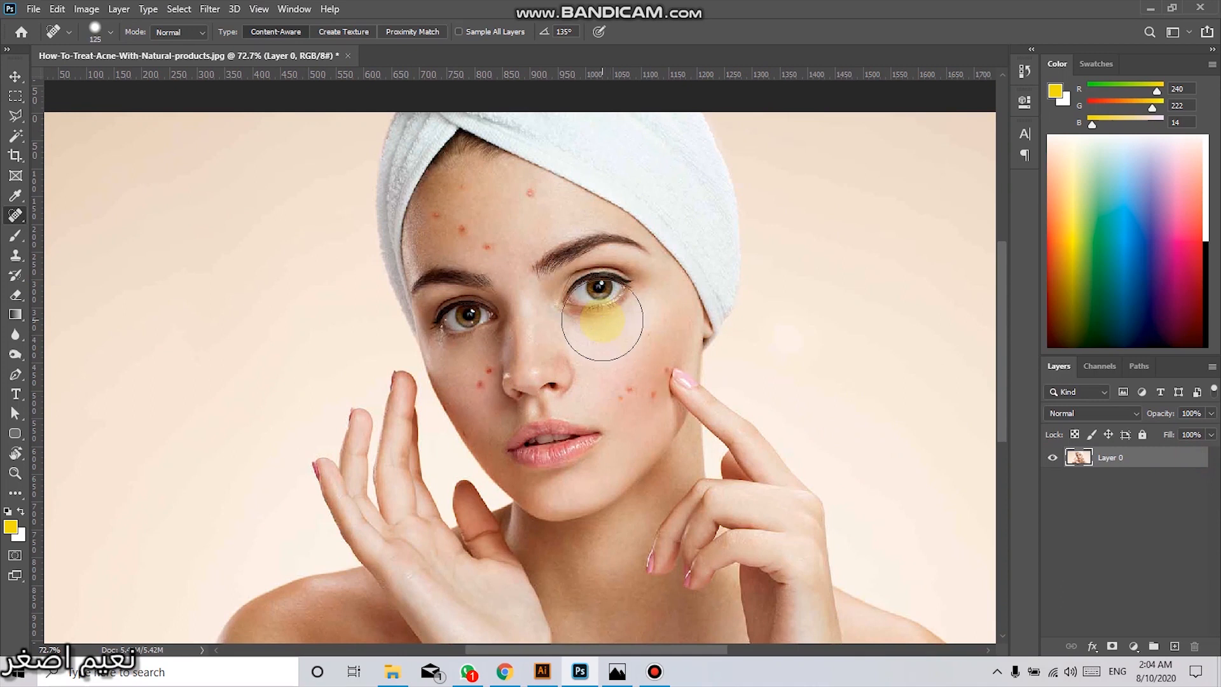
Step: Try healing away the eye nearest the pointing finger with the 200 px brush, and undo it
{"action": "left_click", "coordinate": [596, 295]}
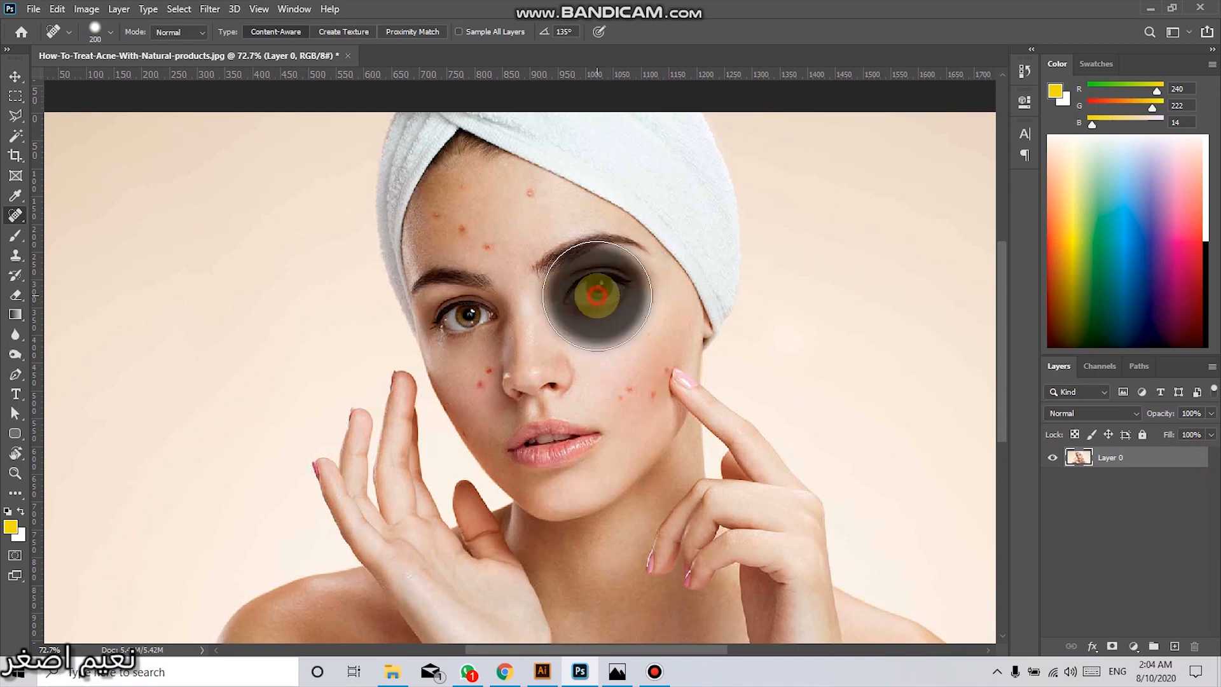
{"action": "left_click", "coordinate": [529, 307]}
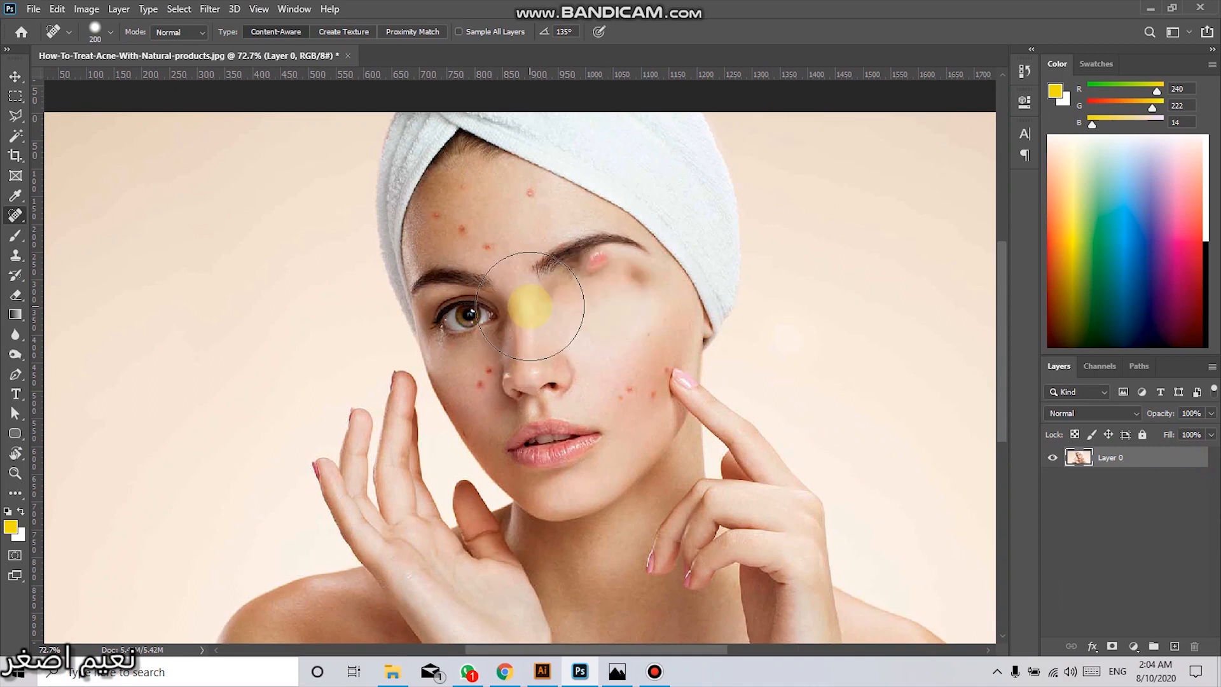
{"action": "key", "text": "ctrl+z"}
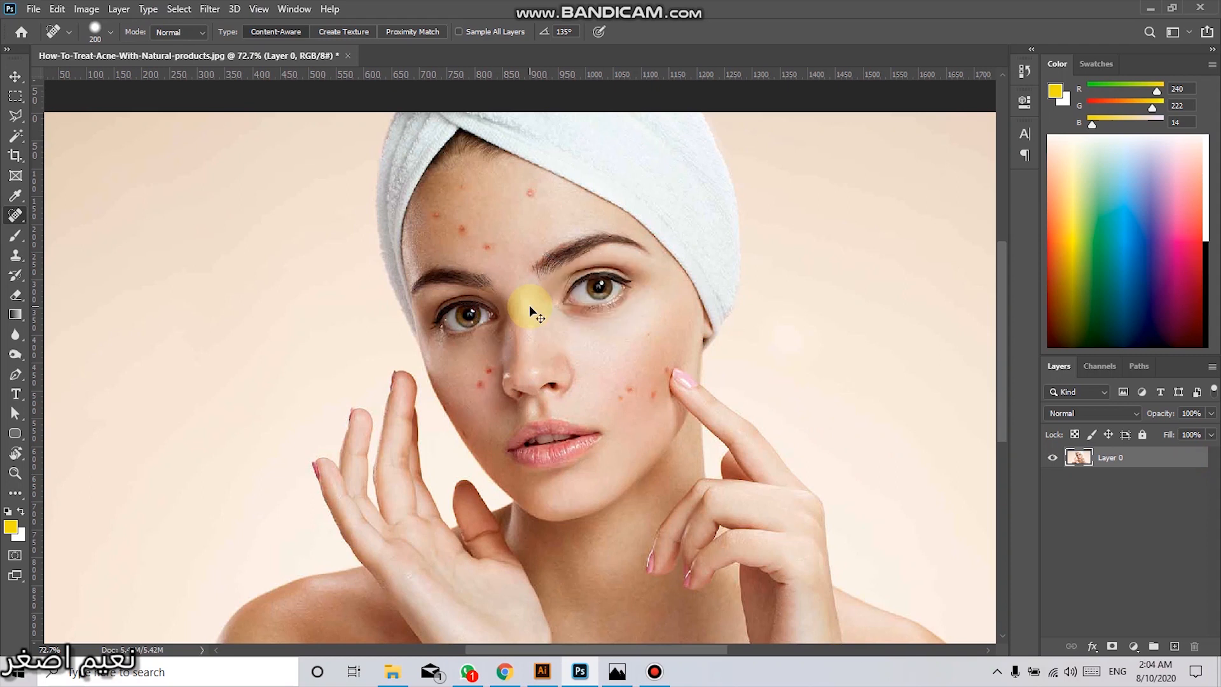
Step: Heal away the woman's nose and mouth with the 200 px brush
{"action": "mouse_move", "coordinate": [533, 368]}
{"action": "left_mouse_down"}
{"action": "mouse_move", "coordinate": [511, 385]}
{"action": "mouse_move", "coordinate": [444, 370]}
{"action": "mouse_move", "coordinate": [514, 362]}
{"action": "left_mouse_up"}
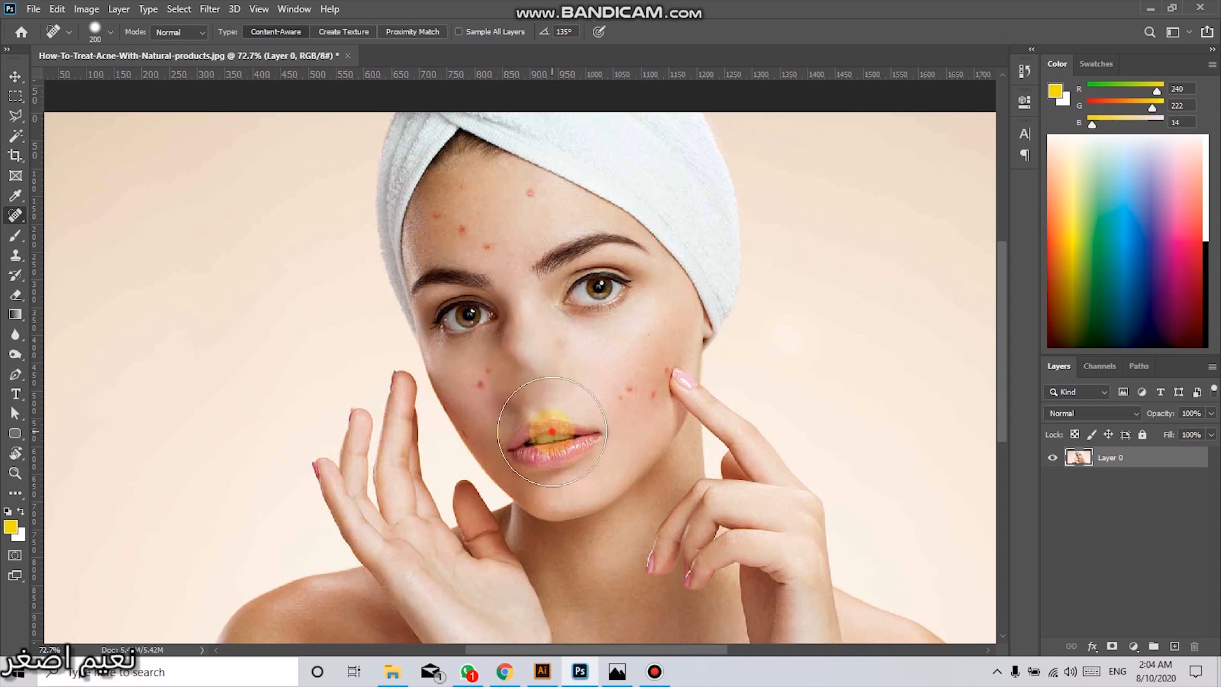
{"action": "left_click", "coordinate": [552, 431]}
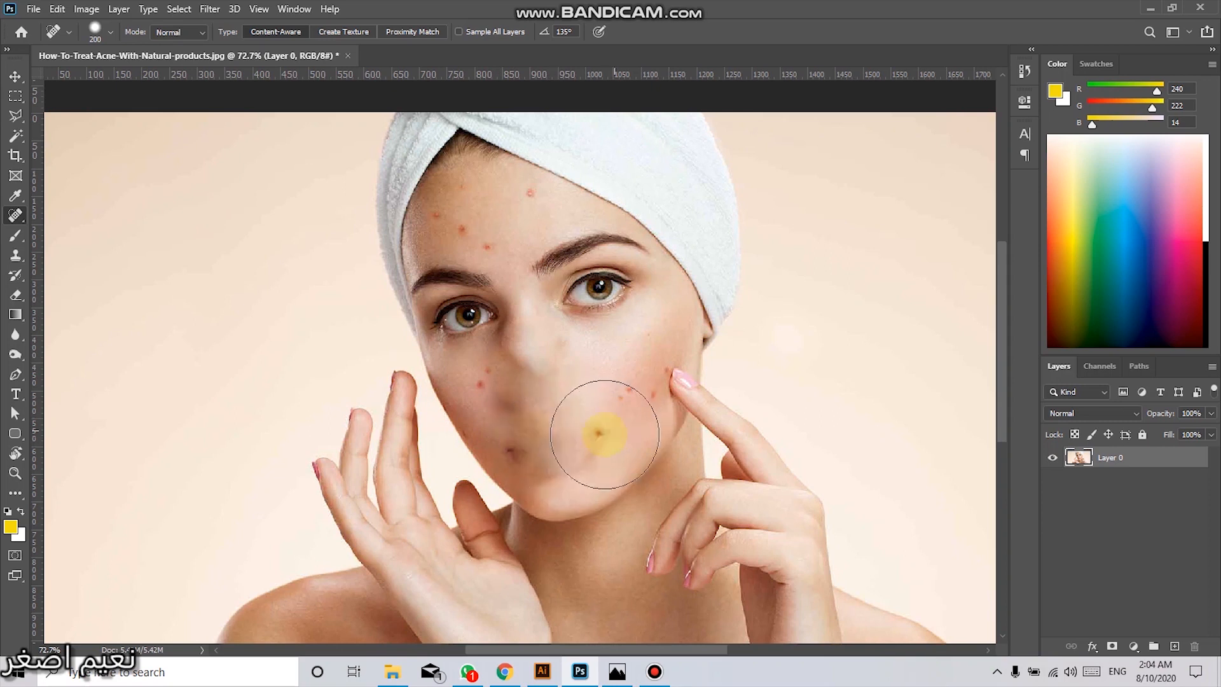
{"action": "left_click", "coordinate": [533, 425]}
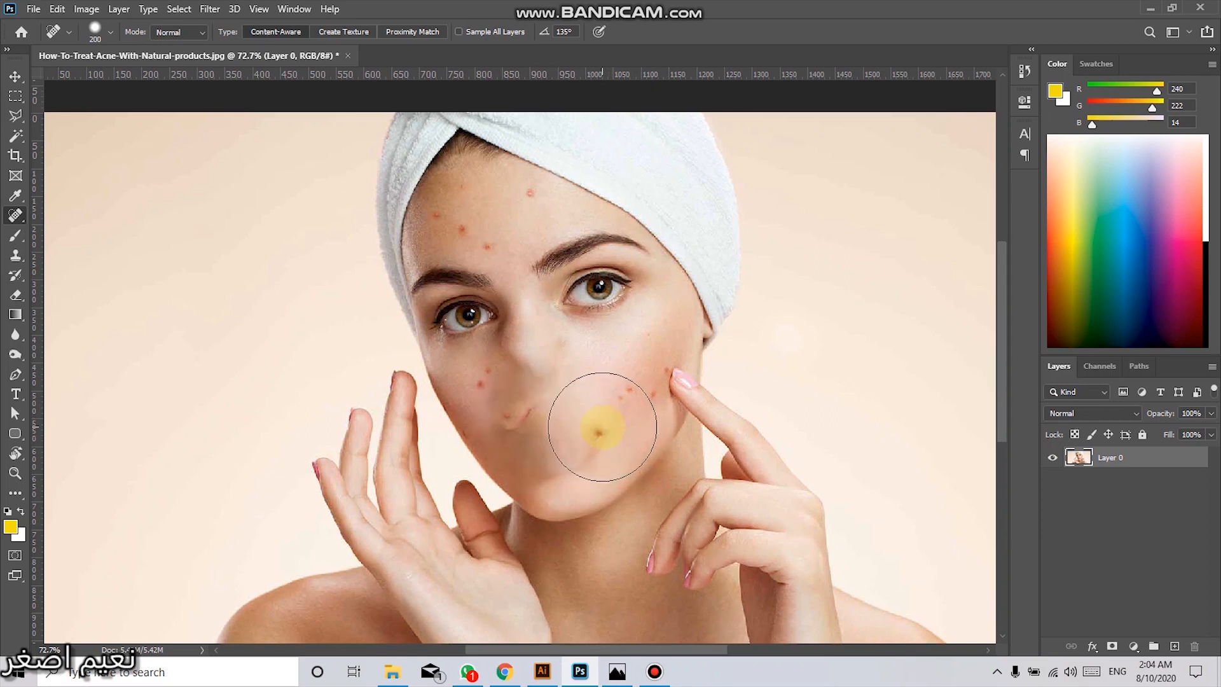
Step: Heal the cheek beside the erased mouth with the 200 px brush, and undo all the nose, mouth and cheek strokes
{"action": "left_click", "coordinate": [598, 428]}
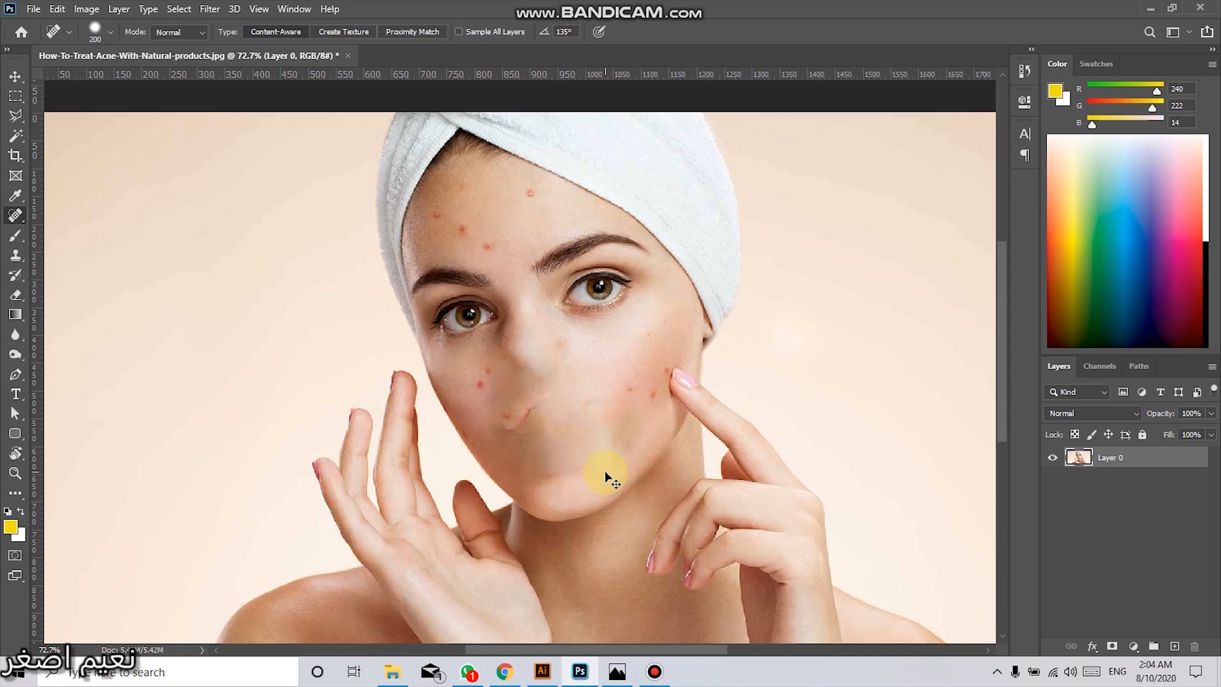
{"action": "key", "text": "ctrl+z"}
{"action": "key", "text": "ctrl+z"}
{"action": "key", "text": "ctrl+z"}
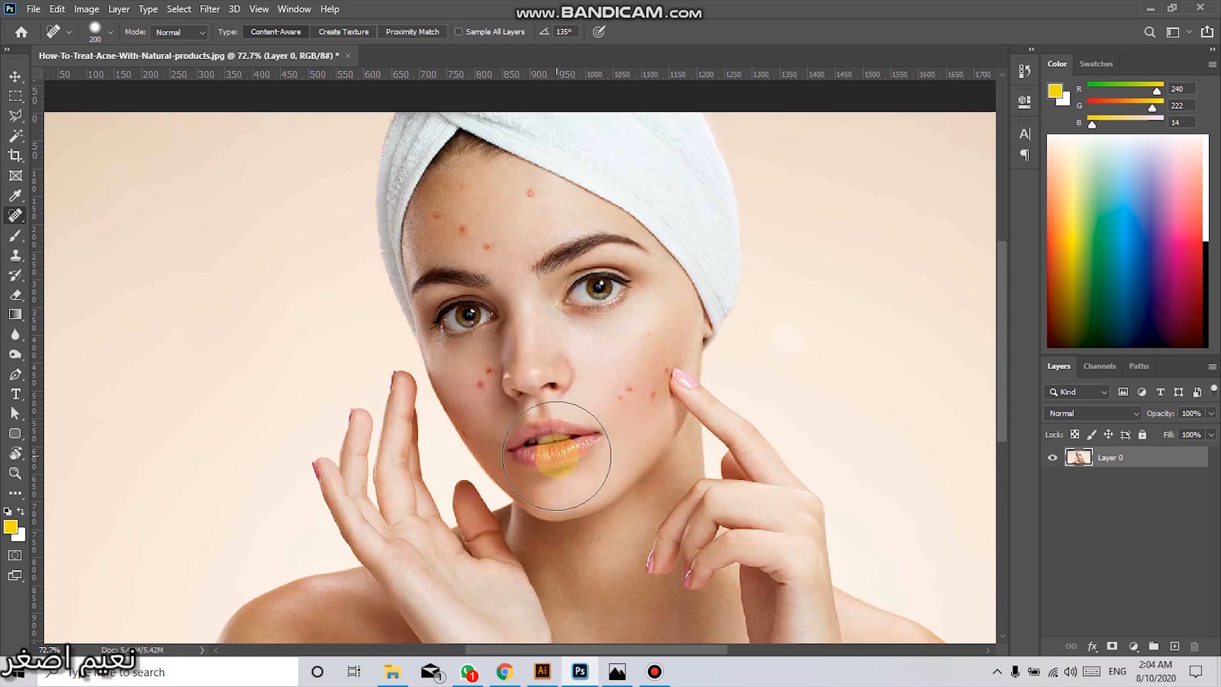
Step: Flatten the healing brush tip to 63% roundness and rotate it to an angle of -168°
{"action": "left_click", "coordinate": [95, 30]}
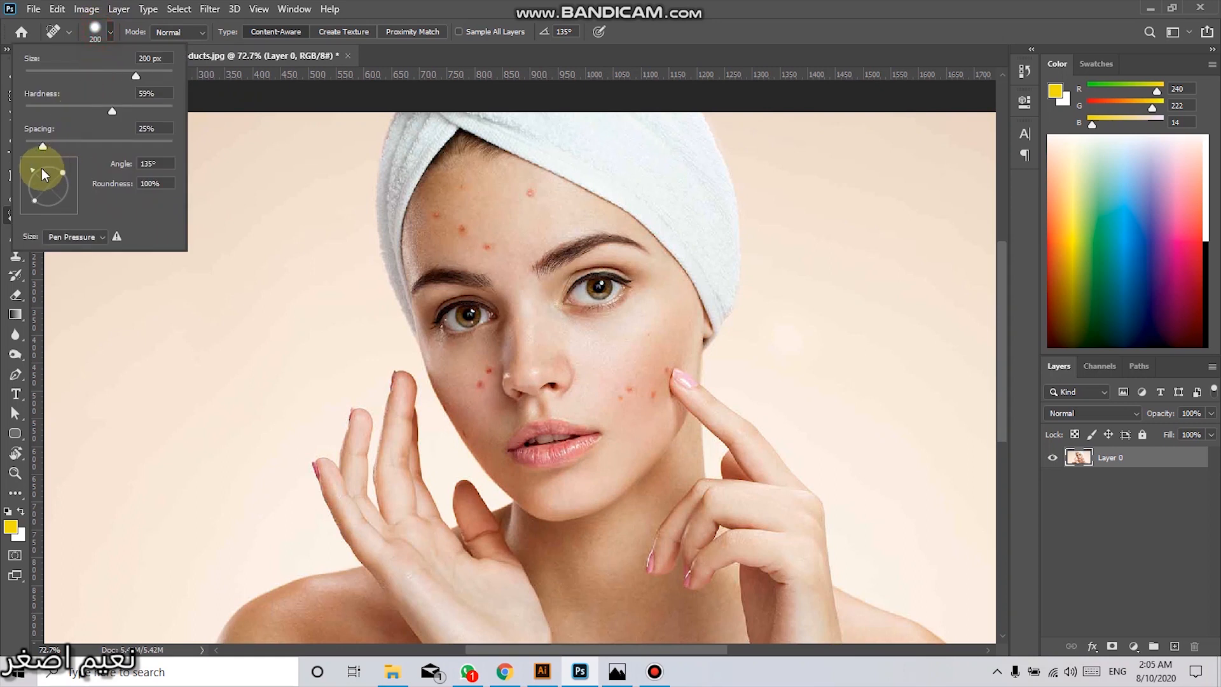
{"action": "mouse_move", "coordinate": [62, 173]}
{"action": "left_mouse_down"}
{"action": "mouse_move", "coordinate": [50, 191]}
{"action": "mouse_move", "coordinate": [33, 173]}
{"action": "mouse_move", "coordinate": [33, 191]}
{"action": "left_mouse_up"}
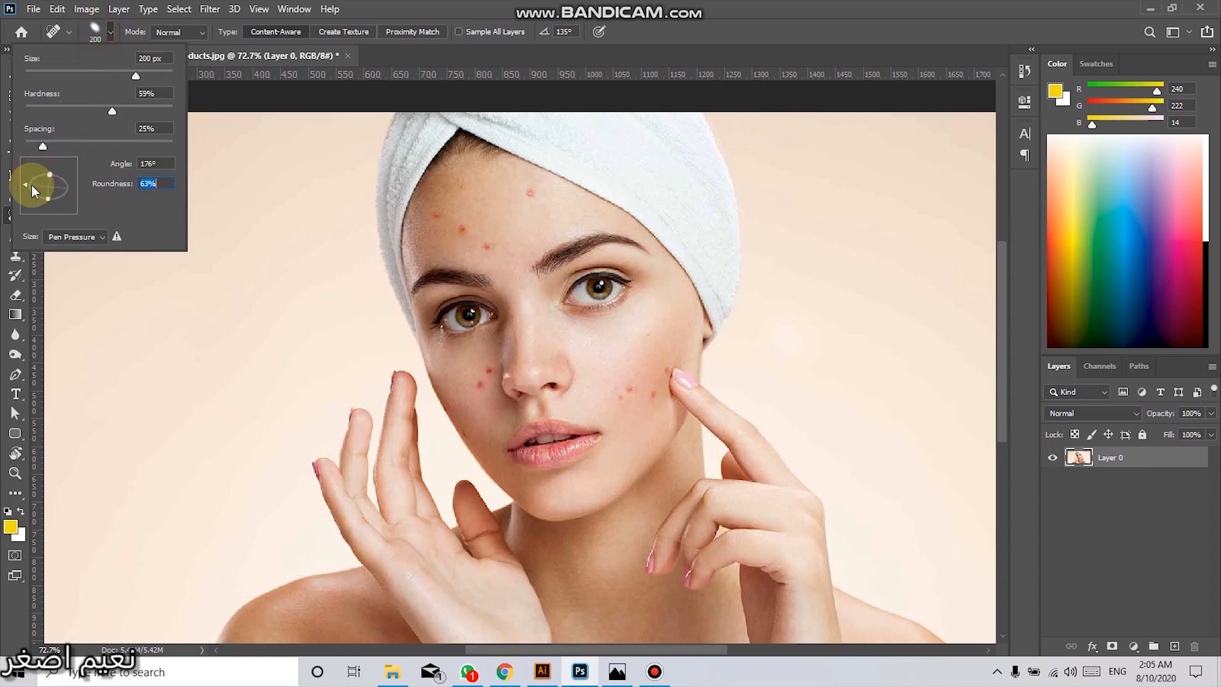
{"action": "left_click", "coordinate": [321, 245]}
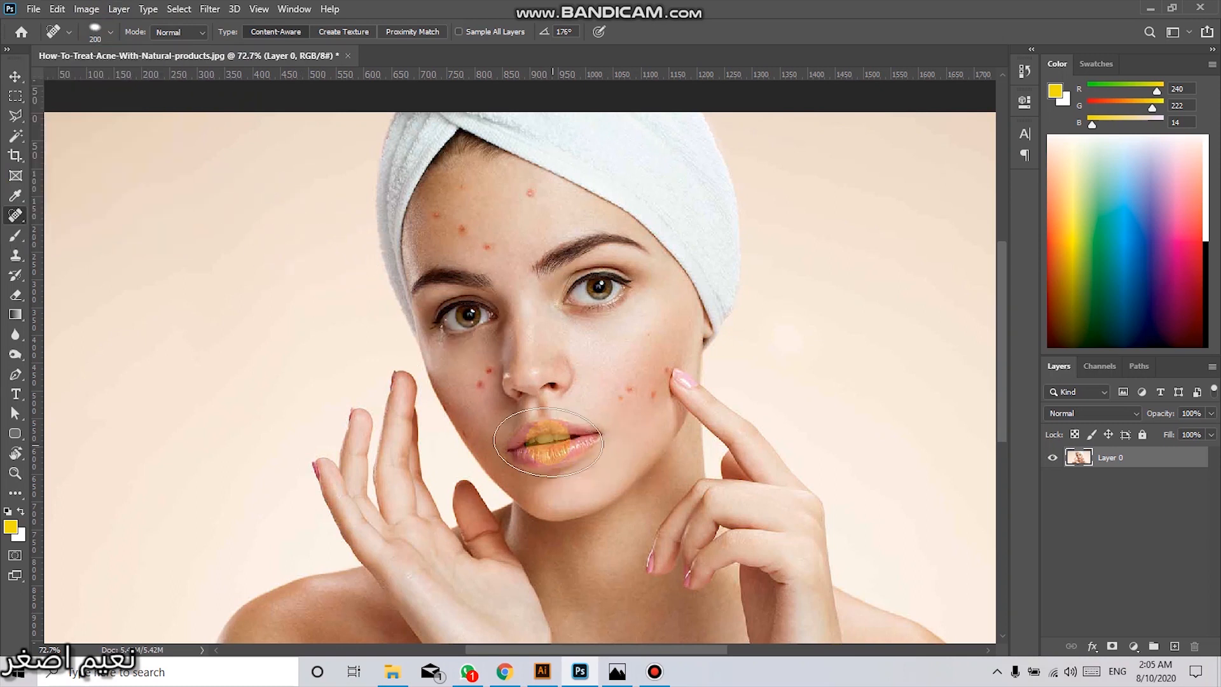
{"action": "left_click", "coordinate": [94, 31]}
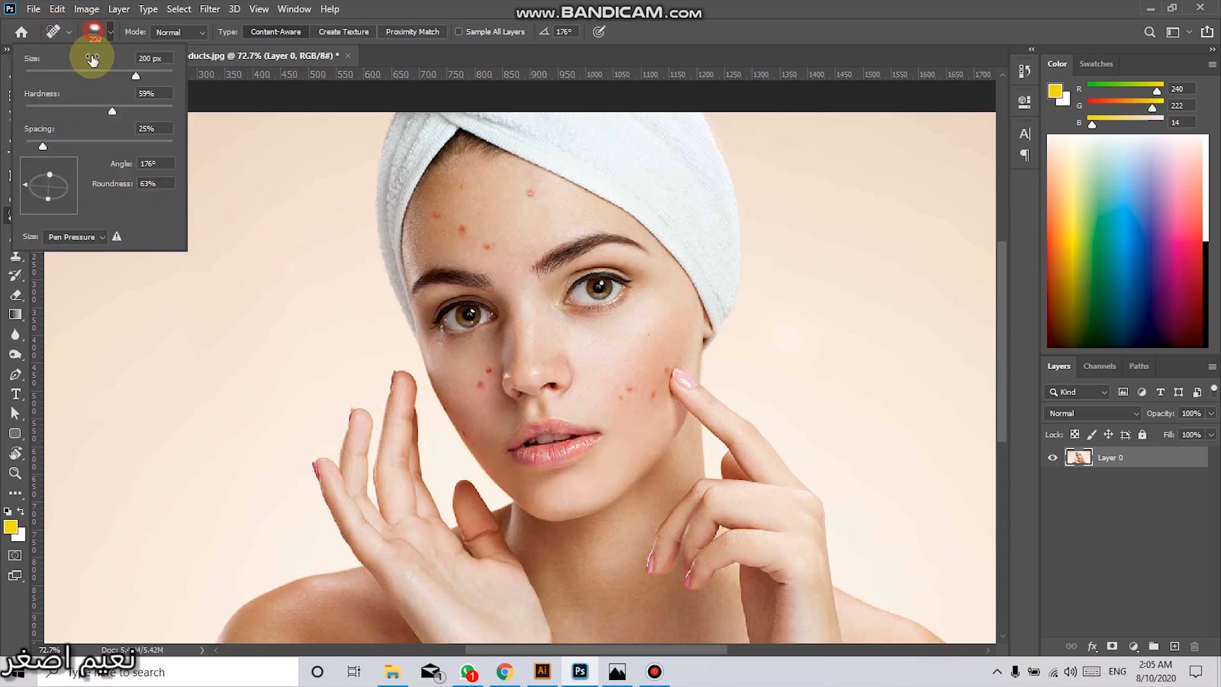
{"action": "left_click_drag", "start_coordinate": [28, 184], "coordinate": [30, 197]}
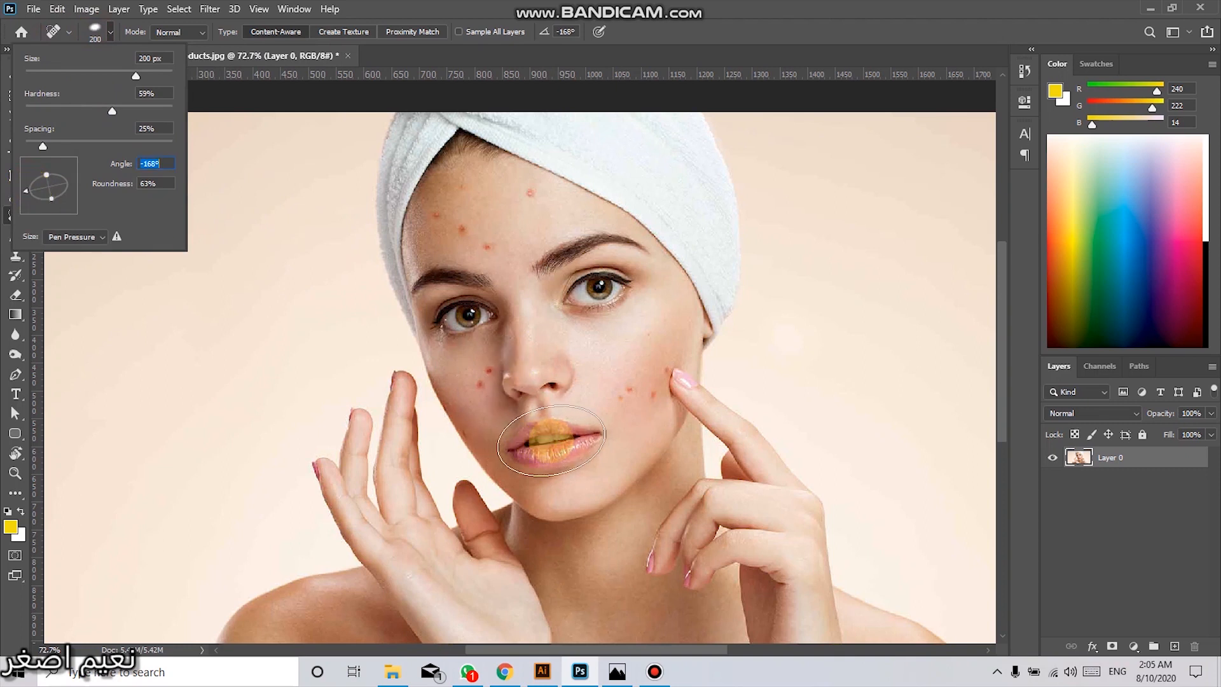
{"action": "key", "text": "Return"}
Step: Heal away the woman's mouth and the marks left around it with the 200 px elliptical brush
{"action": "left_click_drag", "start_coordinate": [547, 437], "coordinate": [509, 474]}
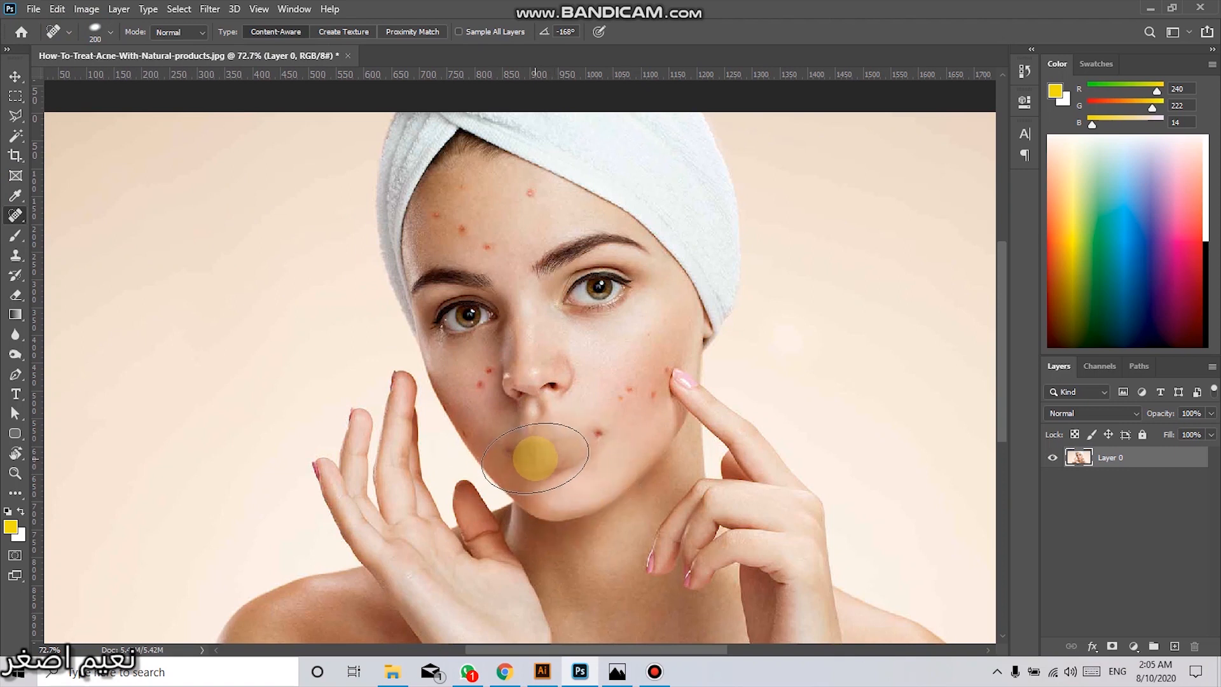
{"action": "left_click_drag", "start_coordinate": [553, 441], "coordinate": [572, 435]}
{"action": "left_click", "coordinate": [556, 448]}
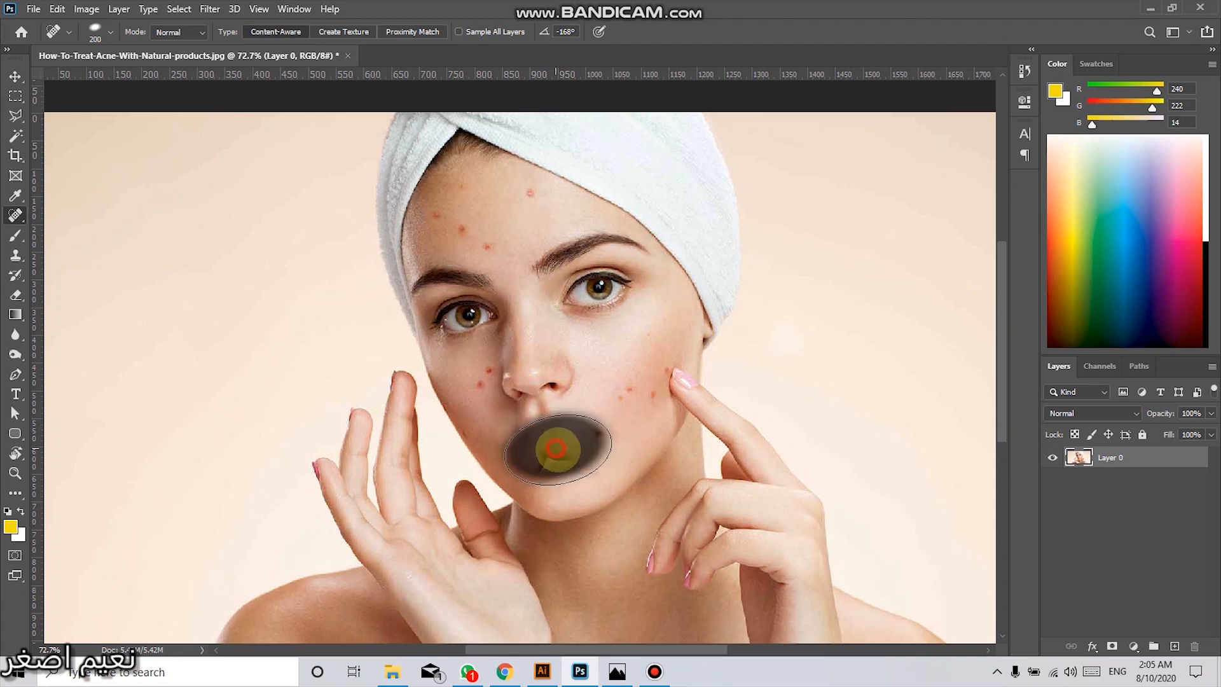
{"action": "left_click", "coordinate": [547, 467]}
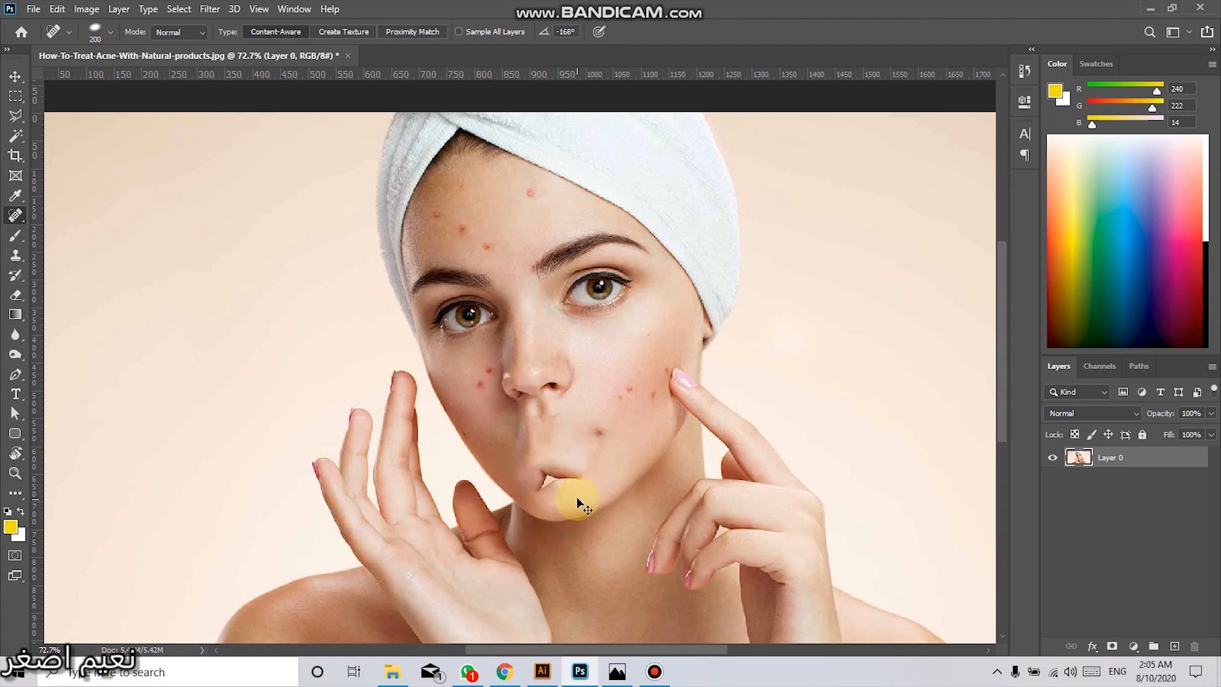
Step: Undo all the elliptical-brush strokes around the mouth and the unlocking of the background layer
{"action": "key", "text": "ctrl+z"}
{"action": "key", "text": "ctrl+z"}
{"action": "key", "text": "ctrl+z"}
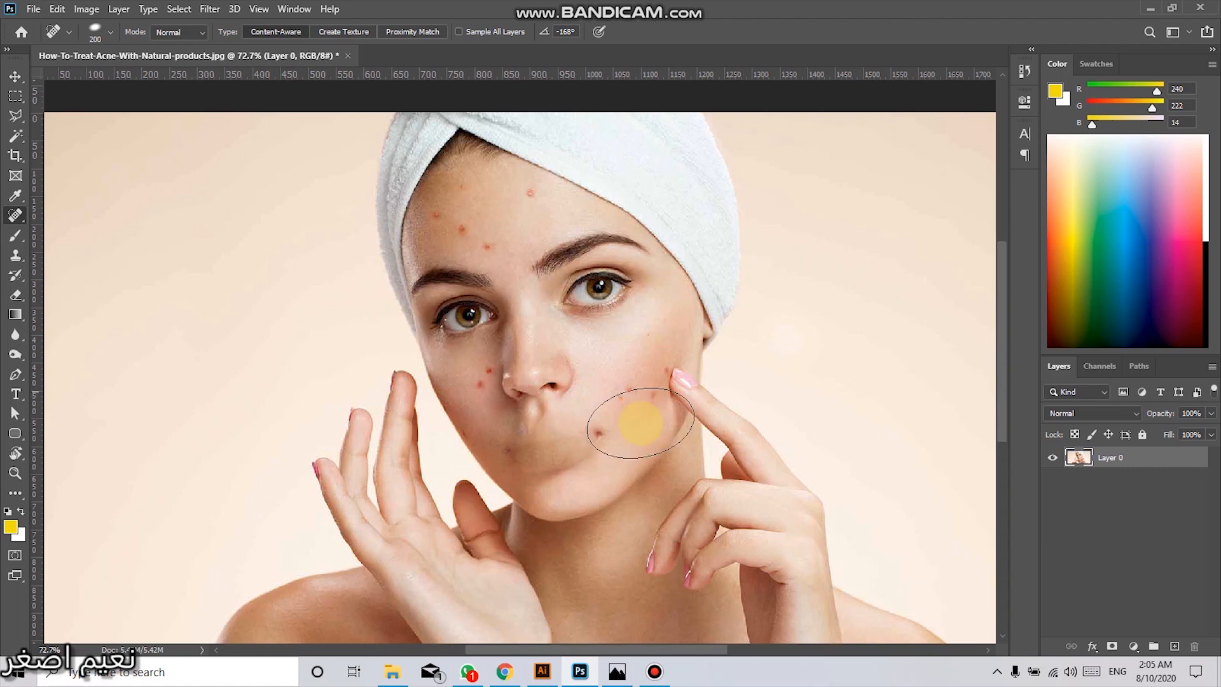
{"action": "key", "text": "ctrl+z"}
{"action": "key", "text": "ctrl+z"}
{"action": "key", "text": "ctrl+z"}
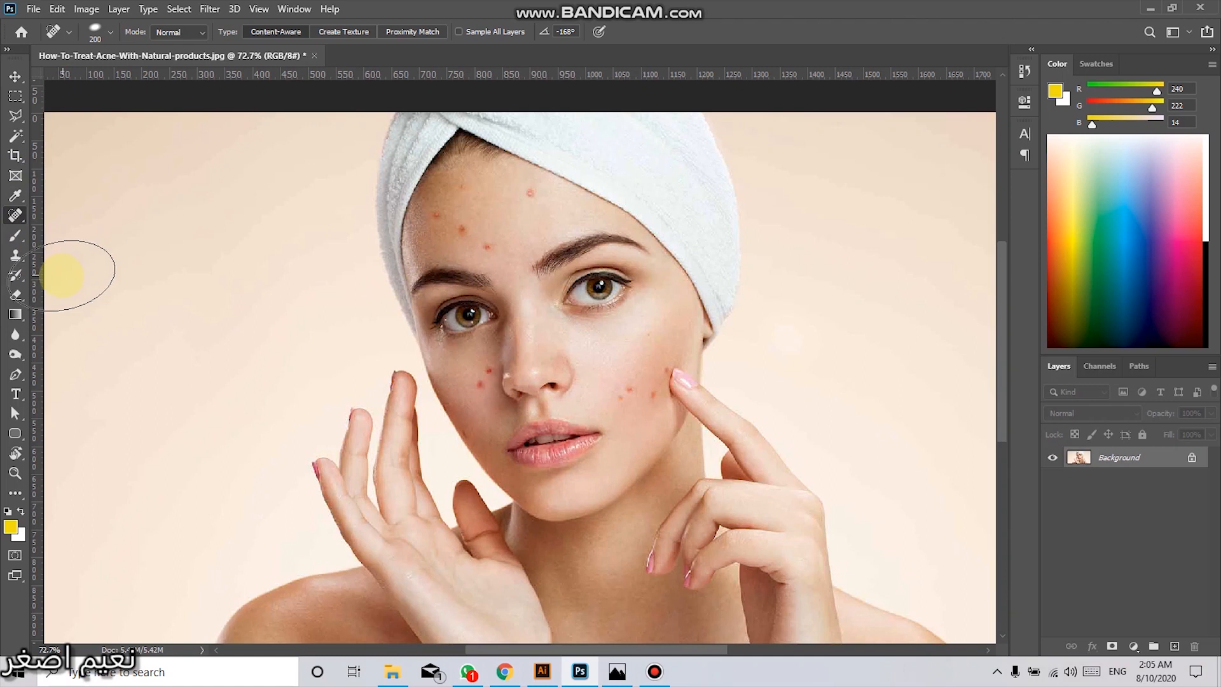
Step: Switch to the Healing Brush Tool and try healing the forehead blemish nearest the towel without a source point
{"action": "right_click", "coordinate": [15, 217]}
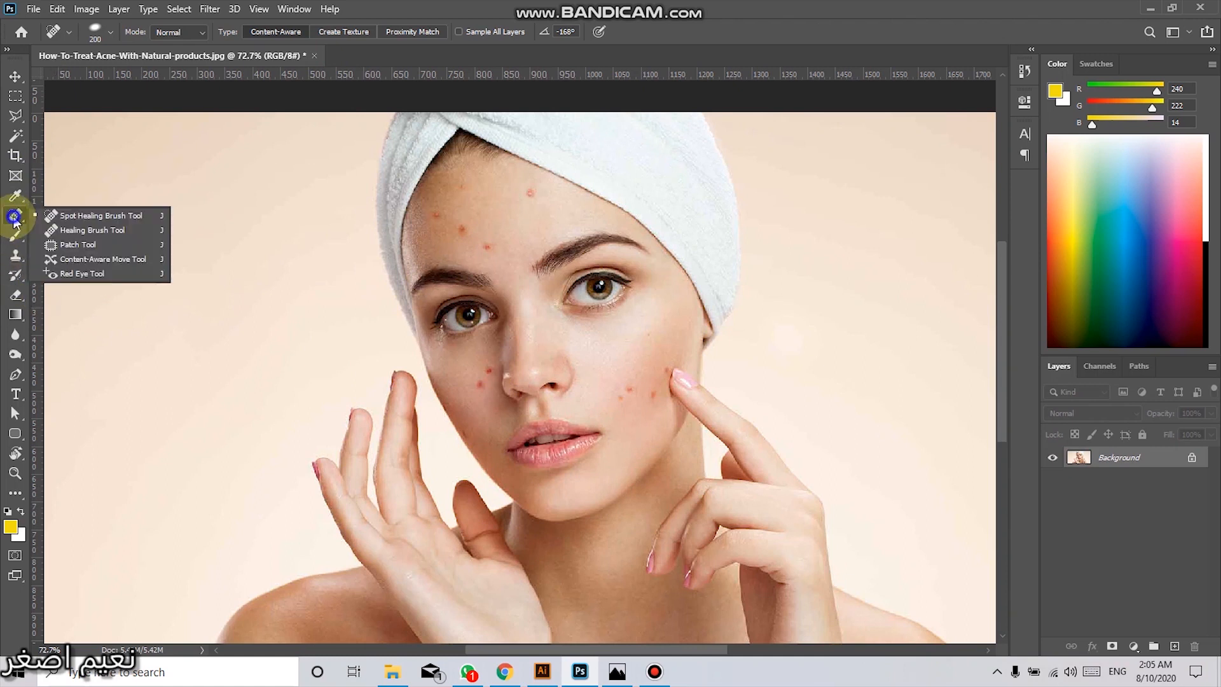
{"action": "left_click", "coordinate": [62, 231]}
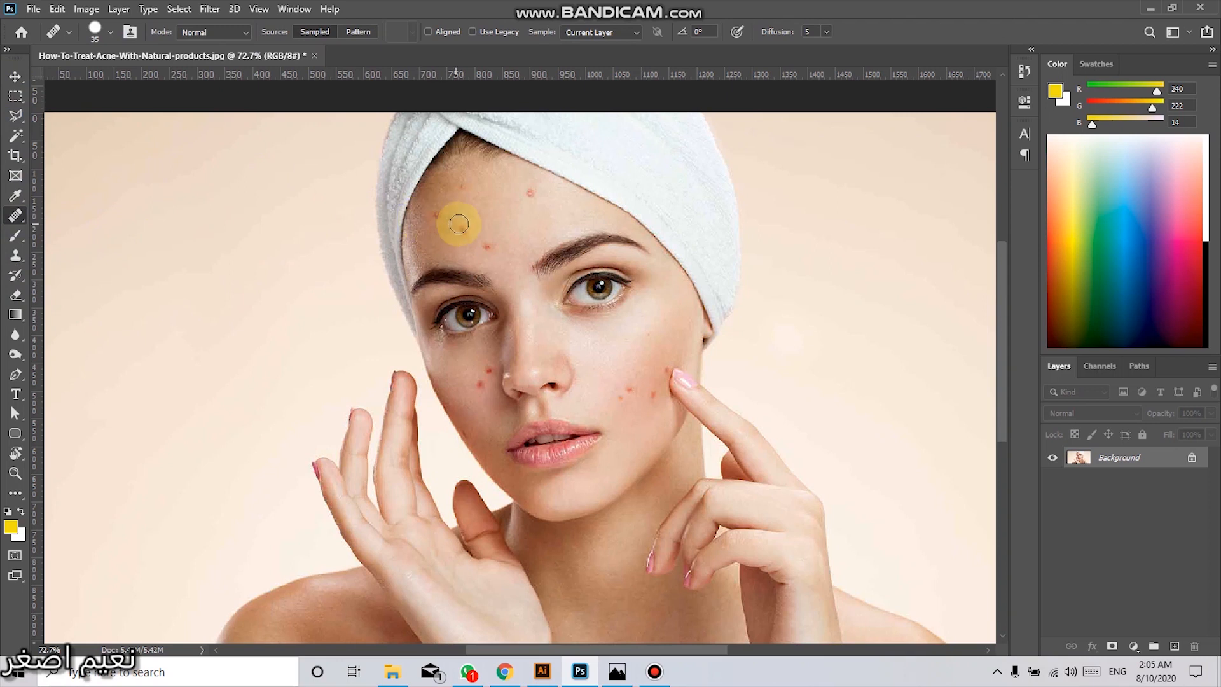
{"action": "left_click", "coordinate": [533, 191]}
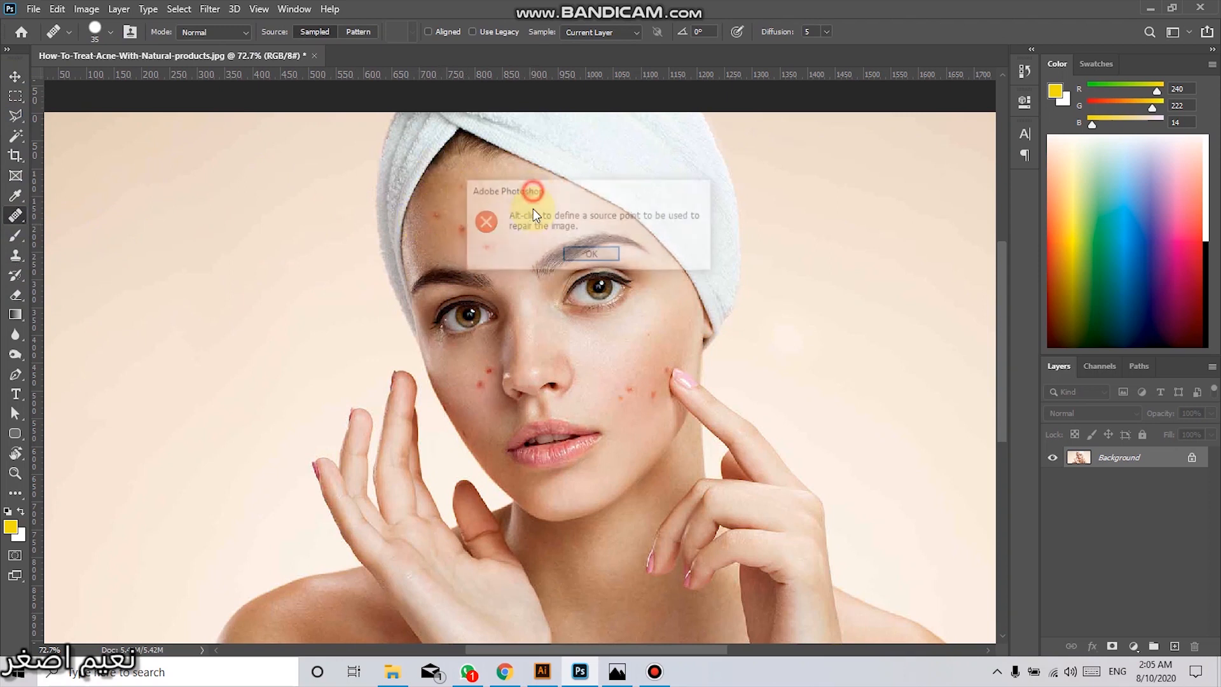
{"action": "left_click", "coordinate": [582, 255]}
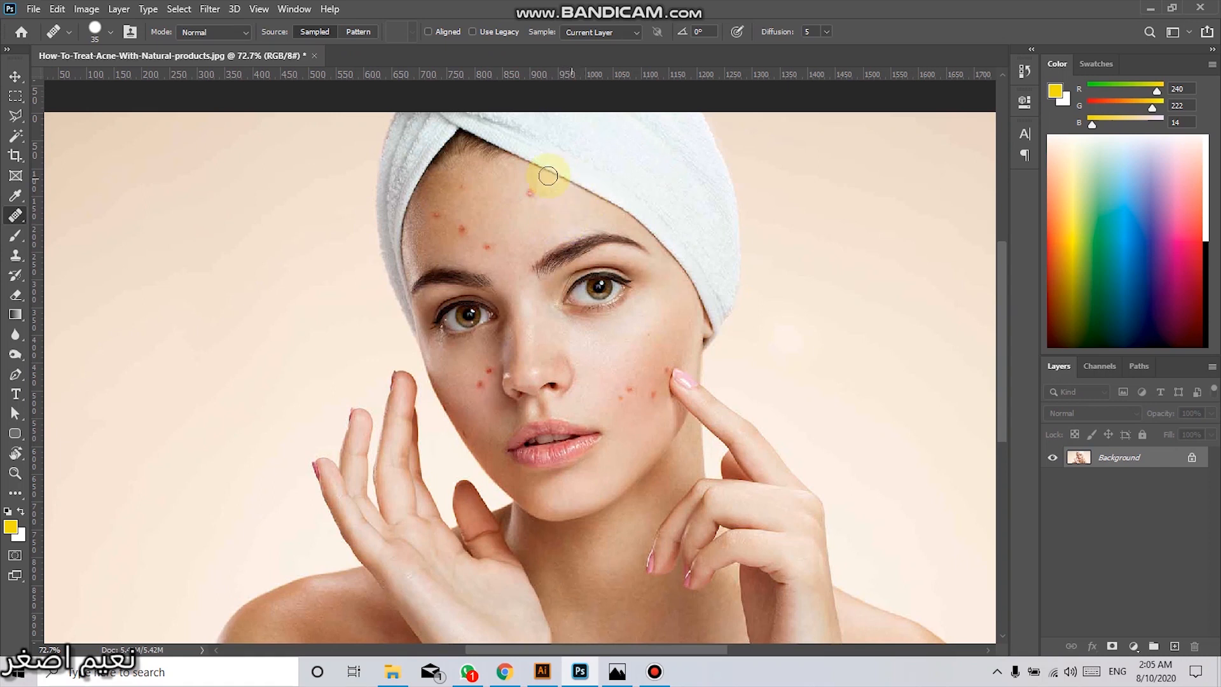
Step: Unlock the portrait's background layer and heal the forehead blemish nearest the towel from sampled skin
{"action": "scroll", "coordinate": [530, 190], "scroll_direction": "up", "scroll_amount": 5}
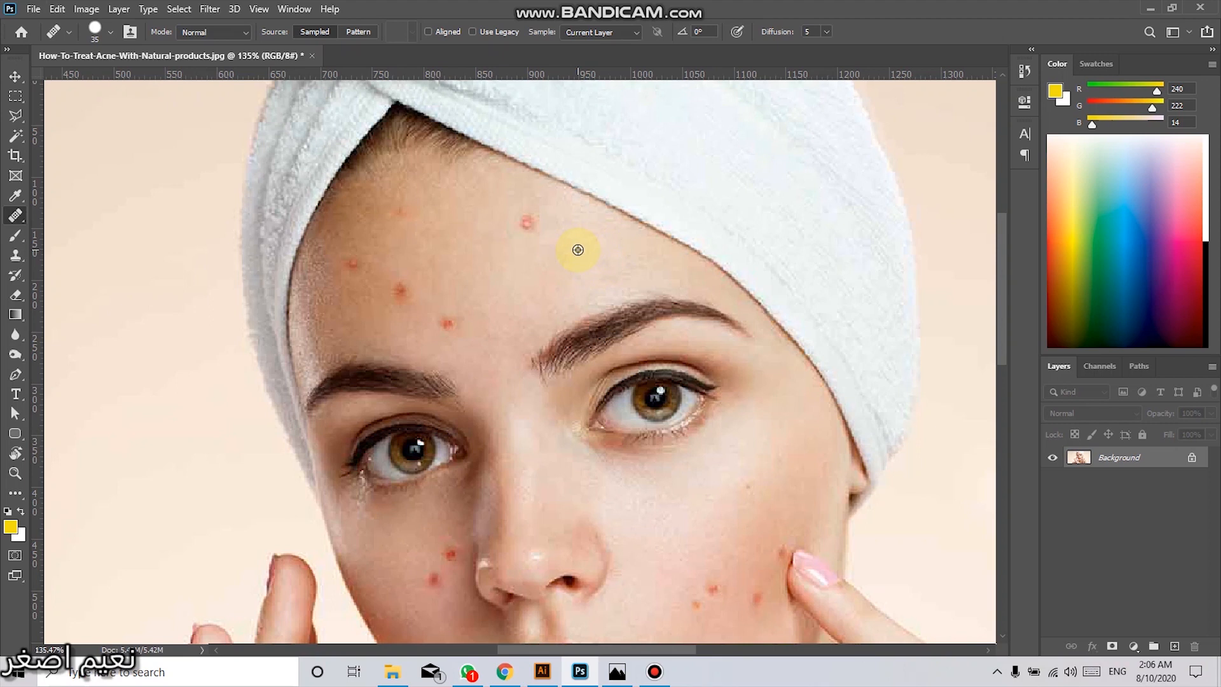
{"action": "left_click", "coordinate": [1192, 457]}
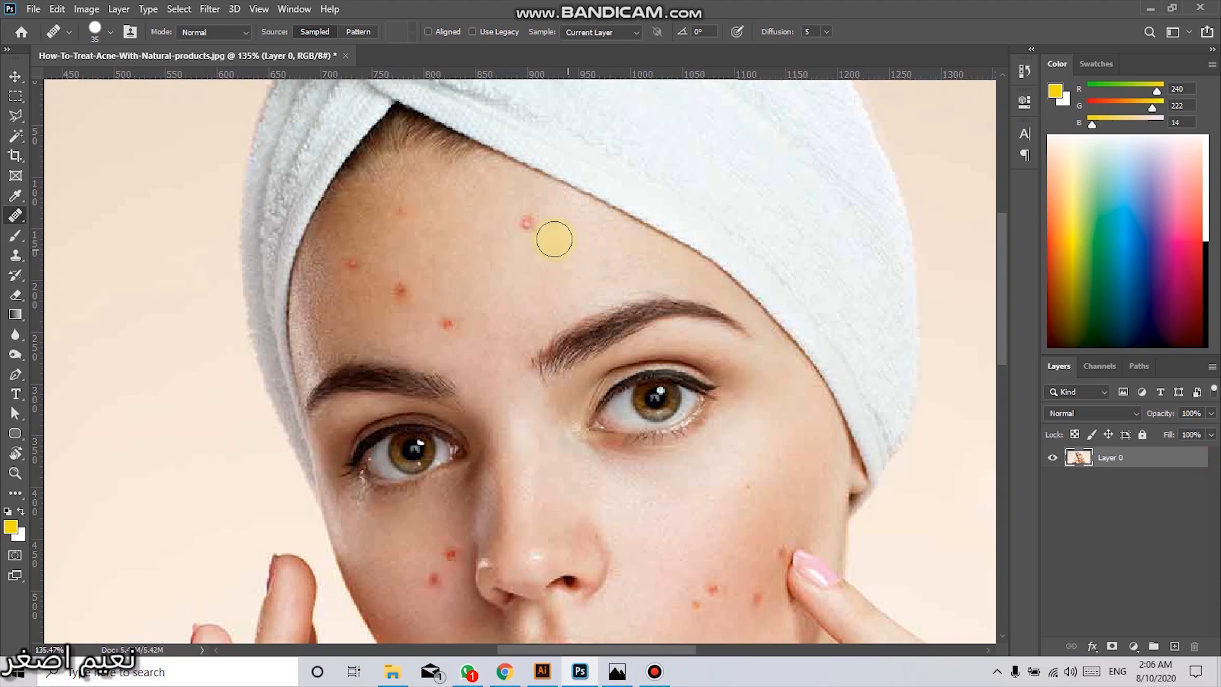
{"action": "scroll", "coordinate": [541, 286], "scroll_direction": "up", "scroll_amount": 1}
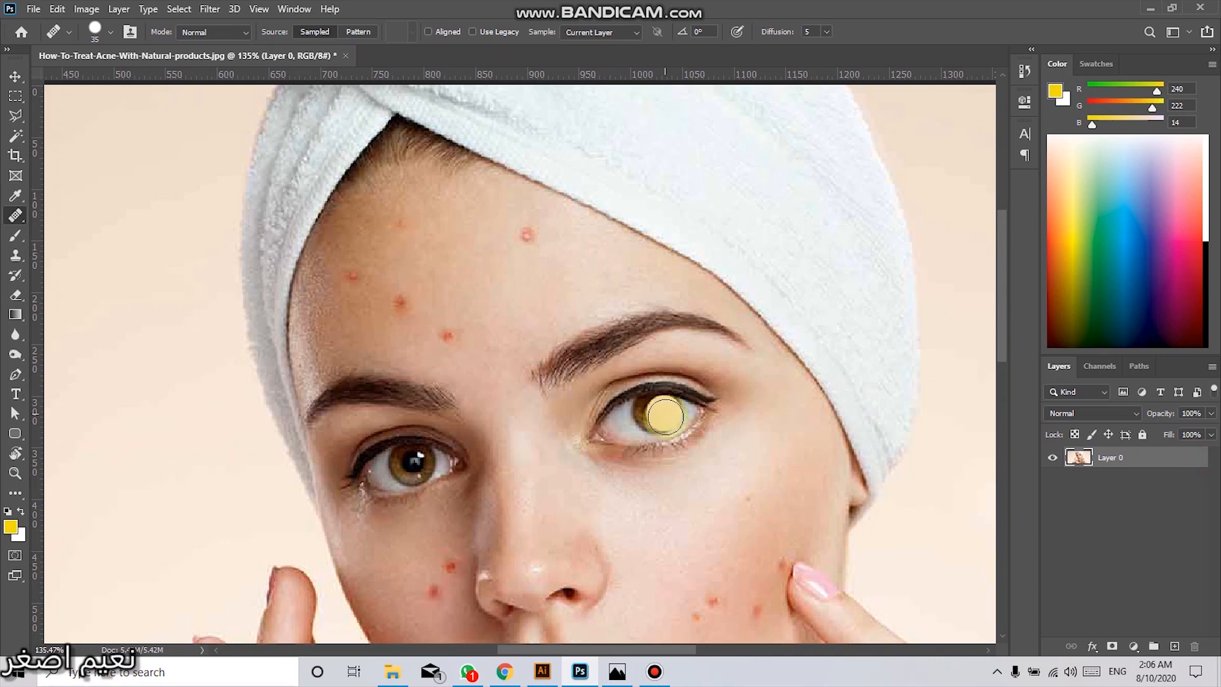
{"action": "left_click", "coordinate": [526, 235]}
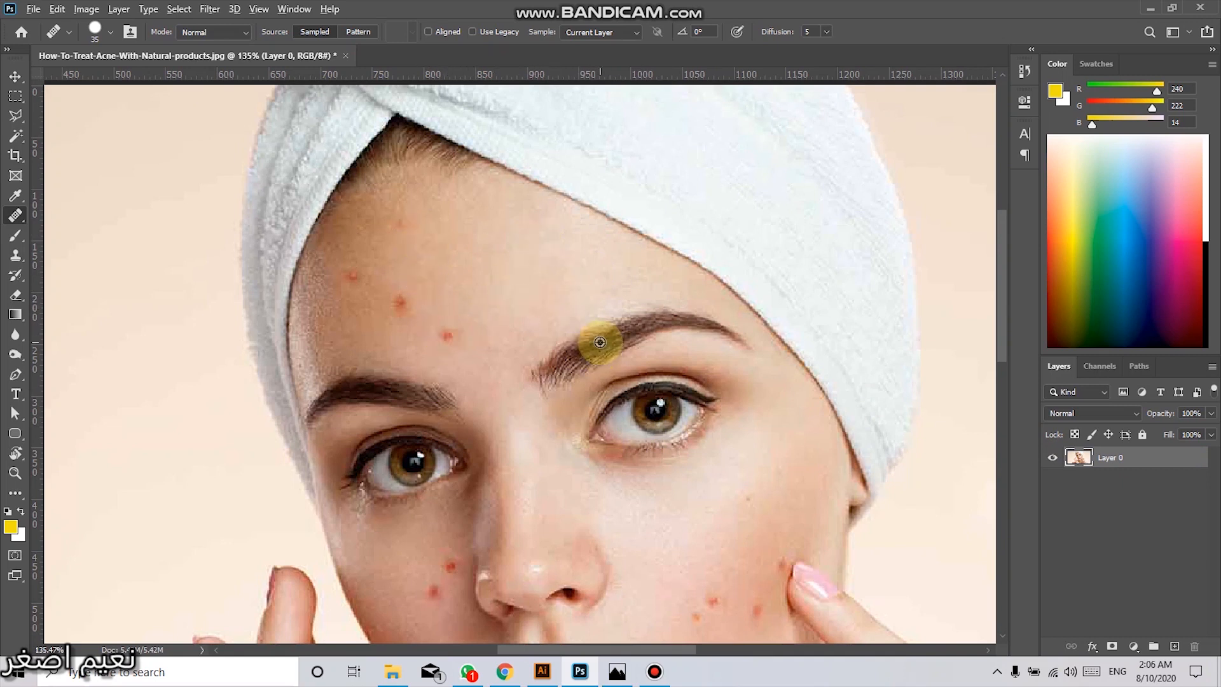
Step: Try healing the blemish above the inner brow with the other eyebrow as the sampled source, and undo it
{"action": "left_click", "coordinate": [446, 335]}
{"action": "left_click", "coordinate": [580, 350], "text": "alt"}
{"action": "left_click", "coordinate": [446, 336]}
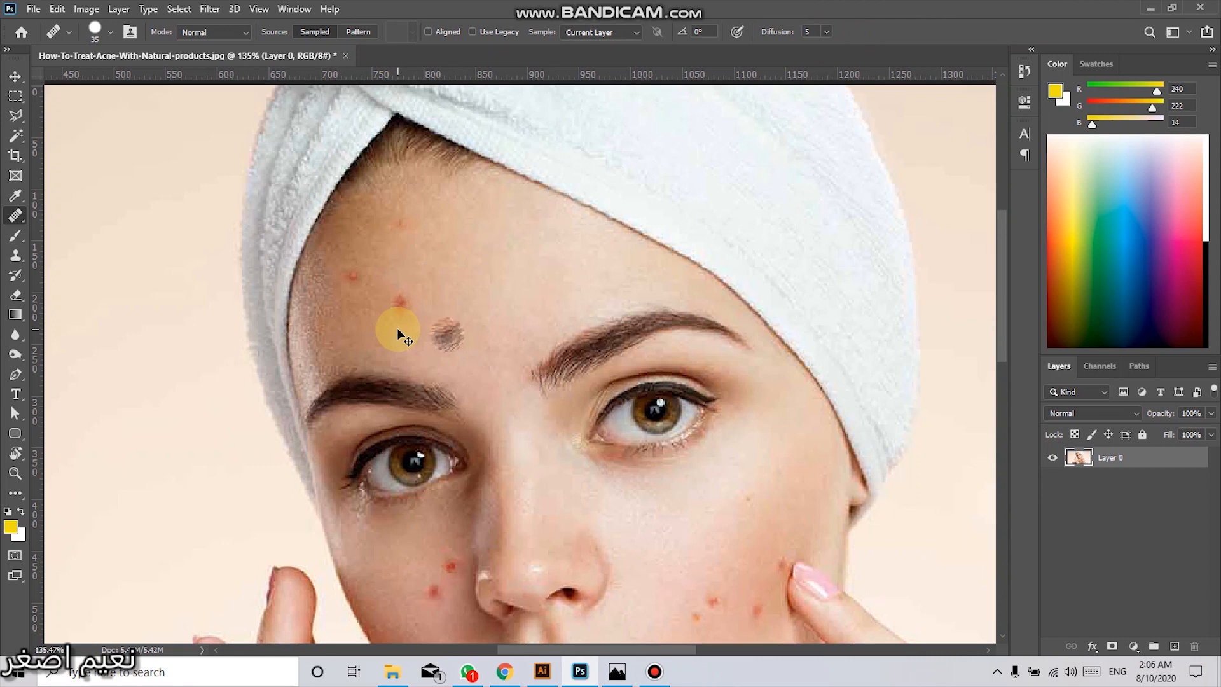
{"action": "key", "text": "ctrl+z"}
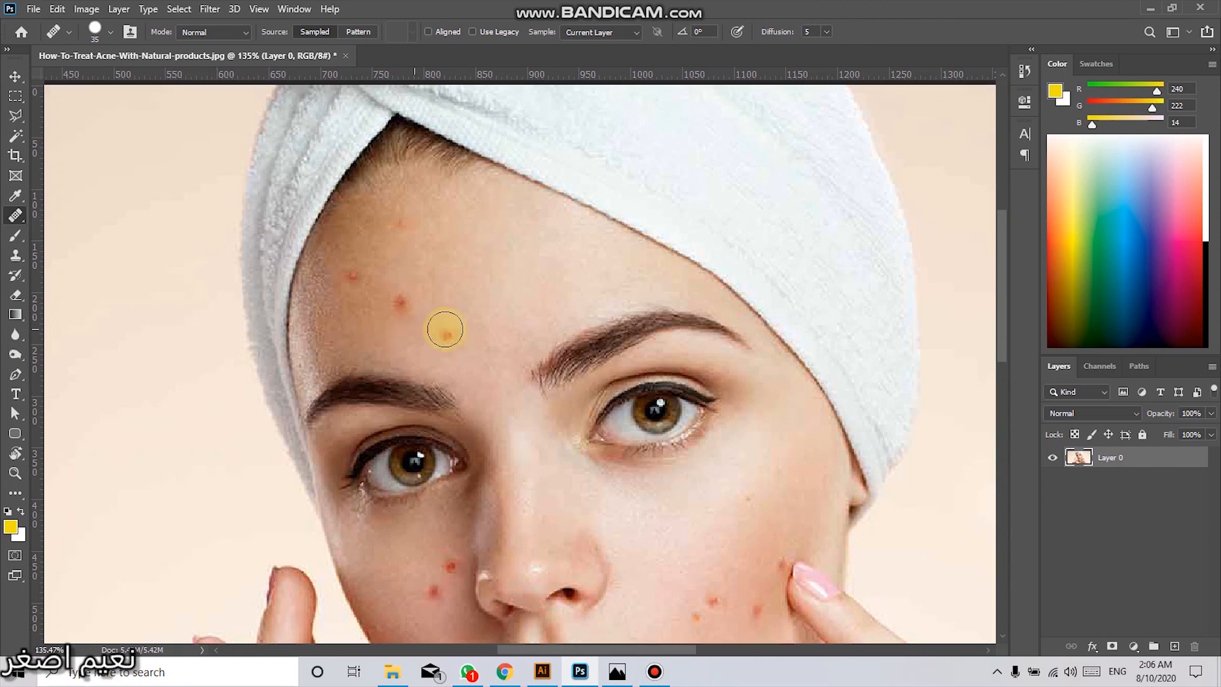
Step: Sample skin at the side of the forehead, try healing the outermost forehead blemish with it, and undo the stroke
{"action": "left_click", "coordinate": [348, 304], "text": "alt"}
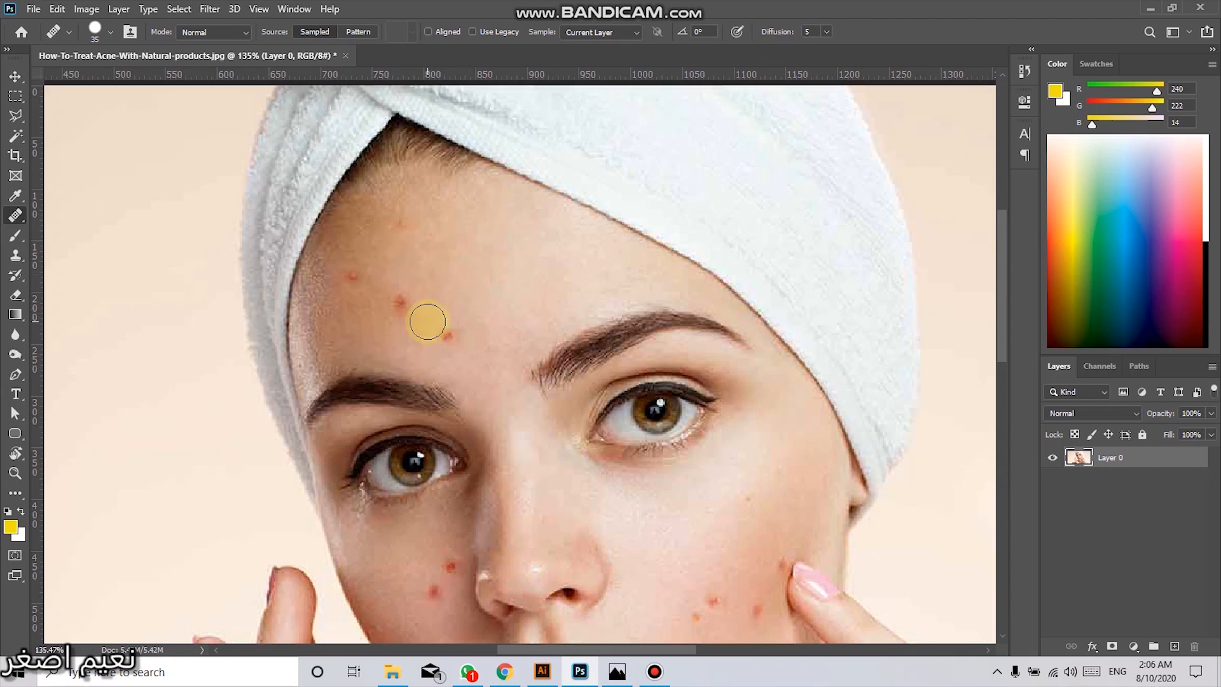
{"action": "left_click", "coordinate": [356, 274]}
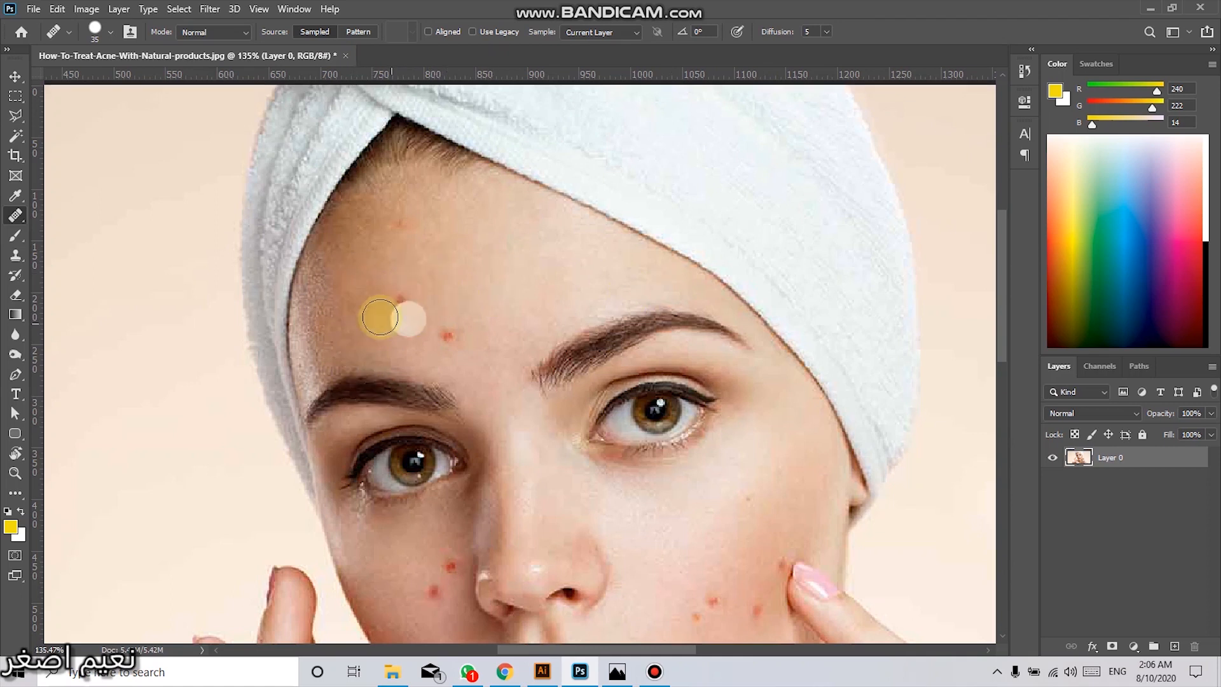
{"action": "key", "text": "ctrl+z"}
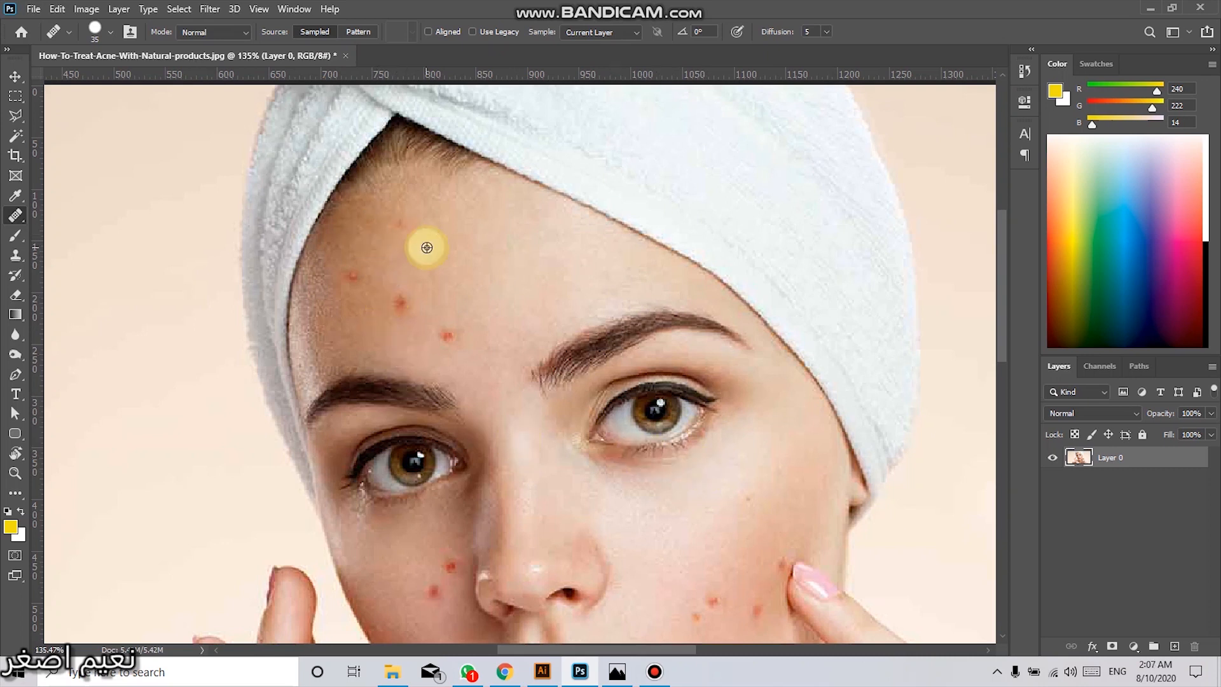
Step: Sample clean skin above the nose bridge and heal the three lower forehead blemishes, undoing and repeating misplaced strokes
{"action": "left_click", "coordinate": [488, 342], "text": "alt"}
{"action": "left_click", "coordinate": [443, 339]}
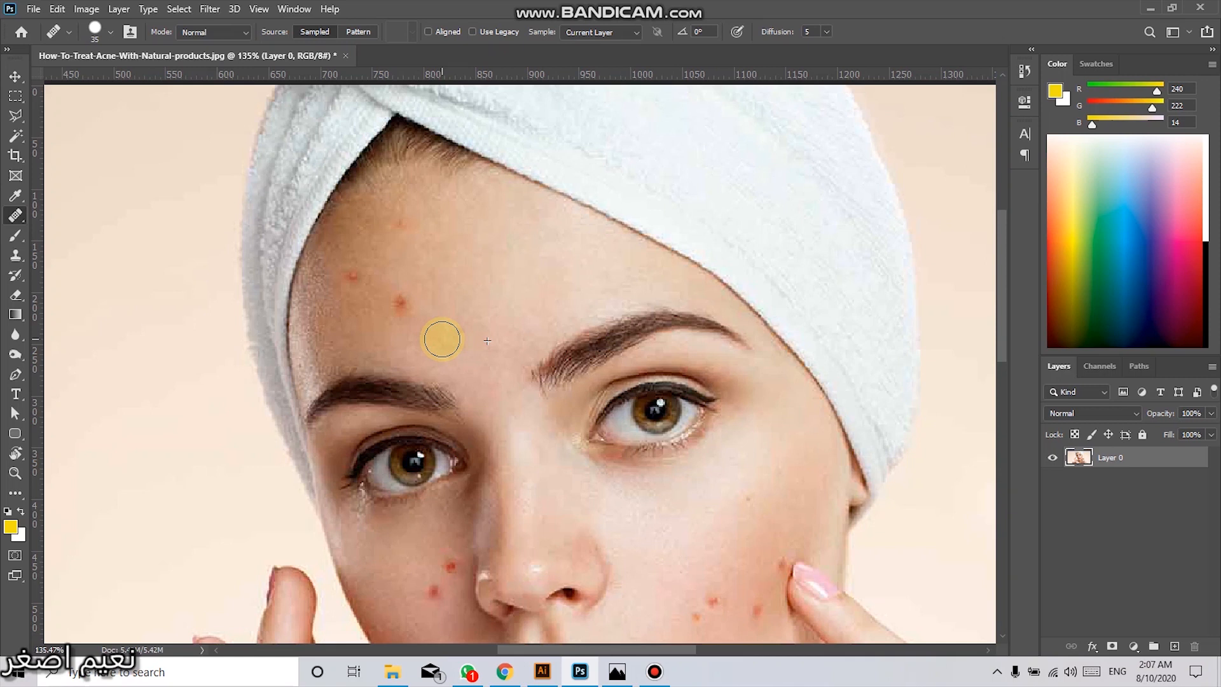
{"action": "left_click", "coordinate": [401, 305]}
{"action": "left_click", "coordinate": [401, 305]}
{"action": "left_click", "coordinate": [344, 293]}
{"action": "key", "text": "ctrl+z"}
{"action": "key", "text": "ctrl+z"}
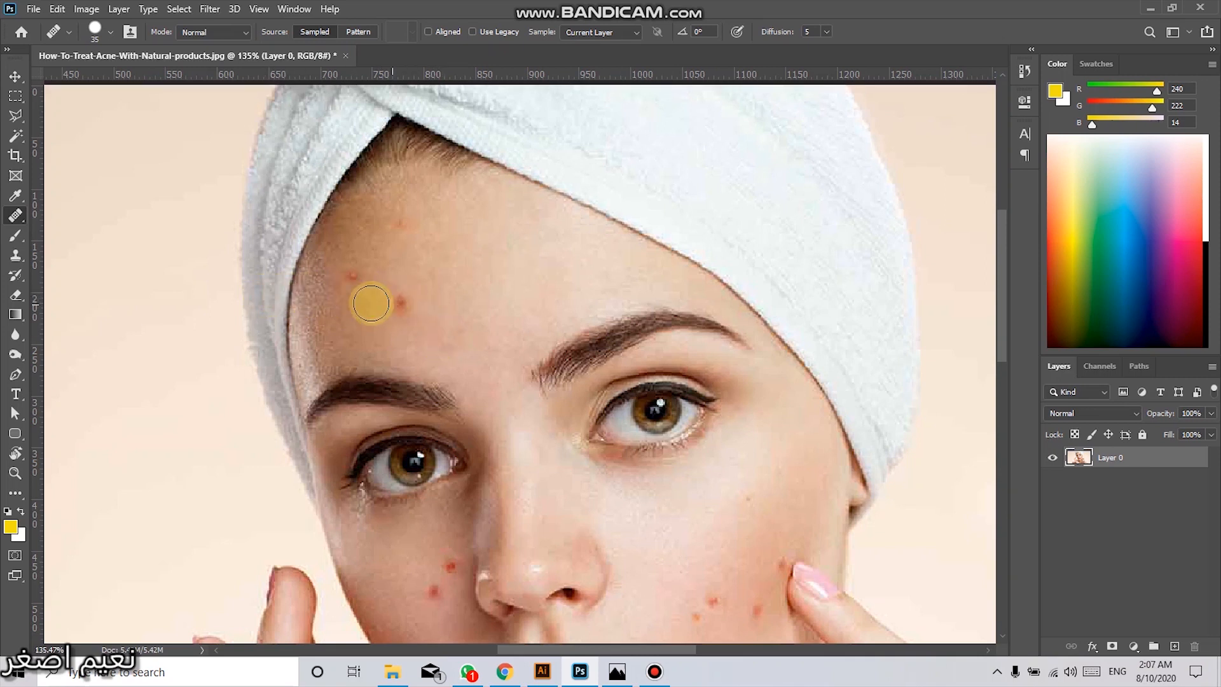
{"action": "left_click", "coordinate": [400, 305]}
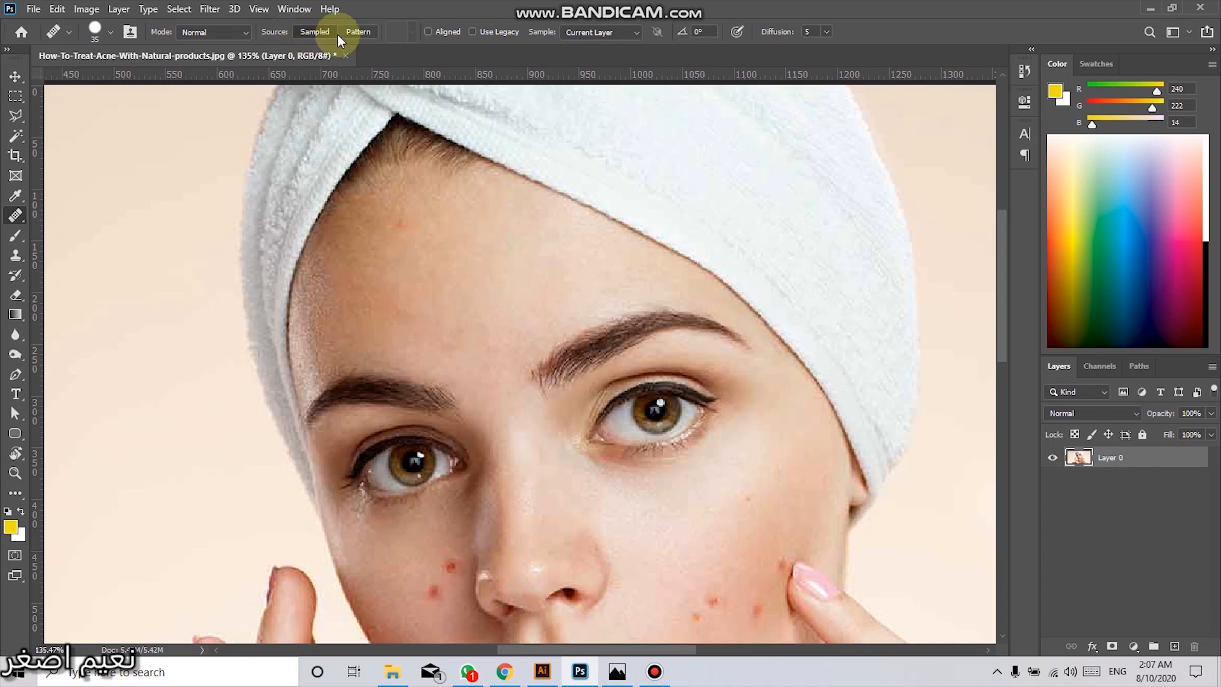
Step: Set the Healing Brush source to Pattern and look through the available pattern swatches, keeping the purple one
{"action": "left_click", "coordinate": [358, 35]}
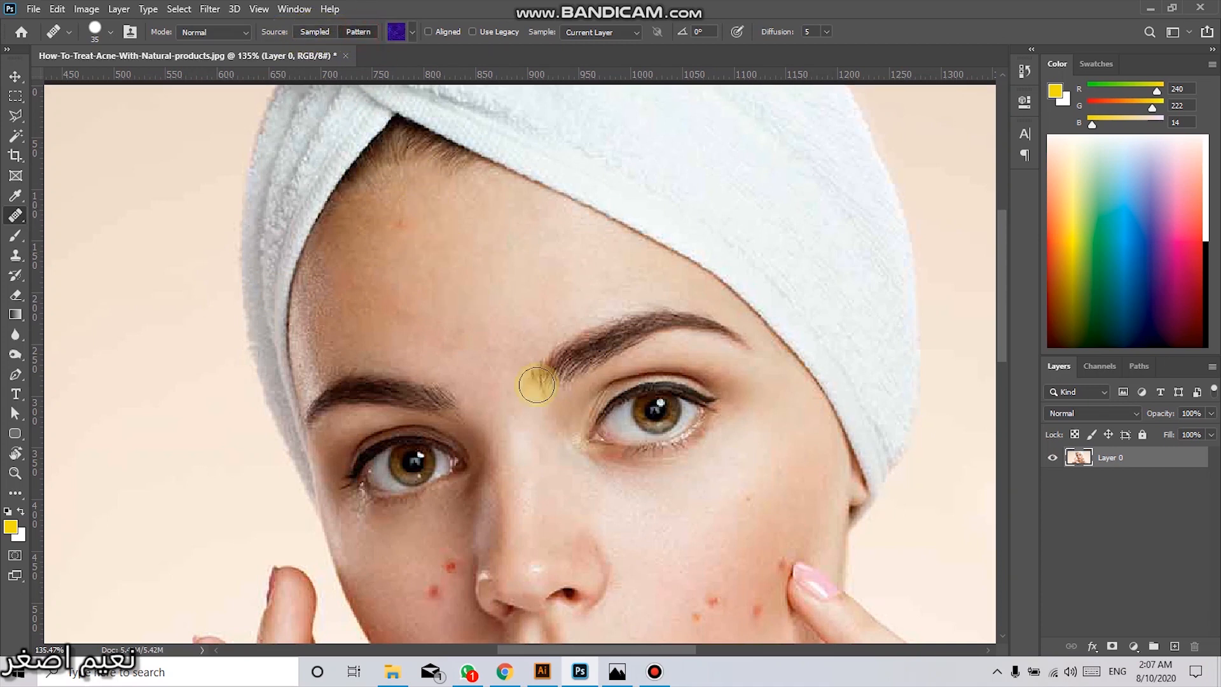
{"action": "left_click", "coordinate": [411, 33]}
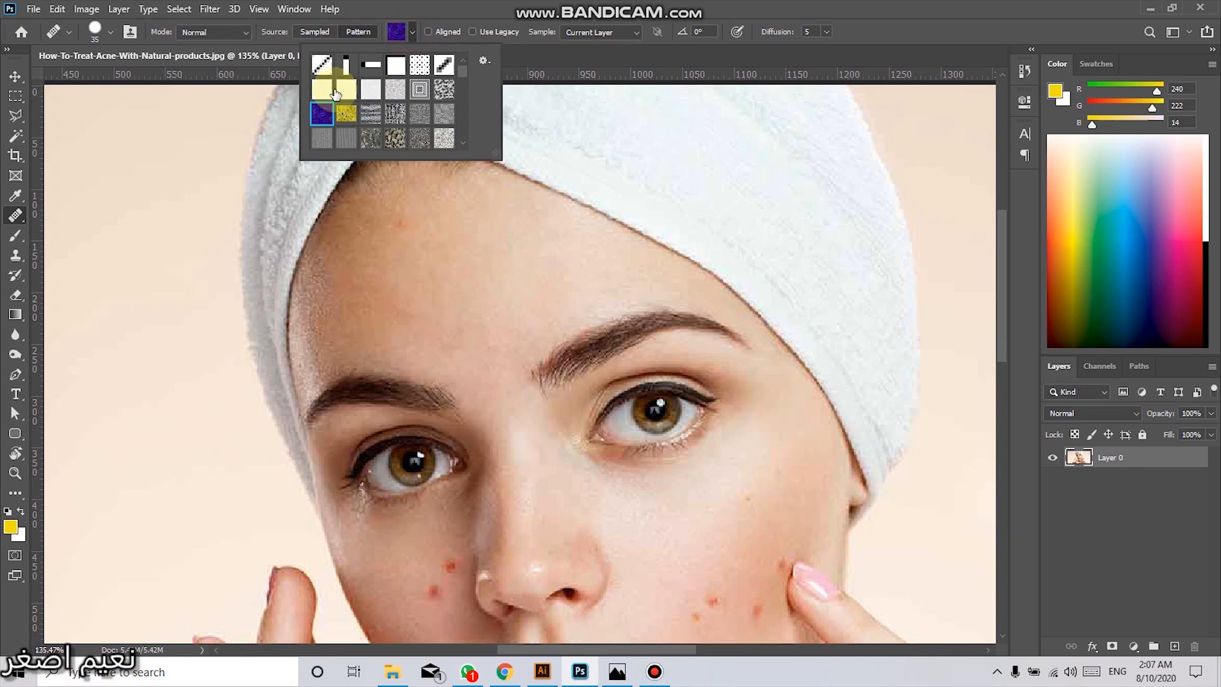
{"action": "left_click", "coordinate": [413, 32]}
{"action": "scroll", "coordinate": [566, 322], "scroll_direction": "down", "scroll_amount": 5}
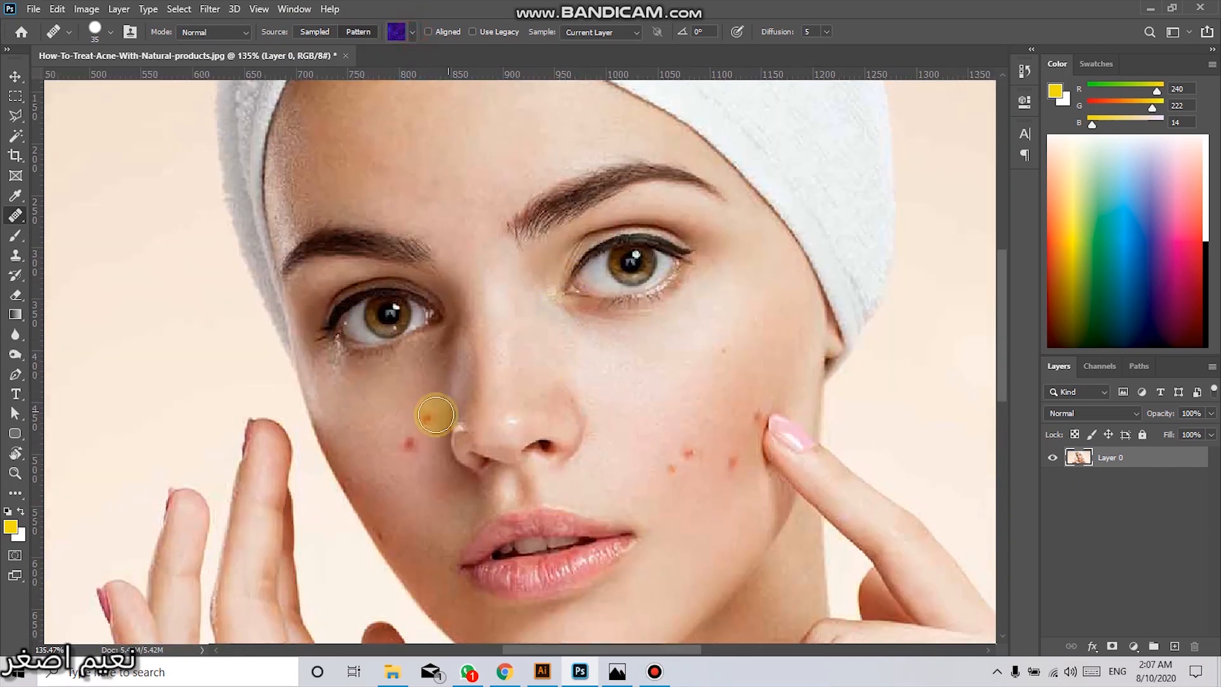
Step: Heal the blemishes on both cheeks with the purple pattern as the source
{"action": "mouse_move", "coordinate": [423, 417]}
{"action": "left_mouse_down"}
{"action": "mouse_move", "coordinate": [404, 473]}
{"action": "mouse_move", "coordinate": [413, 445]}
{"action": "left_mouse_up"}
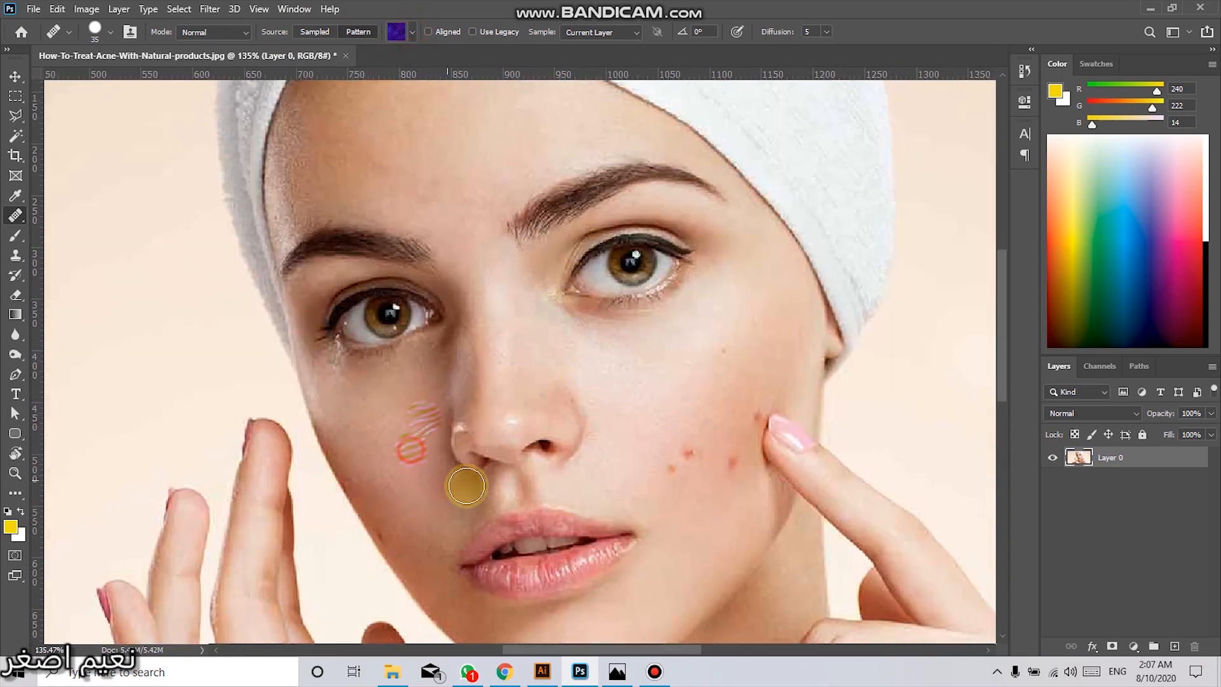
{"action": "left_click_drag", "start_coordinate": [678, 473], "coordinate": [690, 463]}
{"action": "left_click", "coordinate": [745, 464]}
{"action": "left_click", "coordinate": [763, 424]}
Step: Undo all the pattern healing strokes on both cheeks and reselect the Healing Brush Tool
{"action": "key", "text": "ctrl+z"}
{"action": "key", "text": "ctrl+z"}
{"action": "key", "text": "ctrl+z"}
{"action": "key", "text": "ctrl+z"}
{"action": "key", "text": "ctrl+z"}
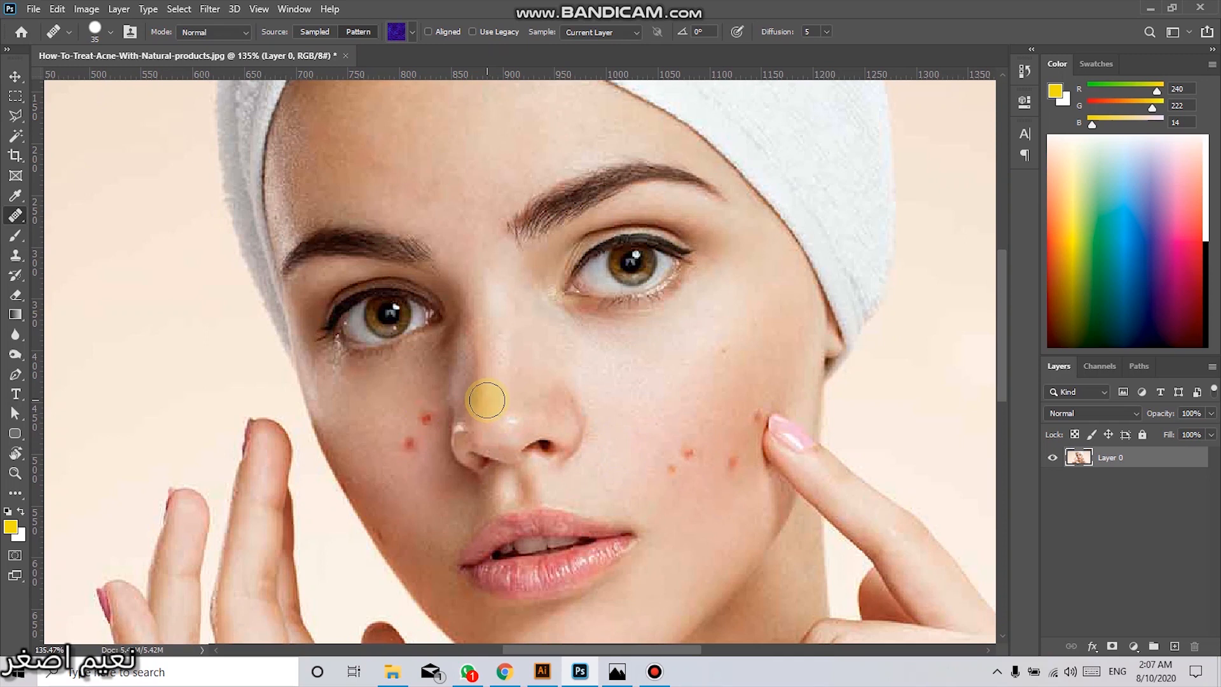
{"action": "right_click", "coordinate": [16, 216]}
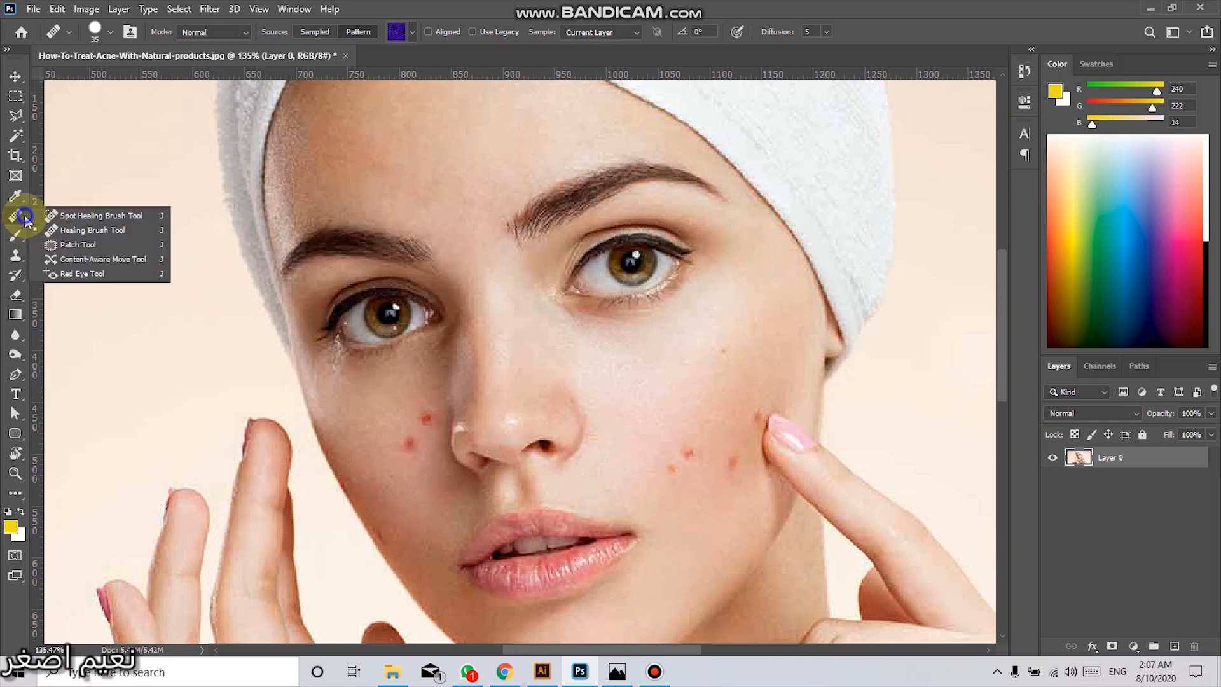
{"action": "left_click", "coordinate": [75, 230]}
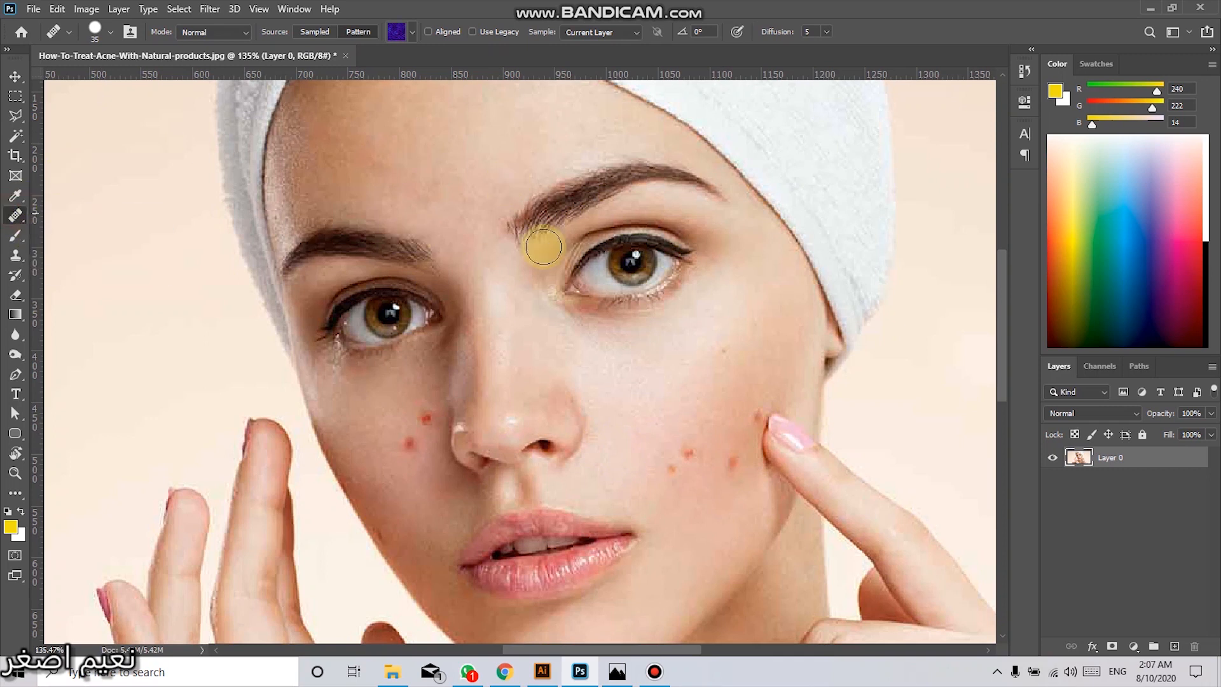
Step: Reselect the Healing Brush, switch its source to Sampled and resize the brush to 125 px
{"action": "left_click", "coordinate": [15, 76]}
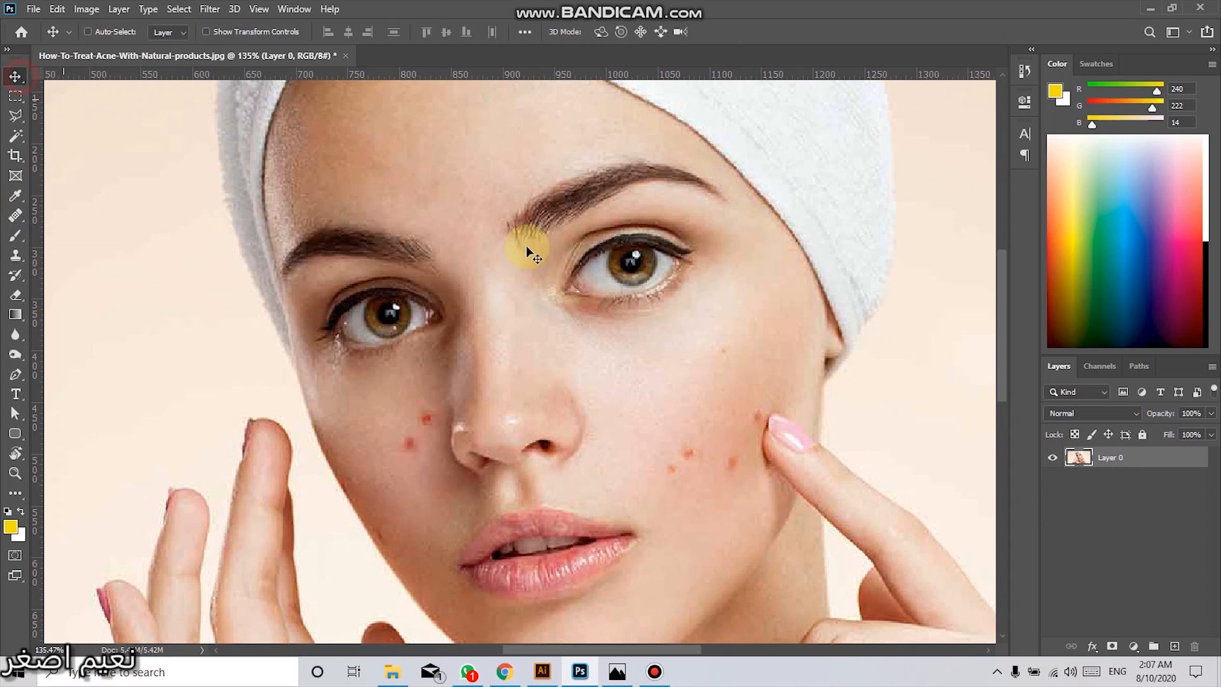
{"action": "scroll", "coordinate": [528, 251], "scroll_direction": "down", "scroll_amount": 4}
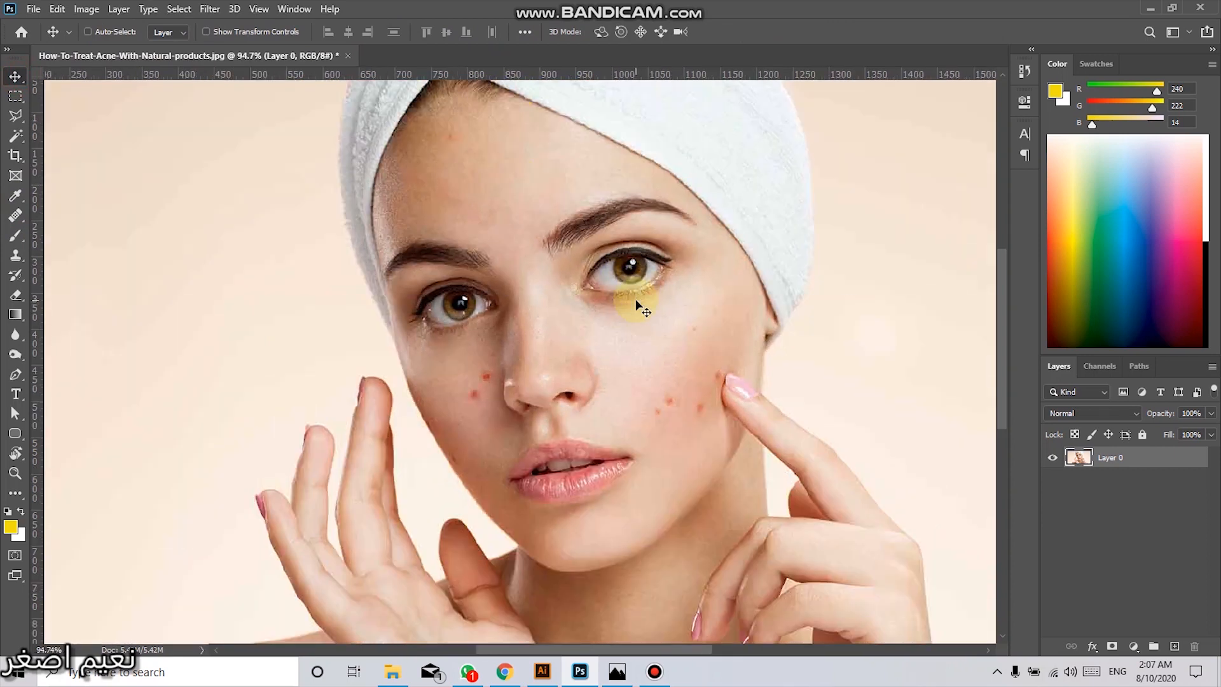
{"action": "key", "text": "j"}
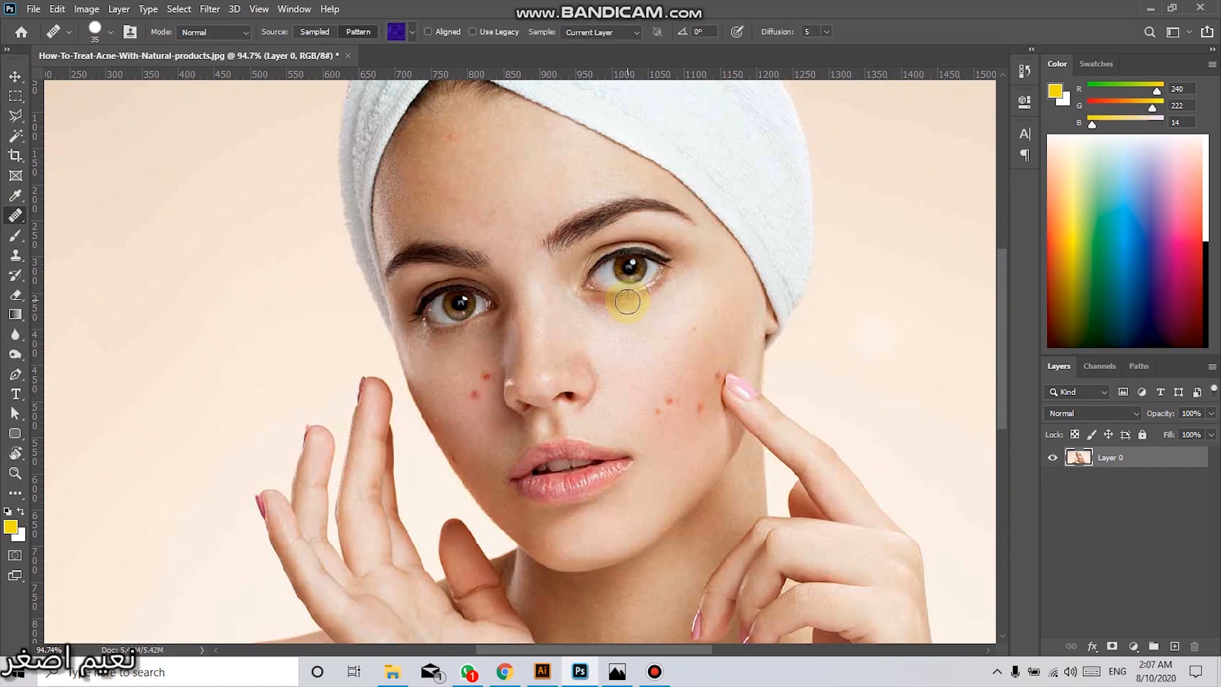
{"action": "key", "text": "bracketright"}
{"action": "key", "text": "bracketright"}
{"action": "key", "text": "bracketright"}
{"action": "key", "text": "bracketright"}
{"action": "key", "text": "bracketright"}
{"action": "key", "text": "bracketright"}
{"action": "key", "text": "bracketright"}
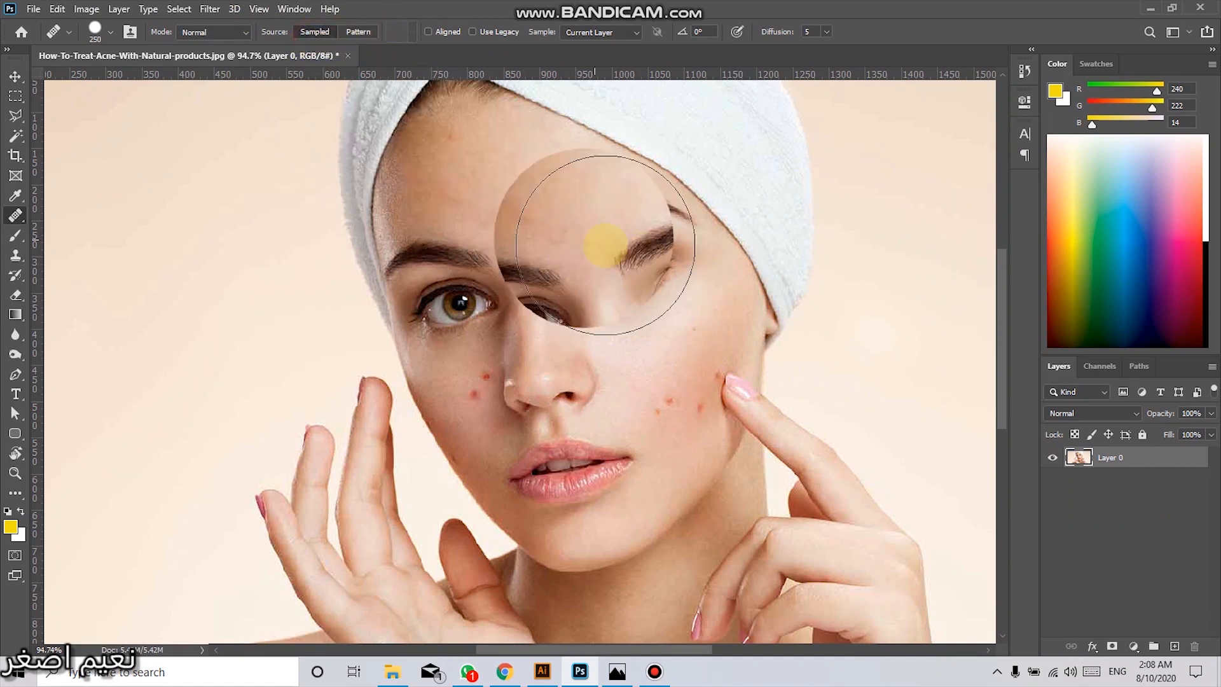
{"action": "key", "text": "bracketleft"}
{"action": "key", "text": "bracketleft"}
{"action": "key", "text": "bracketleft"}
{"action": "key", "text": "bracketleft"}
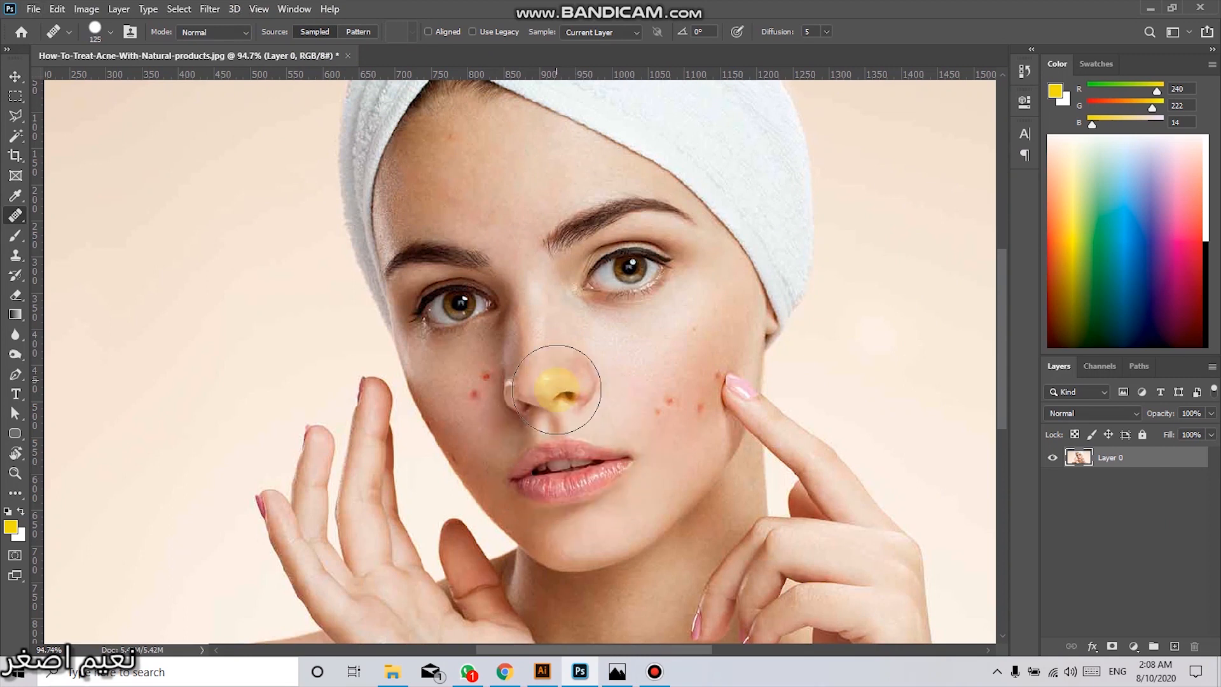
Step: Enlarge the brush to 175 px, sample the eye, paint a copy of it onto the forehead, and undo it
{"action": "left_click_drag", "start_coordinate": [629, 277], "coordinate": [624, 276]}
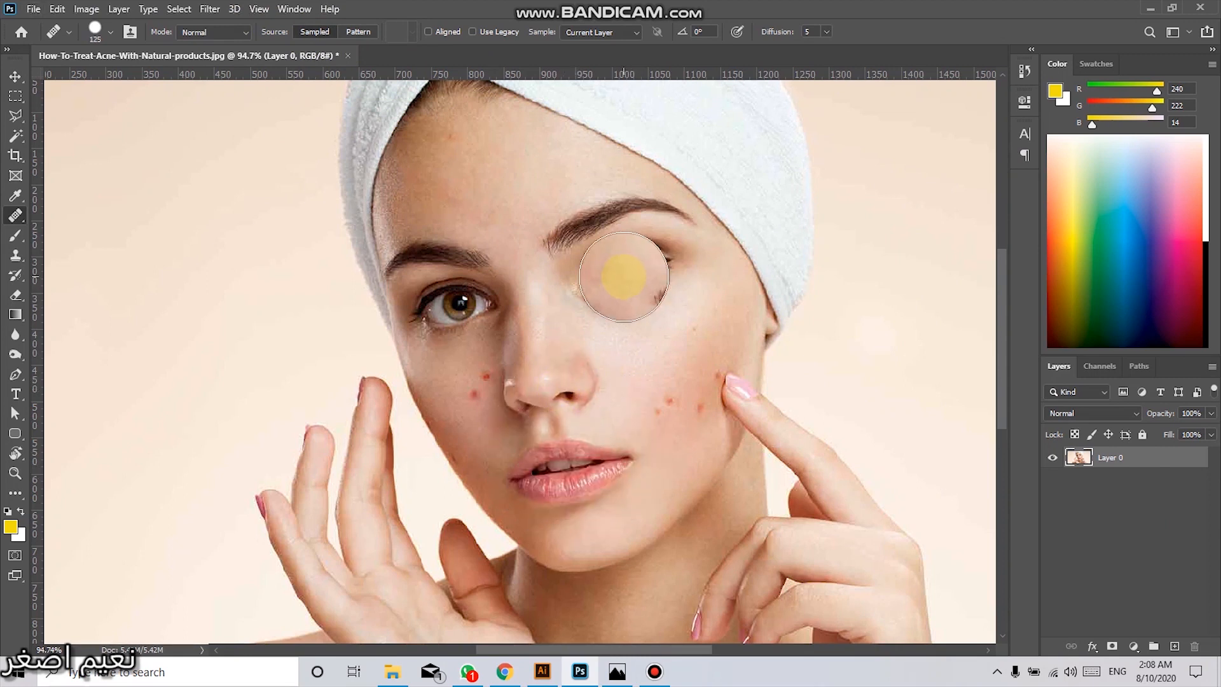
{"action": "key", "text": "bracketright"}
{"action": "key", "text": "bracketright"}
{"action": "key", "text": "ctrl+z"}
{"action": "left_click", "coordinate": [630, 291]}
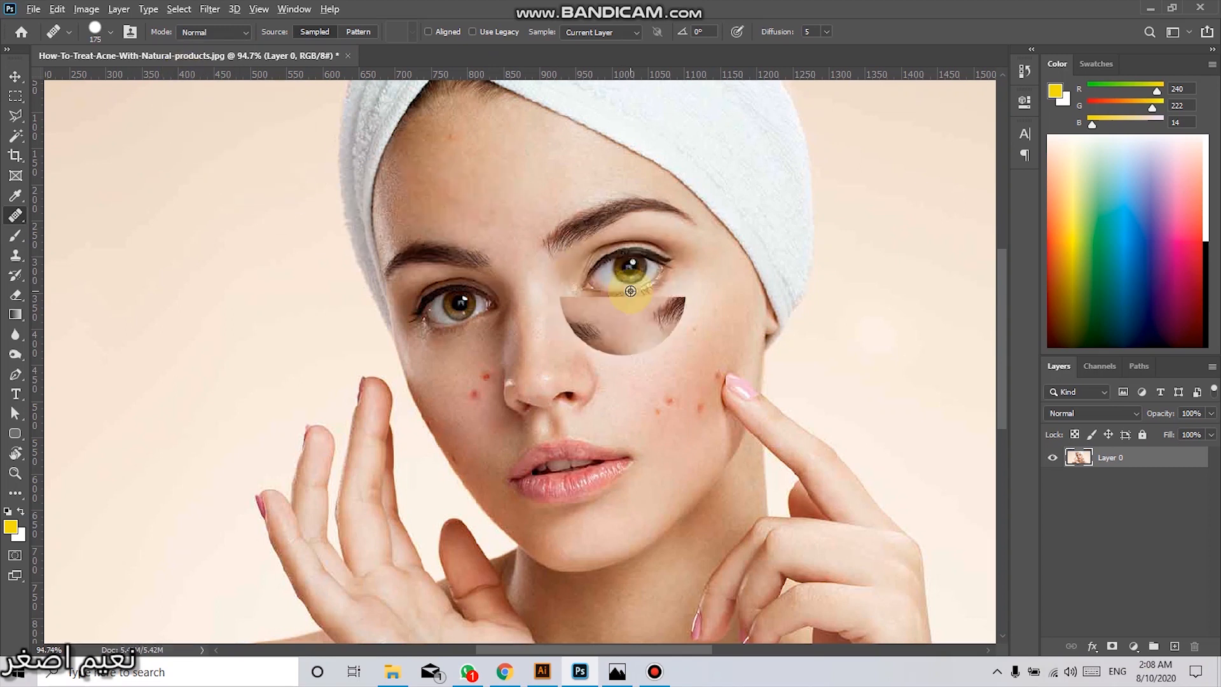
{"action": "left_click", "coordinate": [629, 270], "text": "alt"}
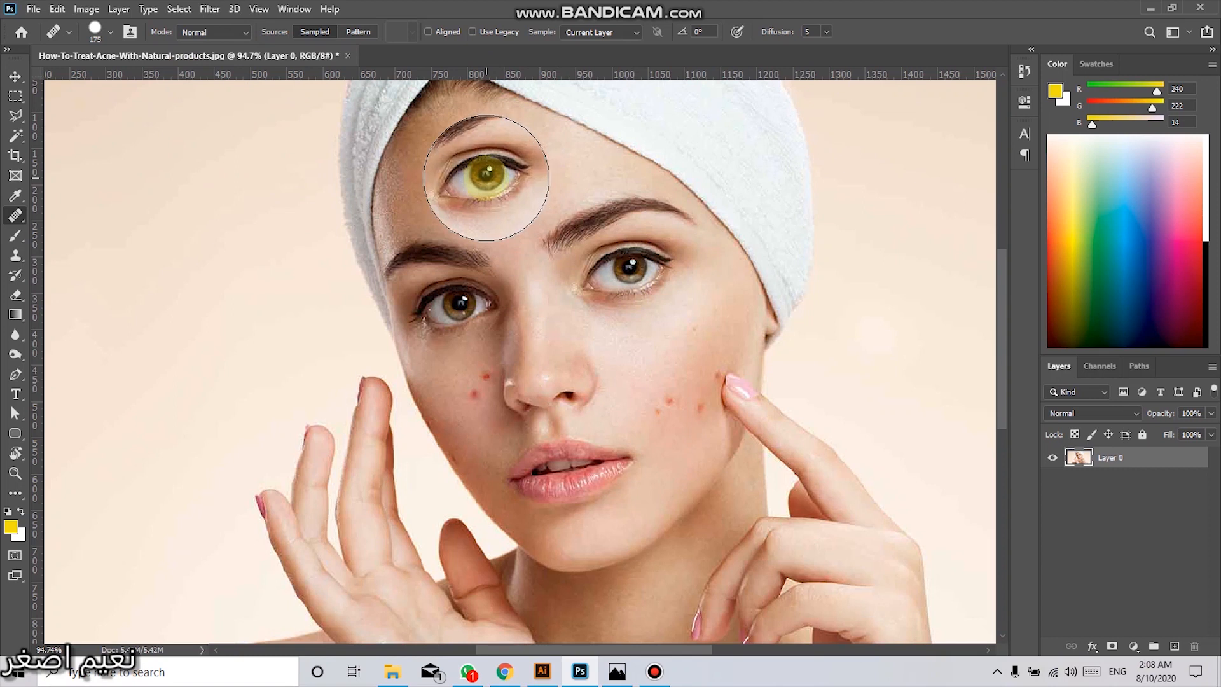
{"action": "left_click", "coordinate": [490, 179]}
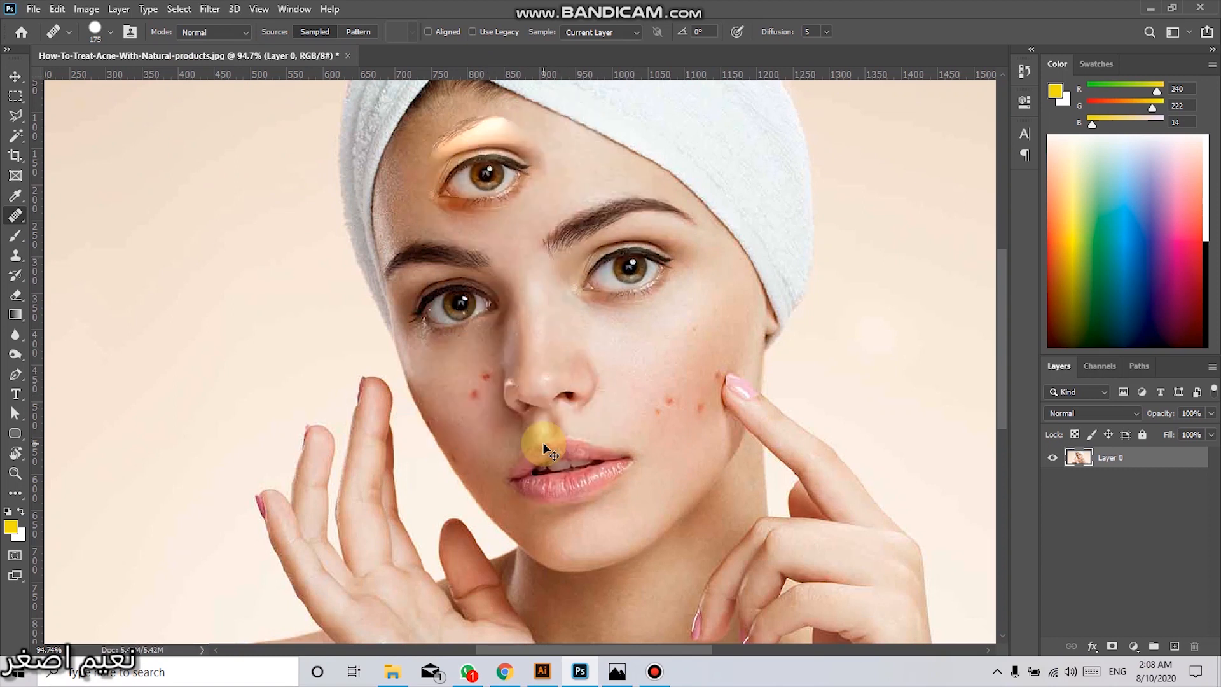
{"action": "key", "text": "ctrl+z"}
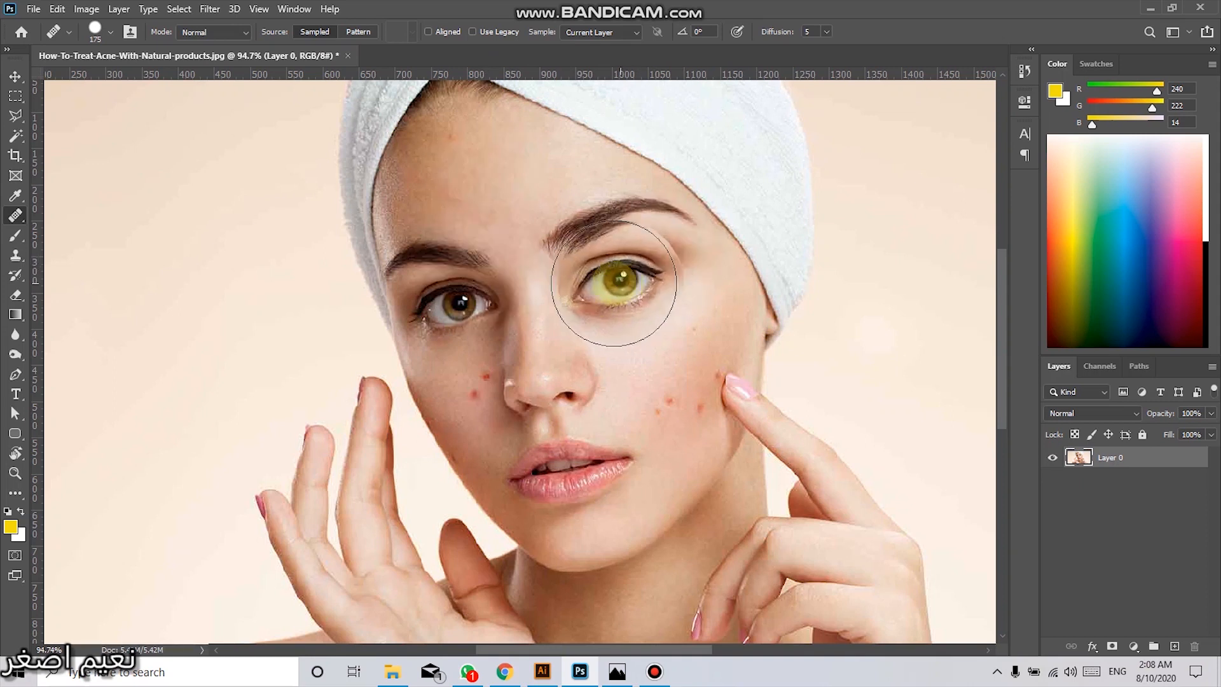
Step: Give the Healing Brush tip a 6° angle, 65% roundness and 31% hardness
{"action": "left_click", "coordinate": [96, 31]}
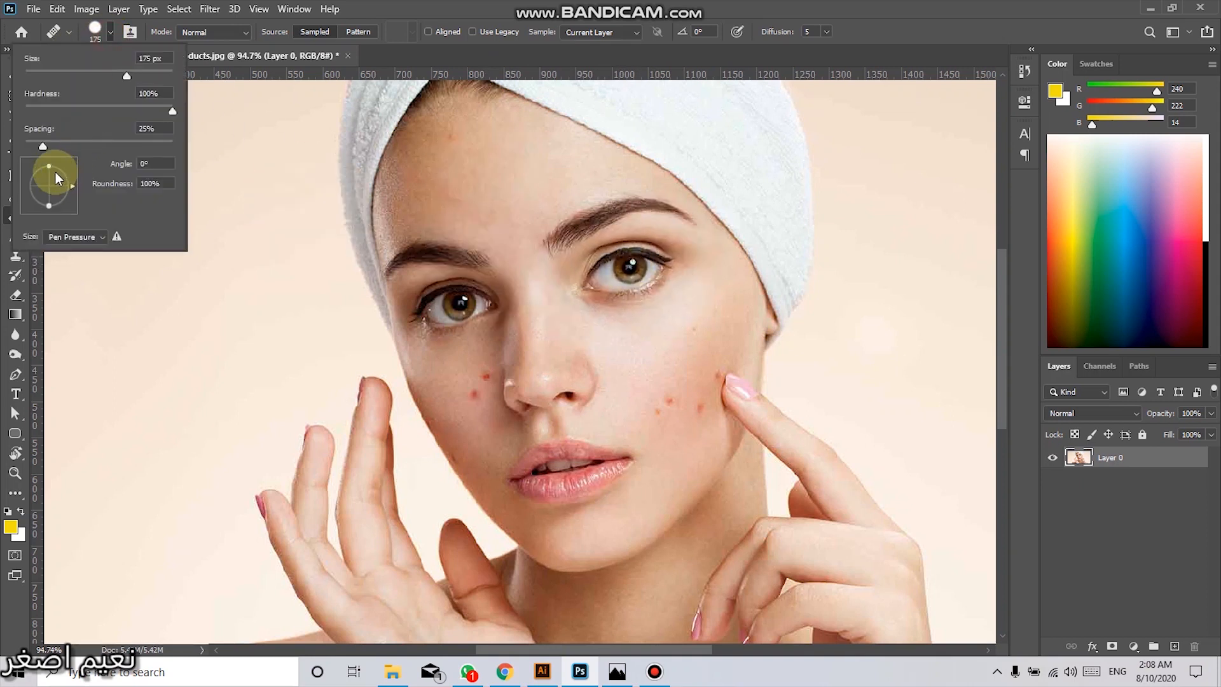
{"action": "mouse_move", "coordinate": [48, 173]}
{"action": "left_mouse_down"}
{"action": "mouse_move", "coordinate": [67, 185]}
{"action": "mouse_move", "coordinate": [68, 171]}
{"action": "left_mouse_up"}
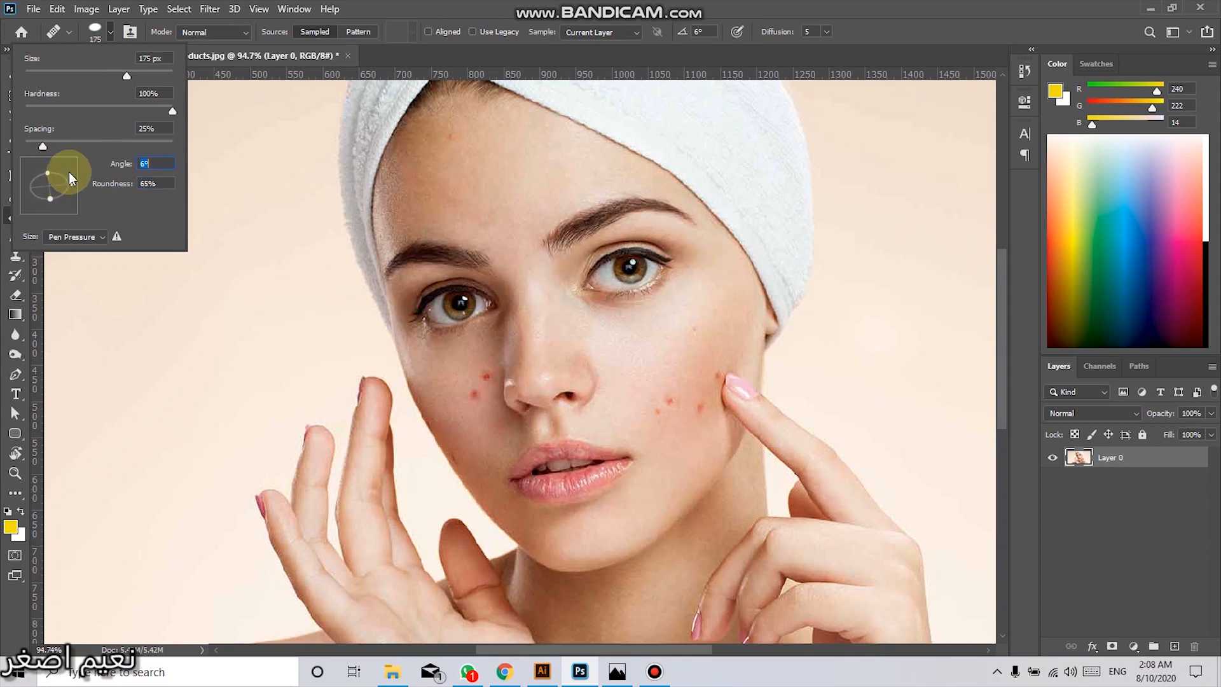
{"action": "left_click", "coordinate": [96, 108]}
{"action": "left_click_drag", "start_coordinate": [72, 105], "coordinate": [72, 105]}
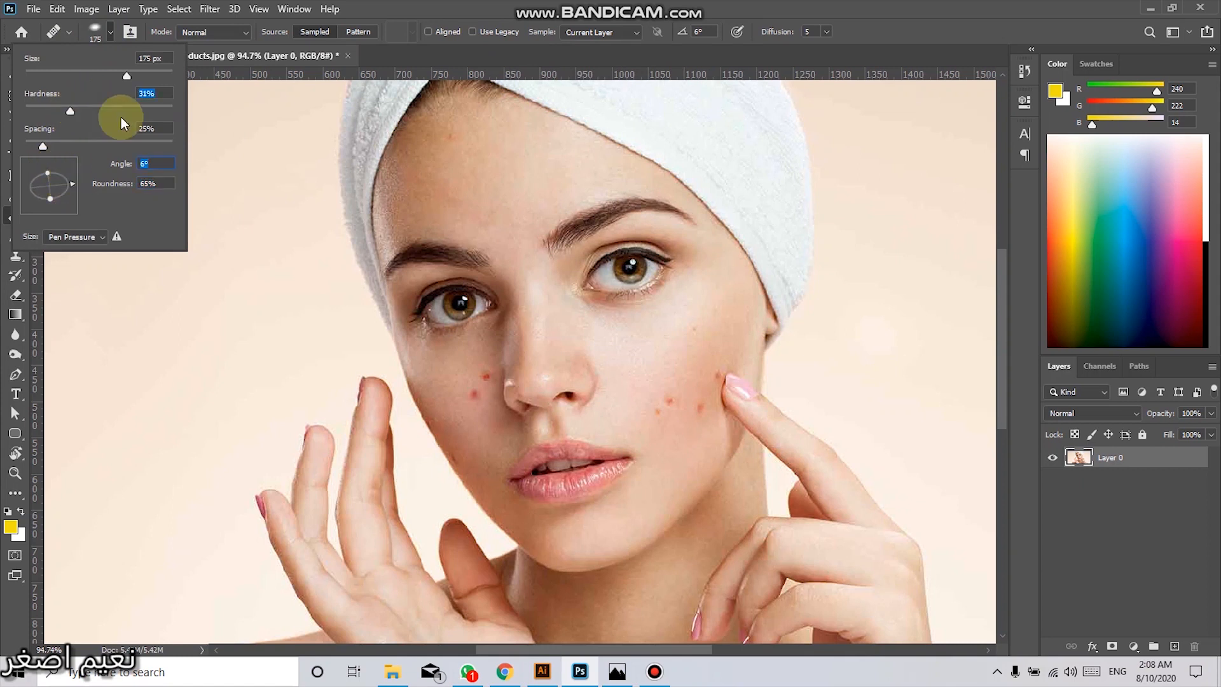
{"action": "left_click", "coordinate": [468, 189]}
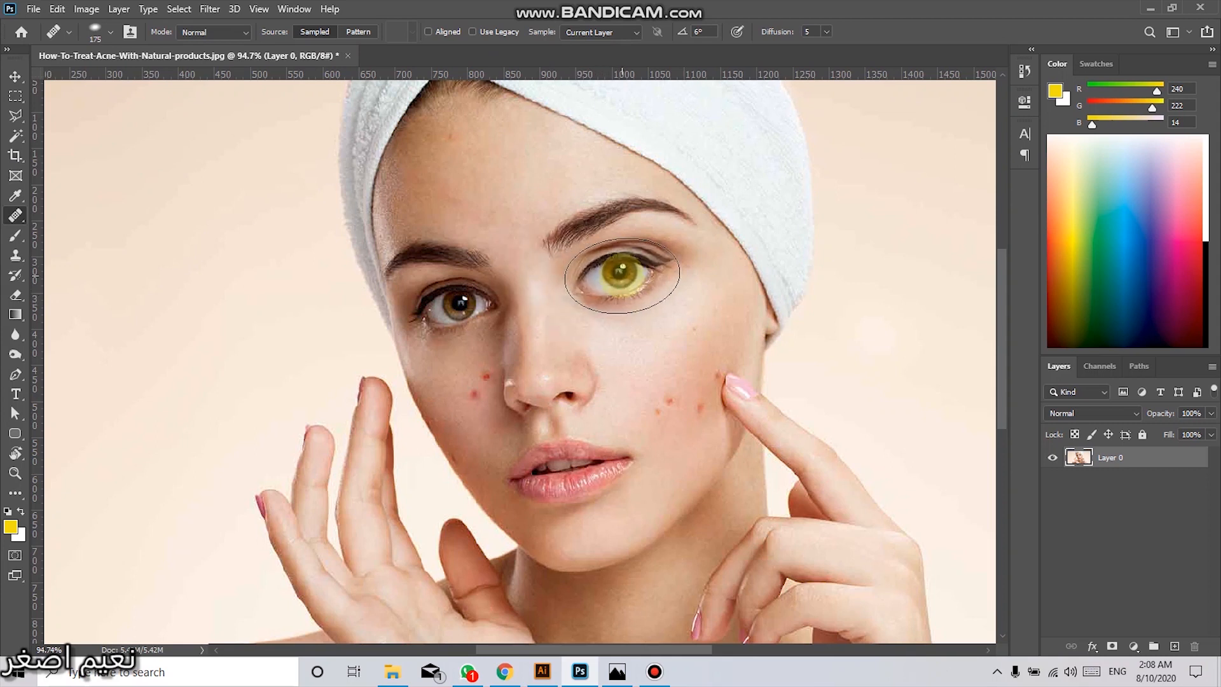
Step: Enlarge the brush to 250 px, paint the sampled eye onto the forehead with the softer elliptical tip, and undo it
{"action": "key", "text": "bracketright"}
{"action": "key", "text": "bracketright"}
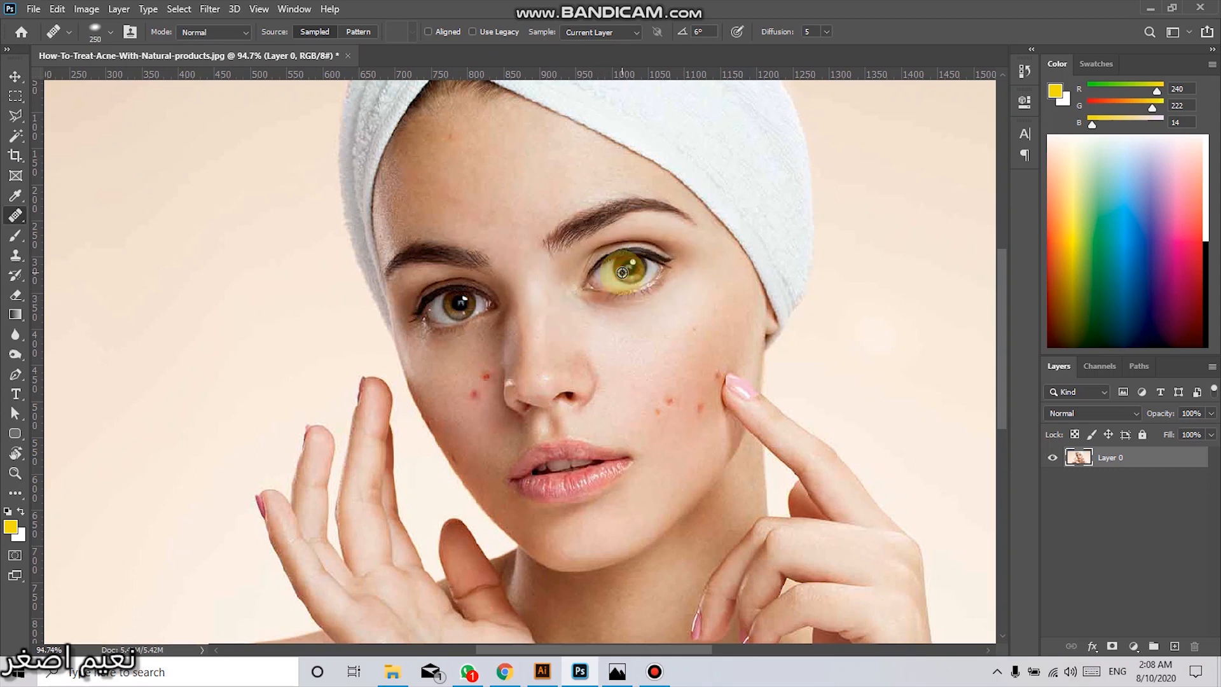
{"action": "left_click", "coordinate": [622, 273], "text": "alt"}
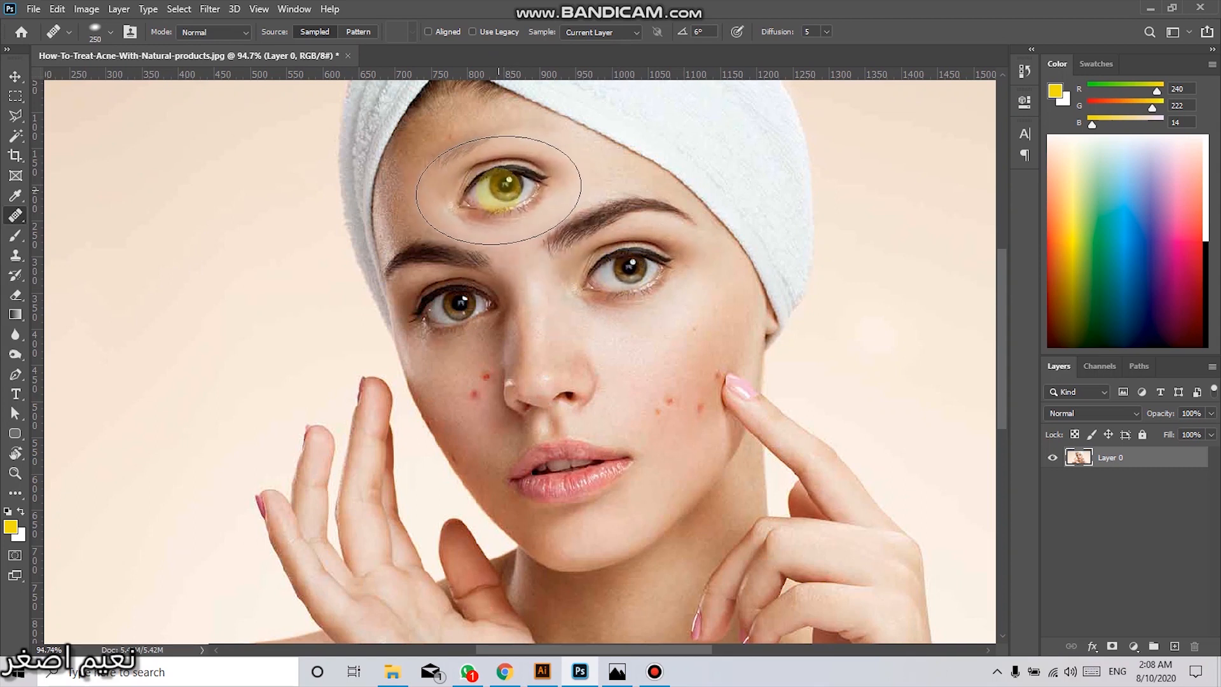
{"action": "left_click", "coordinate": [499, 187]}
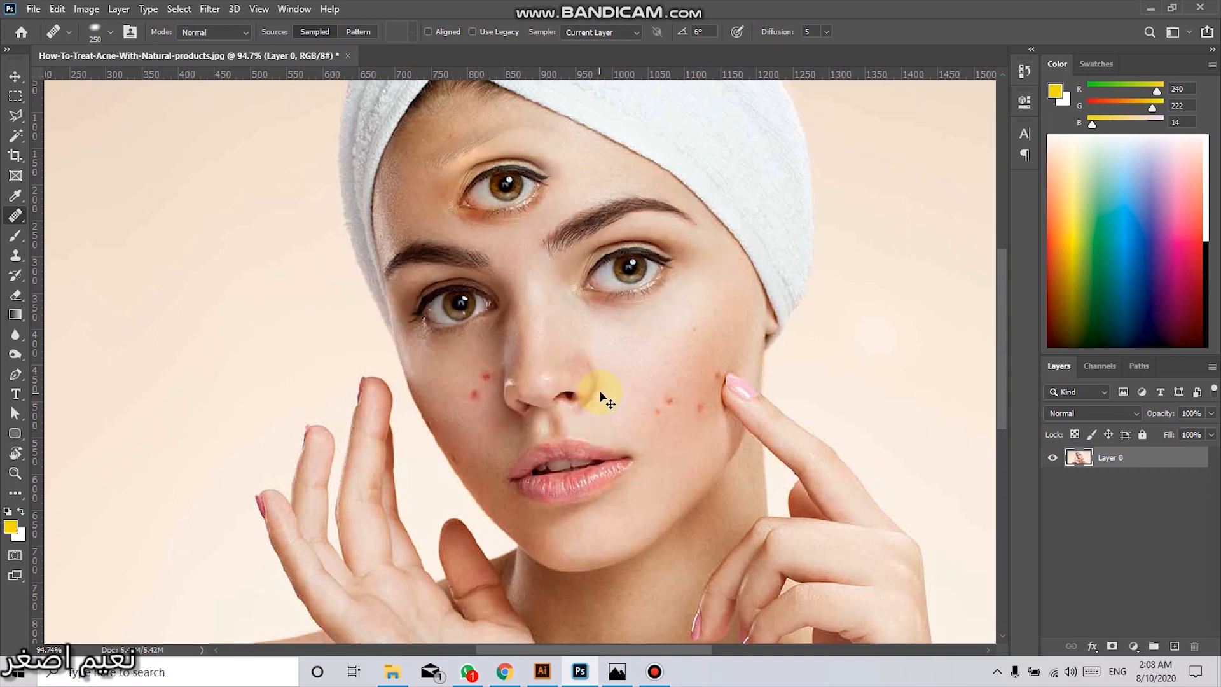
{"action": "key", "text": "ctrl+z"}
Step: Resample the eye, reduce the brush to 175 px and try healing the forehead with the eye as source
{"action": "left_click_drag", "start_coordinate": [633, 261], "coordinate": [632, 259]}
{"action": "key", "text": "["}
{"action": "key", "text": "["}
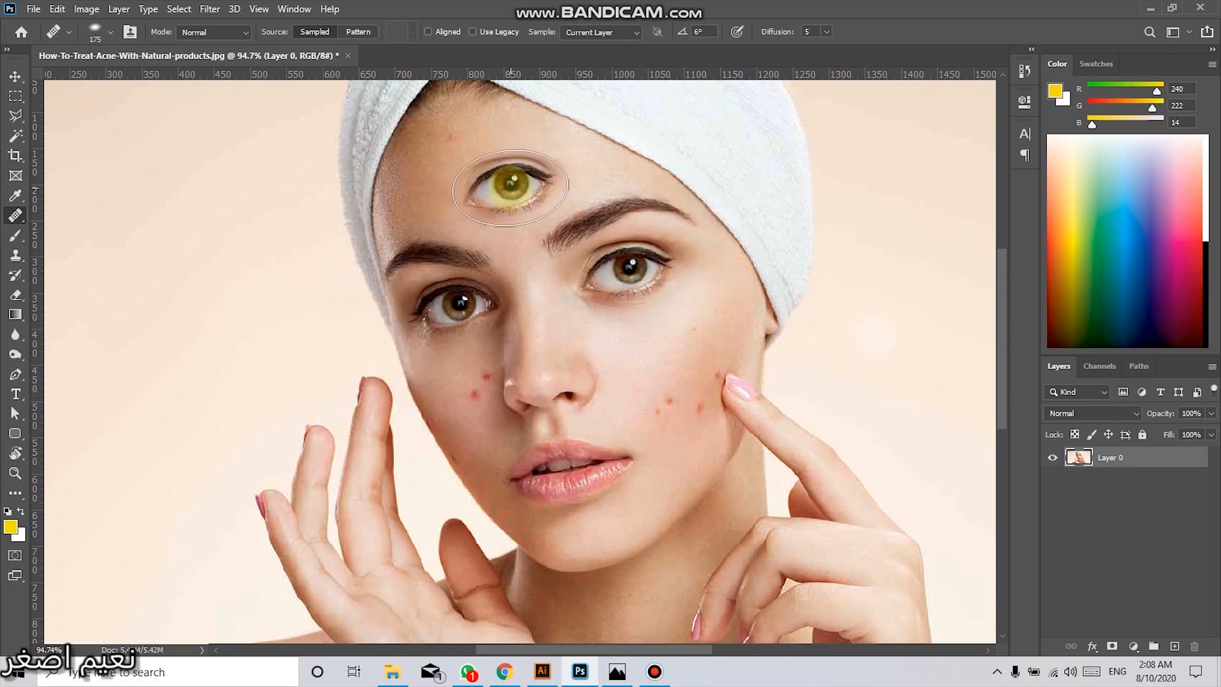
{"action": "left_click", "coordinate": [504, 189]}
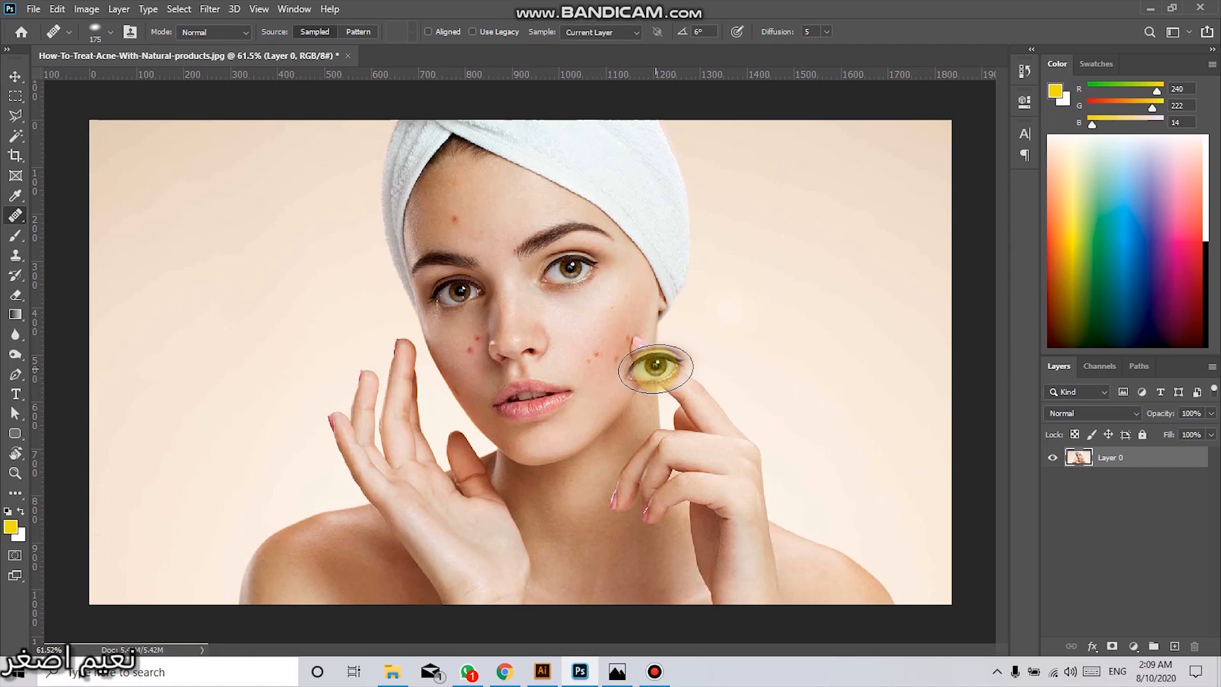
{"action": "left_click_drag", "start_coordinate": [656, 369], "coordinate": [577, 362]}
Step: Switch from the Healing Brush to the Patch Tool
{"action": "left_click", "coordinate": [15, 76]}
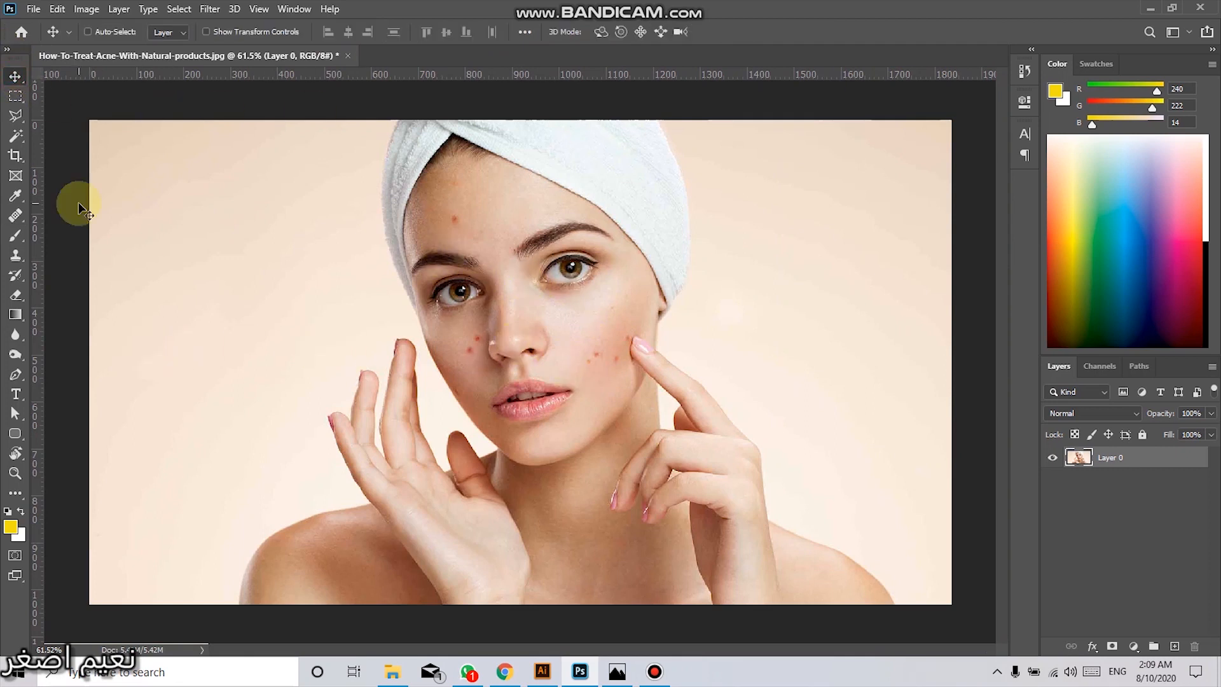
{"action": "left_click", "coordinate": [17, 218]}
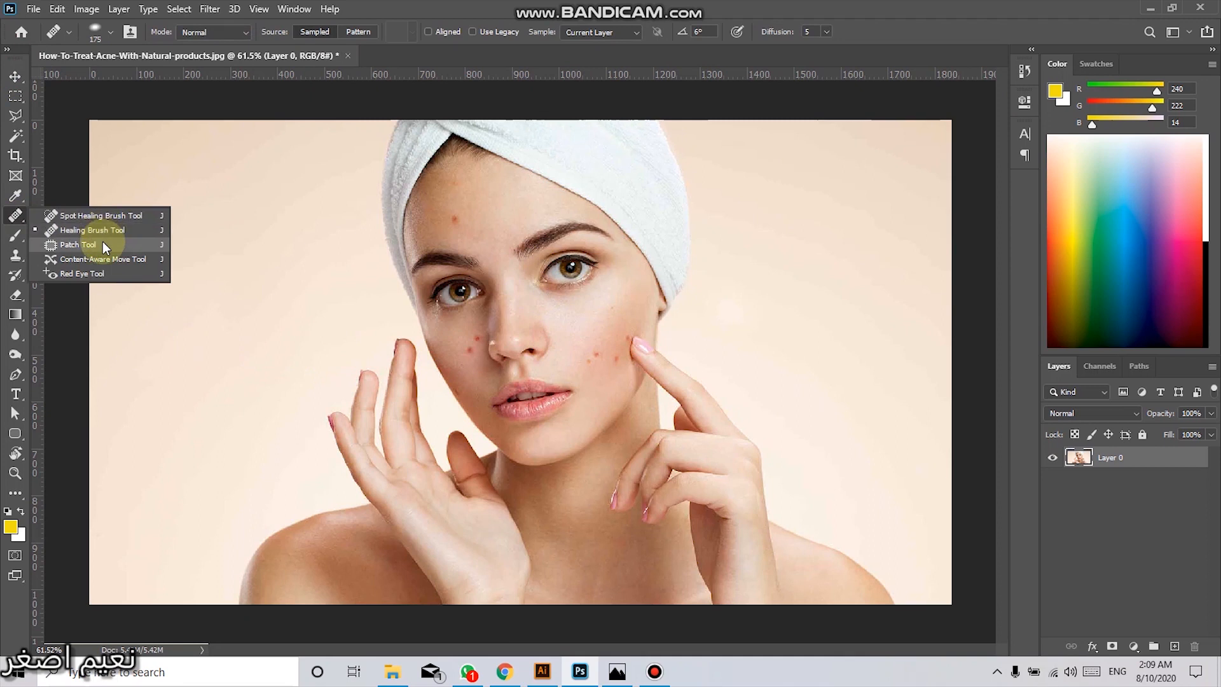
{"action": "left_click", "coordinate": [103, 246]}
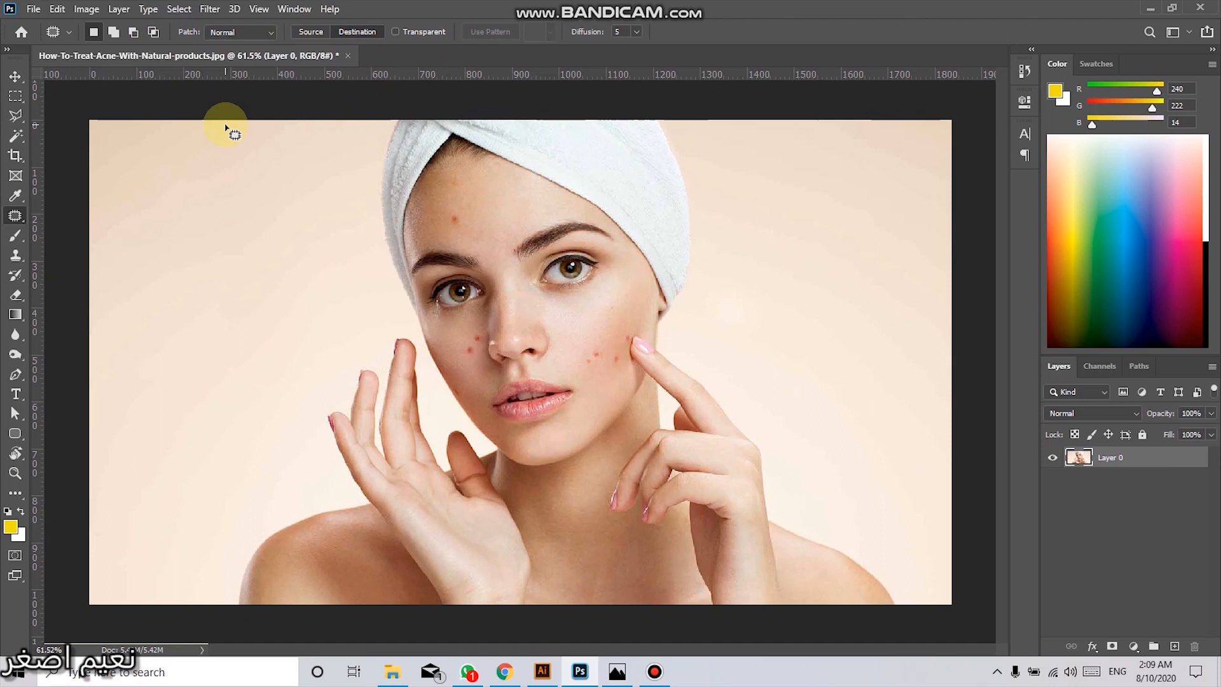
{"action": "right_click", "coordinate": [16, 216]}
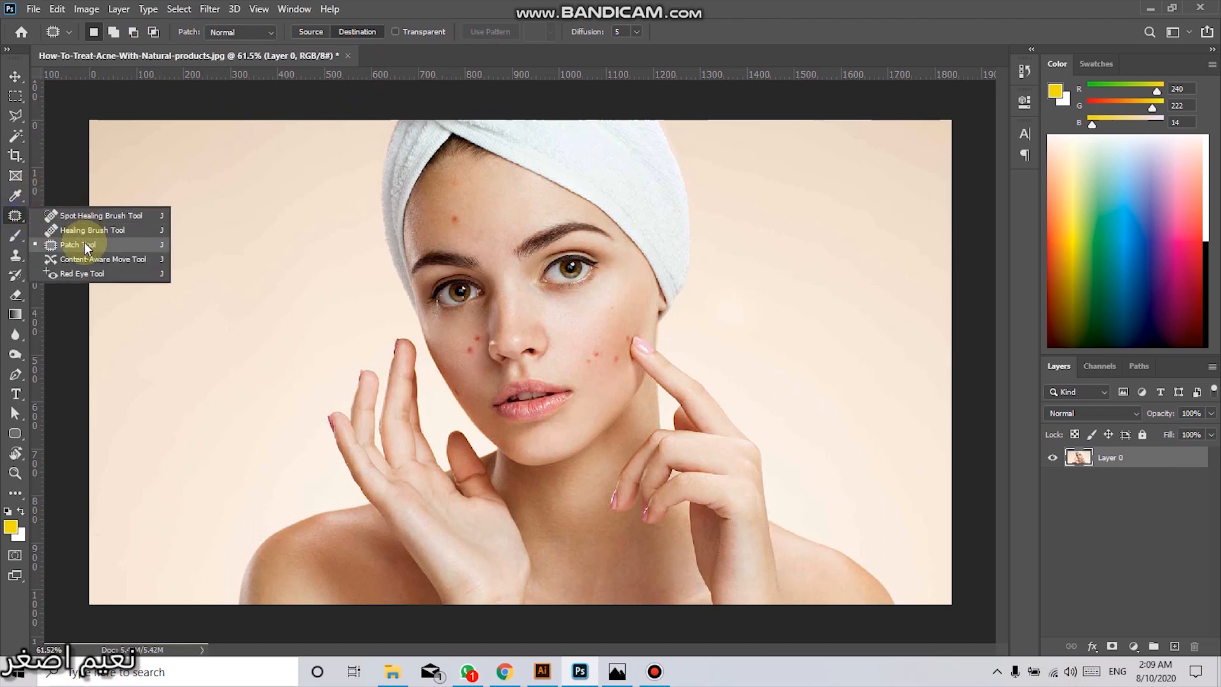
{"action": "left_click", "coordinate": [84, 244]}
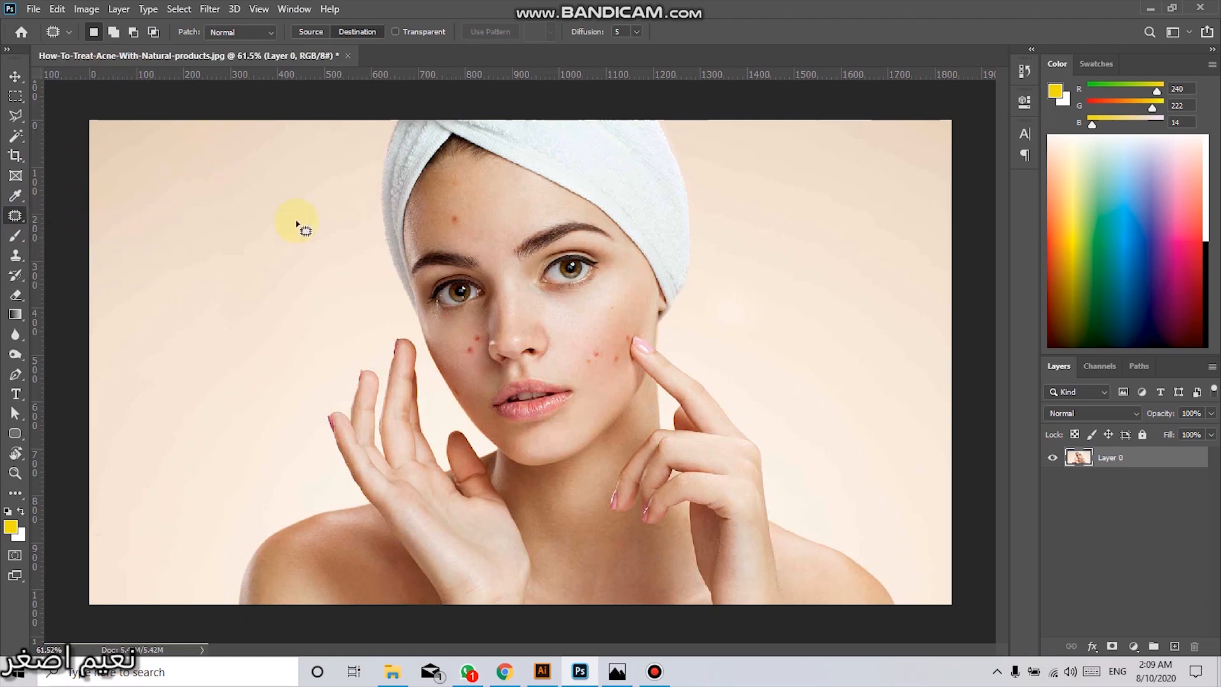
Step: Draw trial freehand patch selections around the forehead blemish and the eye, and clear them
{"action": "mouse_move", "coordinate": [482, 236]}
{"action": "left_mouse_down"}
{"action": "mouse_move", "coordinate": [442, 237]}
{"action": "mouse_move", "coordinate": [442, 194]}
{"action": "mouse_move", "coordinate": [477, 198]}
{"action": "mouse_move", "coordinate": [483, 220]}
{"action": "mouse_move", "coordinate": [509, 216]}
{"action": "mouse_move", "coordinate": [495, 241]}
{"action": "left_mouse_up"}
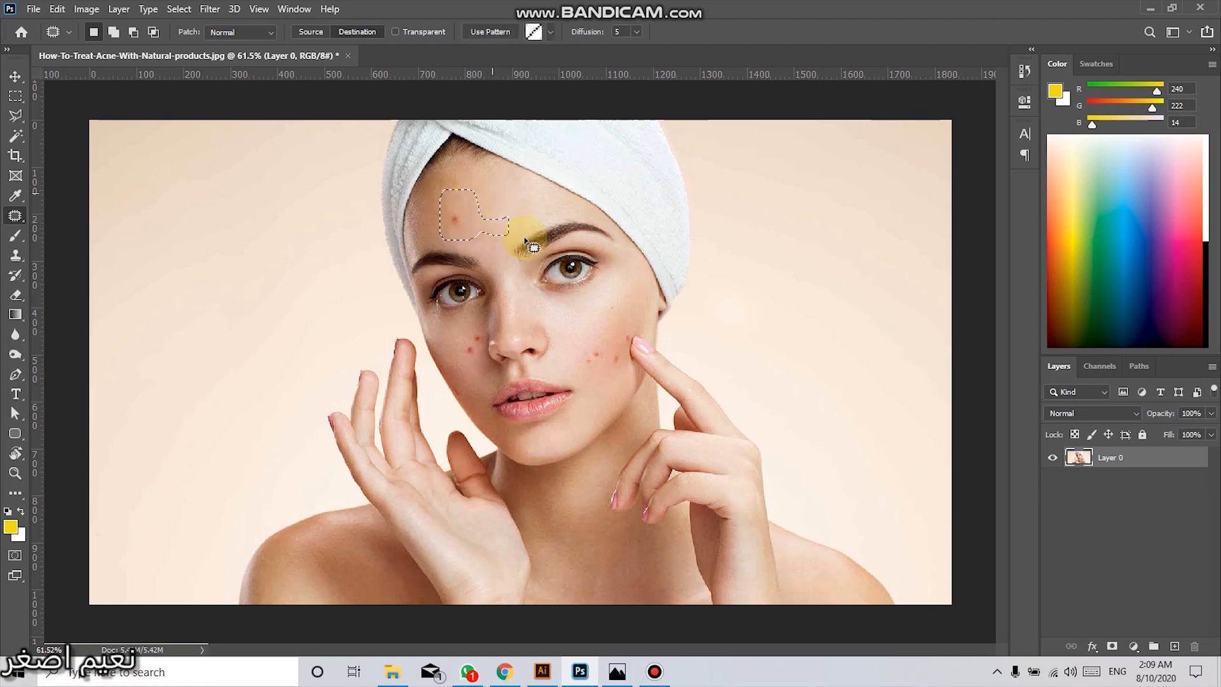
{"action": "left_click", "coordinate": [522, 255]}
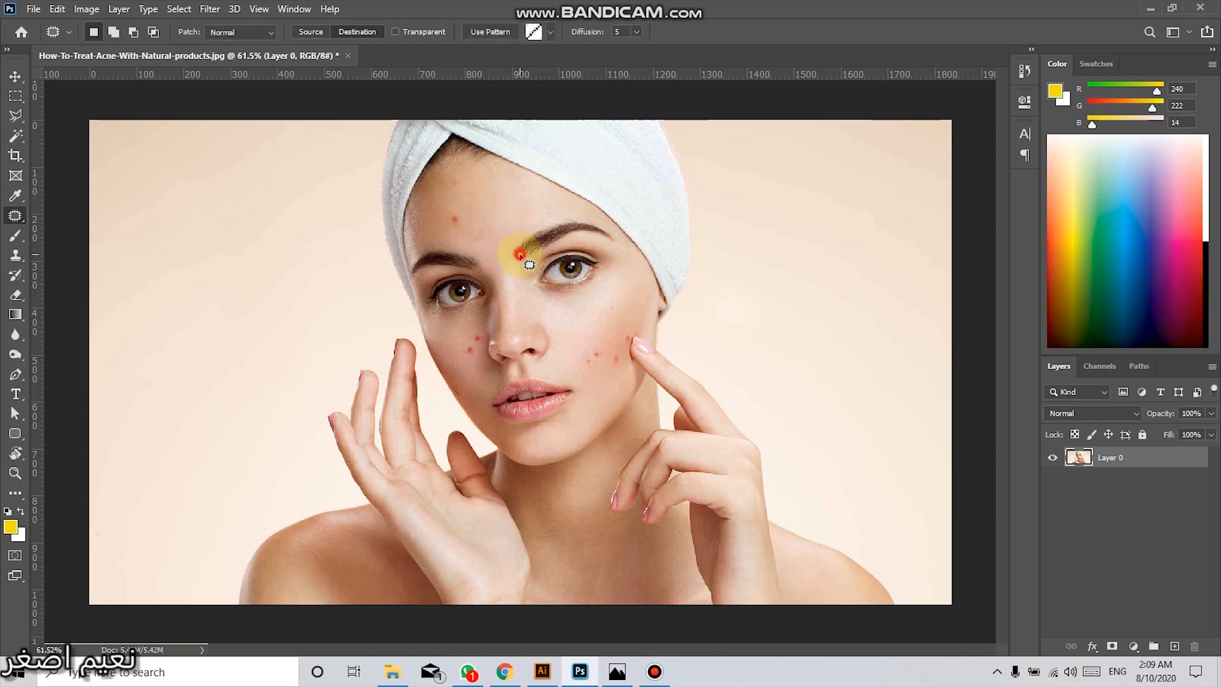
{"action": "mouse_move", "coordinate": [531, 271]}
{"action": "left_mouse_down"}
{"action": "mouse_move", "coordinate": [569, 255]}
{"action": "mouse_move", "coordinate": [588, 266]}
{"action": "mouse_move", "coordinate": [537, 292]}
{"action": "mouse_move", "coordinate": [533, 275]}
{"action": "left_mouse_up"}
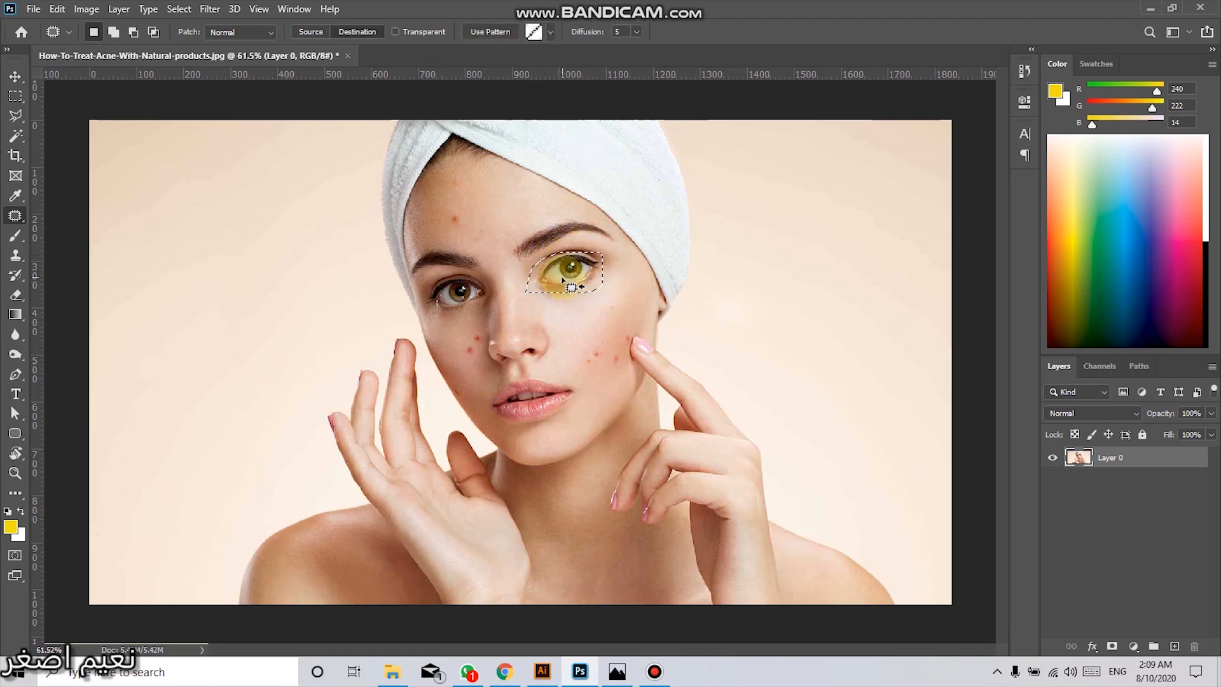
{"action": "left_click", "coordinate": [507, 260]}
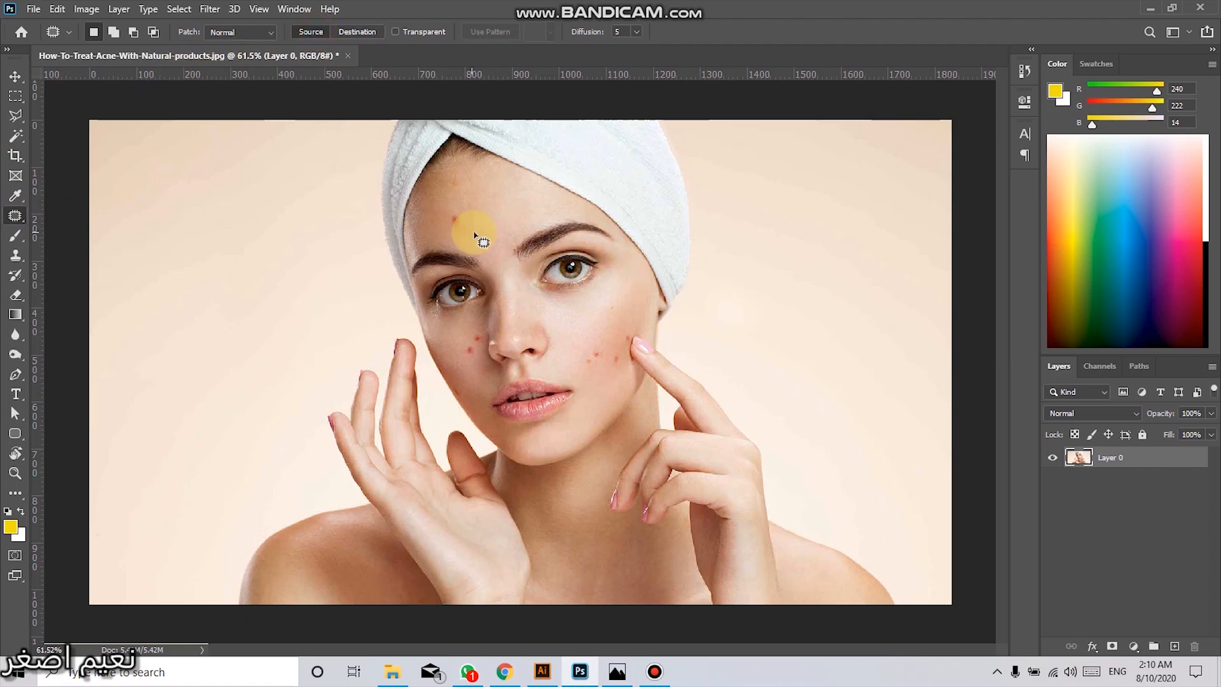
Step: Outline the larger forehead blemish with the Patch Tool in Source mode and try clean skin and the eye as replacement areas
{"action": "scroll", "coordinate": [456, 216], "scroll_direction": "up", "scroll_amount": 3}
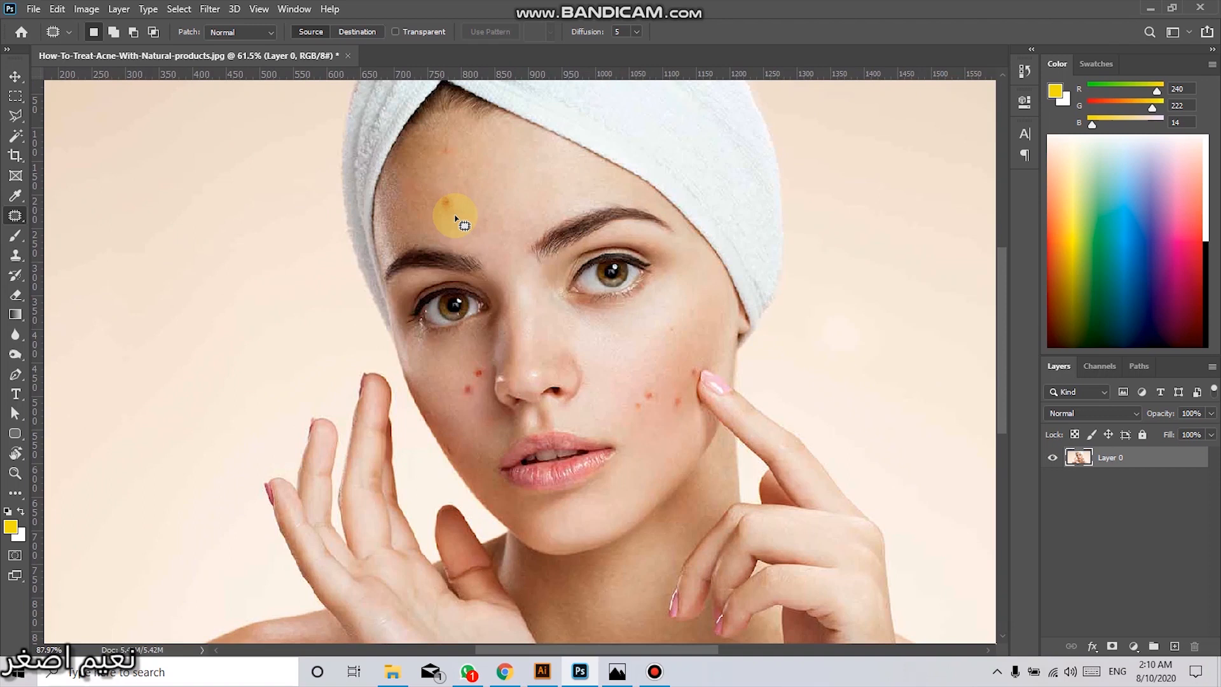
{"action": "left_click", "coordinate": [436, 191]}
{"action": "mouse_move", "coordinate": [437, 191]}
{"action": "left_mouse_down"}
{"action": "mouse_move", "coordinate": [458, 196]}
{"action": "mouse_move", "coordinate": [442, 208]}
{"action": "mouse_move", "coordinate": [428, 194]}
{"action": "mouse_move", "coordinate": [449, 225]}
{"action": "mouse_move", "coordinate": [445, 201]}
{"action": "mouse_move", "coordinate": [485, 205]}
{"action": "left_mouse_up"}
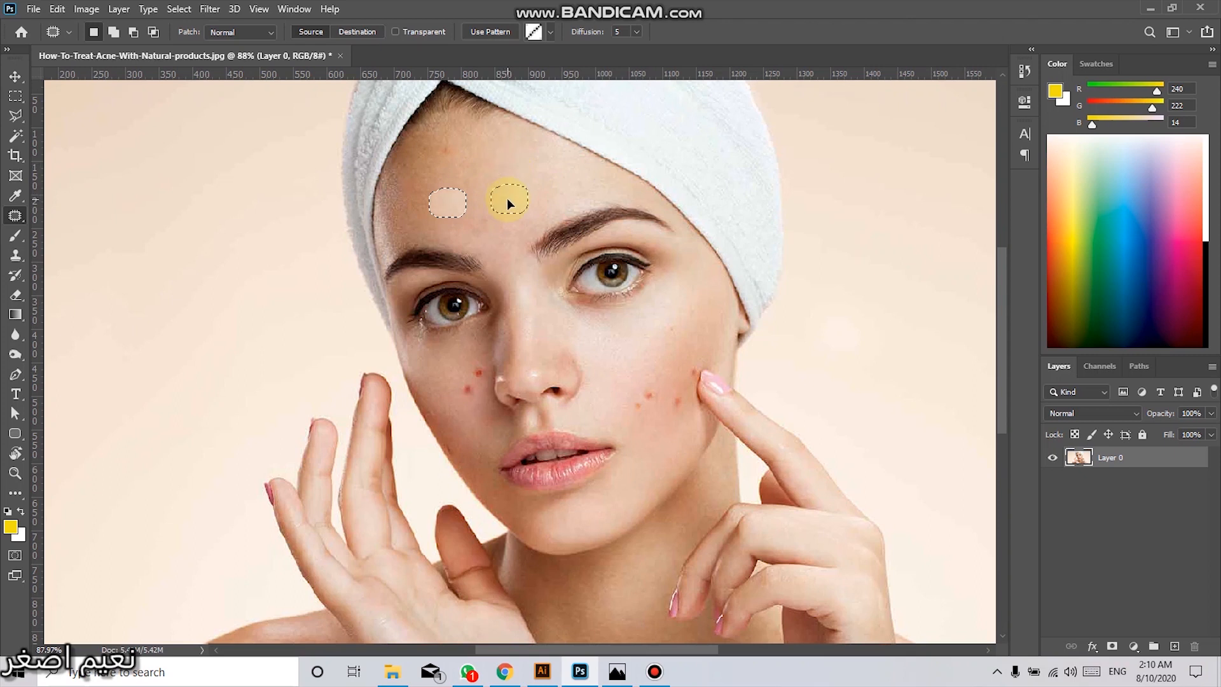
{"action": "left_click_drag", "start_coordinate": [507, 202], "coordinate": [426, 215]}
{"action": "left_click_drag", "start_coordinate": [447, 171], "coordinate": [447, 172]}
{"action": "left_click", "coordinate": [479, 200]}
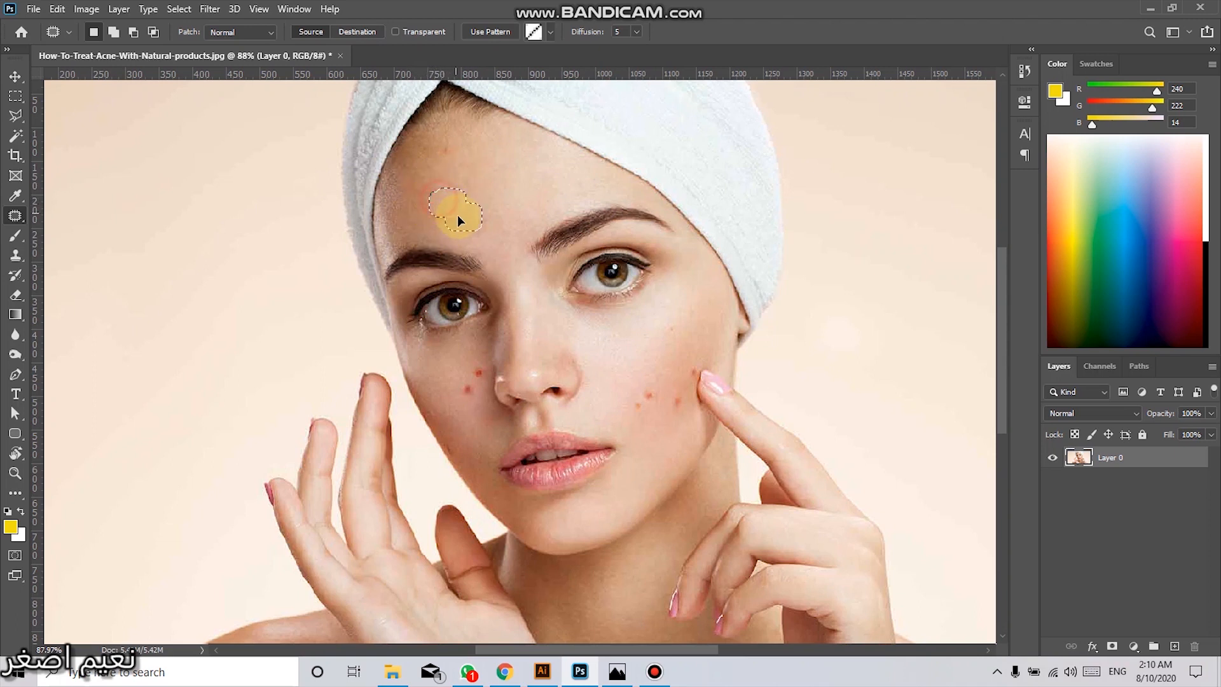
{"action": "left_click_drag", "start_coordinate": [498, 283], "coordinate": [445, 302]}
{"action": "left_click", "coordinate": [488, 207]}
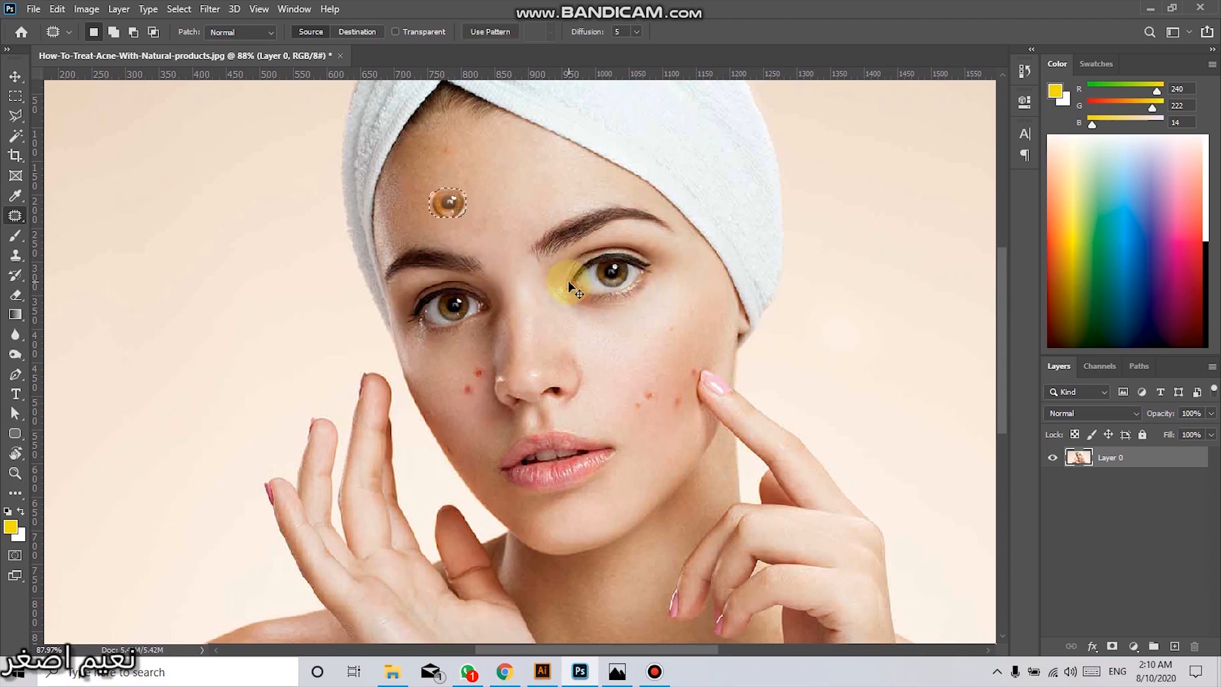
Step: Undo the eye patch on the forehead, clear the selection and set the patch mode to Destination
{"action": "key", "text": "ctrl+z"}
{"action": "key", "text": "ctrl+z"}
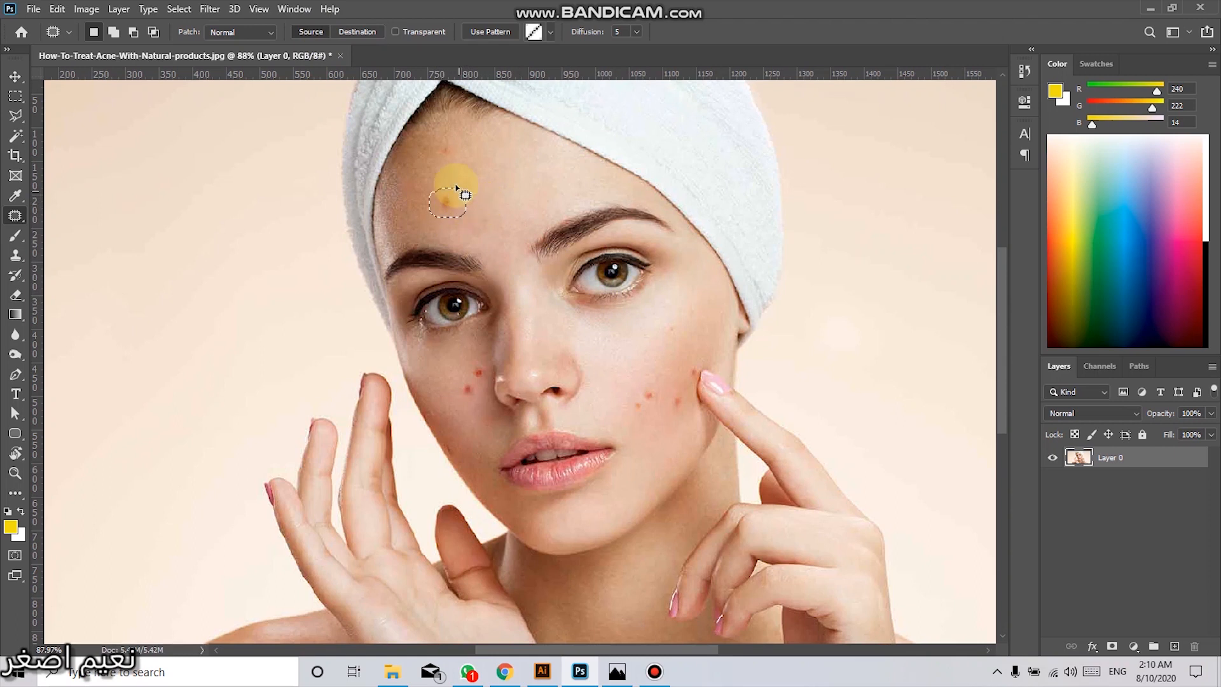
{"action": "left_click", "coordinate": [481, 207]}
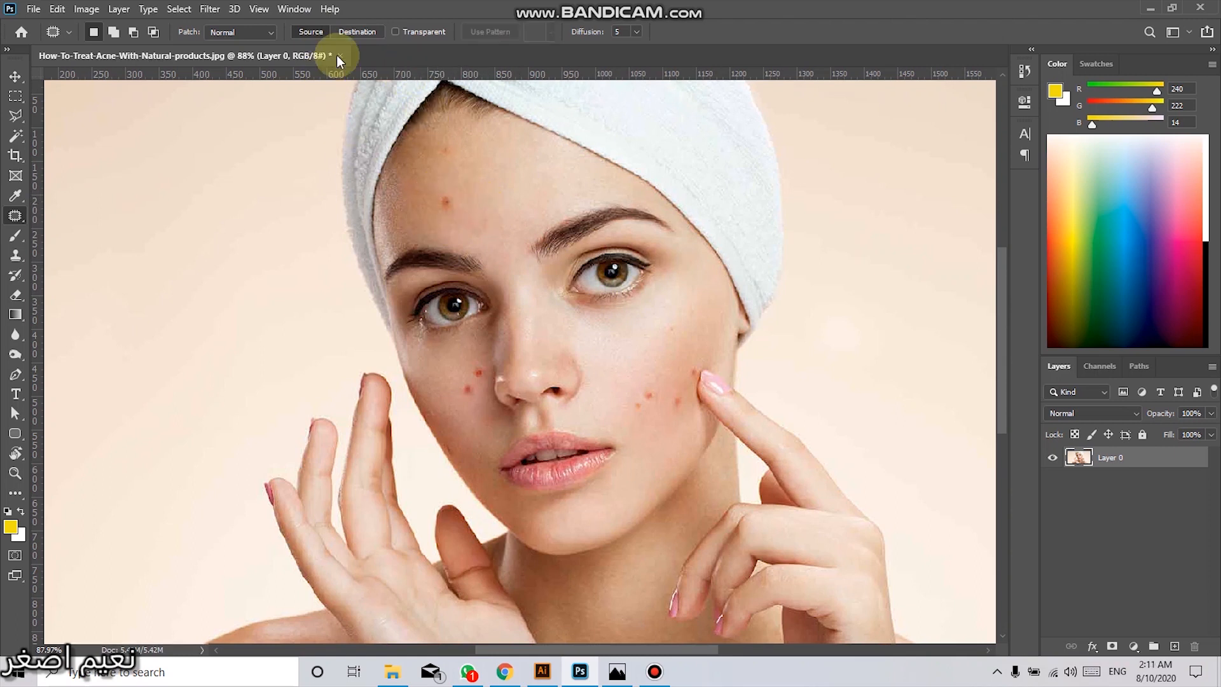
{"action": "left_click", "coordinate": [354, 33]}
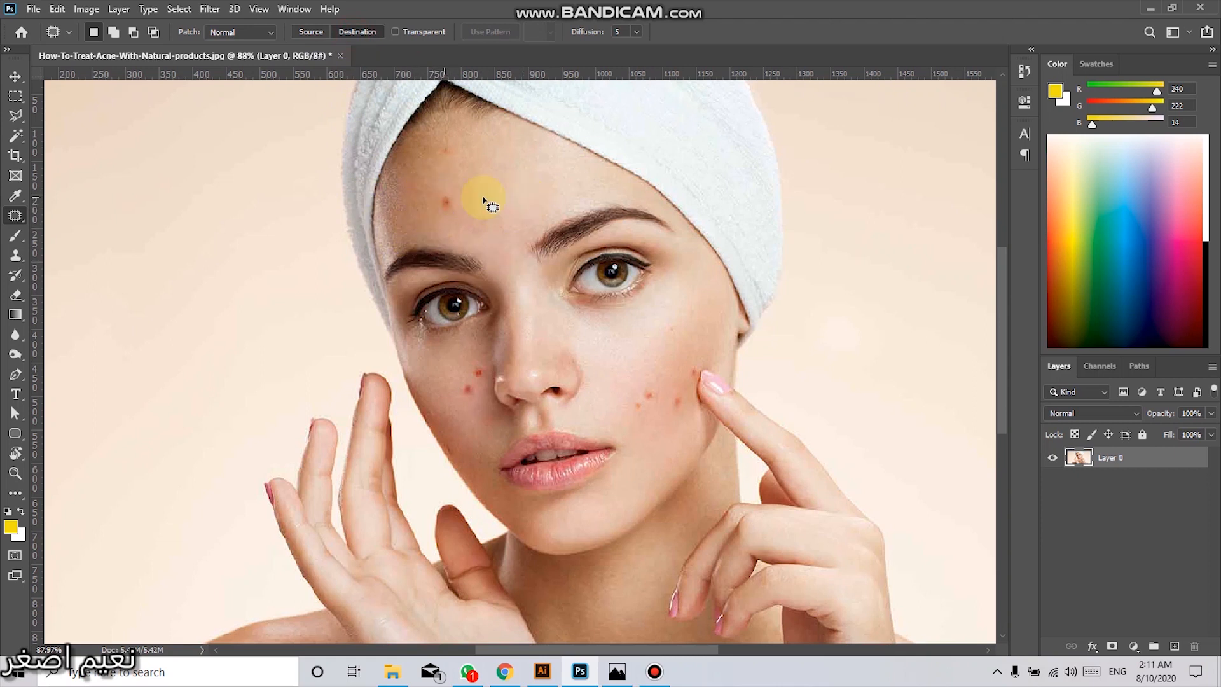
Step: Outline clean skin beside the larger forehead blemish with the Patch Tool, place it over the blemish, and clear the selection
{"action": "mouse_move", "coordinate": [473, 172]}
{"action": "left_mouse_down"}
{"action": "mouse_move", "coordinate": [488, 200]}
{"action": "mouse_move", "coordinate": [470, 201]}
{"action": "mouse_move", "coordinate": [459, 177]}
{"action": "mouse_move", "coordinate": [477, 183]}
{"action": "mouse_move", "coordinate": [456, 201]}
{"action": "left_mouse_up"}
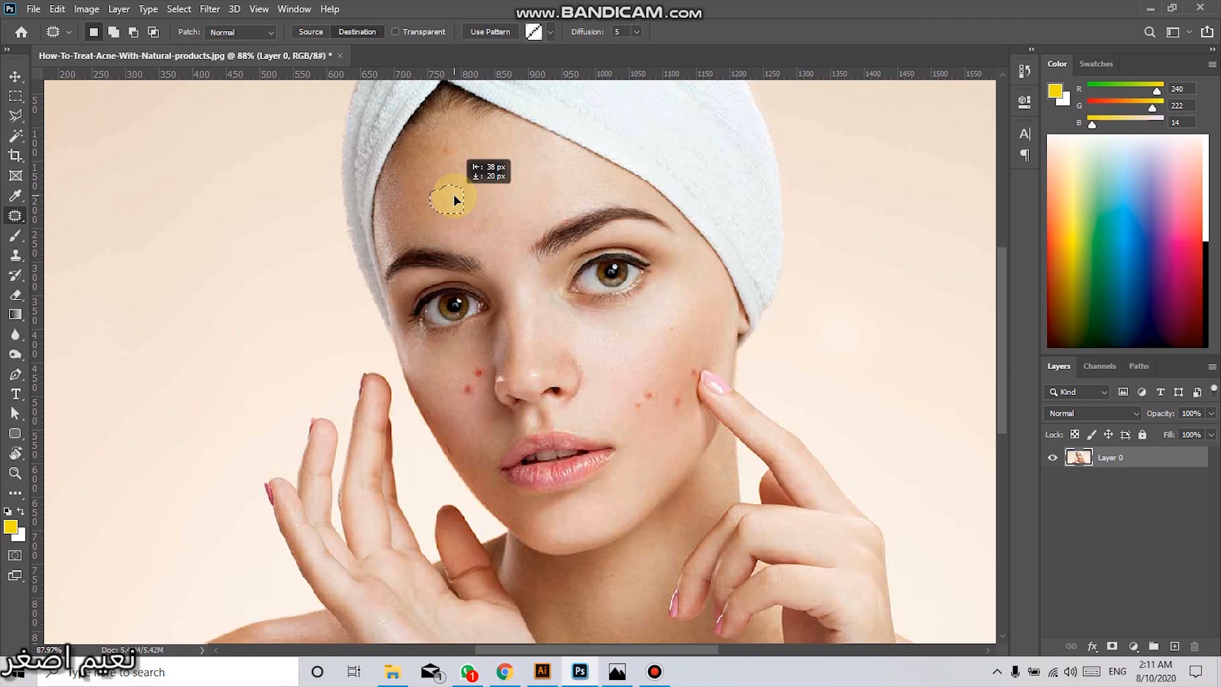
{"action": "left_click_drag", "start_coordinate": [454, 196], "coordinate": [455, 196]}
{"action": "key", "text": "ctrl+d"}
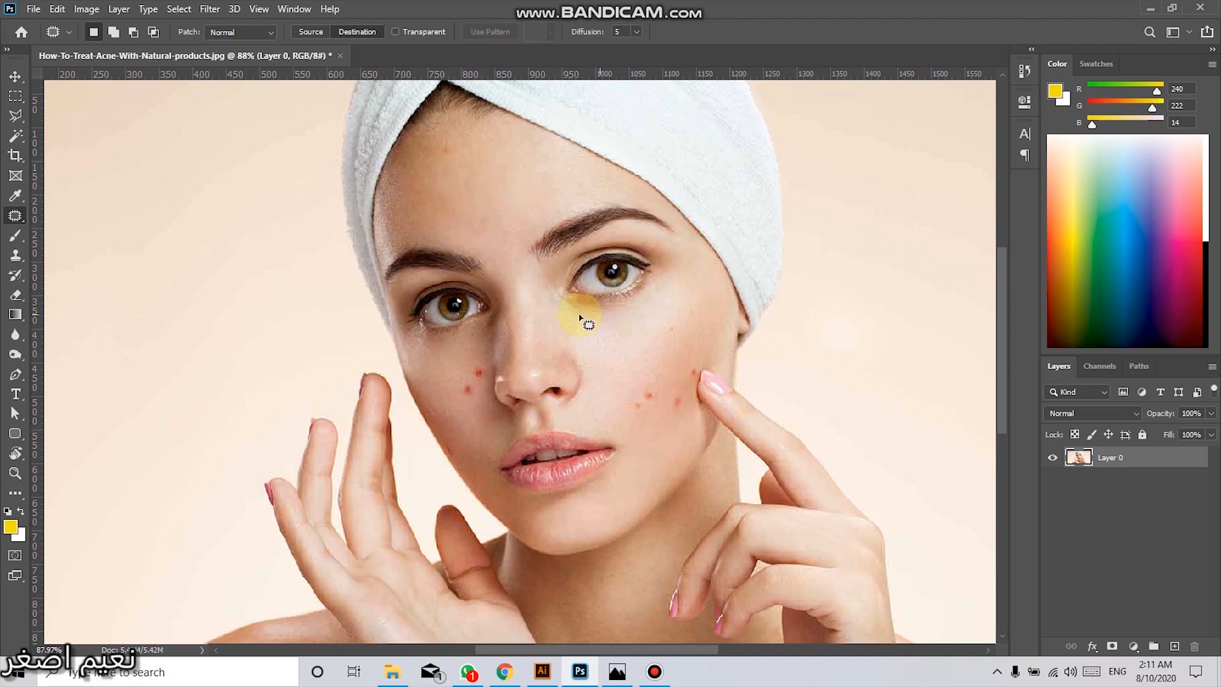
Step: Try patching a copy of the outlined eye onto the forehead in Destination mode, and undo the result
{"action": "mouse_move", "coordinate": [636, 316]}
{"action": "left_mouse_down"}
{"action": "mouse_move", "coordinate": [609, 307]}
{"action": "mouse_move", "coordinate": [641, 314]}
{"action": "mouse_move", "coordinate": [644, 292]}
{"action": "mouse_move", "coordinate": [642, 303]}
{"action": "mouse_move", "coordinate": [566, 308]}
{"action": "mouse_move", "coordinate": [556, 268]}
{"action": "mouse_move", "coordinate": [585, 250]}
{"action": "mouse_move", "coordinate": [636, 250]}
{"action": "mouse_move", "coordinate": [659, 261]}
{"action": "mouse_move", "coordinate": [652, 304]}
{"action": "left_mouse_up"}
{"action": "mouse_move", "coordinate": [612, 268]}
{"action": "left_mouse_down"}
{"action": "mouse_move", "coordinate": [510, 211]}
{"action": "mouse_move", "coordinate": [502, 193]}
{"action": "left_mouse_up"}
{"action": "key", "text": "ctrl+d"}
{"action": "left_click", "coordinate": [501, 258]}
{"action": "key", "text": "ctrl+z"}
{"action": "key", "text": "ctrl+z"}
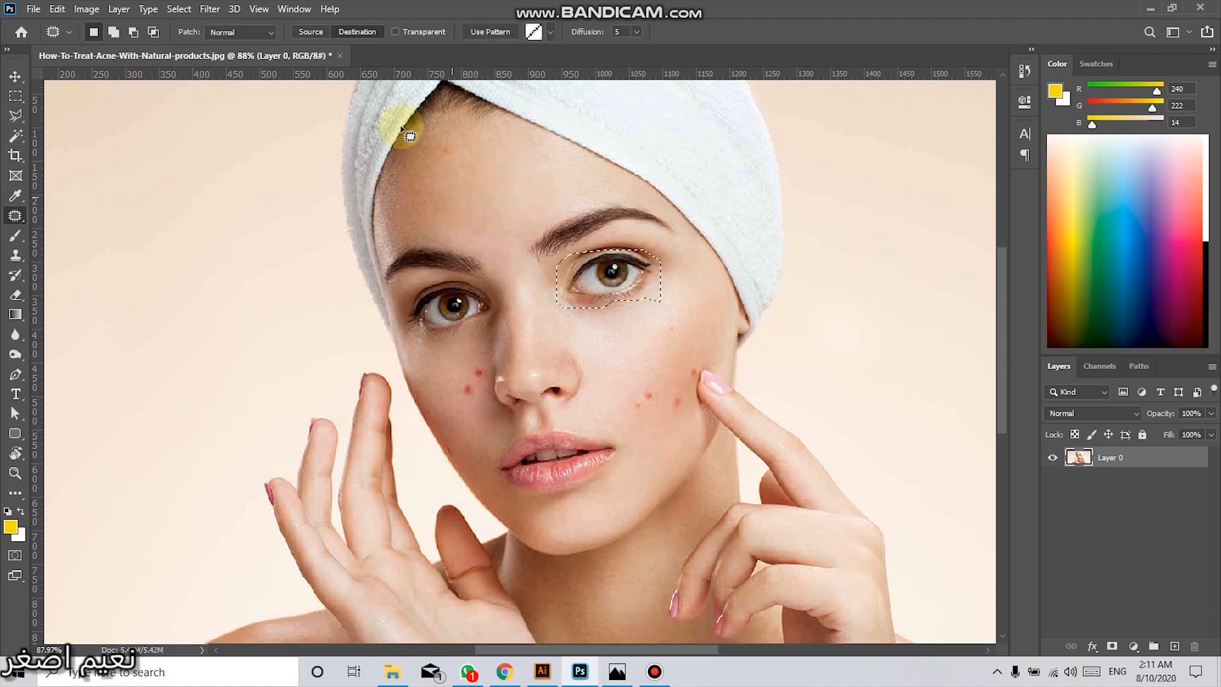
Step: Set the patch mode to Source with Transparent enabled, try patching the nose with forehead skin, and clear the selection
{"action": "left_click", "coordinate": [297, 31]}
{"action": "key", "text": "ctrl+d"}
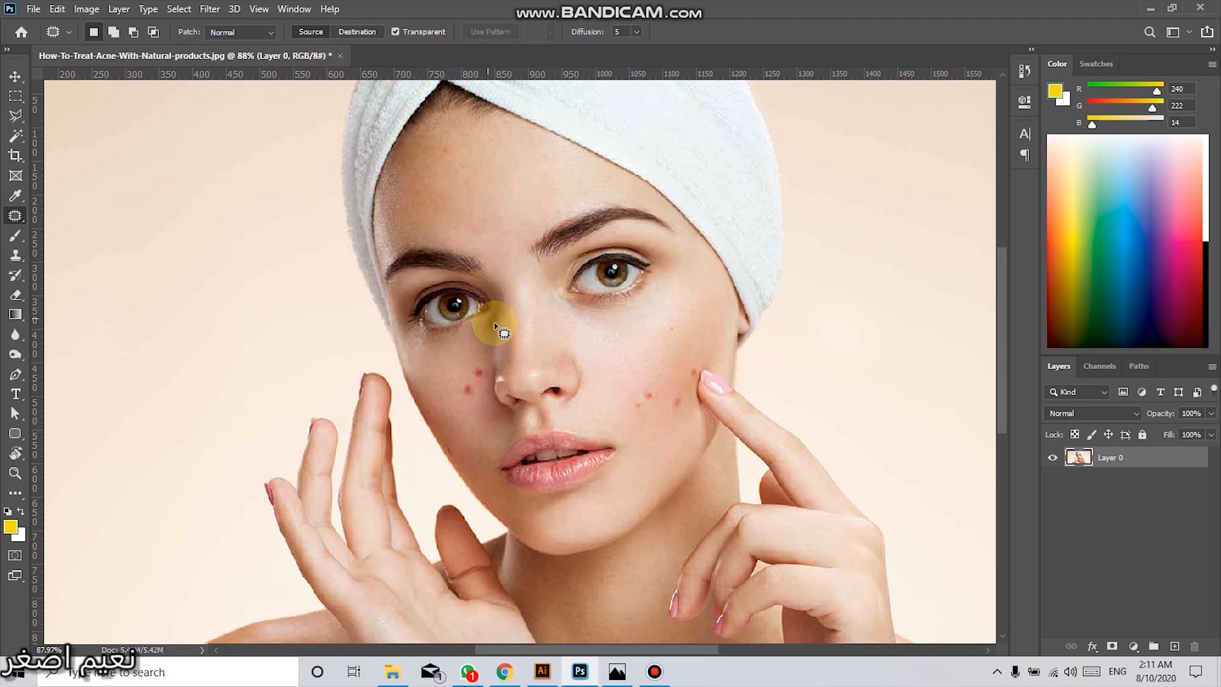
{"action": "mouse_move", "coordinate": [495, 329]}
{"action": "left_mouse_down"}
{"action": "mouse_move", "coordinate": [585, 400]}
{"action": "mouse_move", "coordinate": [496, 366]}
{"action": "mouse_move", "coordinate": [495, 332]}
{"action": "left_mouse_up"}
{"action": "left_click_drag", "start_coordinate": [537, 390], "coordinate": [498, 210]}
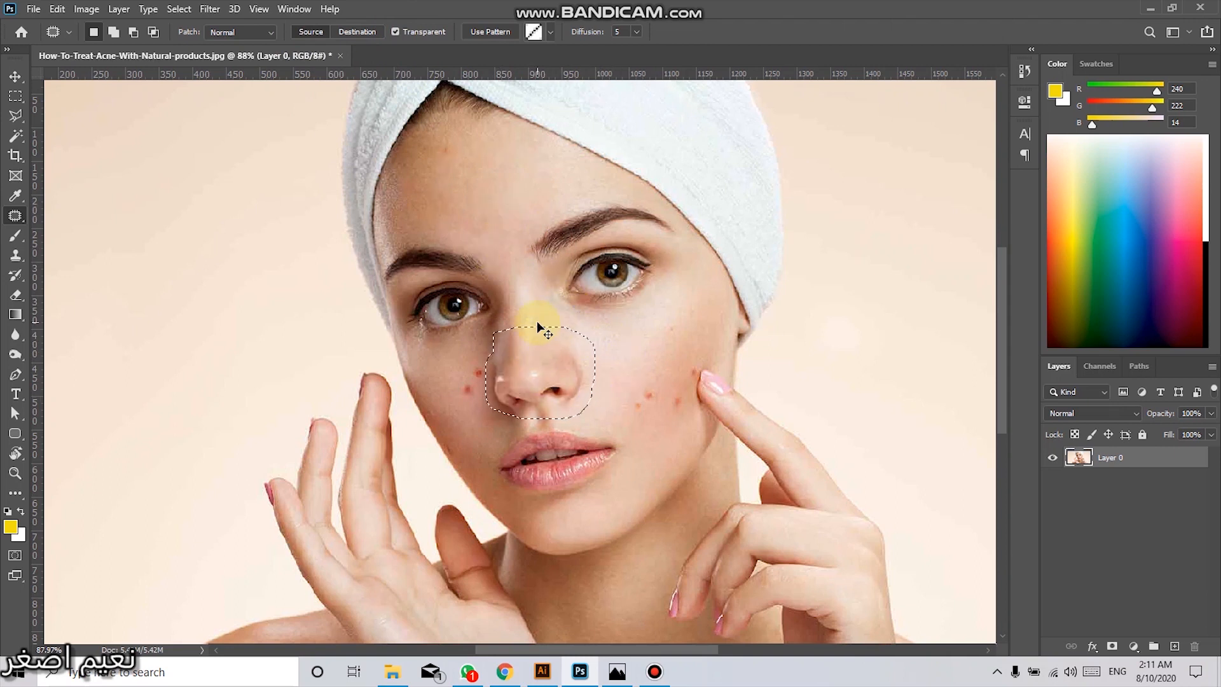
{"action": "key", "text": "ctrl+d"}
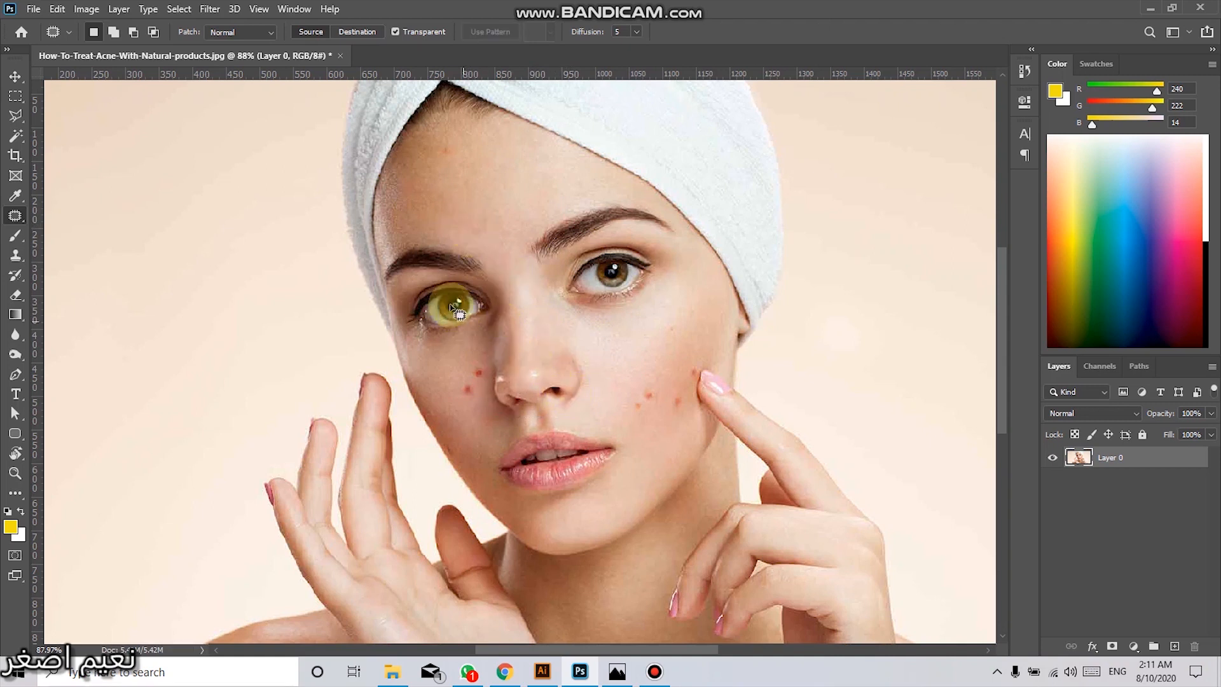
Step: Try a transparent patch of the lips over the outlined eye, undo it, and clear the selection
{"action": "mouse_move", "coordinate": [437, 291]}
{"action": "left_mouse_down"}
{"action": "mouse_move", "coordinate": [495, 270]}
{"action": "mouse_move", "coordinate": [495, 326]}
{"action": "mouse_move", "coordinate": [421, 344]}
{"action": "mouse_move", "coordinate": [433, 278]}
{"action": "mouse_move", "coordinate": [511, 351]}
{"action": "mouse_move", "coordinate": [538, 442]}
{"action": "mouse_move", "coordinate": [538, 402]}
{"action": "mouse_move", "coordinate": [537, 465]}
{"action": "left_mouse_up"}
{"action": "left_click", "coordinate": [514, 367]}
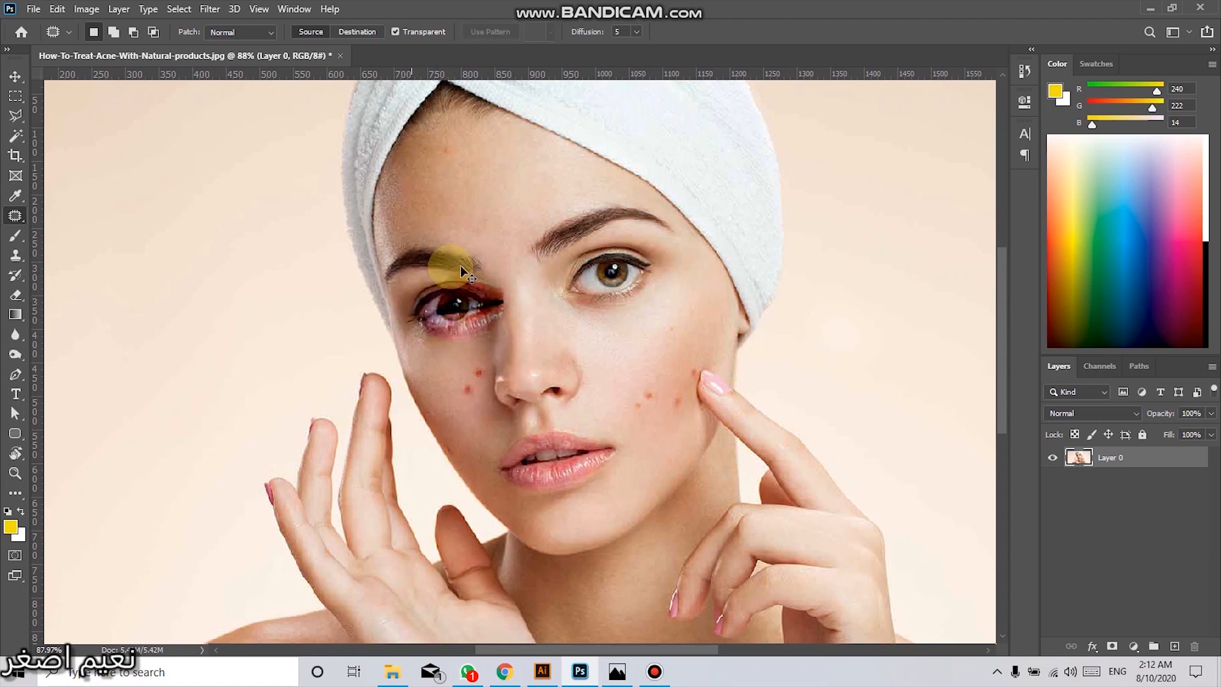
{"action": "key", "text": "ctrl+z"}
{"action": "key", "text": "ctrl+z"}
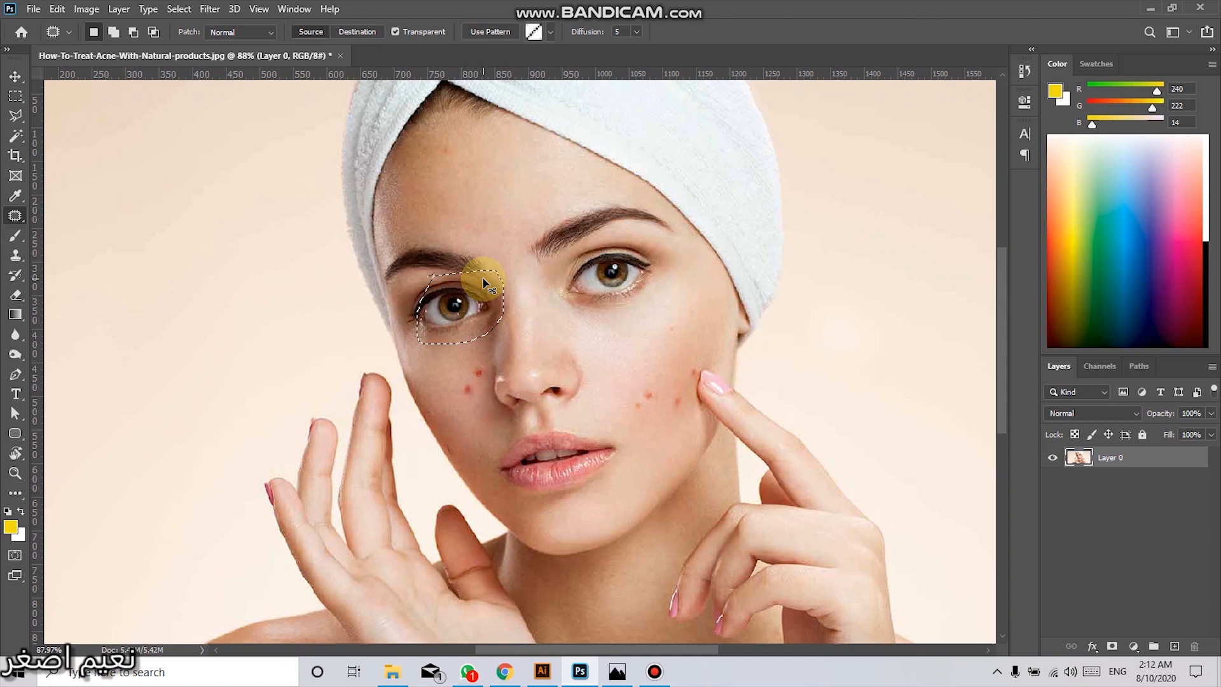
{"action": "left_click", "coordinate": [516, 257]}
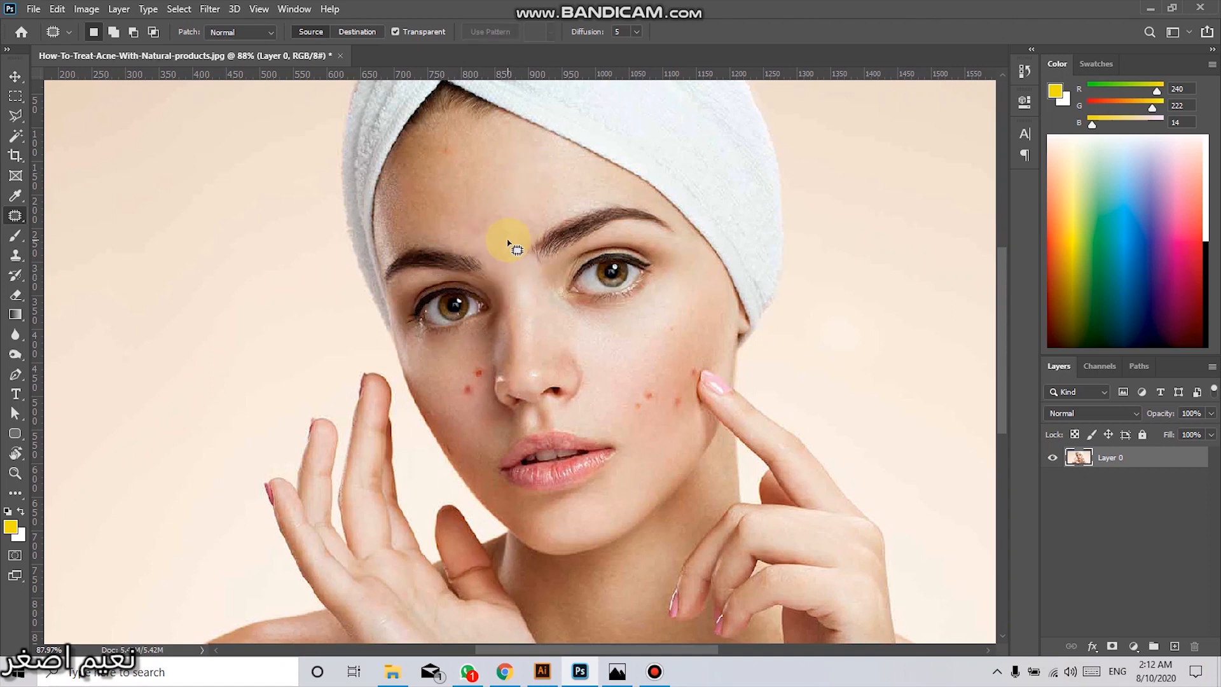
Step: Disable the Transparent option and patch the whole mouth with clean forehead skin
{"action": "left_click", "coordinate": [395, 32]}
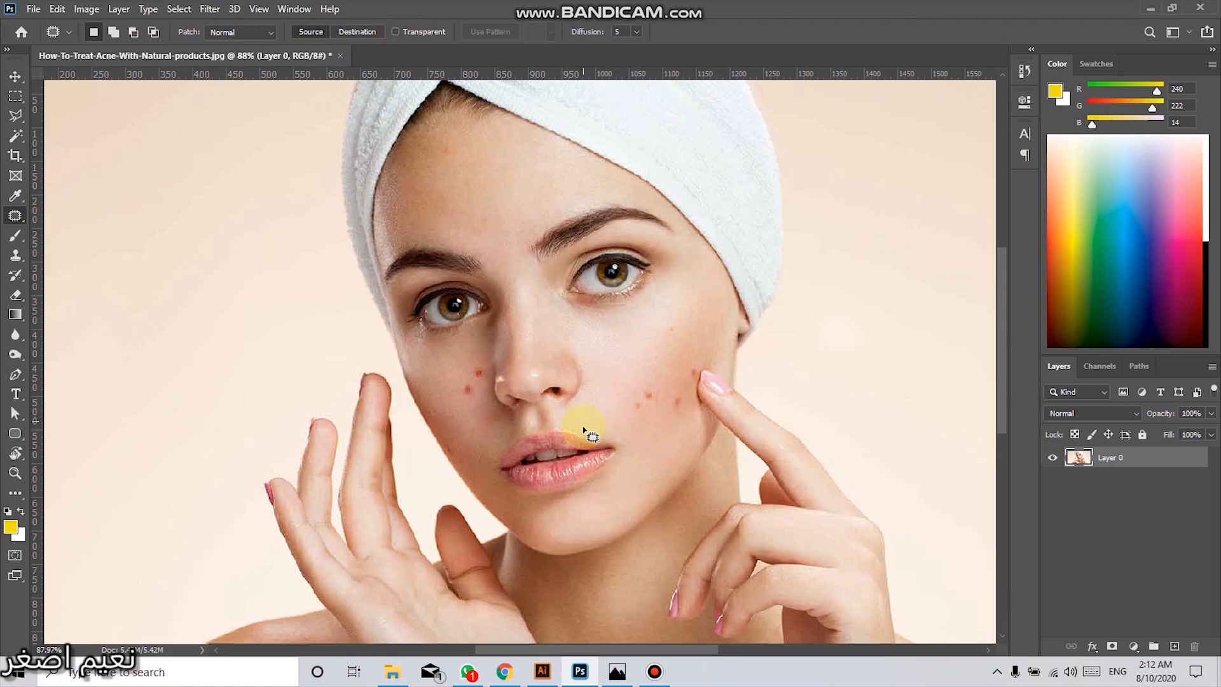
{"action": "mouse_move", "coordinate": [571, 421]}
{"action": "left_mouse_down"}
{"action": "mouse_move", "coordinate": [515, 417]}
{"action": "mouse_move", "coordinate": [497, 432]}
{"action": "mouse_move", "coordinate": [501, 499]}
{"action": "mouse_move", "coordinate": [586, 507]}
{"action": "mouse_move", "coordinate": [648, 468]}
{"action": "mouse_move", "coordinate": [644, 420]}
{"action": "mouse_move", "coordinate": [571, 417]}
{"action": "mouse_move", "coordinate": [540, 225]}
{"action": "mouse_move", "coordinate": [489, 190]}
{"action": "left_mouse_up"}
{"action": "left_click", "coordinate": [629, 407]}
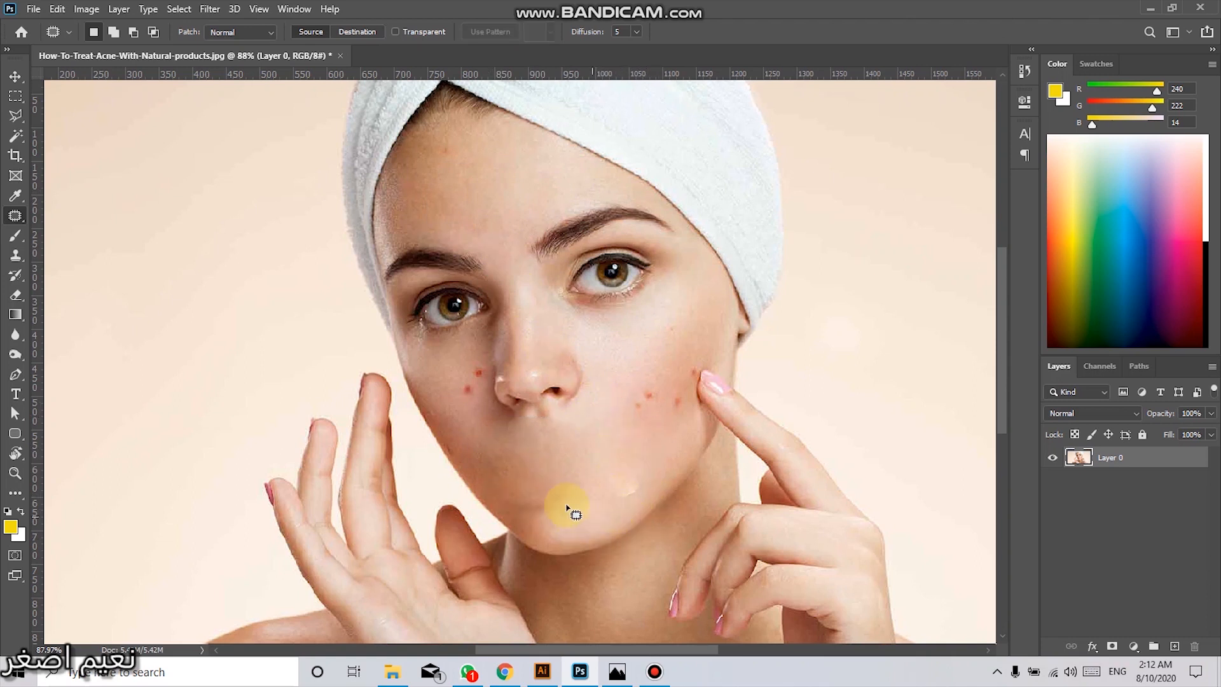
Step: Blend the leftover patch marks between the nose and chin with the Content-Aware Spot Healing Brush, using brush size 80 for the finer spots
{"action": "key", "text": "e"}
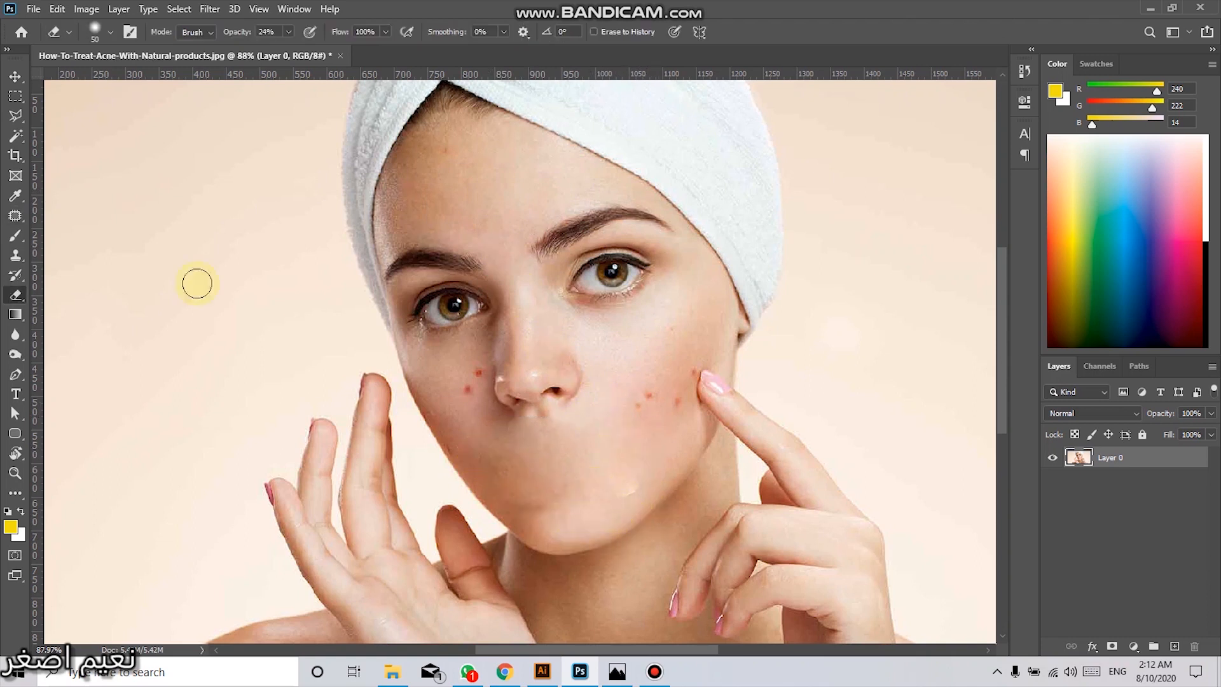
{"action": "left_click", "coordinate": [16, 215]}
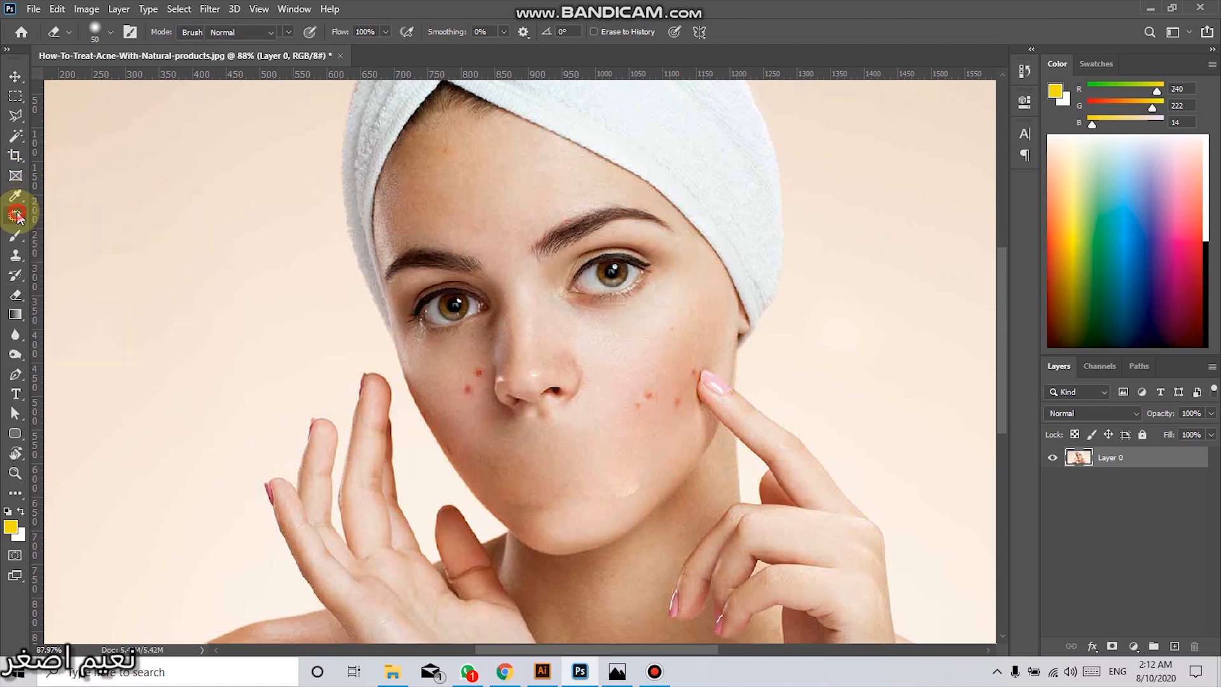
{"action": "left_click", "coordinate": [87, 215]}
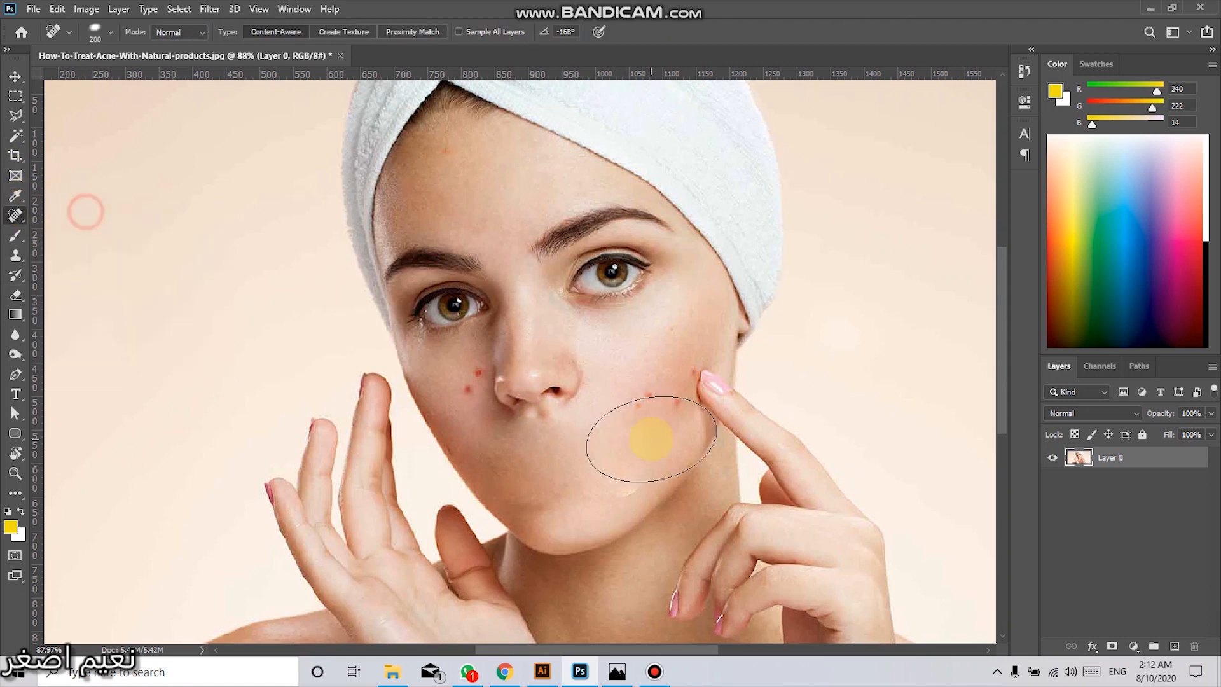
{"action": "left_click", "coordinate": [623, 488]}
{"action": "left_click_drag", "start_coordinate": [595, 495], "coordinate": [526, 508]}
{"action": "left_click_drag", "start_coordinate": [578, 435], "coordinate": [638, 431]}
{"action": "mouse_move", "coordinate": [596, 500]}
{"action": "left_mouse_down"}
{"action": "mouse_move", "coordinate": [559, 499]}
{"action": "mouse_move", "coordinate": [541, 514]}
{"action": "left_mouse_up"}
{"action": "mouse_move", "coordinate": [538, 428]}
{"action": "left_mouse_down"}
{"action": "mouse_move", "coordinate": [567, 437]}
{"action": "mouse_move", "coordinate": [568, 422]}
{"action": "mouse_move", "coordinate": [569, 456]}
{"action": "mouse_move", "coordinate": [595, 455]}
{"action": "mouse_move", "coordinate": [596, 436]}
{"action": "mouse_move", "coordinate": [560, 413]}
{"action": "mouse_move", "coordinate": [524, 443]}
{"action": "mouse_move", "coordinate": [525, 431]}
{"action": "mouse_move", "coordinate": [521, 457]}
{"action": "mouse_move", "coordinate": [542, 435]}
{"action": "mouse_move", "coordinate": [517, 426]}
{"action": "left_mouse_up"}
{"action": "left_click", "coordinate": [567, 414]}
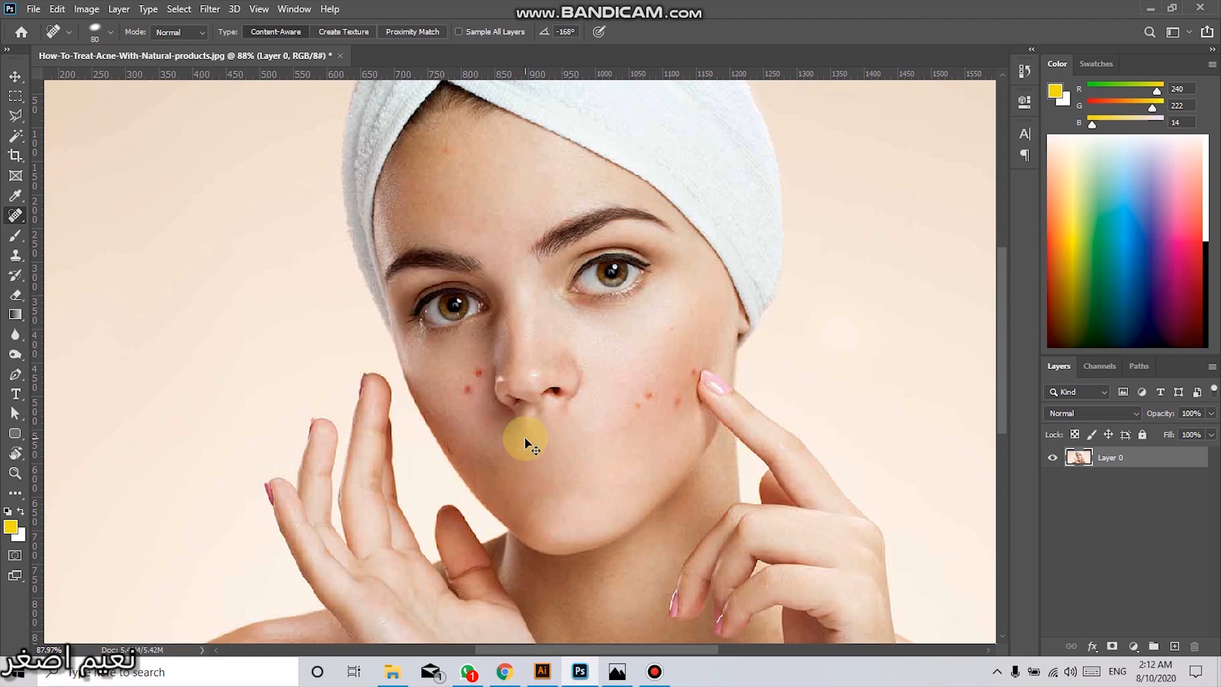
{"action": "mouse_move", "coordinate": [512, 431]}
{"action": "left_mouse_down"}
{"action": "mouse_move", "coordinate": [564, 425]}
{"action": "mouse_move", "coordinate": [540, 444]}
{"action": "left_mouse_up"}
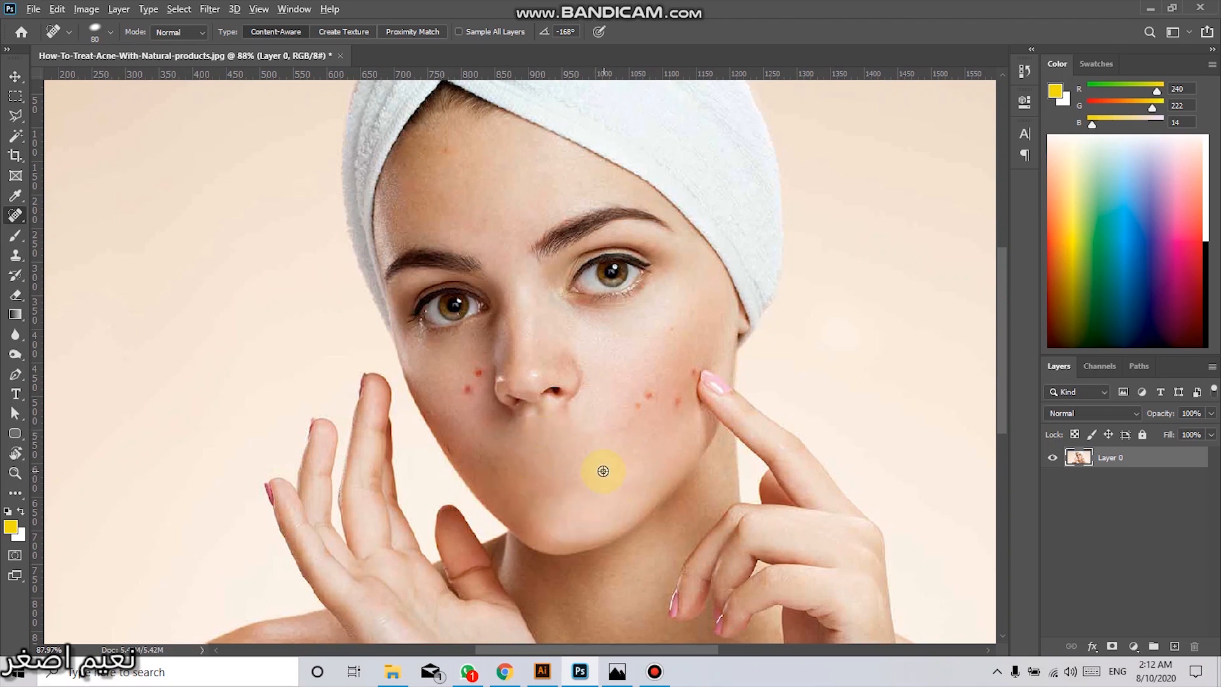
{"action": "scroll", "coordinate": [603, 471], "scroll_direction": "down", "scroll_amount": 2, "text": "alt"}
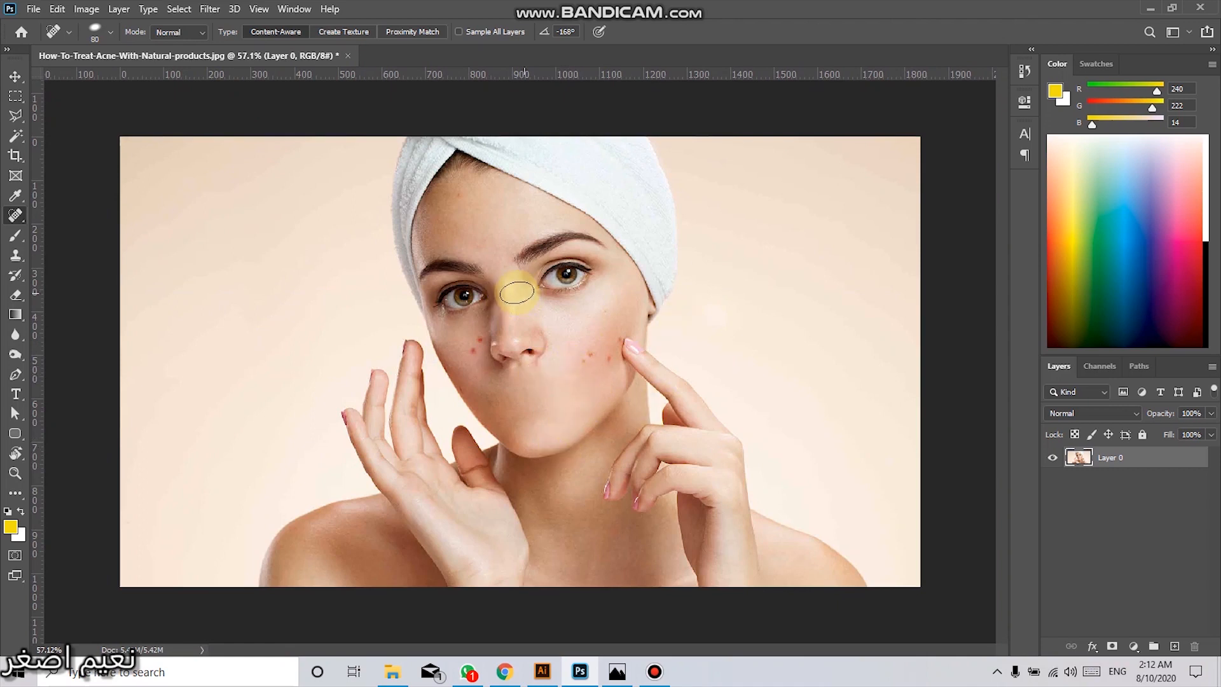
{"action": "left_click", "coordinate": [15, 77]}
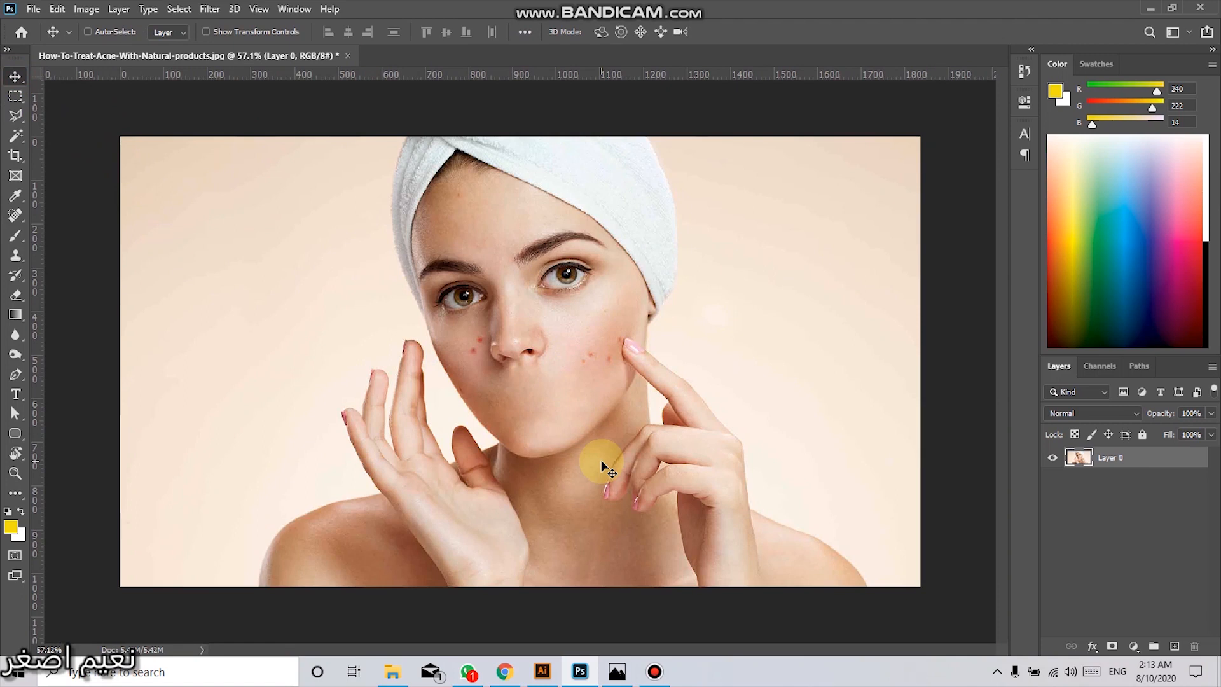
{"action": "scroll", "coordinate": [580, 372], "scroll_direction": "up", "scroll_amount": 2, "text": "alt"}
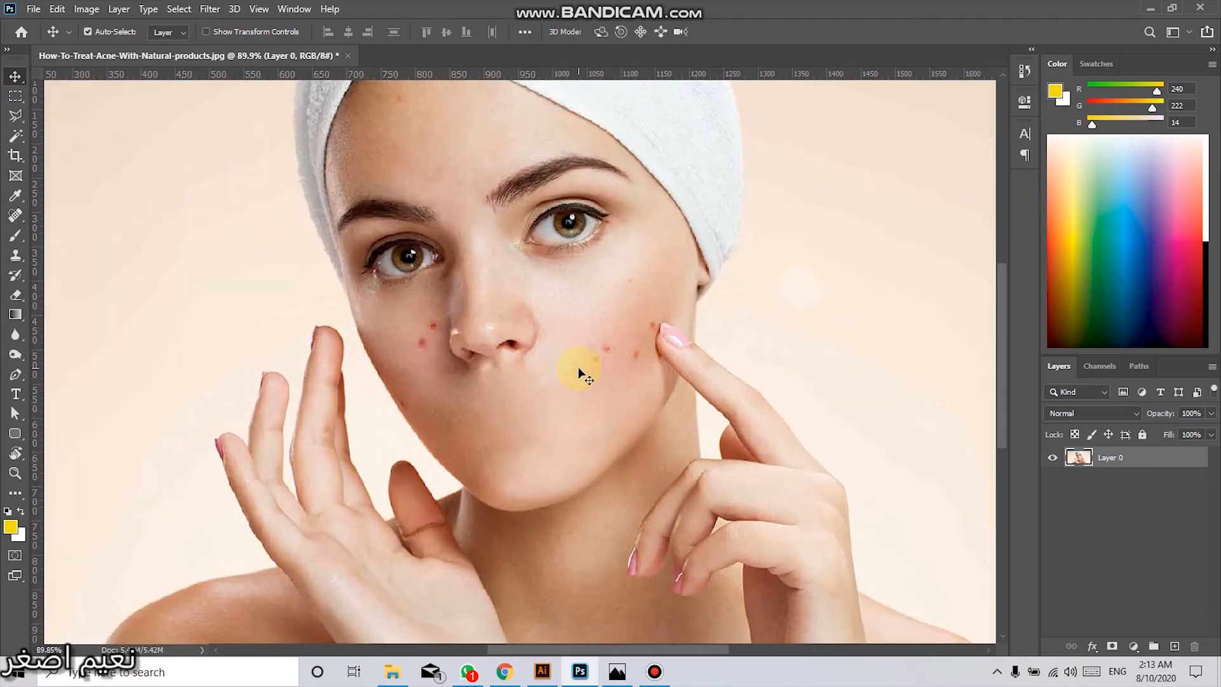
{"action": "left_click", "coordinate": [15, 216]}
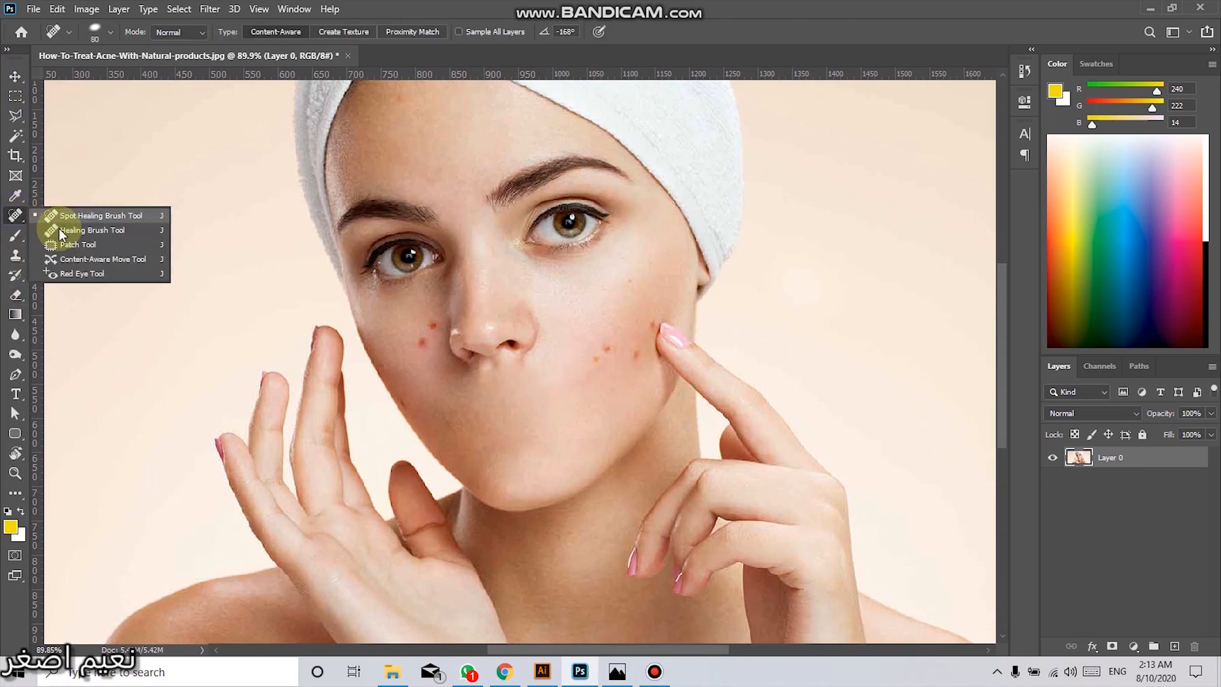
{"action": "left_click", "coordinate": [65, 242]}
{"action": "left_click", "coordinate": [15, 76]}
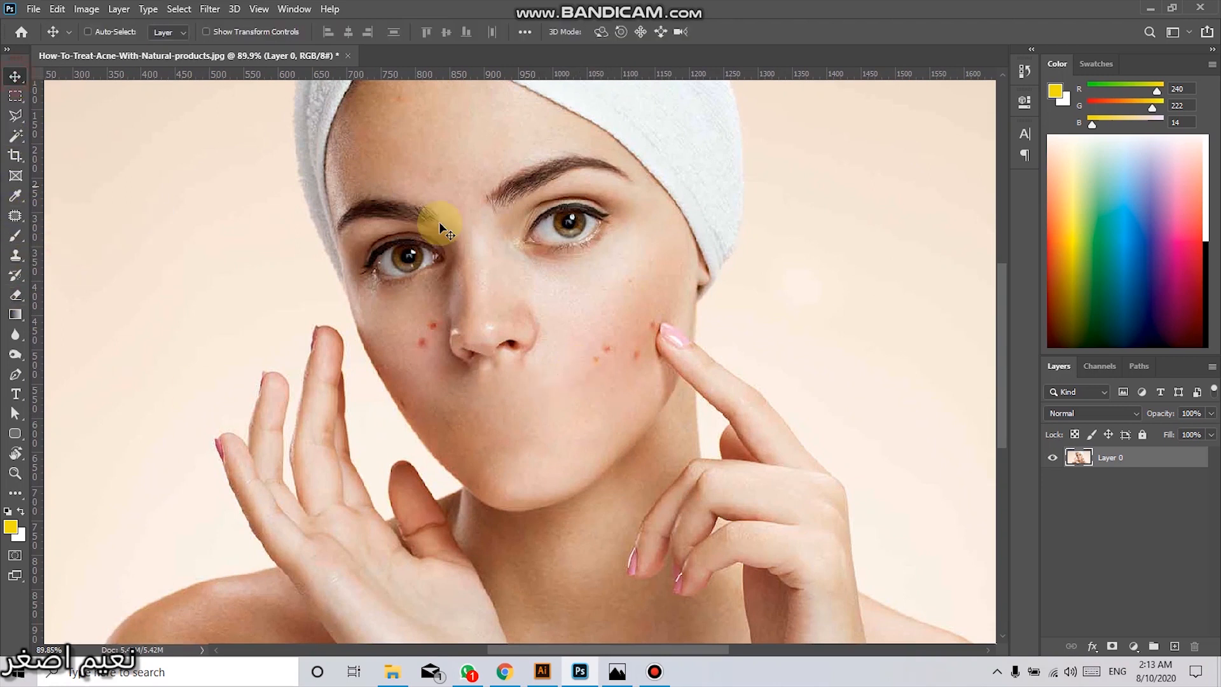
{"action": "scroll", "coordinate": [485, 251], "scroll_direction": "down", "scroll_amount": 2, "text": "alt"}
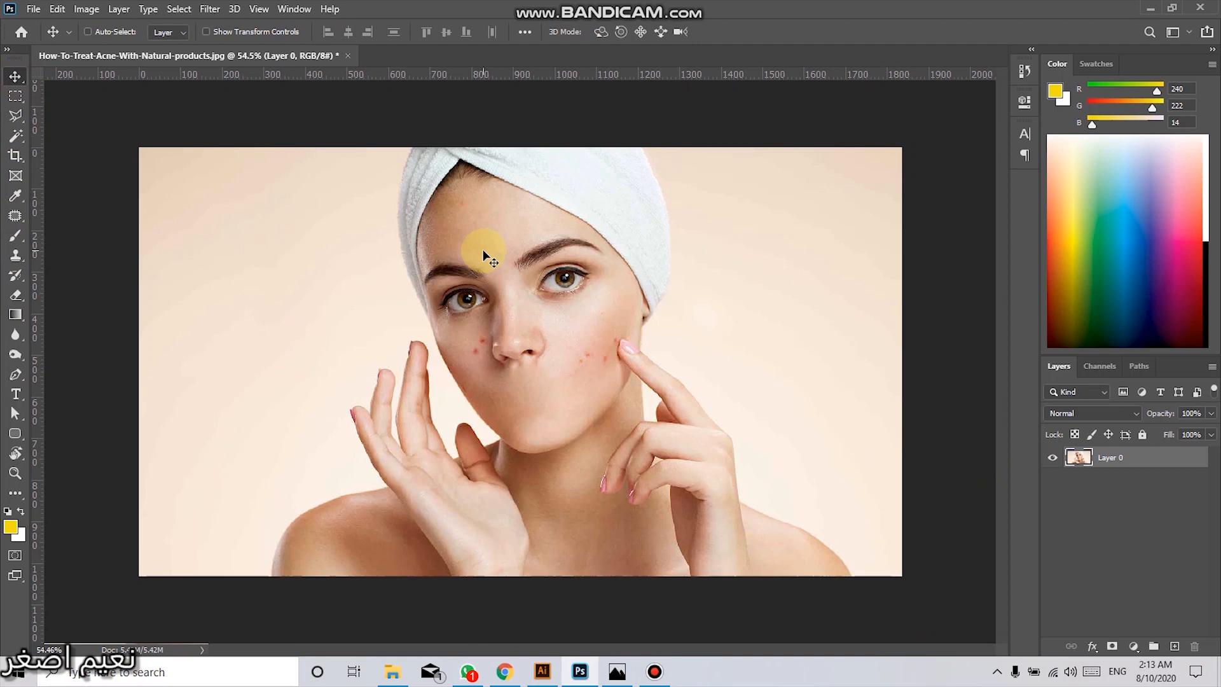
Step: Close the portrait without saving its changes and review the Class 7 tool outline in the Photos app
{"action": "left_click", "coordinate": [347, 56]}
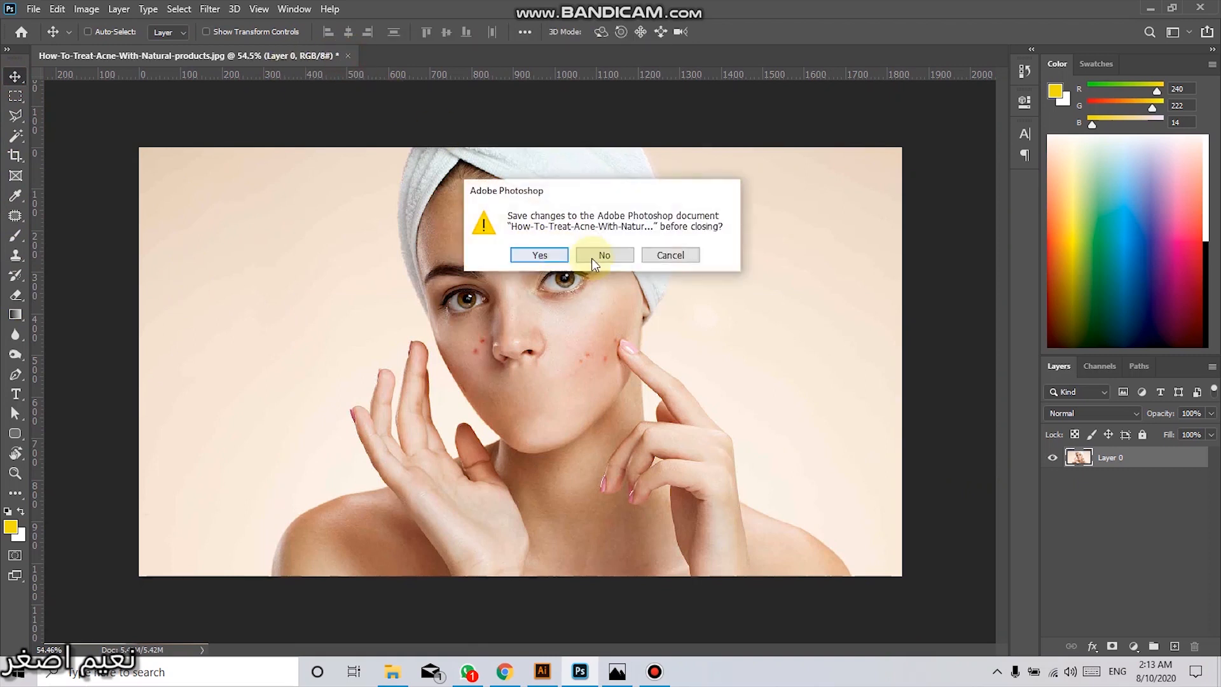
{"action": "left_click", "coordinate": [592, 255]}
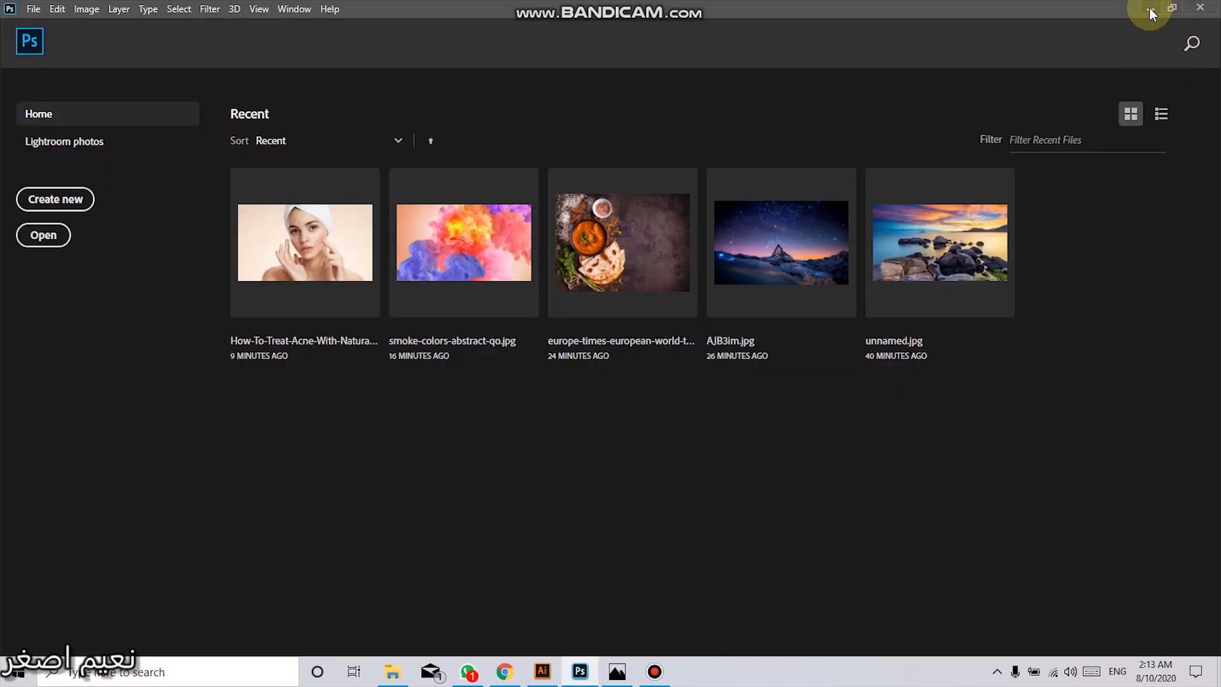
{"action": "left_click", "coordinate": [612, 676]}
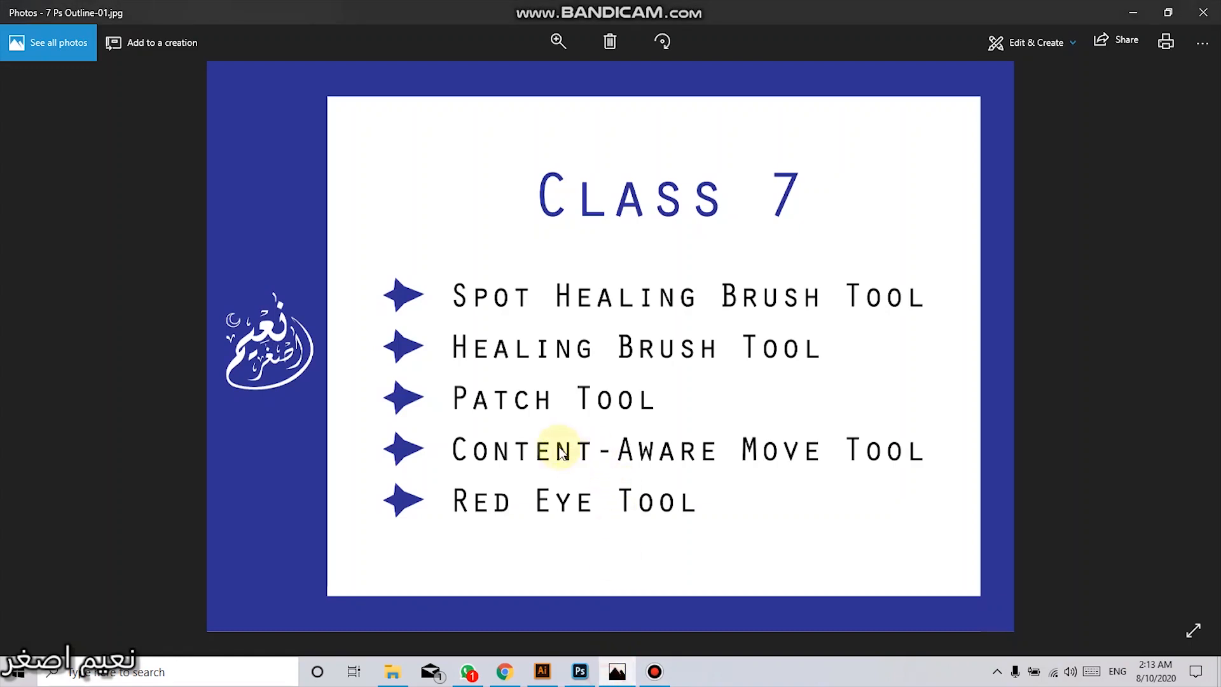
{"action": "left_click", "coordinate": [1133, 12]}
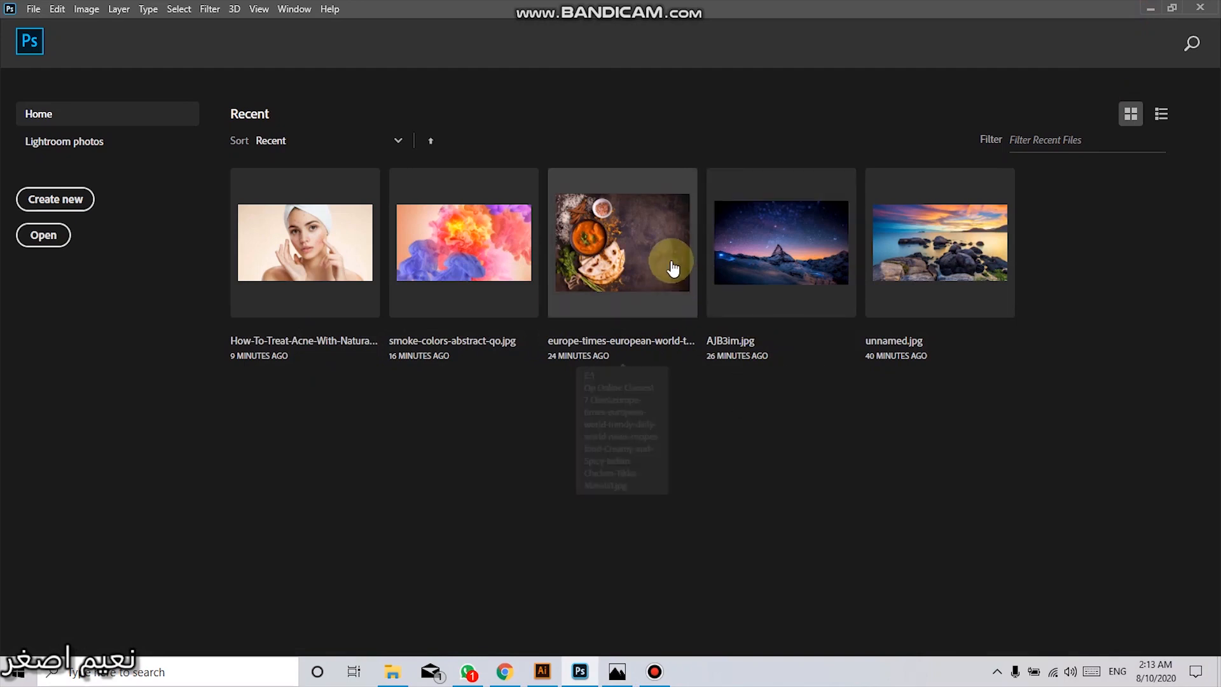
Step: Open the recent Chicken Tikka Masala food image in Photoshop and unlock its Background layer
{"action": "left_click", "coordinate": [651, 272]}
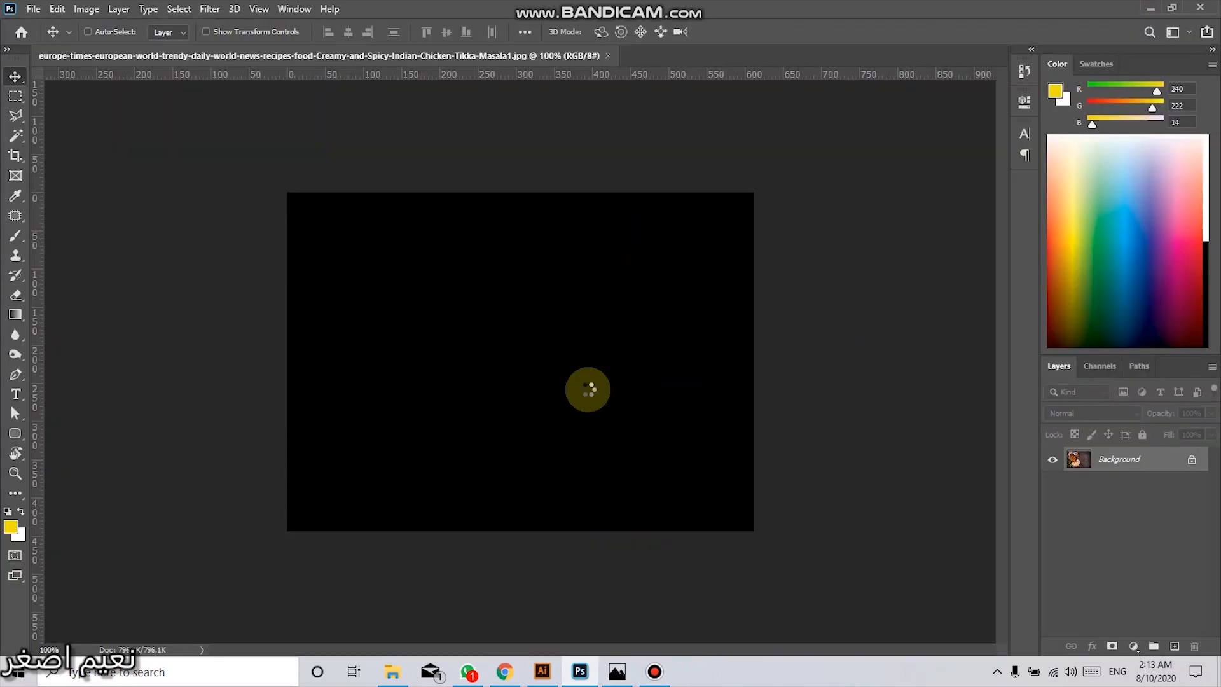
{"action": "left_click", "coordinate": [1199, 459]}
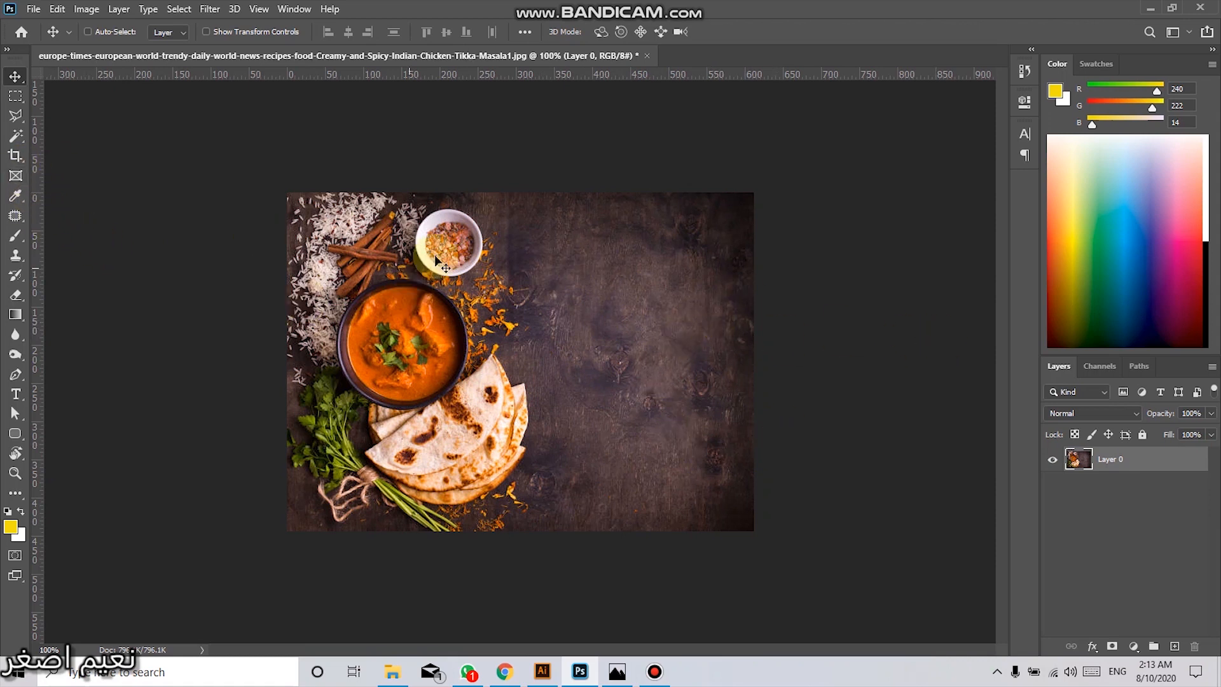
Step: Extend the canvas about 150 px beyond the image's right edge with the Crop tool, and switch to the Move tool
{"action": "left_click", "coordinate": [15, 155]}
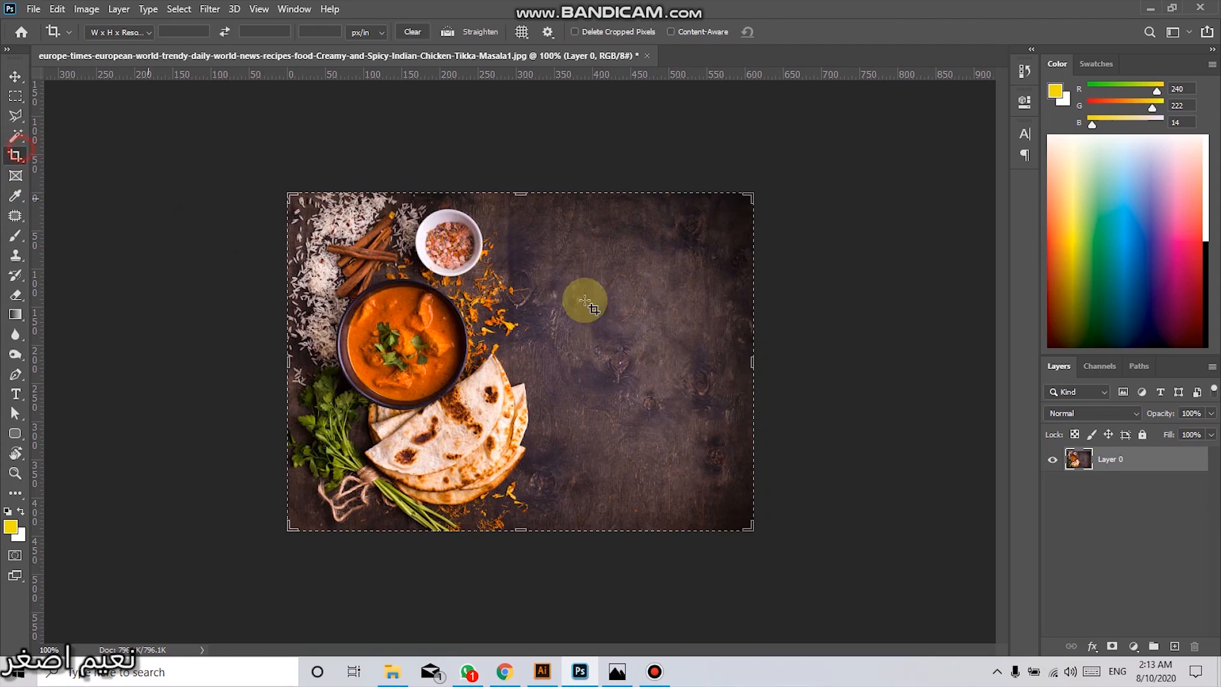
{"action": "left_click_drag", "start_coordinate": [758, 365], "coordinate": [810, 363]}
{"action": "key", "text": "Return"}
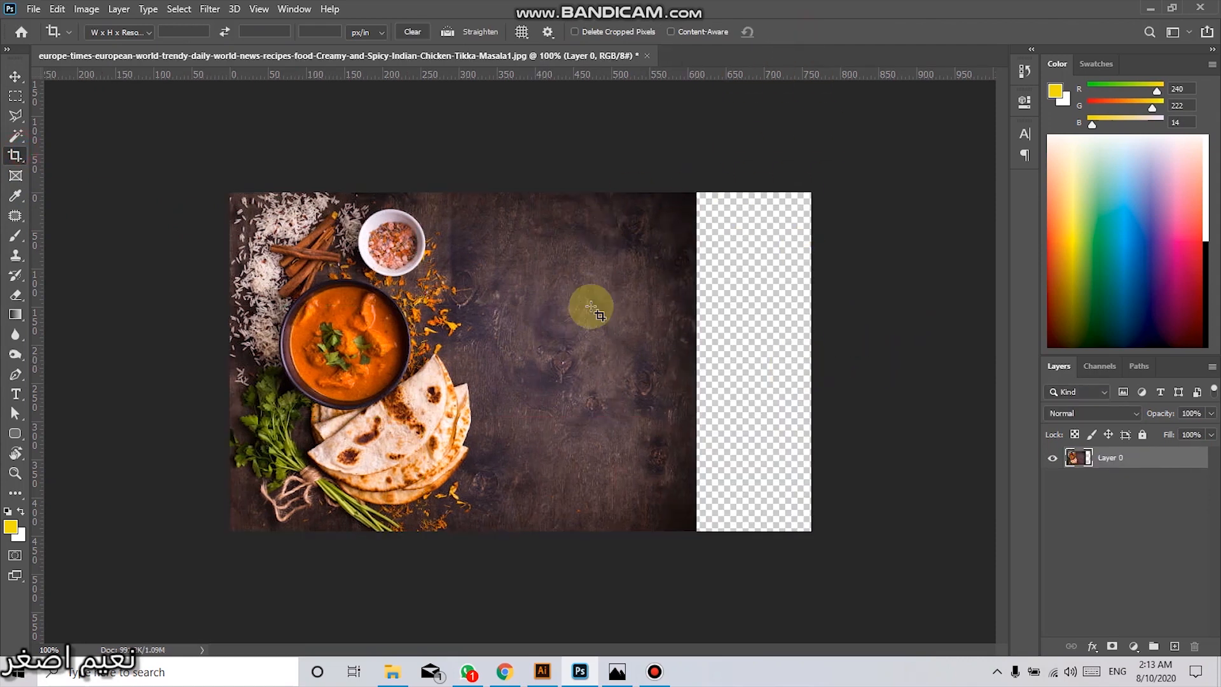
{"action": "left_click", "coordinate": [15, 77]}
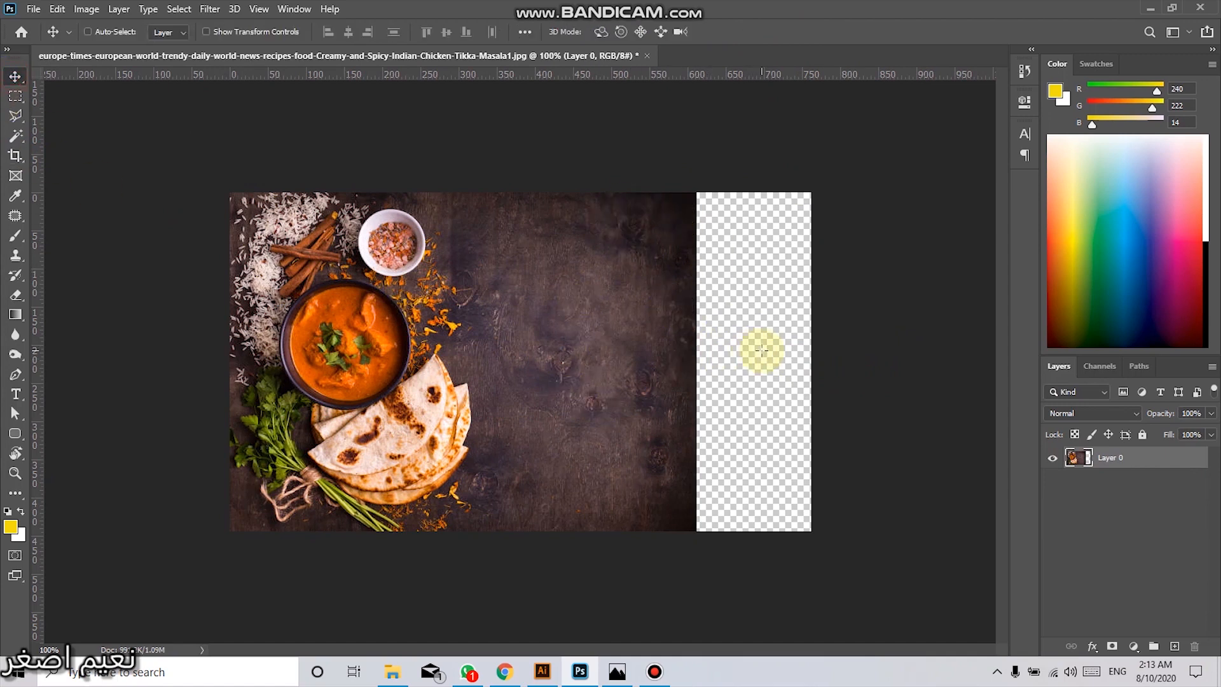
Step: Try covering the transparent area with a strip of the dark tabletop copied to a new layer, and delete that layer
{"action": "key", "text": "m"}
{"action": "left_click_drag", "start_coordinate": [735, 192], "coordinate": [553, 531]}
{"action": "key", "text": "ctrl+shift+alt+n"}
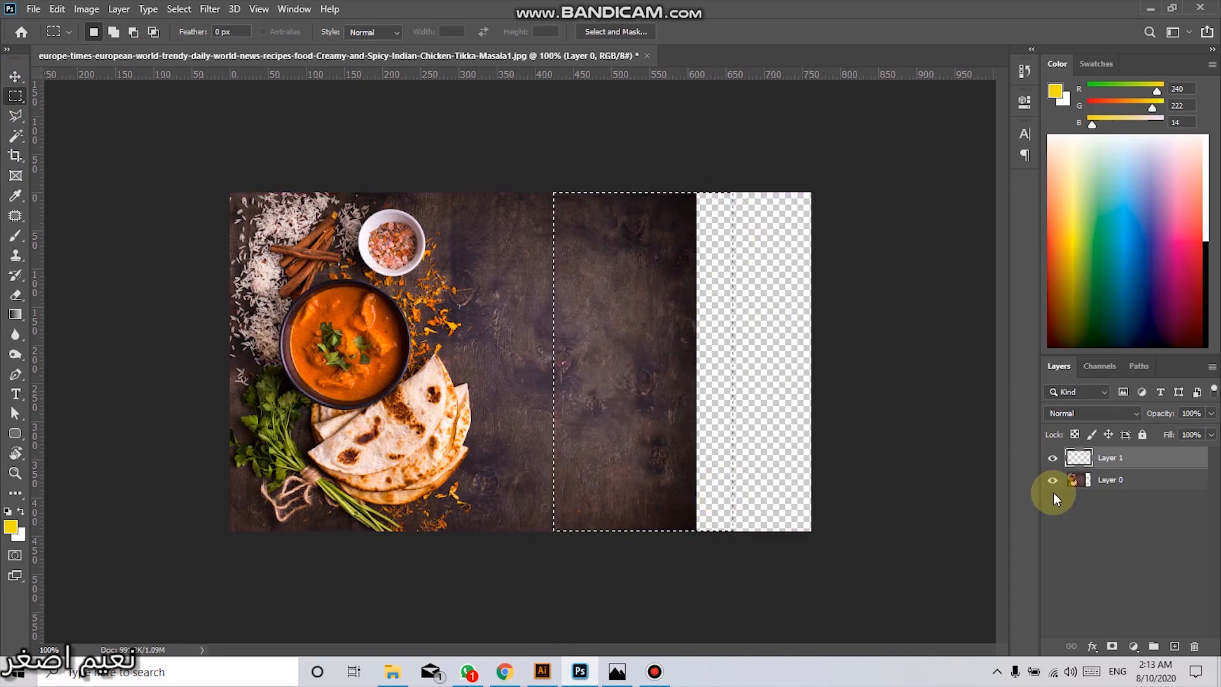
{"action": "key", "text": "v"}
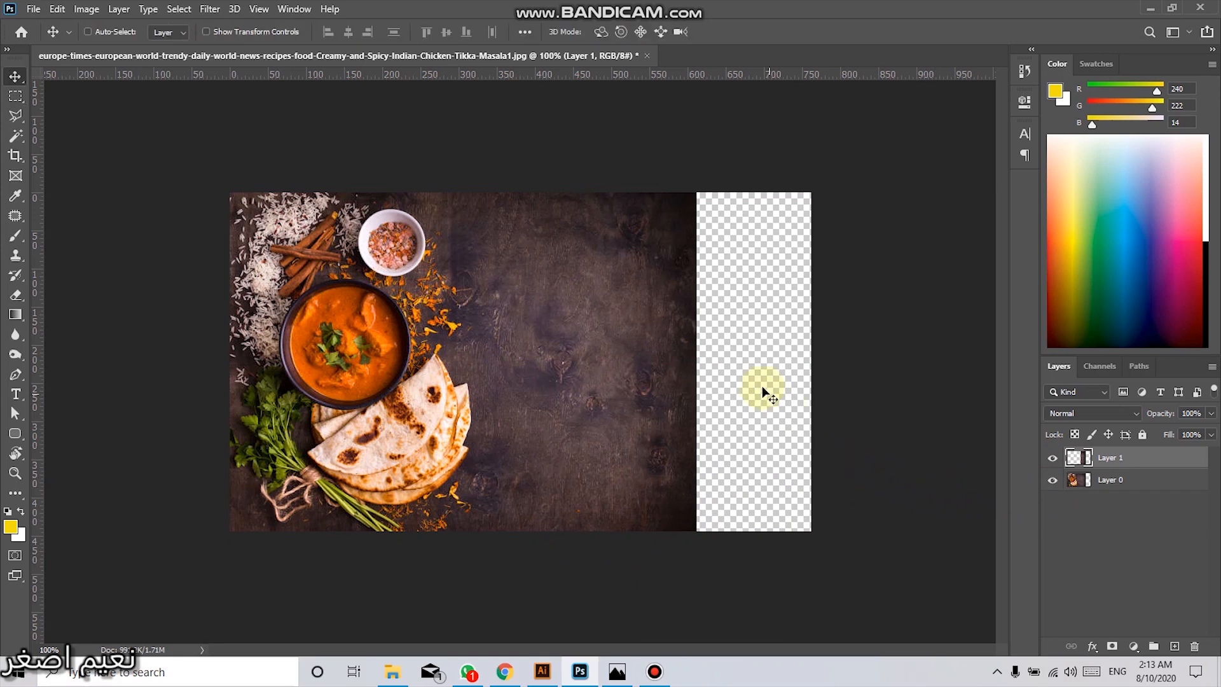
{"action": "left_click_drag", "start_coordinate": [668, 313], "coordinate": [785, 325]}
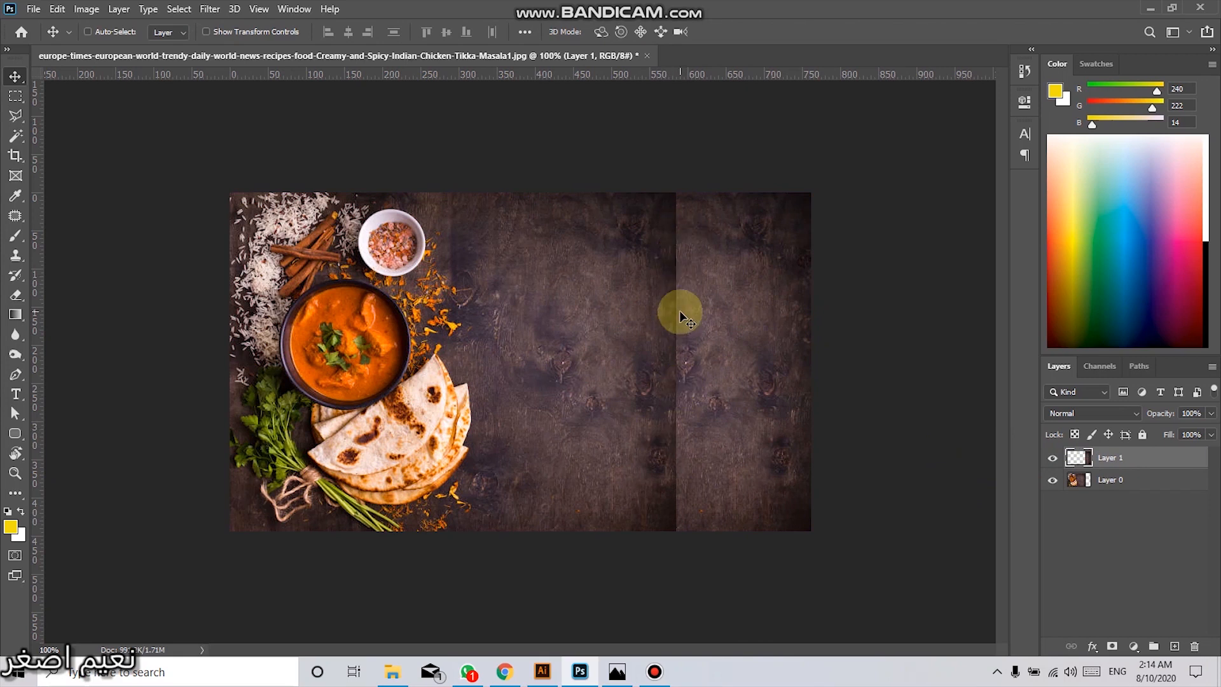
{"action": "key", "text": "ctrl+z"}
{"action": "key", "text": "Delete"}
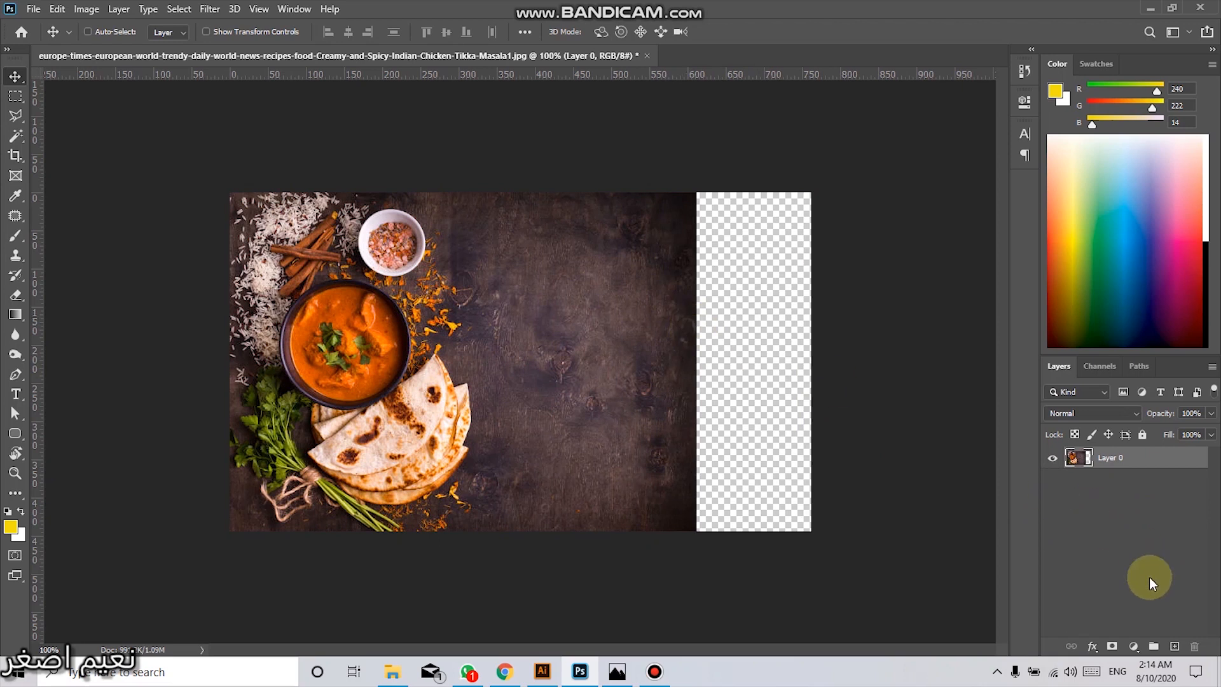
Step: Add a new empty layer above the food image and choose the Content-Aware Move Tool
{"action": "left_click", "coordinate": [1172, 646]}
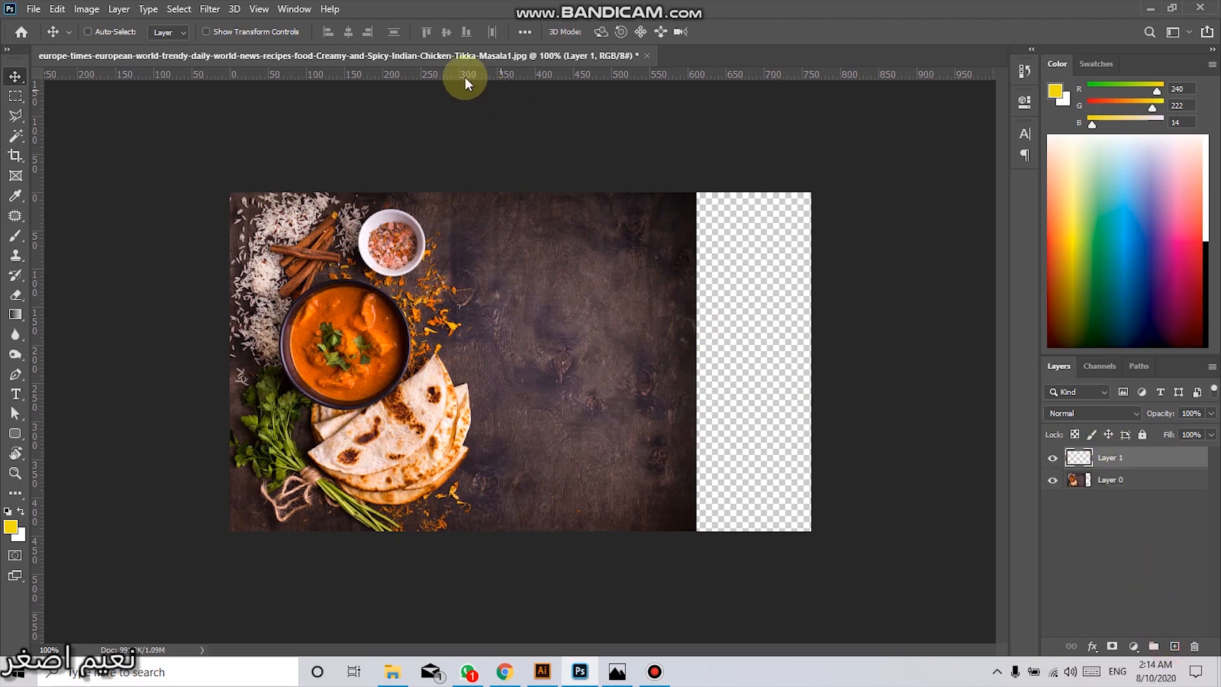
{"action": "left_click", "coordinate": [15, 216]}
{"action": "right_click", "coordinate": [17, 215]}
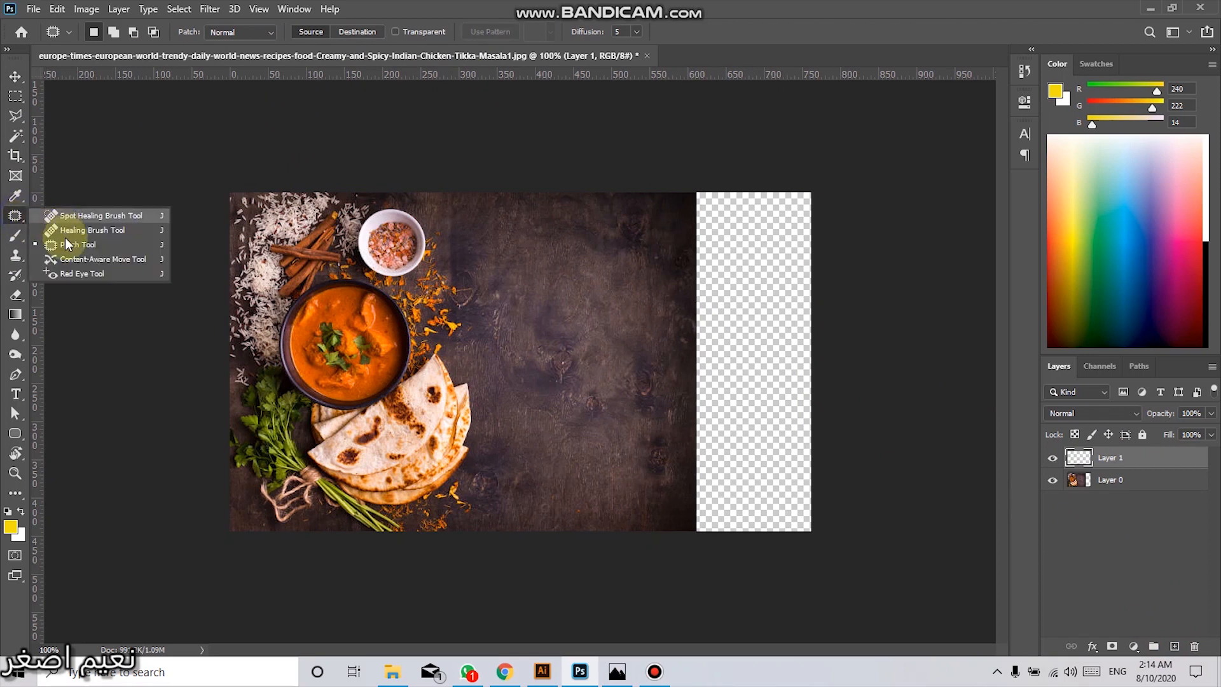
{"action": "left_click", "coordinate": [66, 259]}
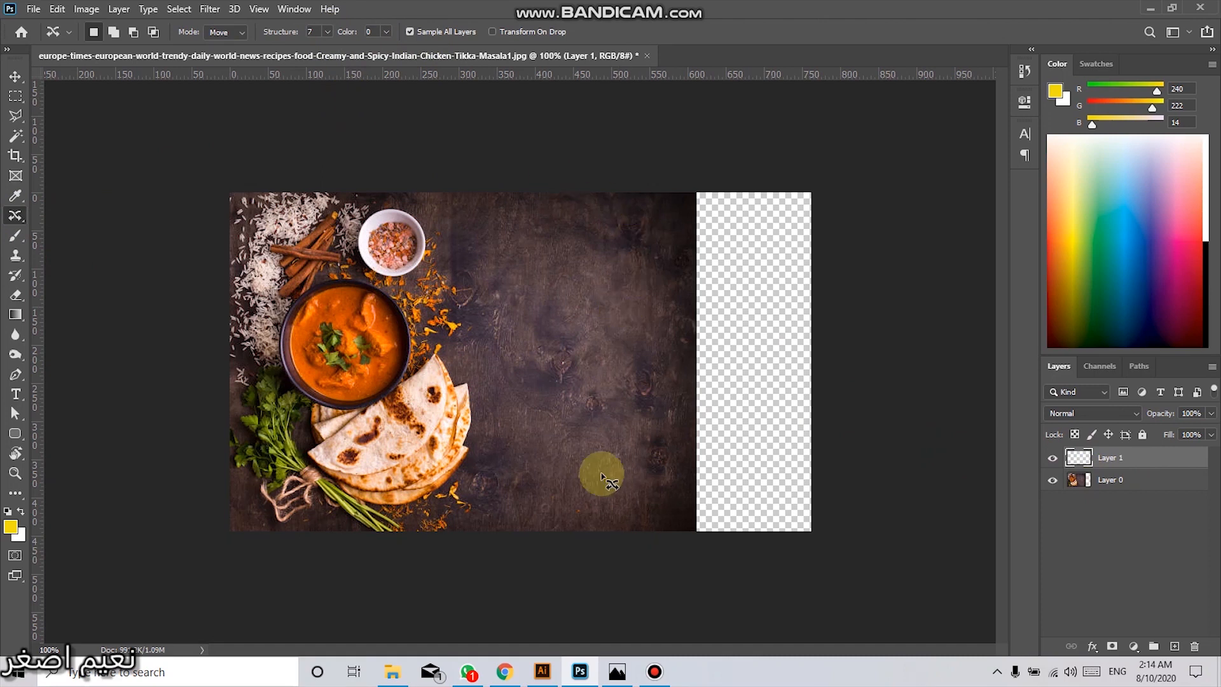
Step: Select a full-height strip of bare tabletop including its edge, move it over the transparent area with Content-Aware Move, and deselect
{"action": "key", "text": "m"}
{"action": "left_click_drag", "start_coordinate": [716, 187], "coordinate": [530, 536]}
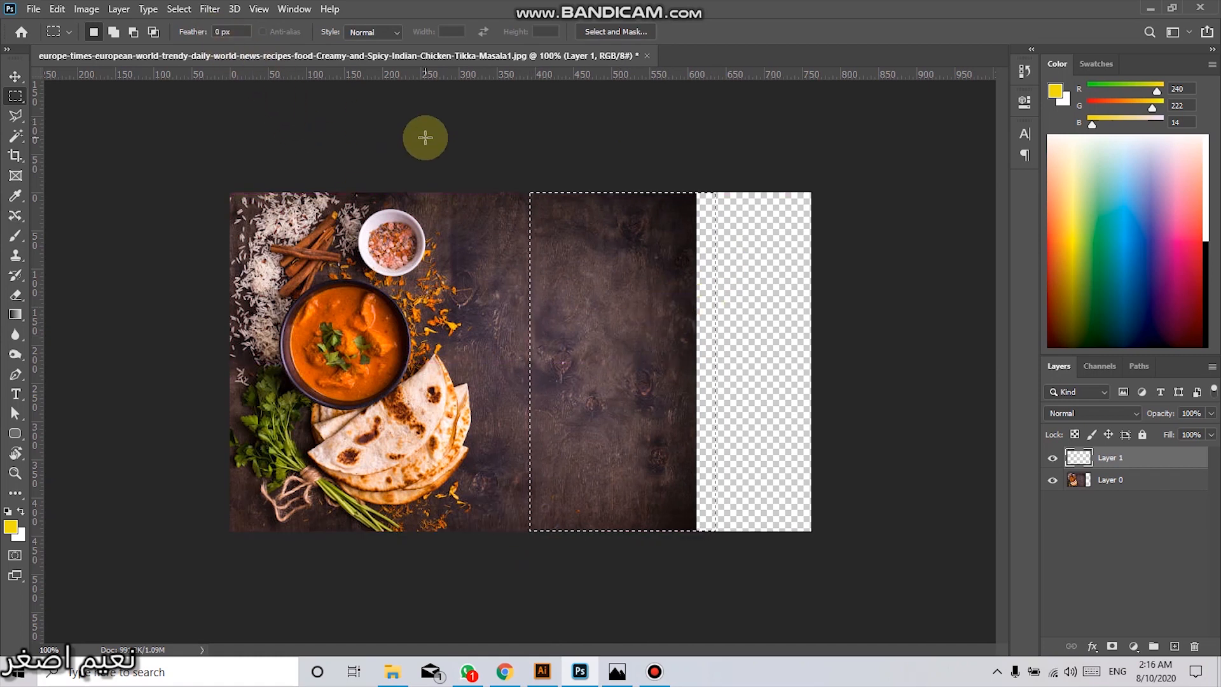
{"action": "left_click", "coordinate": [15, 216]}
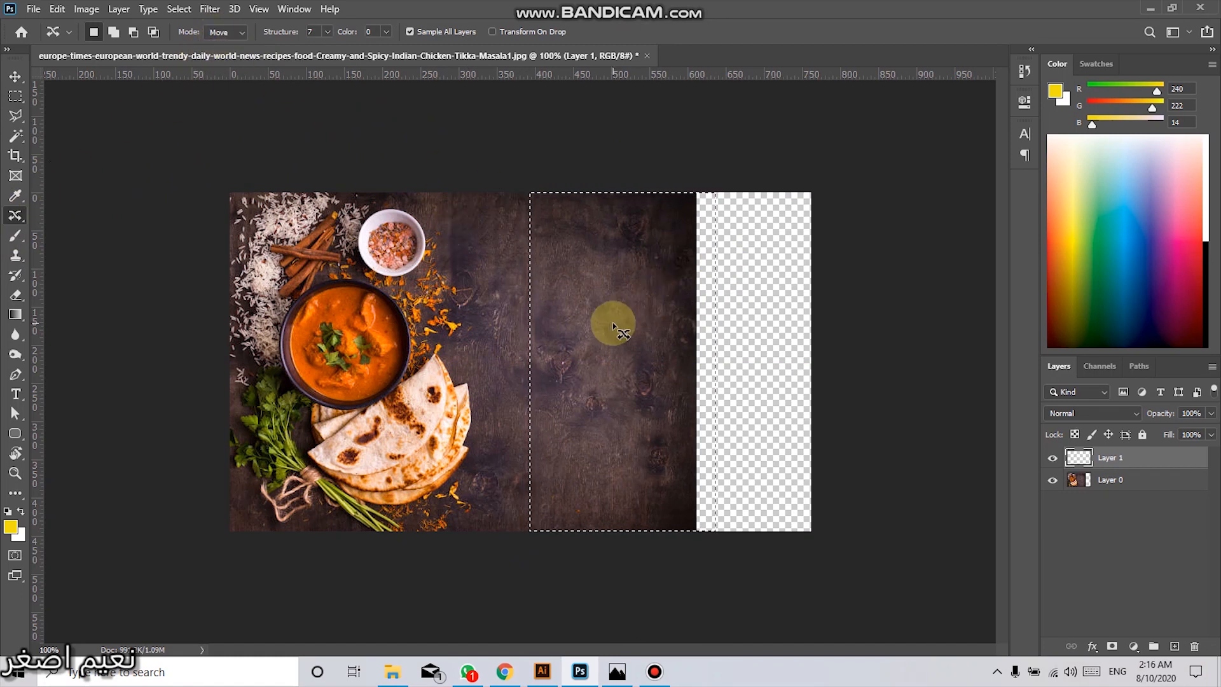
{"action": "left_click_drag", "start_coordinate": [586, 344], "coordinate": [713, 343]}
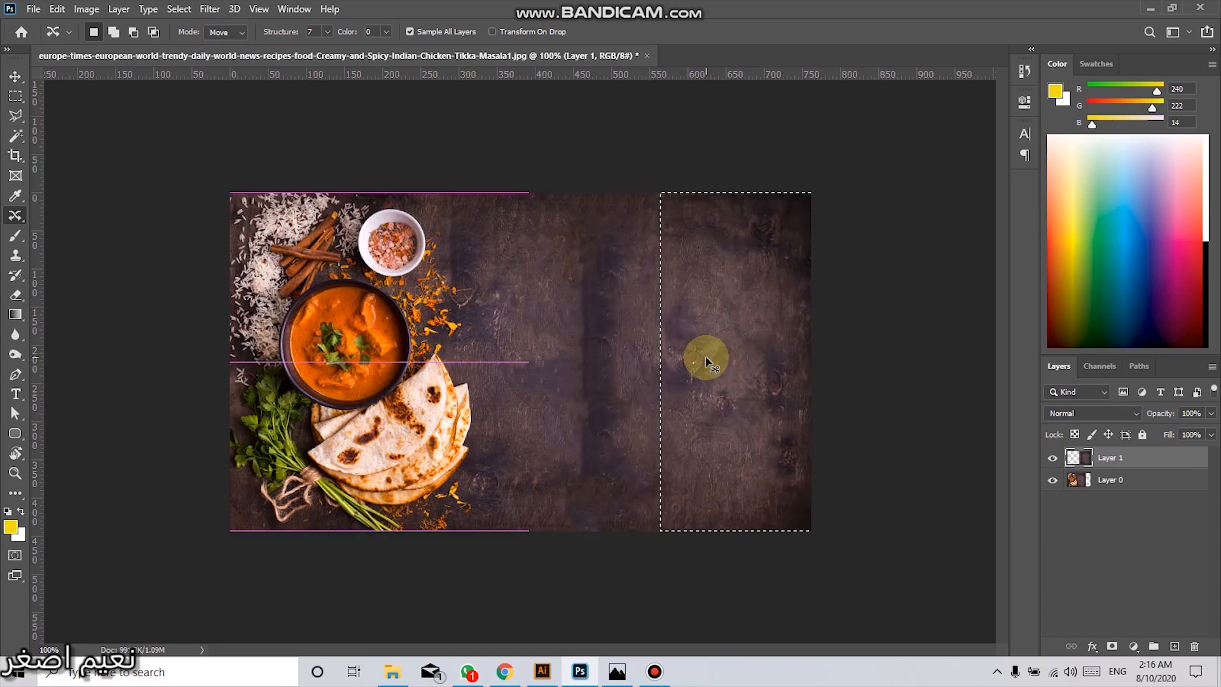
{"action": "left_click", "coordinate": [641, 395]}
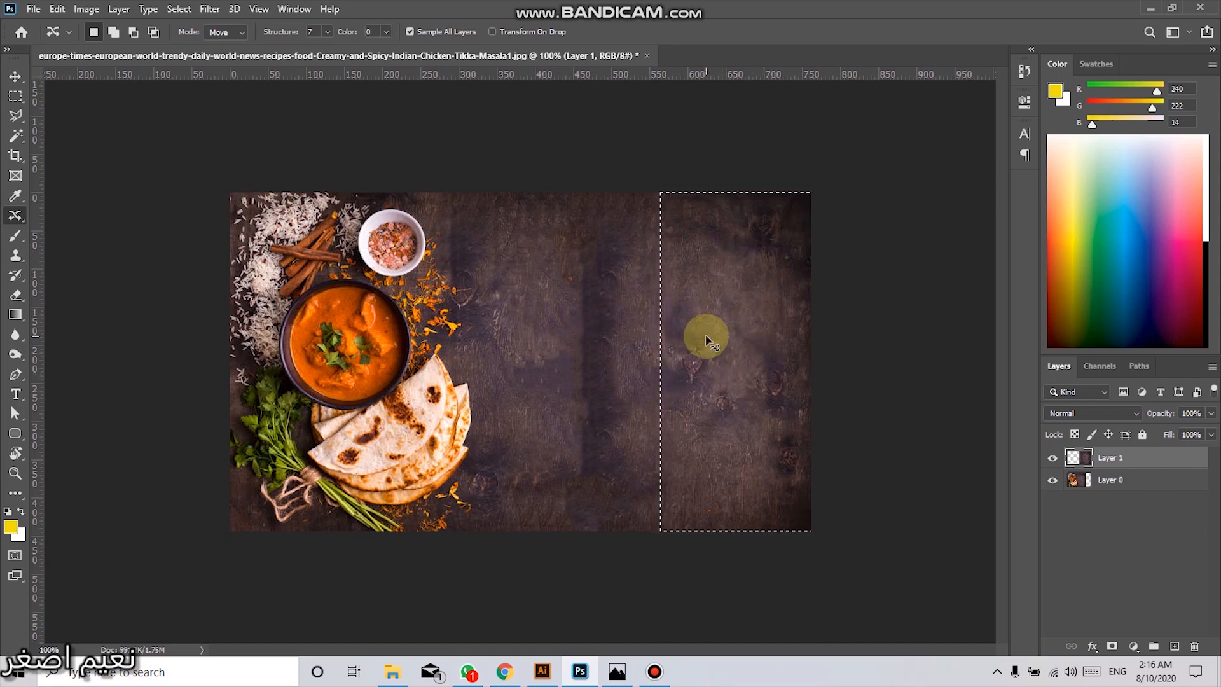
{"action": "key", "text": "ctrl+d"}
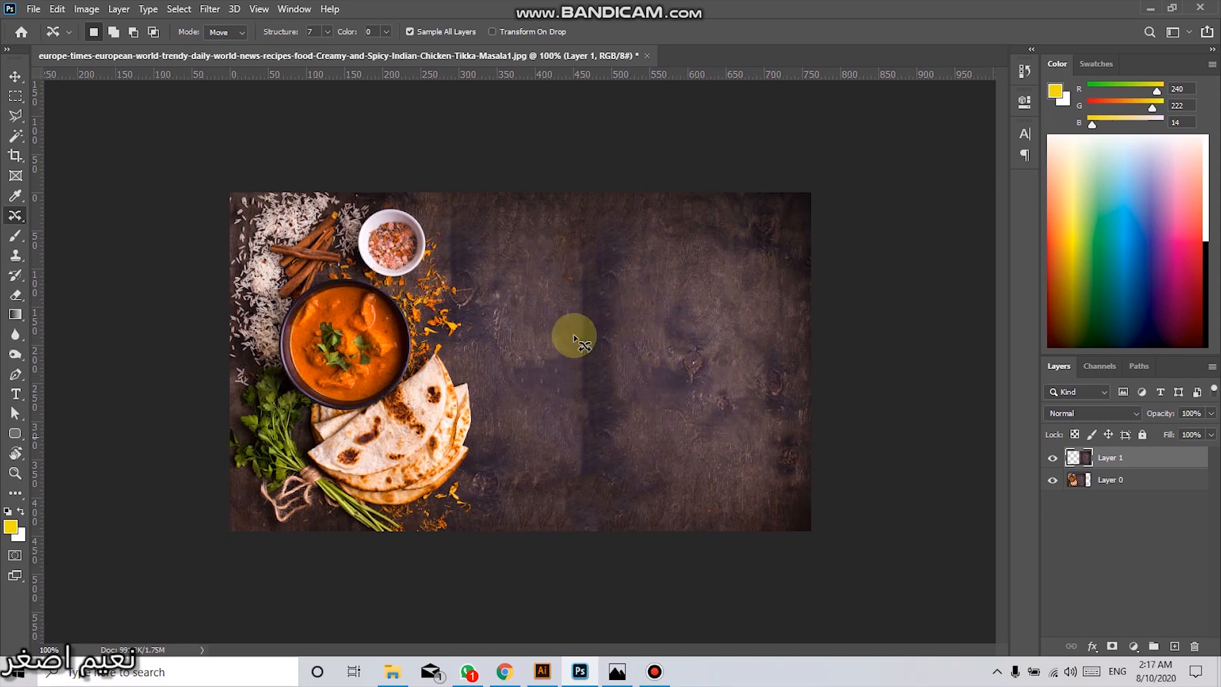
Step: Undo and redo the strip move to compare the image, undo it again, and clear the selection
{"action": "key", "text": "ctrl+z"}
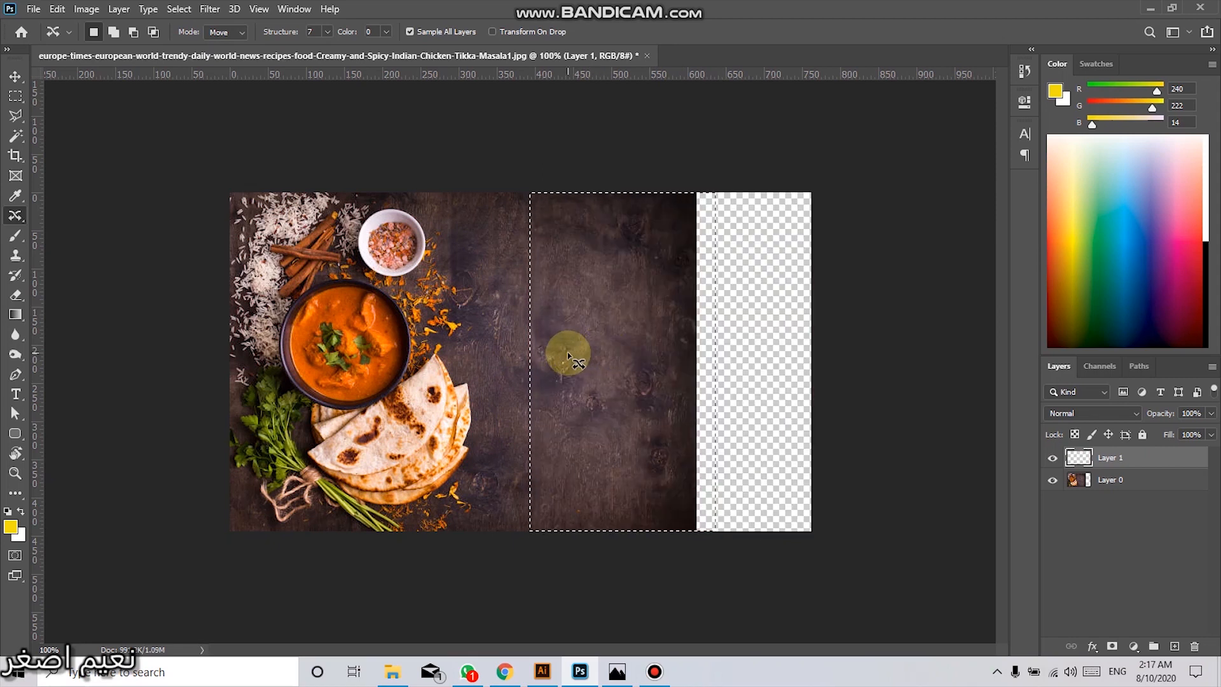
{"action": "key", "text": "ctrl+shift+z"}
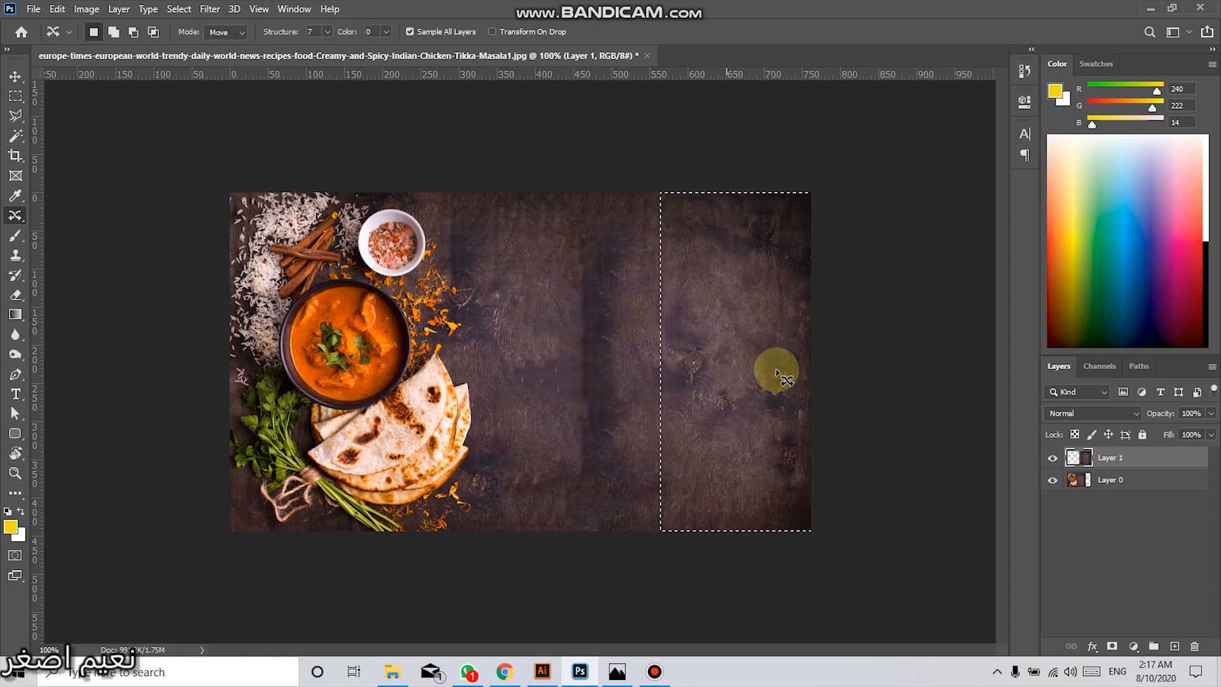
{"action": "left_click_drag", "start_coordinate": [714, 355], "coordinate": [553, 330]}
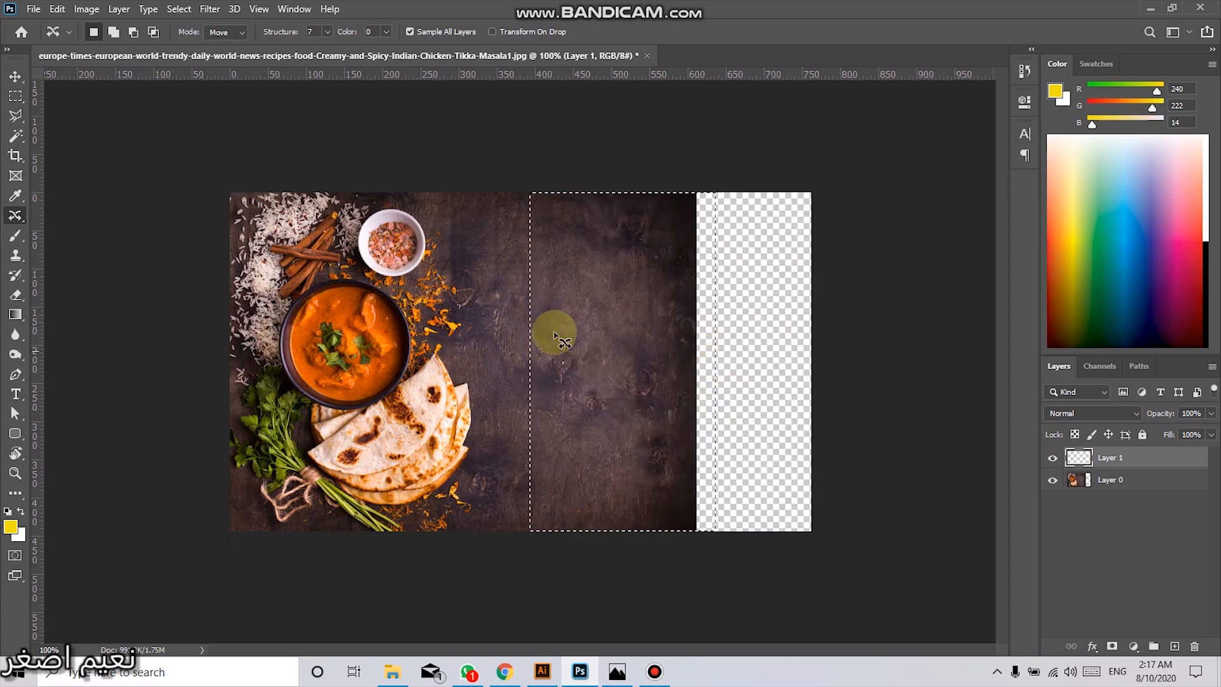
{"action": "left_click", "coordinate": [778, 369]}
Step: Try moving a small outlined patch around the tabletop's wood knot up and right with Content-Aware Move, undo it, and deselect
{"action": "mouse_move", "coordinate": [558, 341]}
{"action": "left_mouse_down"}
{"action": "mouse_move", "coordinate": [605, 358]}
{"action": "mouse_move", "coordinate": [573, 405]}
{"action": "mouse_move", "coordinate": [540, 347]}
{"action": "mouse_move", "coordinate": [567, 373]}
{"action": "left_mouse_up"}
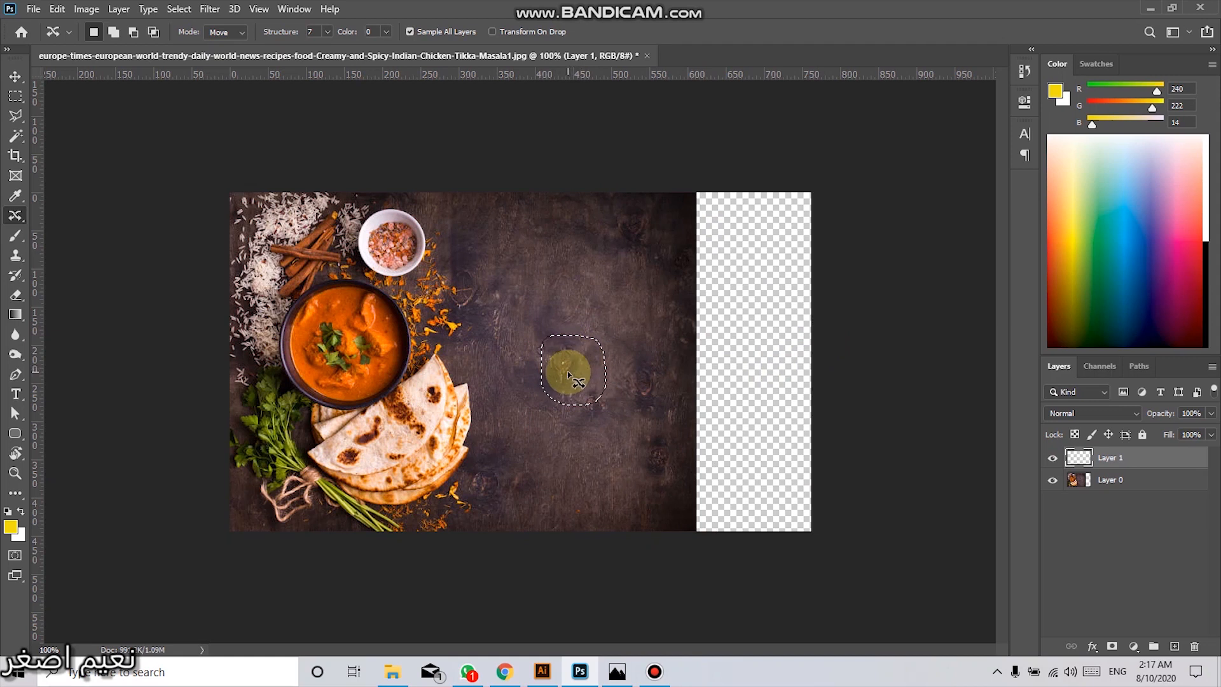
{"action": "left_click_drag", "start_coordinate": [570, 374], "coordinate": [627, 302]}
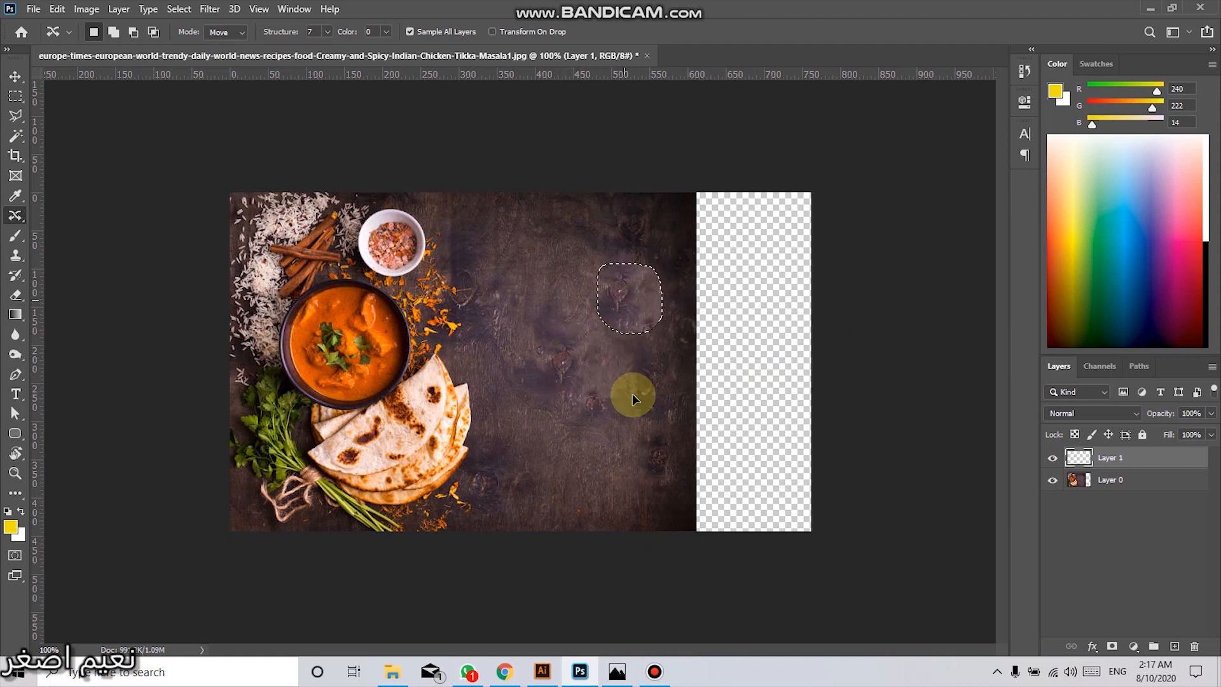
{"action": "left_click", "coordinate": [580, 341]}
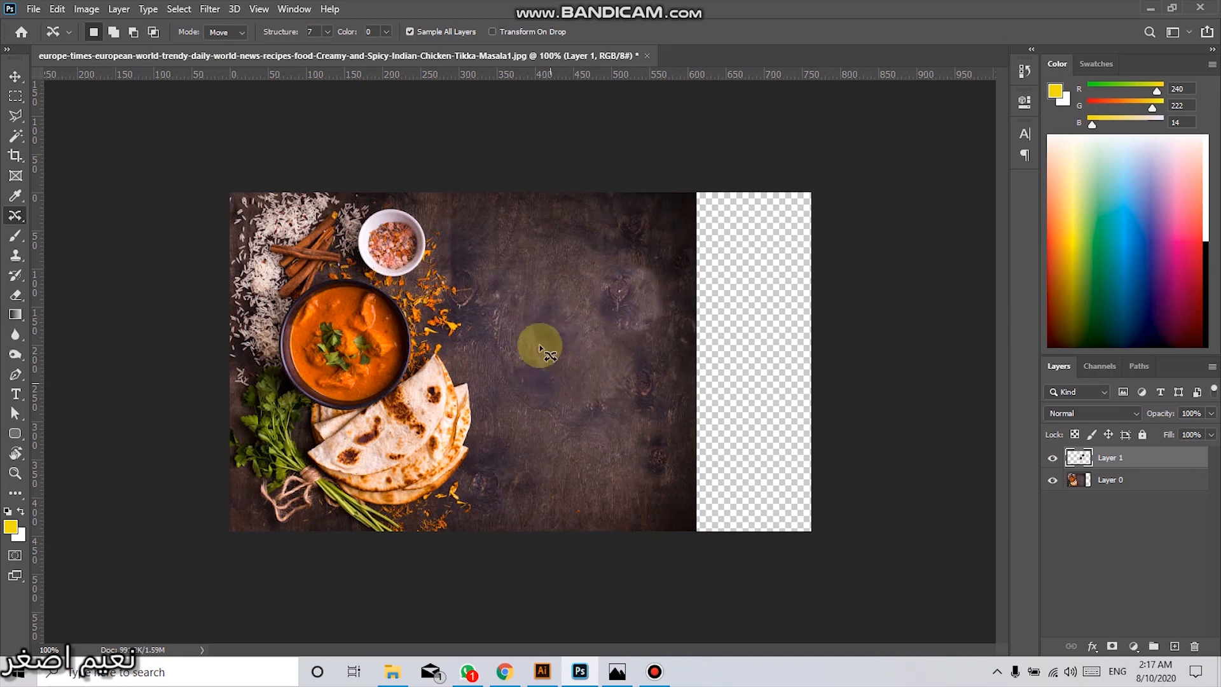
{"action": "key", "text": "ctrl+z"}
{"action": "left_click", "coordinate": [638, 295]}
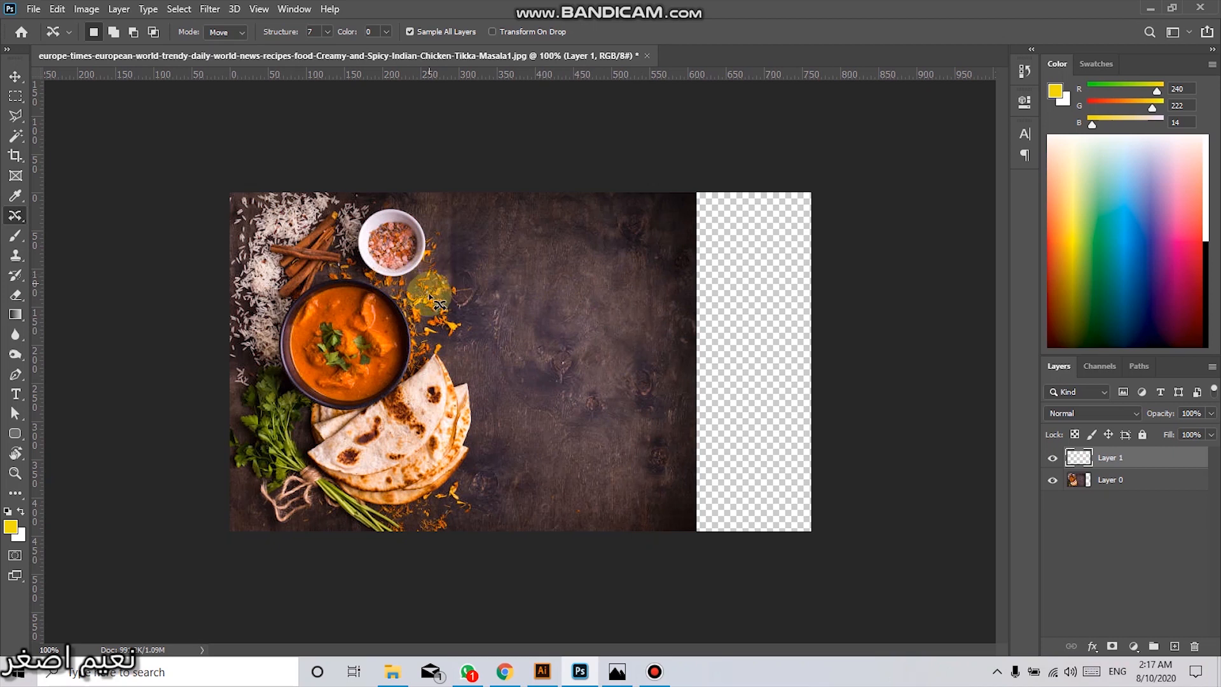
Step: Outline the pink salt bowl, try moving it onto the bare tabletop with Content-Aware Move, and undo the move
{"action": "mouse_move", "coordinate": [393, 277]}
{"action": "left_mouse_down"}
{"action": "mouse_move", "coordinate": [365, 260]}
{"action": "mouse_move", "coordinate": [362, 226]}
{"action": "mouse_move", "coordinate": [385, 213]}
{"action": "mouse_move", "coordinate": [413, 228]}
{"action": "mouse_move", "coordinate": [391, 198]}
{"action": "mouse_move", "coordinate": [364, 211]}
{"action": "mouse_move", "coordinate": [357, 259]}
{"action": "mouse_move", "coordinate": [405, 285]}
{"action": "mouse_move", "coordinate": [437, 263]}
{"action": "mouse_move", "coordinate": [446, 210]}
{"action": "left_mouse_up"}
{"action": "mouse_move", "coordinate": [393, 256]}
{"action": "left_mouse_down"}
{"action": "mouse_move", "coordinate": [530, 293]}
{"action": "mouse_move", "coordinate": [552, 312]}
{"action": "left_mouse_up"}
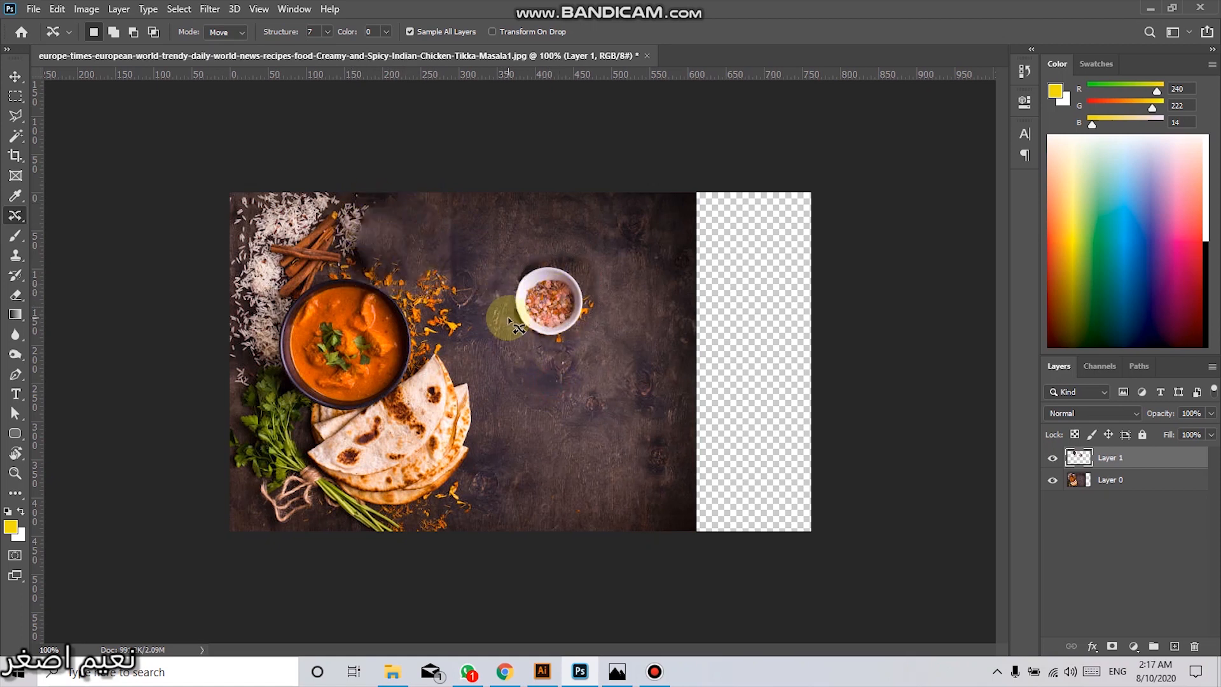
{"action": "key", "text": "ctrl+z"}
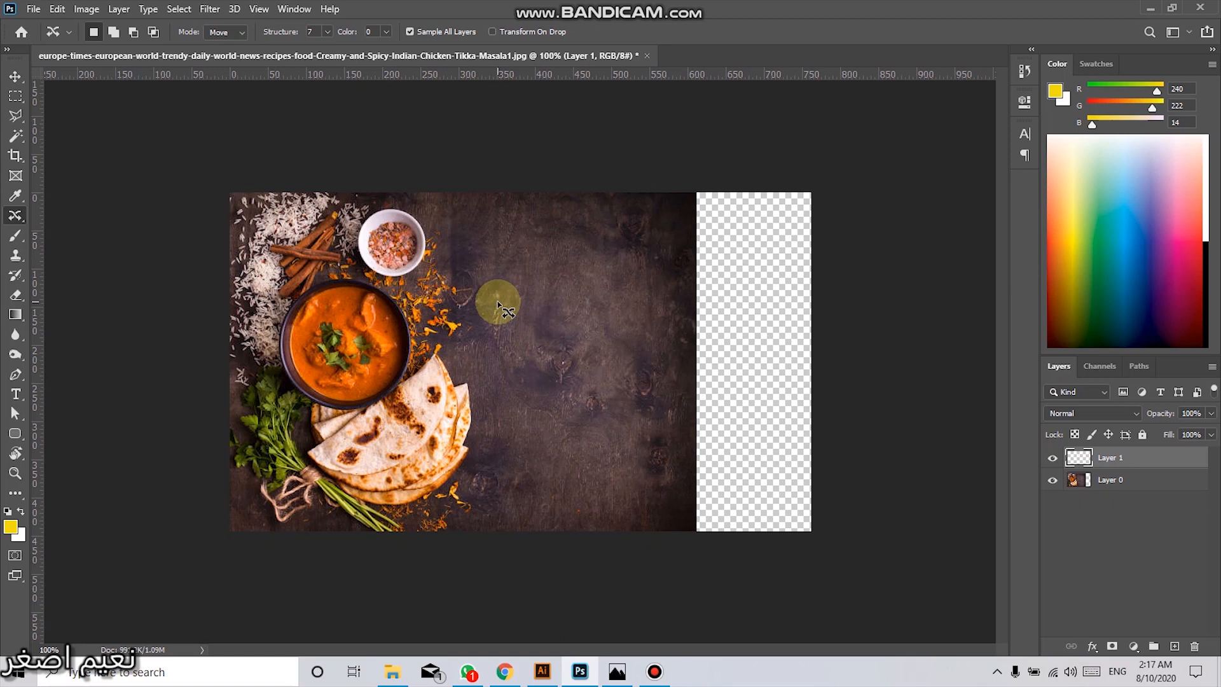
Step: Set Content-Aware Move to Extend mode, try placing a duplicate of the salt bowl on the bare tabletop, and undo it
{"action": "left_click", "coordinate": [218, 33]}
{"action": "left_click", "coordinate": [226, 57]}
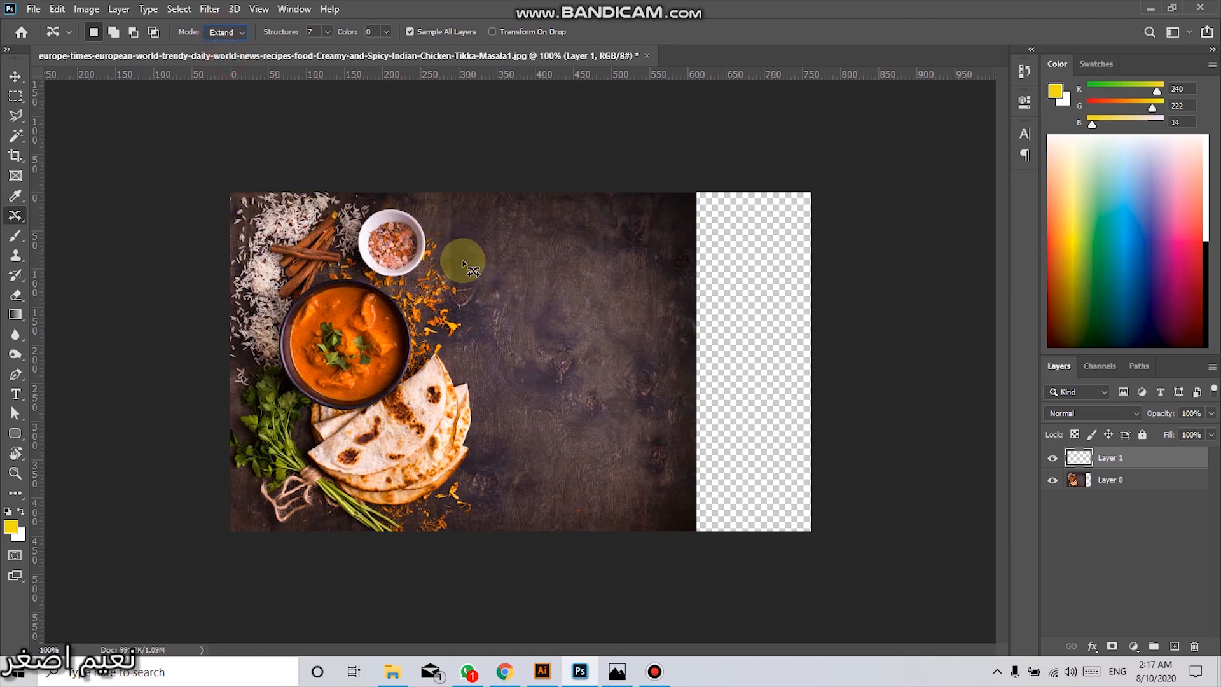
{"action": "mouse_move", "coordinate": [452, 268]}
{"action": "left_mouse_down"}
{"action": "mouse_move", "coordinate": [398, 276]}
{"action": "mouse_move", "coordinate": [356, 270]}
{"action": "mouse_move", "coordinate": [354, 211]}
{"action": "mouse_move", "coordinate": [424, 219]}
{"action": "mouse_move", "coordinate": [429, 273]}
{"action": "mouse_move", "coordinate": [525, 279]}
{"action": "left_mouse_up"}
{"action": "left_click", "coordinate": [529, 361]}
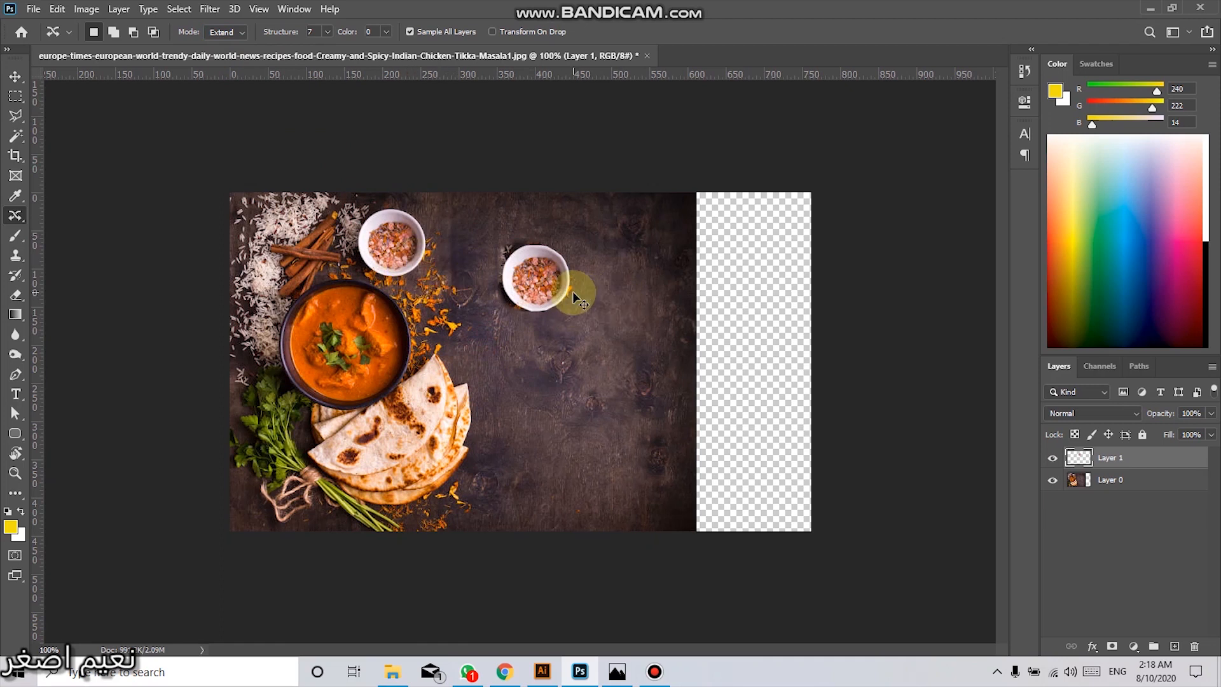
{"action": "key", "text": "ctrl+z"}
{"action": "key", "text": "ctrl+z"}
{"action": "key", "text": "ctrl+z"}
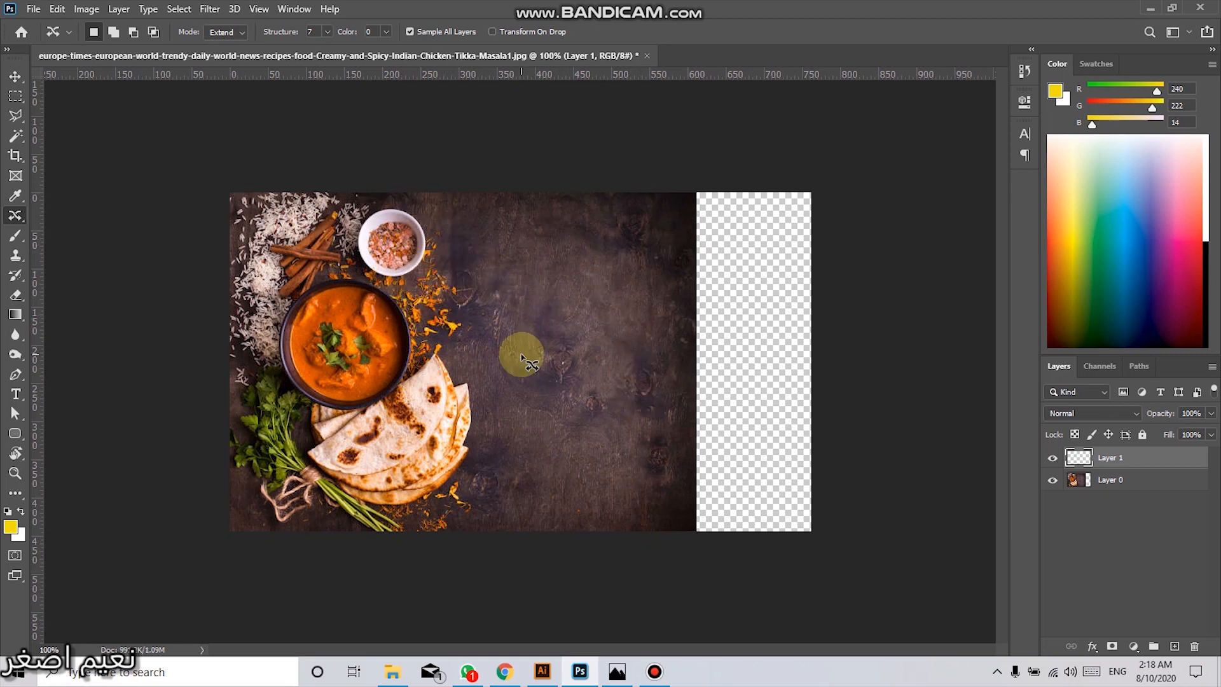
Step: Select a full-height strip of tabletop, extend it over the transparent area with Content-Aware Move in Extend mode, and deselect
{"action": "key", "text": "m"}
{"action": "left_click_drag", "start_coordinate": [519, 189], "coordinate": [701, 543]}
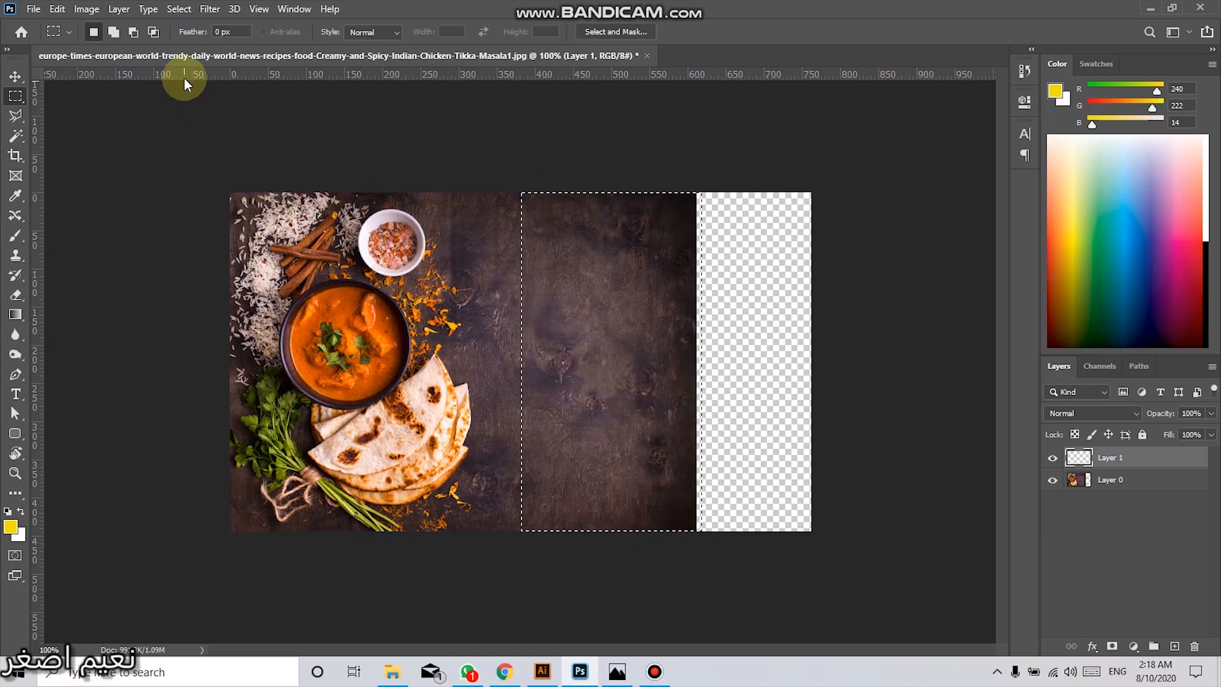
{"action": "key", "text": "j"}
{"action": "left_click", "coordinate": [222, 32]}
{"action": "left_click", "coordinate": [219, 35]}
{"action": "left_click_drag", "start_coordinate": [581, 299], "coordinate": [717, 306]}
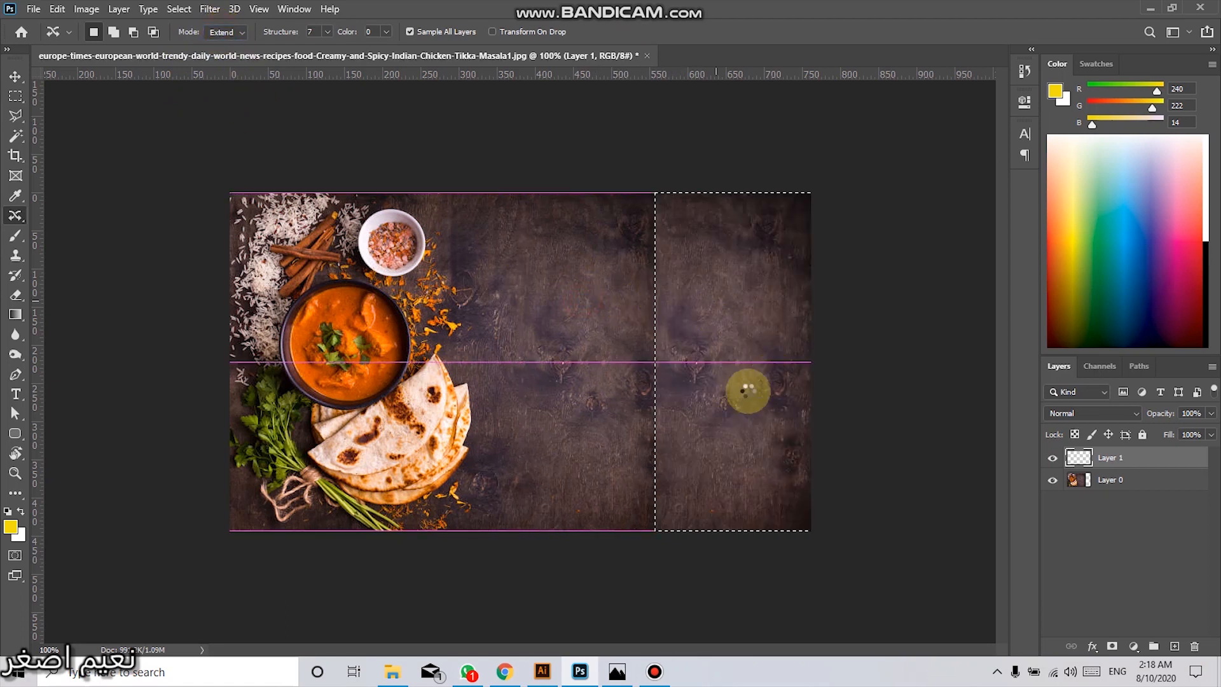
{"action": "key", "text": "ctrl+d"}
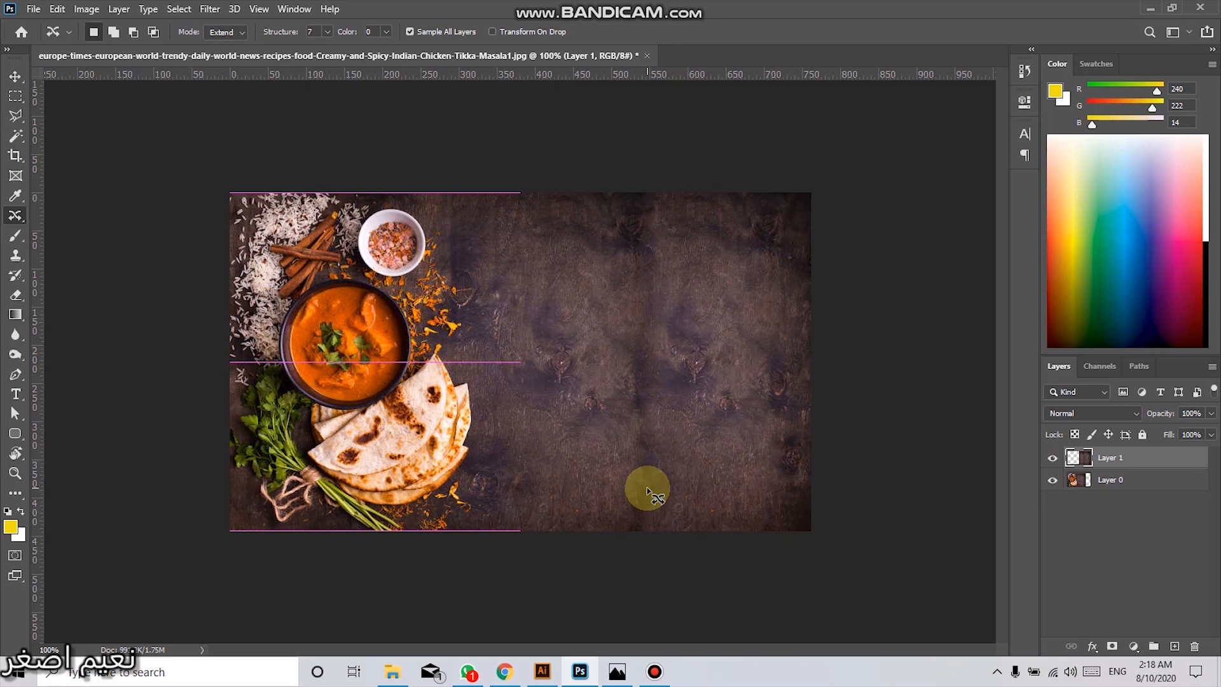
Step: Undo the tabletop extension, clear the strip selection, and keep the Content-Aware Move Tool chosen
{"action": "left_click_drag", "start_coordinate": [647, 493], "coordinate": [644, 485]}
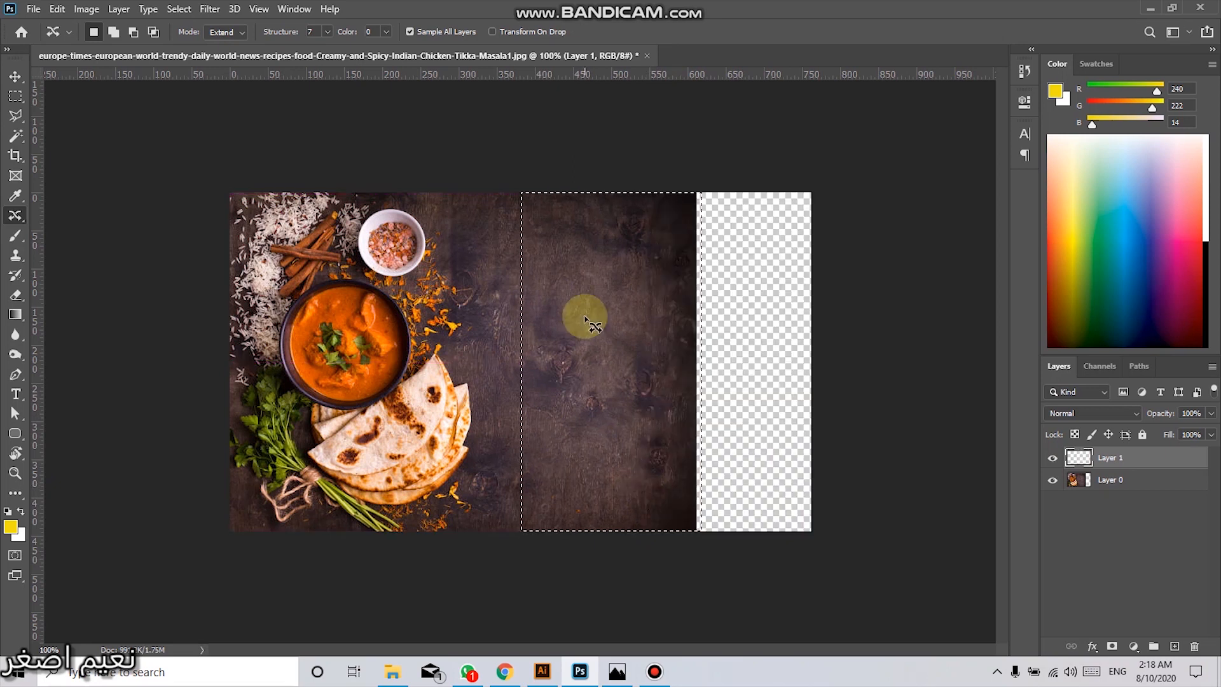
{"action": "left_click", "coordinate": [732, 344]}
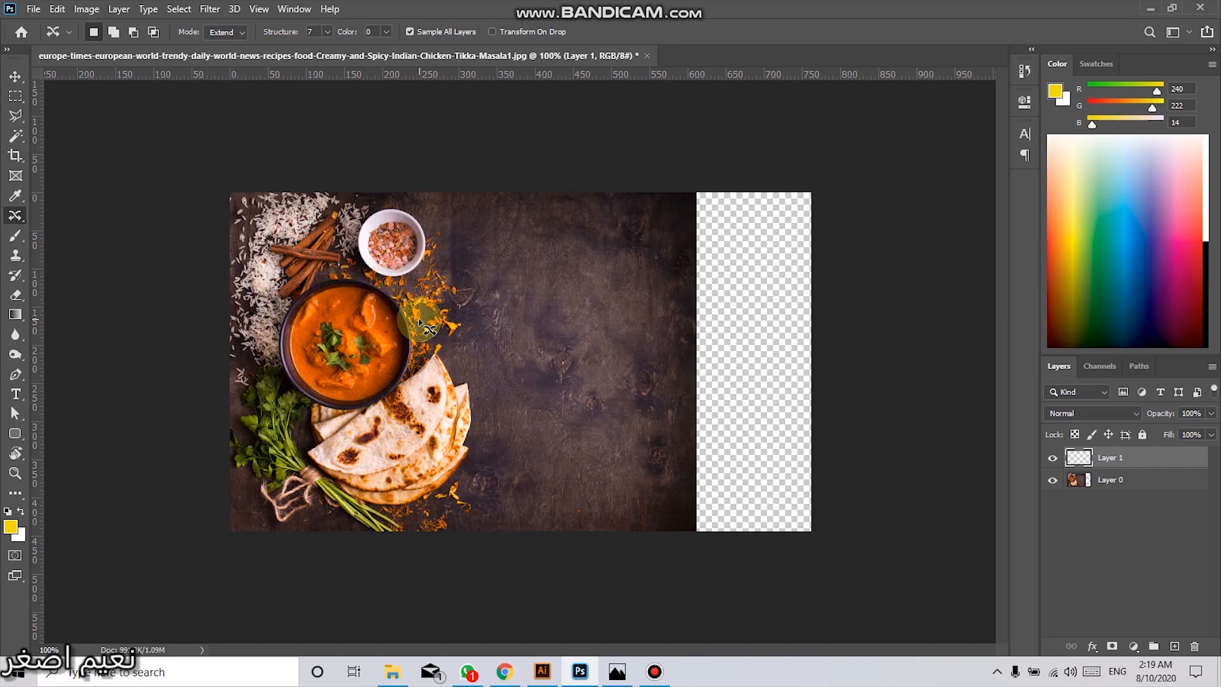
{"action": "right_click", "coordinate": [18, 218]}
{"action": "left_click", "coordinate": [52, 258]}
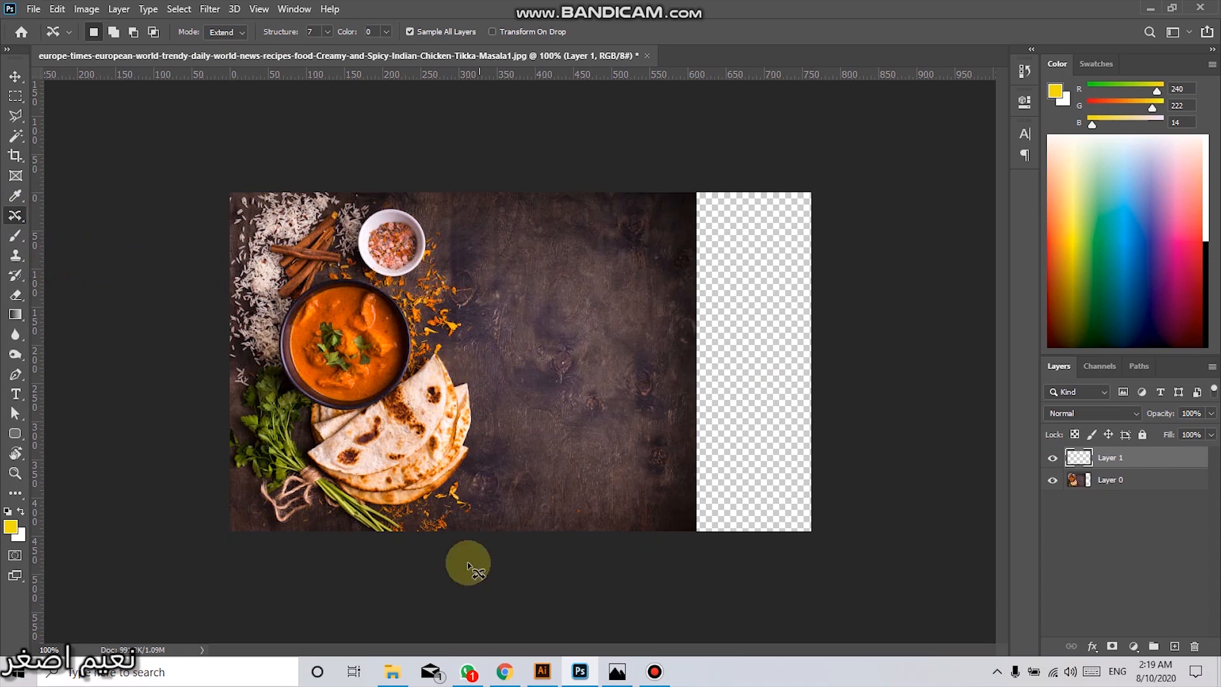
Step: Open the unnamed seascape image from the 7 Class folder in Photoshop and close the food image without saving its changes
{"action": "left_click", "coordinate": [511, 678]}
{"action": "left_click", "coordinate": [506, 676]}
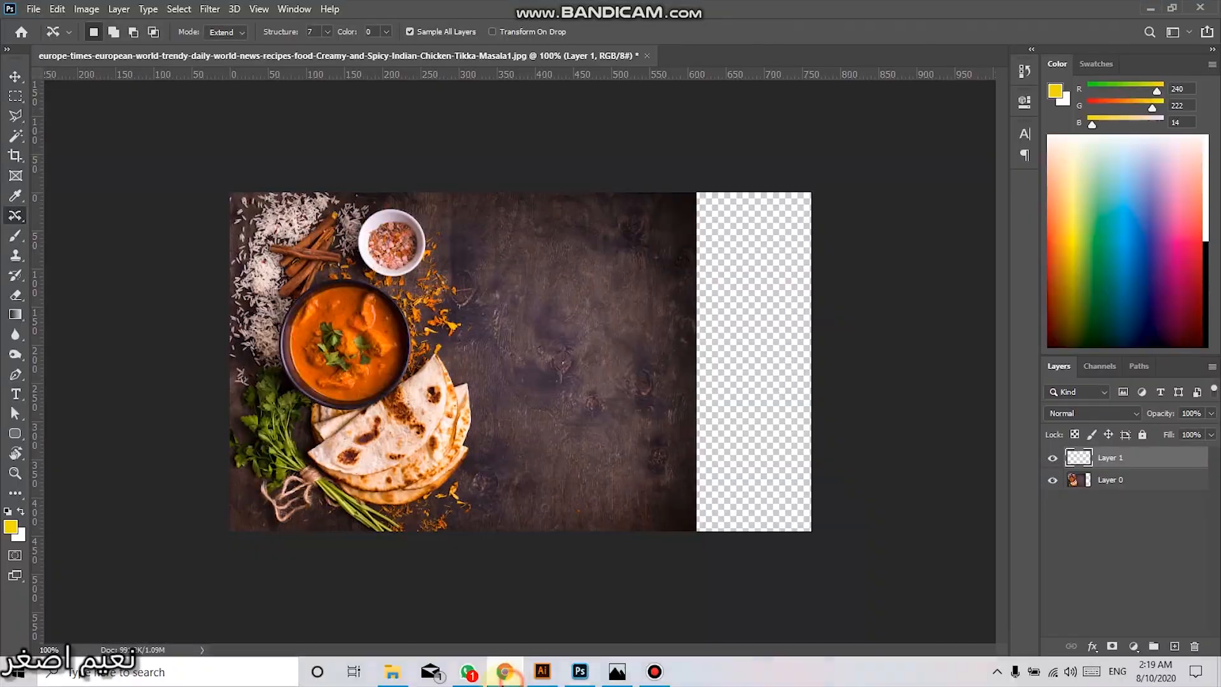
{"action": "left_click", "coordinate": [392, 673]}
{"action": "left_click", "coordinate": [427, 448]}
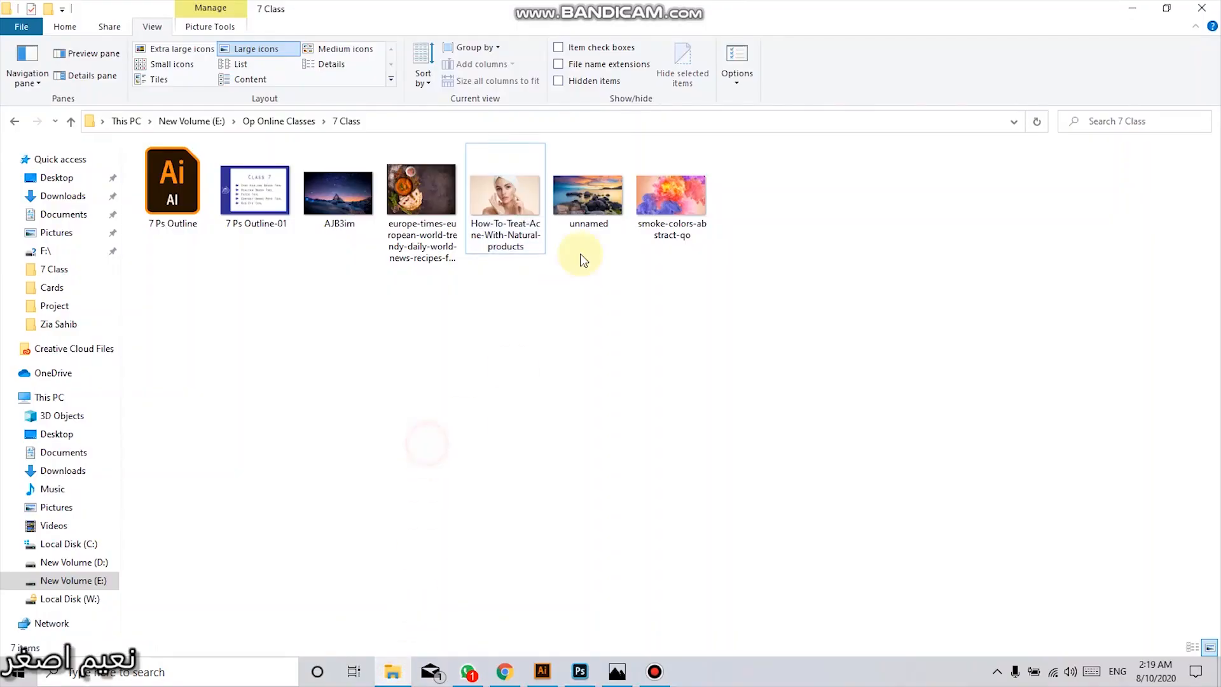
{"action": "left_click", "coordinate": [638, 228]}
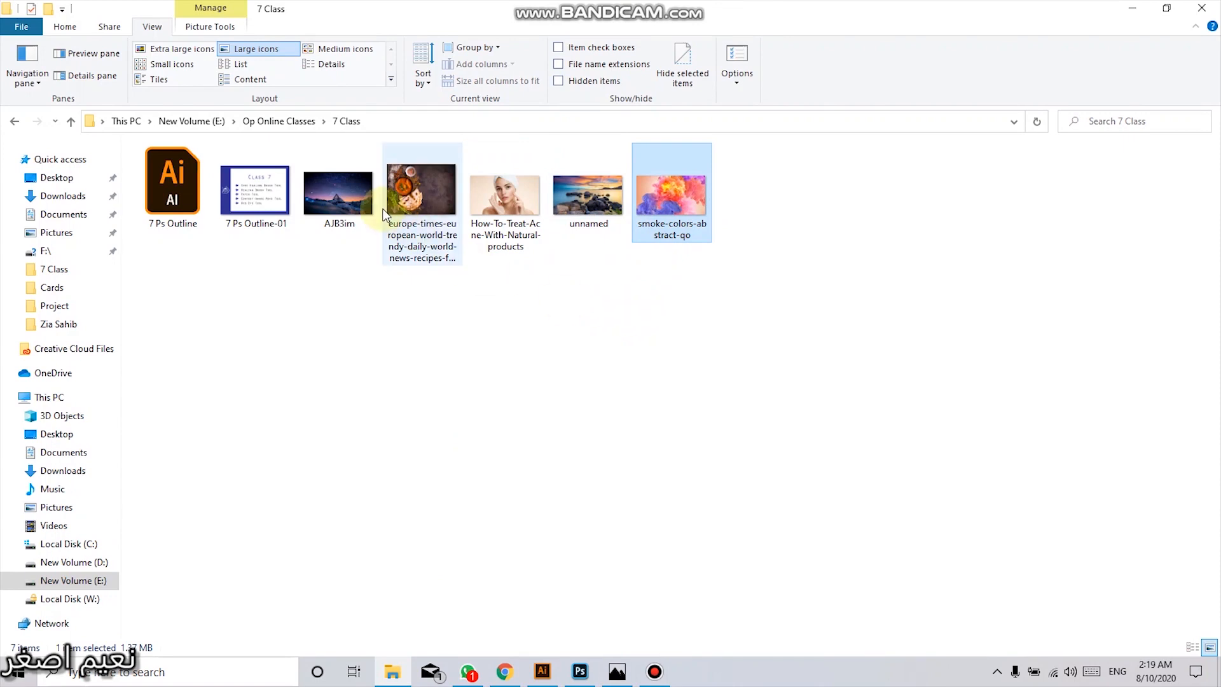
{"action": "left_click", "coordinate": [594, 212]}
{"action": "left_click_drag", "start_coordinate": [592, 223], "coordinate": [526, 184]}
{"action": "left_click_drag", "start_coordinate": [681, 66], "coordinate": [683, 64]}
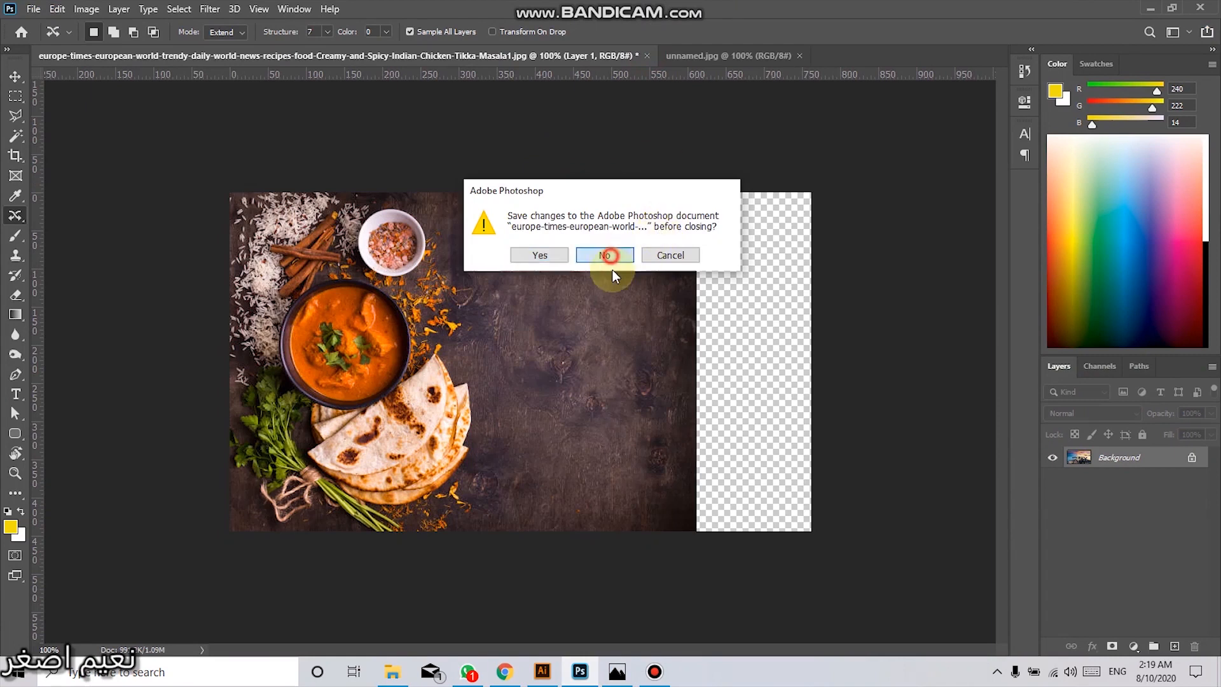
{"action": "left_click", "coordinate": [608, 255]}
Step: Unlock the seascape's Background layer and choose the Patch Tool
{"action": "key", "text": "ctrl+0"}
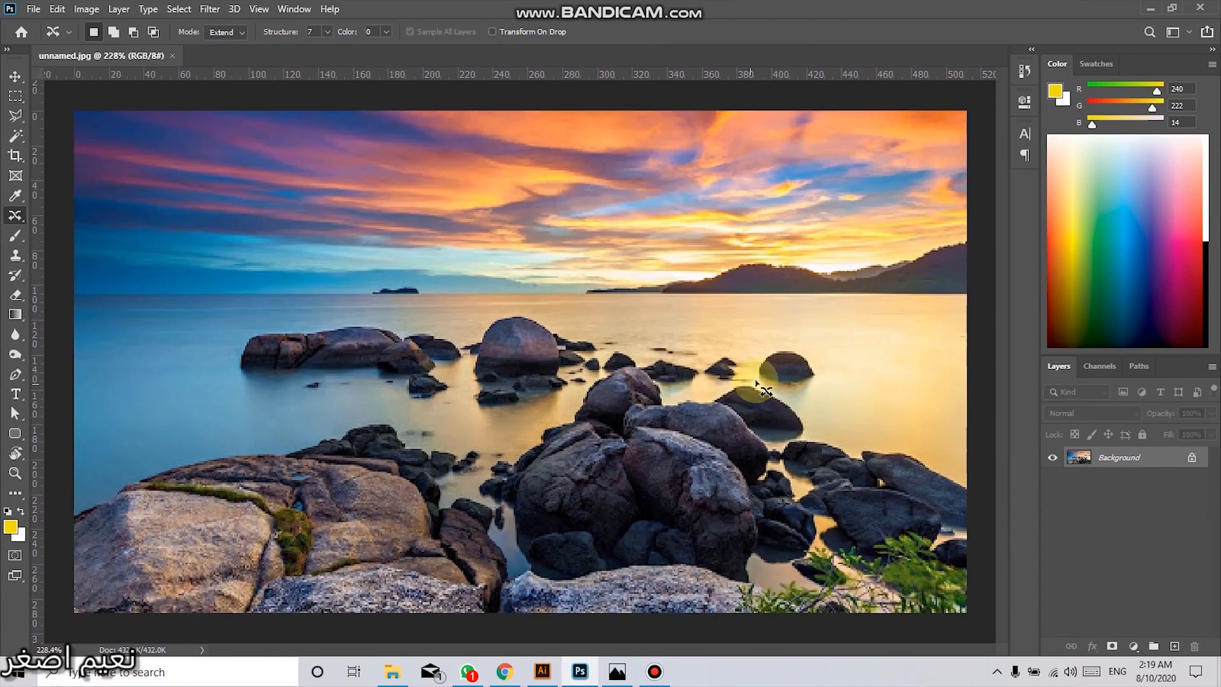
{"action": "scroll", "coordinate": [756, 382], "scroll_direction": "down", "scroll_amount": 4}
{"action": "left_click", "coordinate": [747, 380]}
{"action": "scroll", "coordinate": [698, 382], "scroll_direction": "up", "scroll_amount": 4}
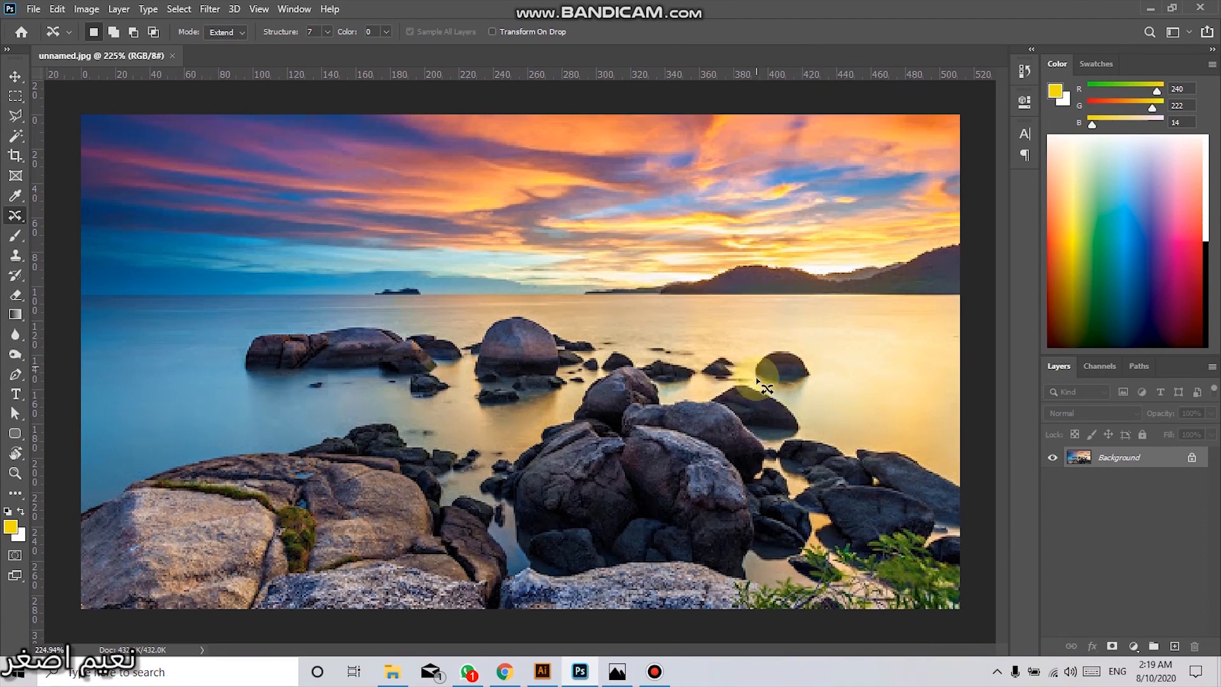
{"action": "left_click", "coordinate": [1192, 457]}
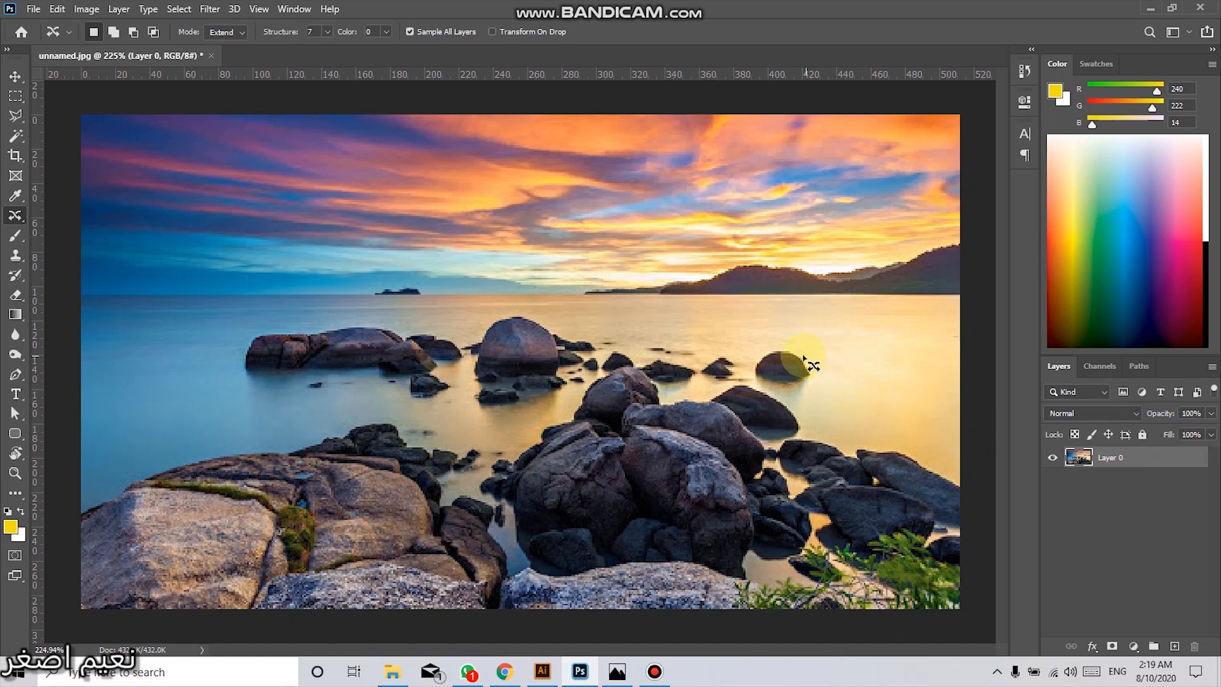
{"action": "right_click", "coordinate": [15, 215]}
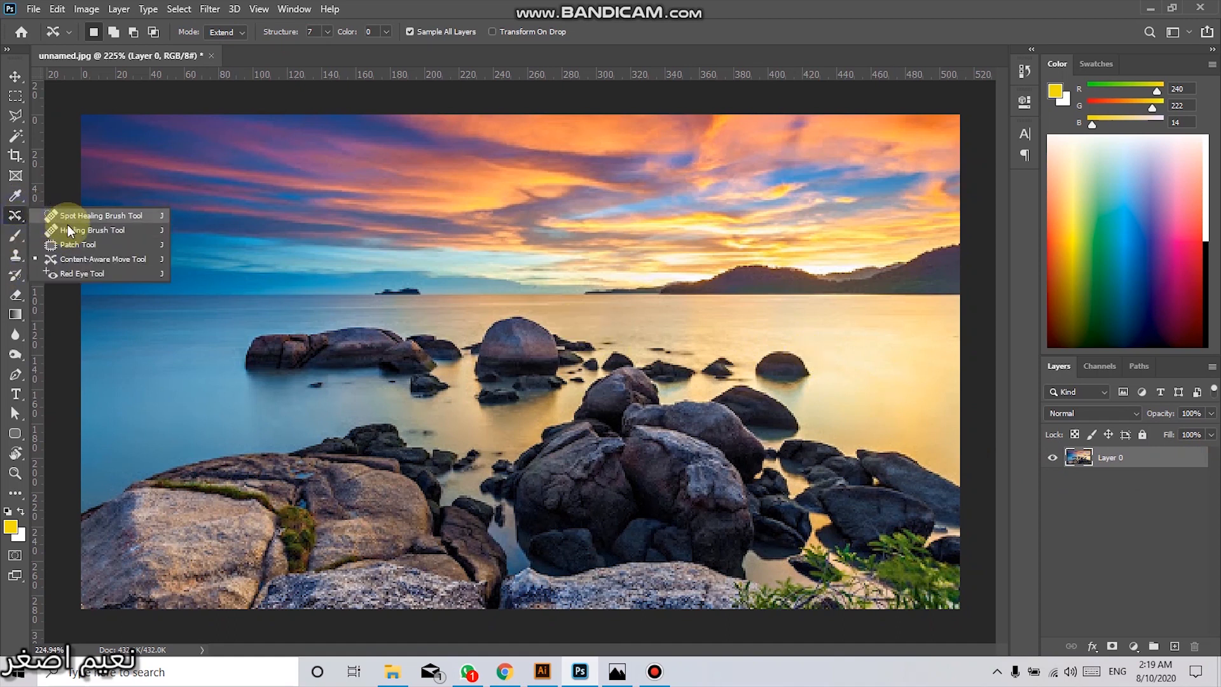
{"action": "left_click", "coordinate": [64, 245]}
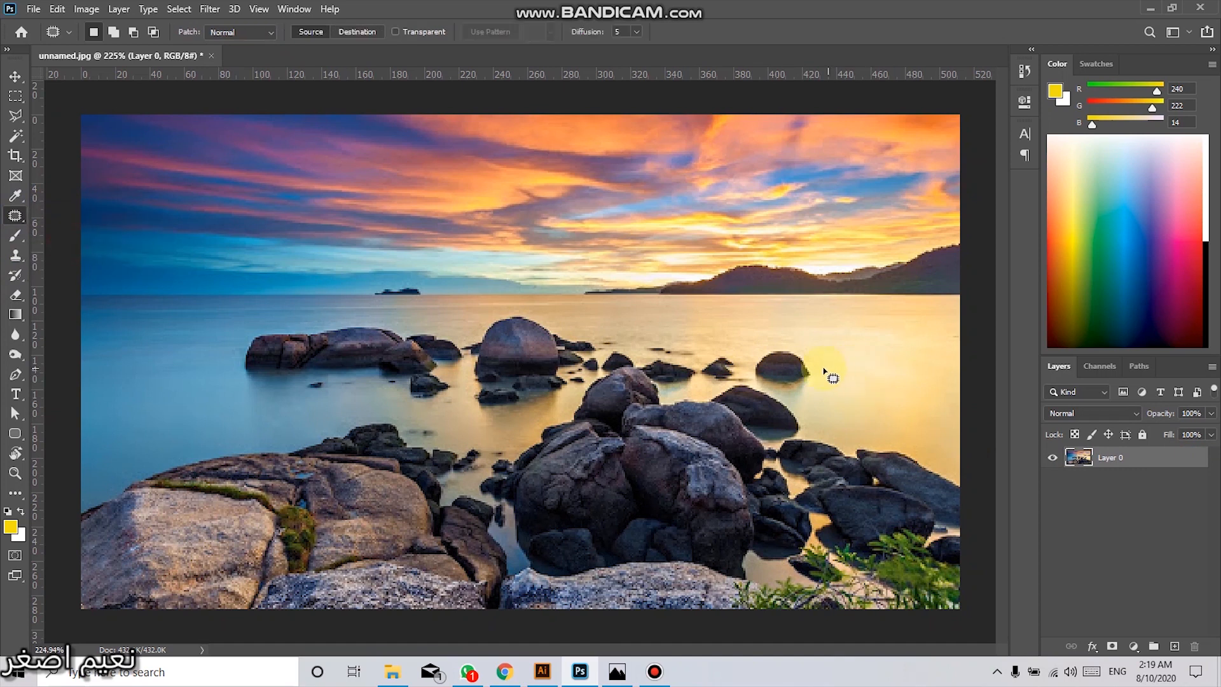
Step: Try duplicating the small rock onto the open water beside it with the Patch Tool in Destination mode, and undo the copy
{"action": "left_click", "coordinate": [341, 32]}
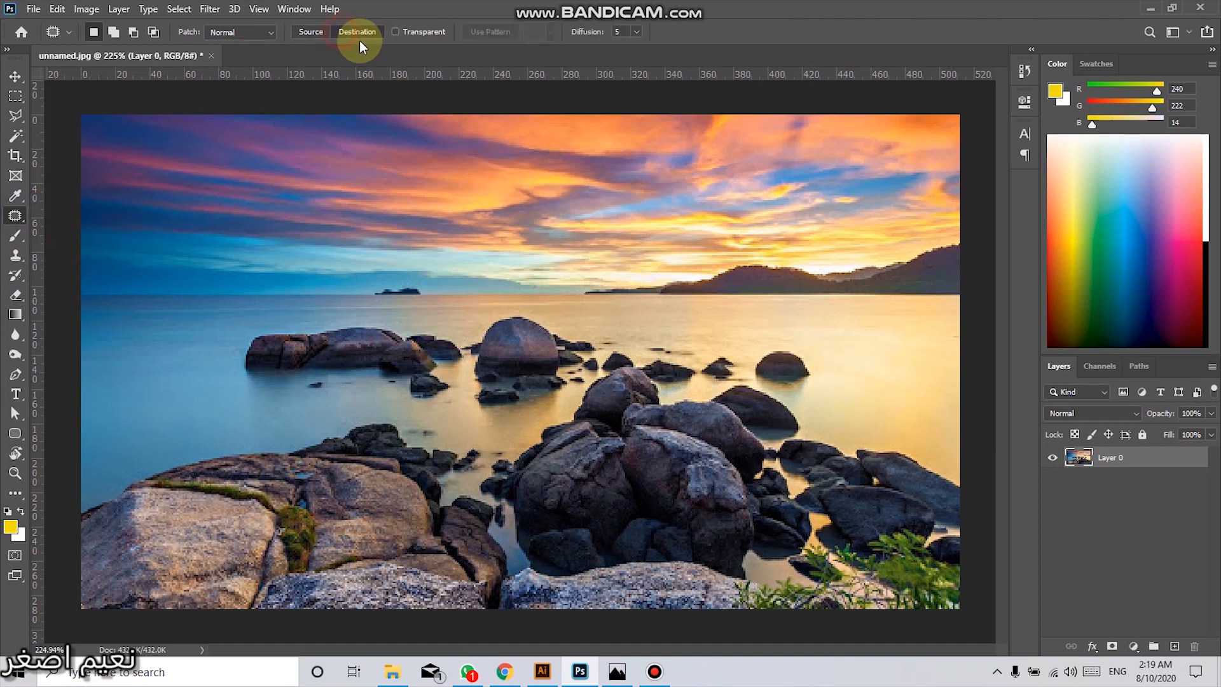
{"action": "mouse_move", "coordinate": [804, 357]}
{"action": "left_mouse_down"}
{"action": "mouse_move", "coordinate": [750, 348]}
{"action": "mouse_move", "coordinate": [751, 386]}
{"action": "mouse_move", "coordinate": [805, 389]}
{"action": "mouse_move", "coordinate": [820, 369]}
{"action": "mouse_move", "coordinate": [784, 370]}
{"action": "mouse_move", "coordinate": [851, 376]}
{"action": "left_mouse_up"}
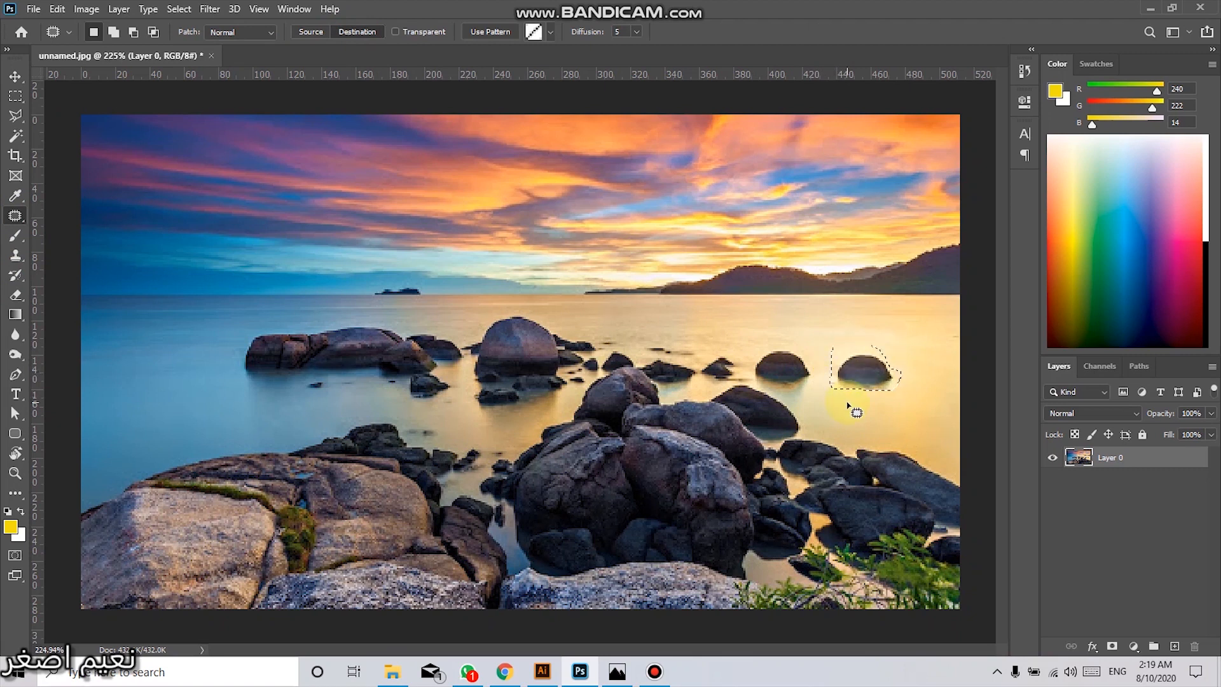
{"action": "left_click", "coordinate": [843, 405]}
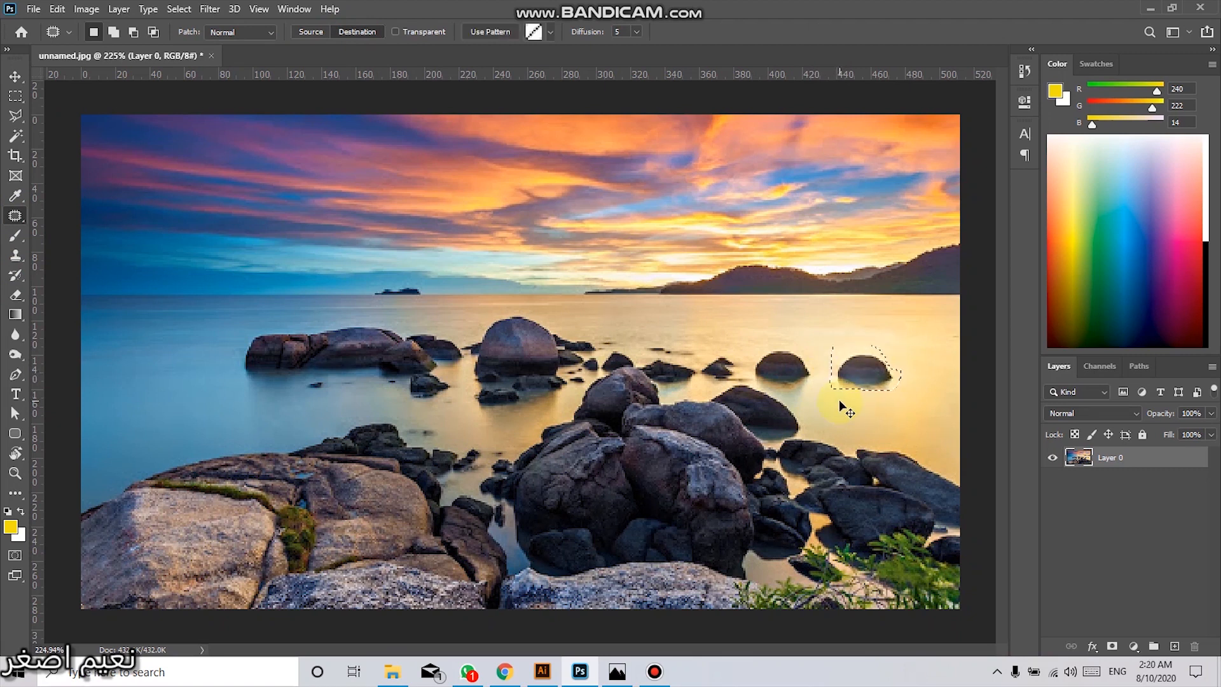
{"action": "key", "text": "ctrl+z"}
Step: Patch the small rock with nearby open water in Source mode, patch the leftover smudge the same way, and deselect
{"action": "left_click", "coordinate": [313, 32]}
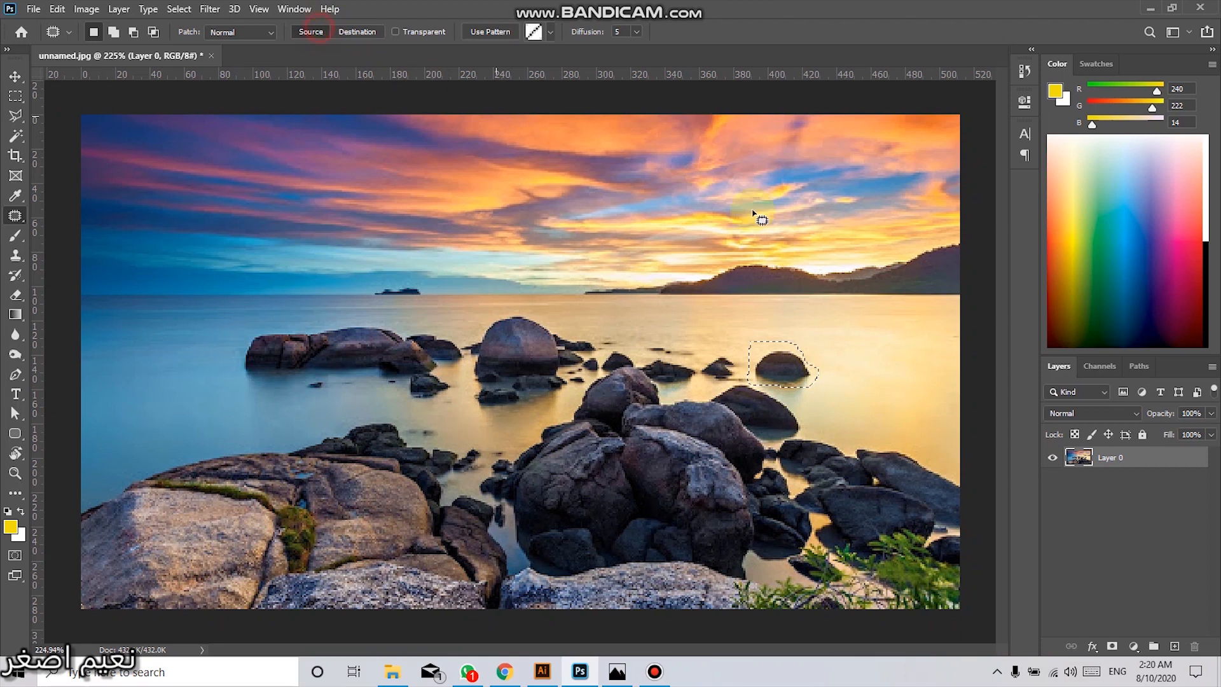
{"action": "left_click_drag", "start_coordinate": [792, 365], "coordinate": [877, 372]}
{"action": "left_click", "coordinate": [869, 414]}
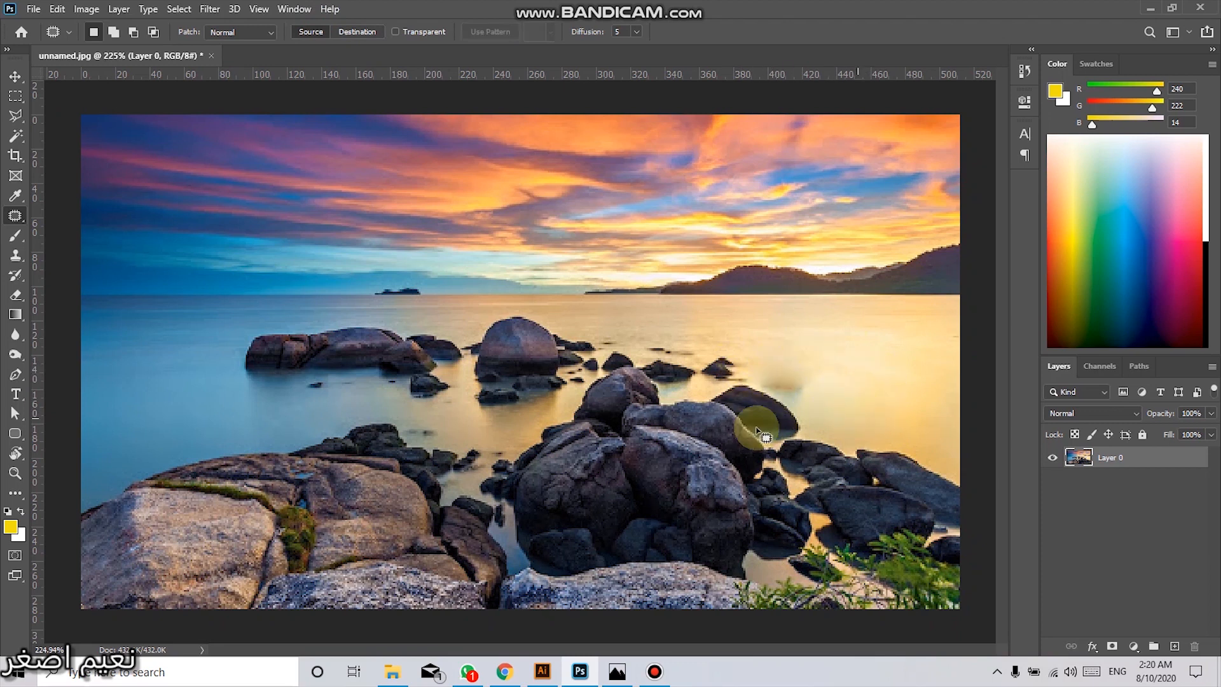
{"action": "left_click_drag", "start_coordinate": [808, 383], "coordinate": [763, 374]}
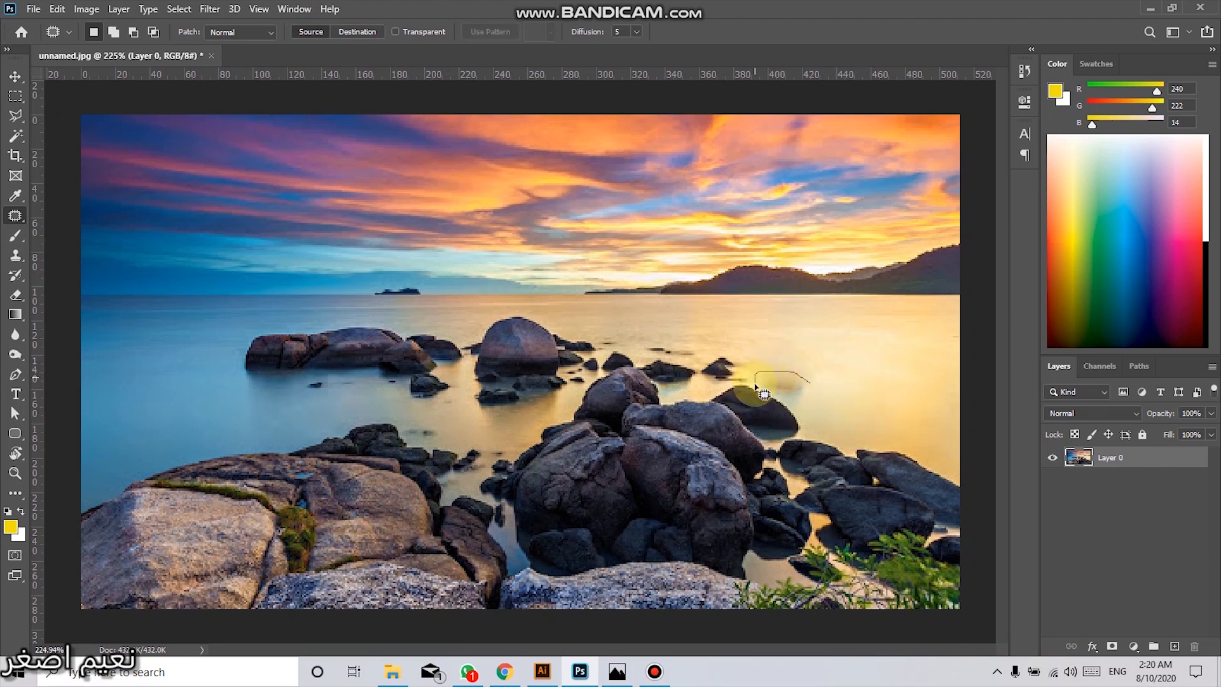
{"action": "mouse_move", "coordinate": [793, 415]}
{"action": "left_mouse_down"}
{"action": "mouse_move", "coordinate": [812, 414]}
{"action": "mouse_move", "coordinate": [812, 395]}
{"action": "mouse_move", "coordinate": [870, 397]}
{"action": "left_mouse_up"}
{"action": "left_click", "coordinate": [852, 415]}
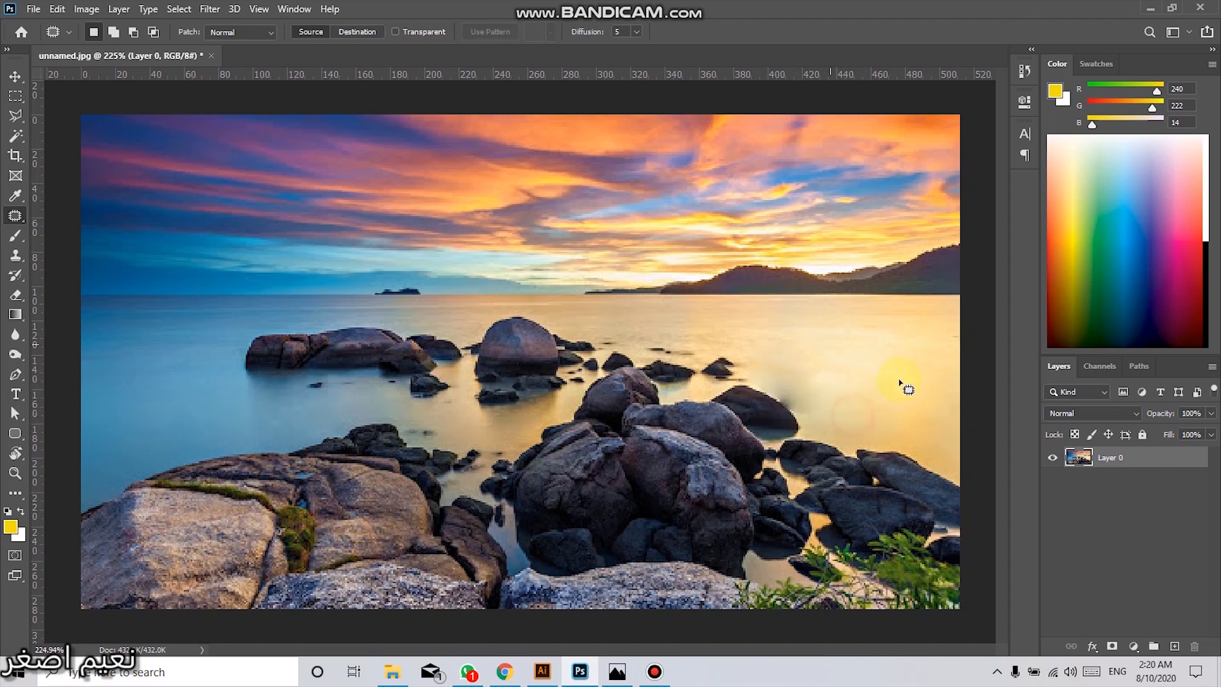
Step: Undo the Source-mode patches over the small rock and clear its selection
{"action": "key", "text": "ctrl+z"}
{"action": "key", "text": "ctrl+z"}
{"action": "key", "text": "ctrl+z"}
{"action": "key", "text": "ctrl+z"}
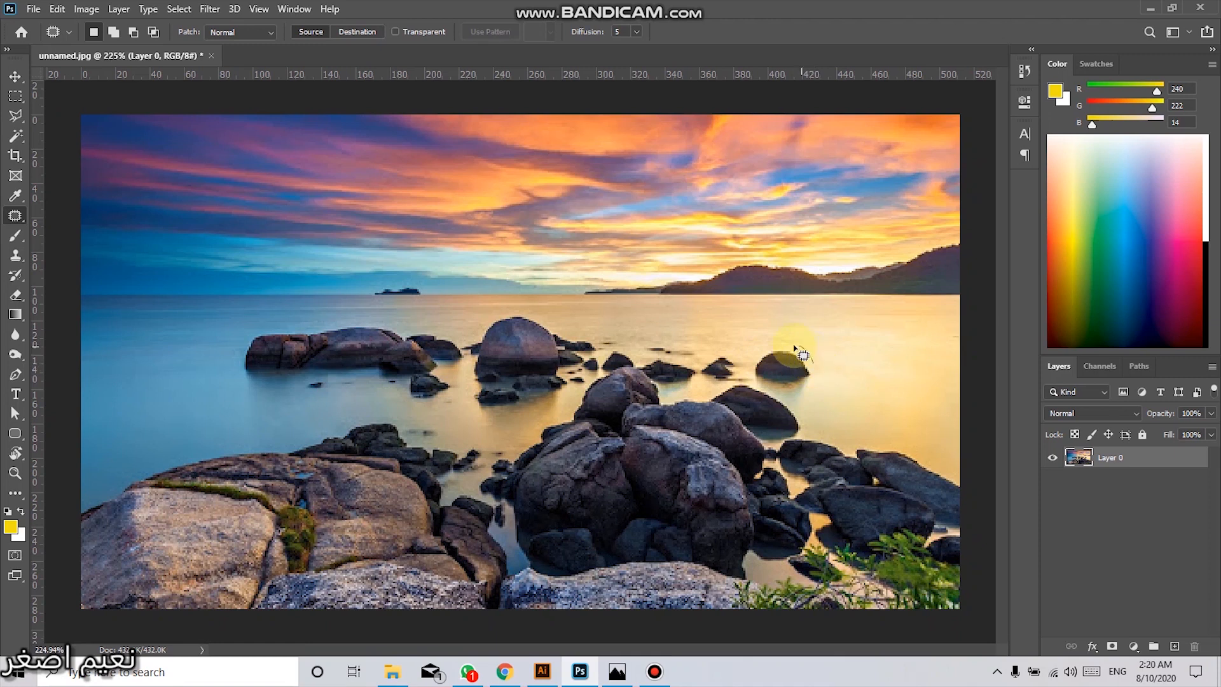
Step: Try removing the outlined small rock with a Content-Aware fill in Normal mode at 100% opacity, and undo the fill
{"action": "mouse_move", "coordinate": [754, 380]}
{"action": "left_mouse_down"}
{"action": "mouse_move", "coordinate": [807, 403]}
{"action": "mouse_move", "coordinate": [816, 343]}
{"action": "left_mouse_up"}
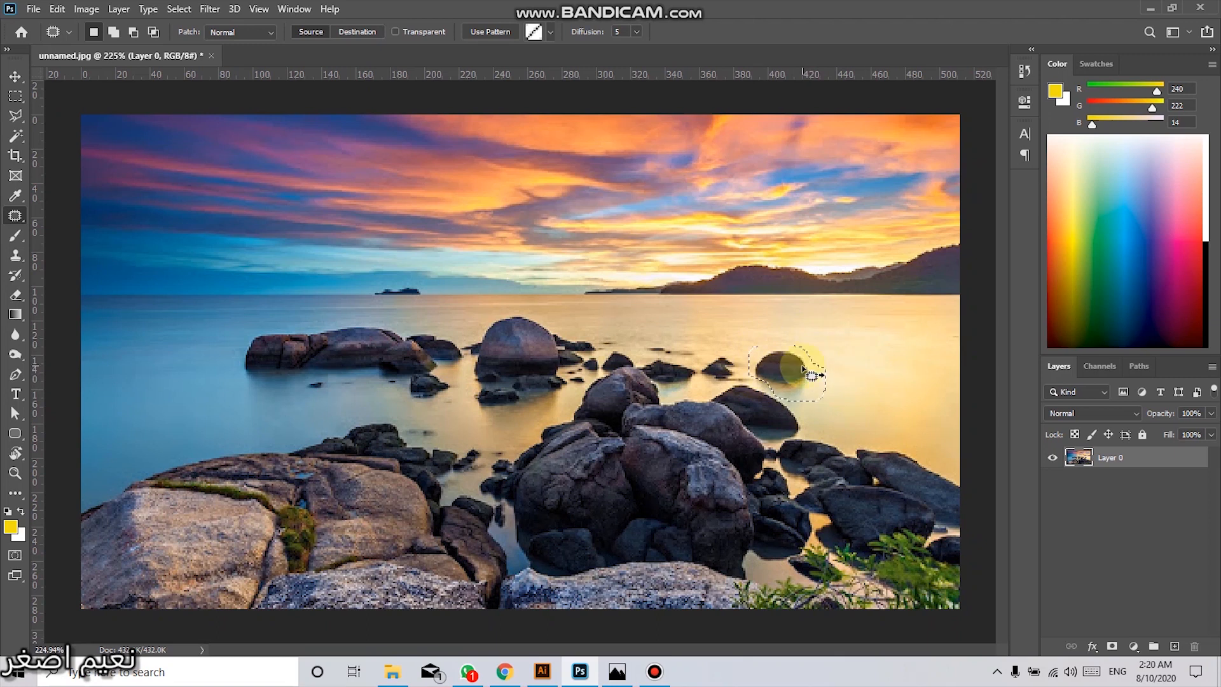
{"action": "left_click", "coordinate": [65, 8]}
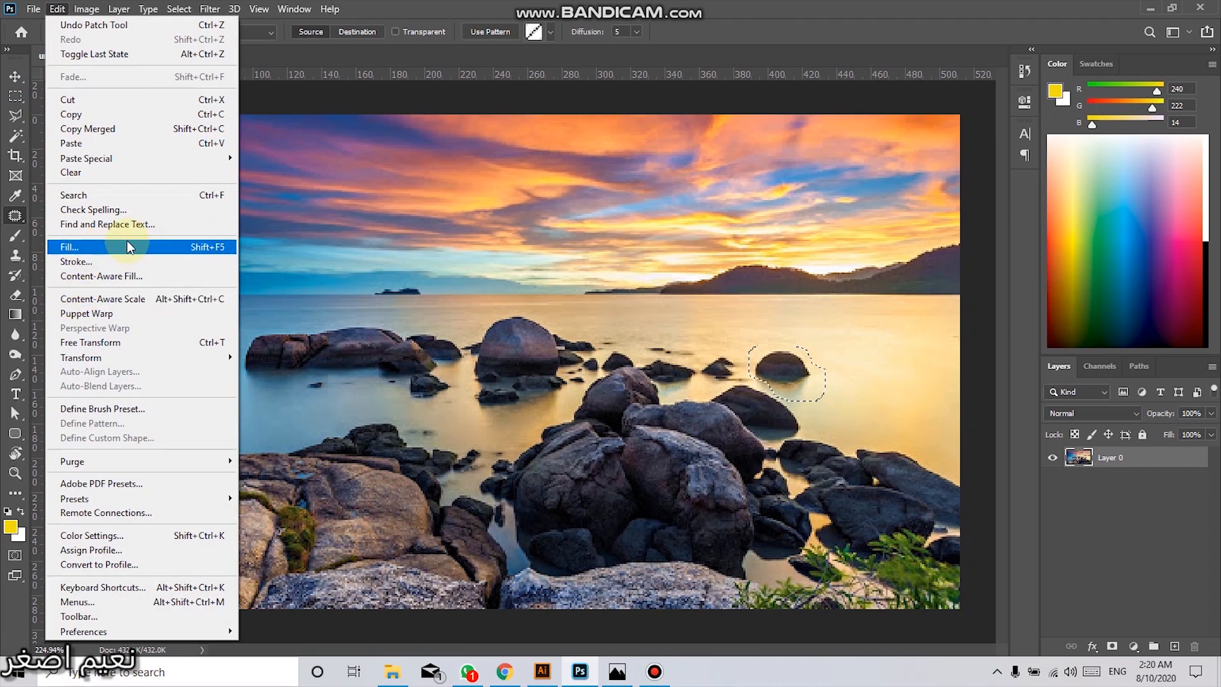
{"action": "left_click", "coordinate": [209, 252]}
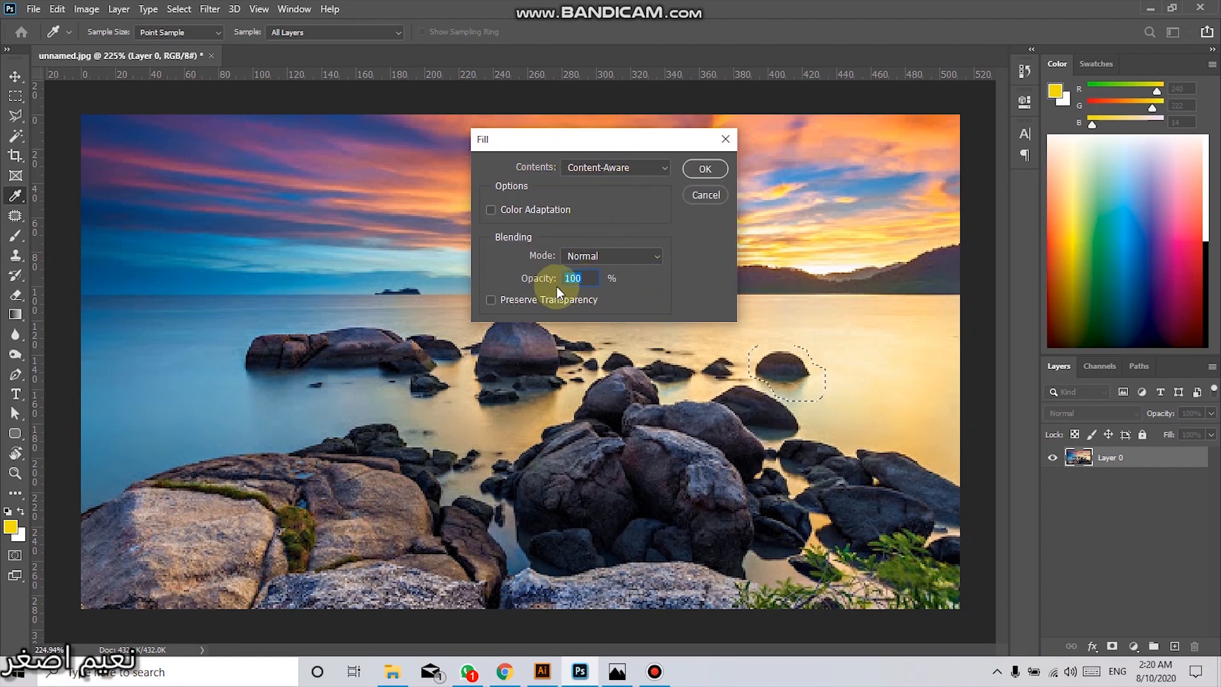
{"action": "left_click", "coordinate": [697, 174]}
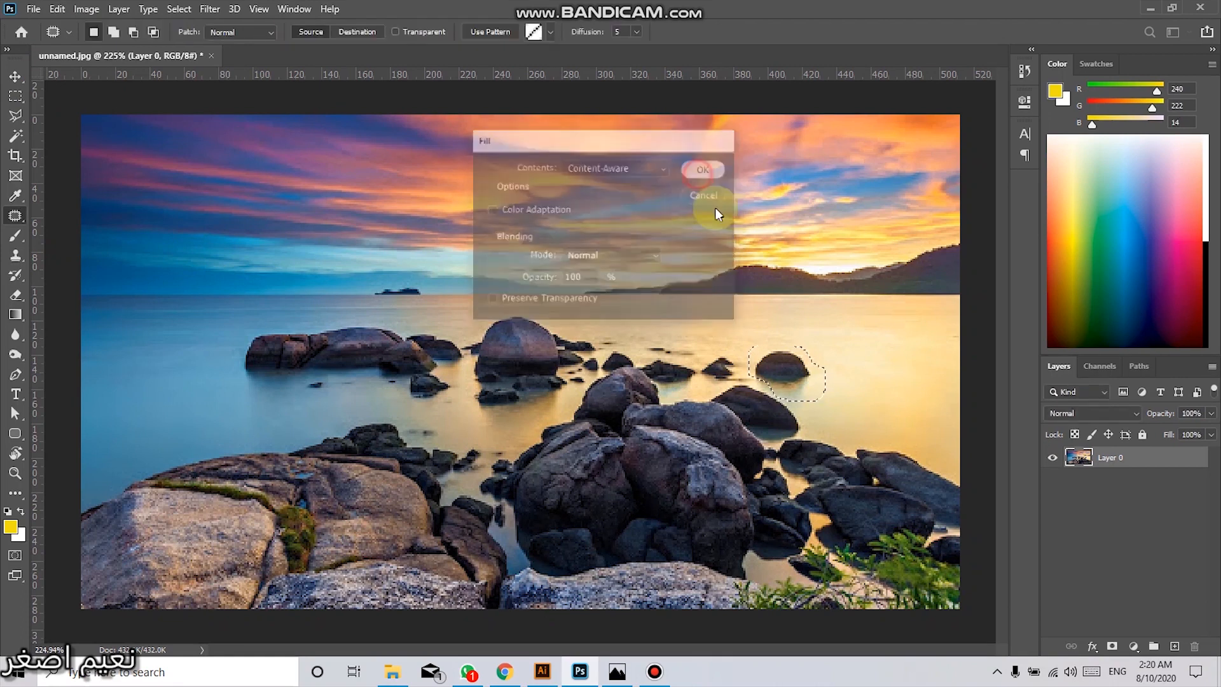
{"action": "left_click", "coordinate": [842, 400]}
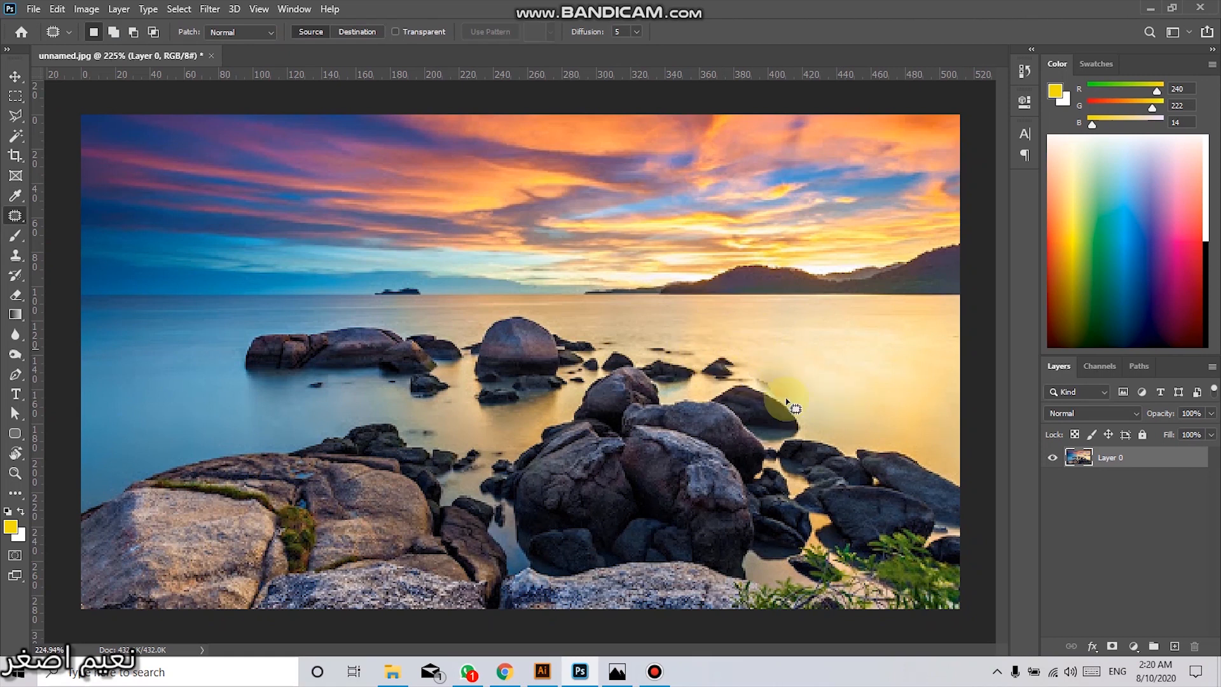
{"action": "mouse_move", "coordinate": [760, 351]}
{"action": "left_mouse_down"}
{"action": "mouse_move", "coordinate": [823, 387]}
{"action": "mouse_move", "coordinate": [763, 358]}
{"action": "left_mouse_up"}
{"action": "left_click", "coordinate": [782, 316]}
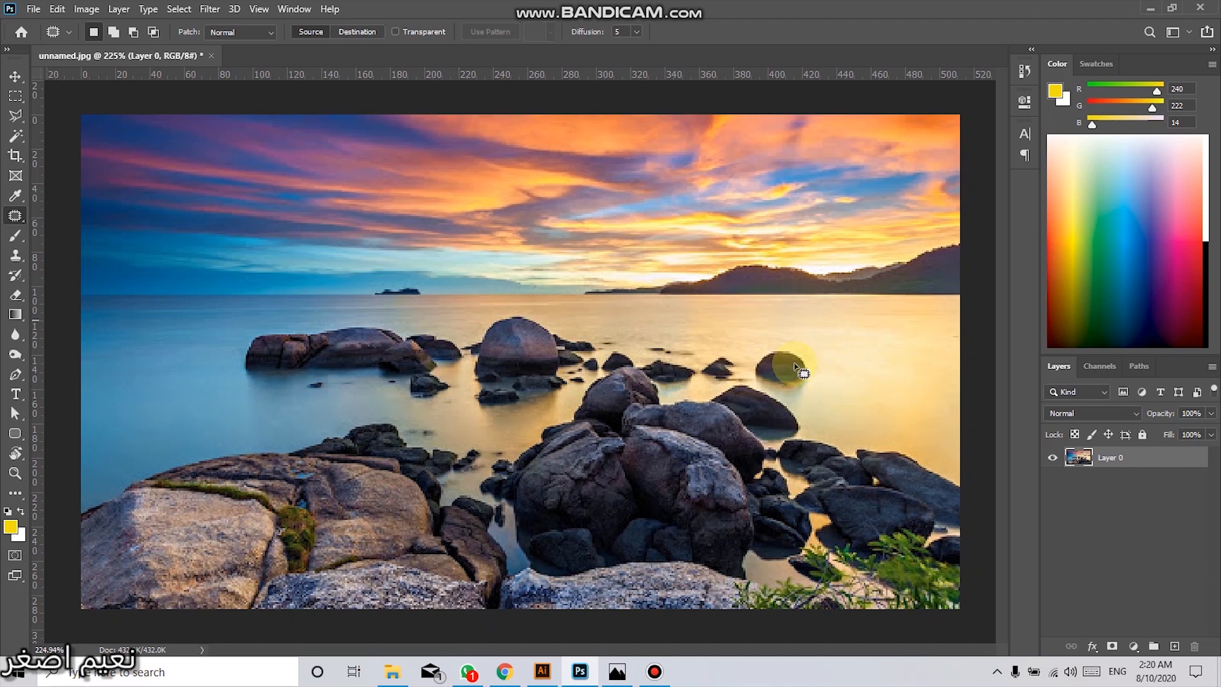
Step: Try shifting the small rock toward the horizon with the Content-Aware Move Tool in Move mode, and undo the move
{"action": "right_click", "coordinate": [16, 217]}
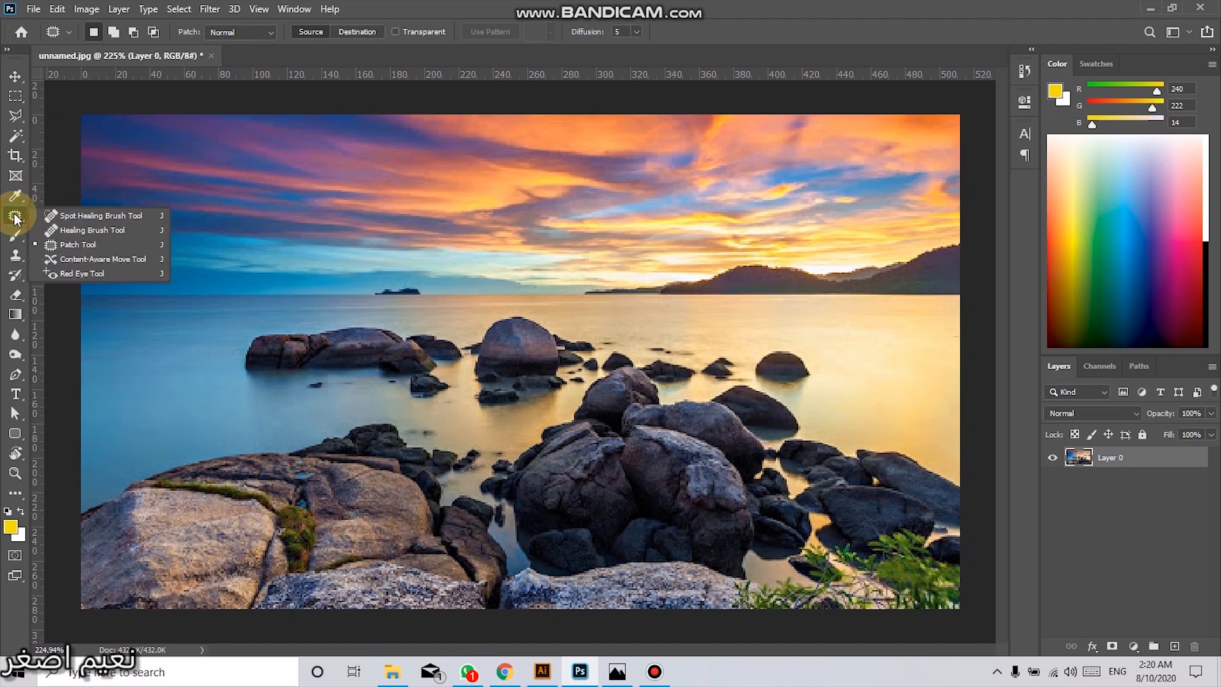
{"action": "left_click", "coordinate": [66, 260]}
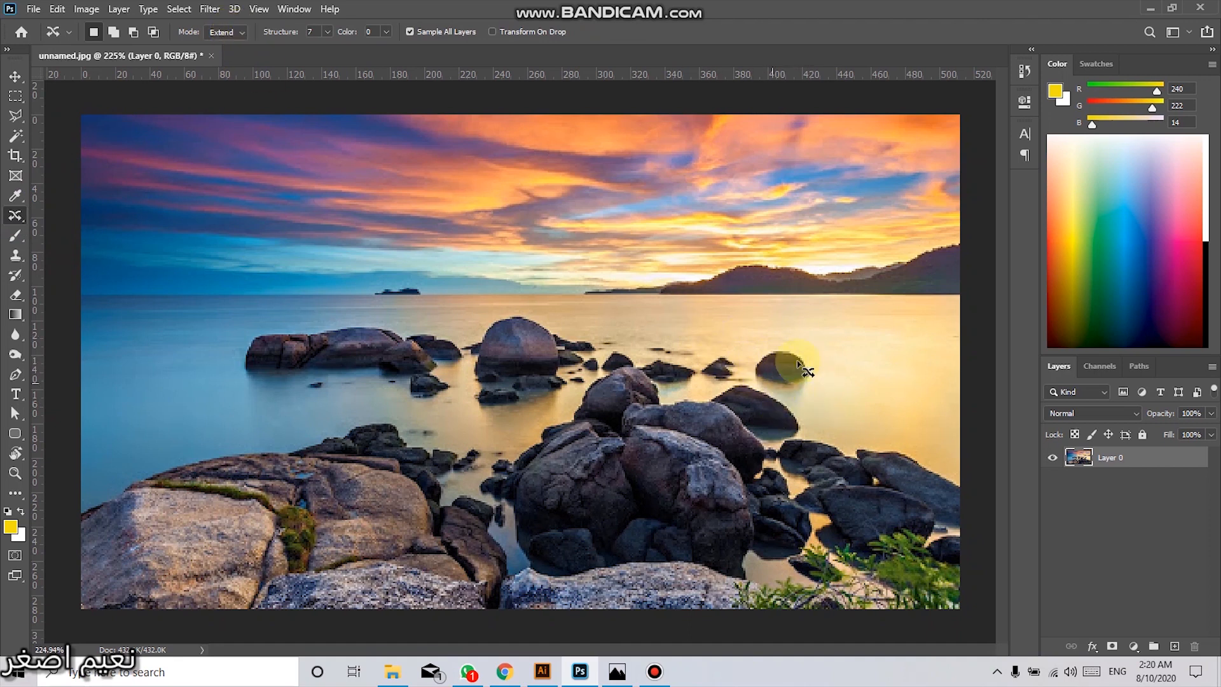
{"action": "left_click", "coordinate": [223, 32]}
{"action": "mouse_move", "coordinate": [773, 388]}
{"action": "left_mouse_down"}
{"action": "mouse_move", "coordinate": [820, 393]}
{"action": "mouse_move", "coordinate": [792, 344]}
{"action": "mouse_move", "coordinate": [760, 382]}
{"action": "mouse_move", "coordinate": [782, 390]}
{"action": "mouse_move", "coordinate": [796, 330]}
{"action": "mouse_move", "coordinate": [733, 331]}
{"action": "mouse_move", "coordinate": [752, 355]}
{"action": "left_mouse_up"}
{"action": "left_click", "coordinate": [784, 335]}
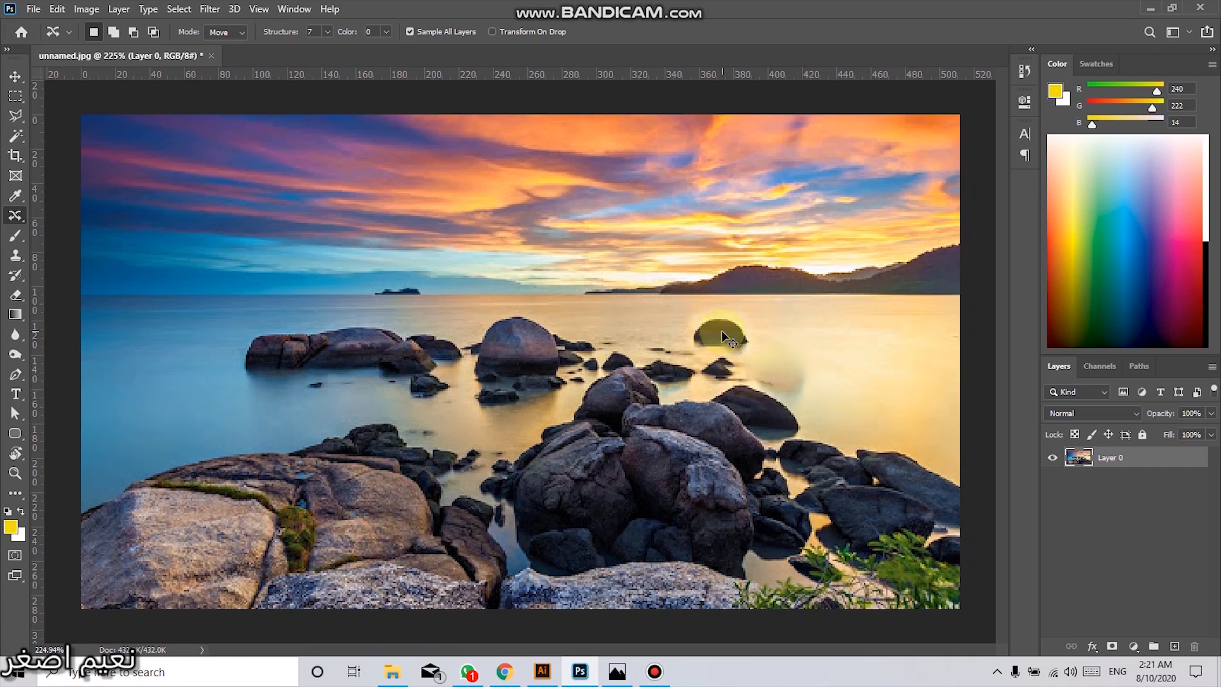
{"action": "key", "text": "ctrl+z"}
{"action": "left_click", "coordinate": [759, 301]}
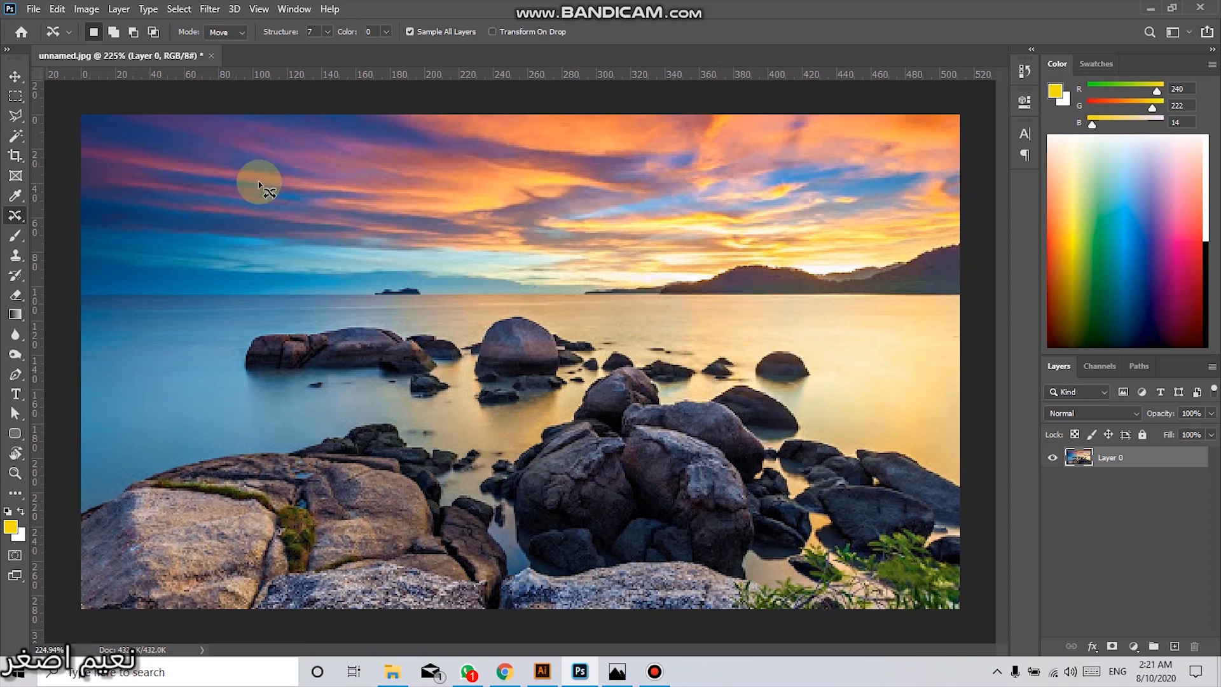
Step: Duplicate the small rock several times across the surrounding water with Content-Aware Move in Extend mode, and deselect
{"action": "left_click", "coordinate": [230, 33]}
{"action": "left_click", "coordinate": [230, 57]}
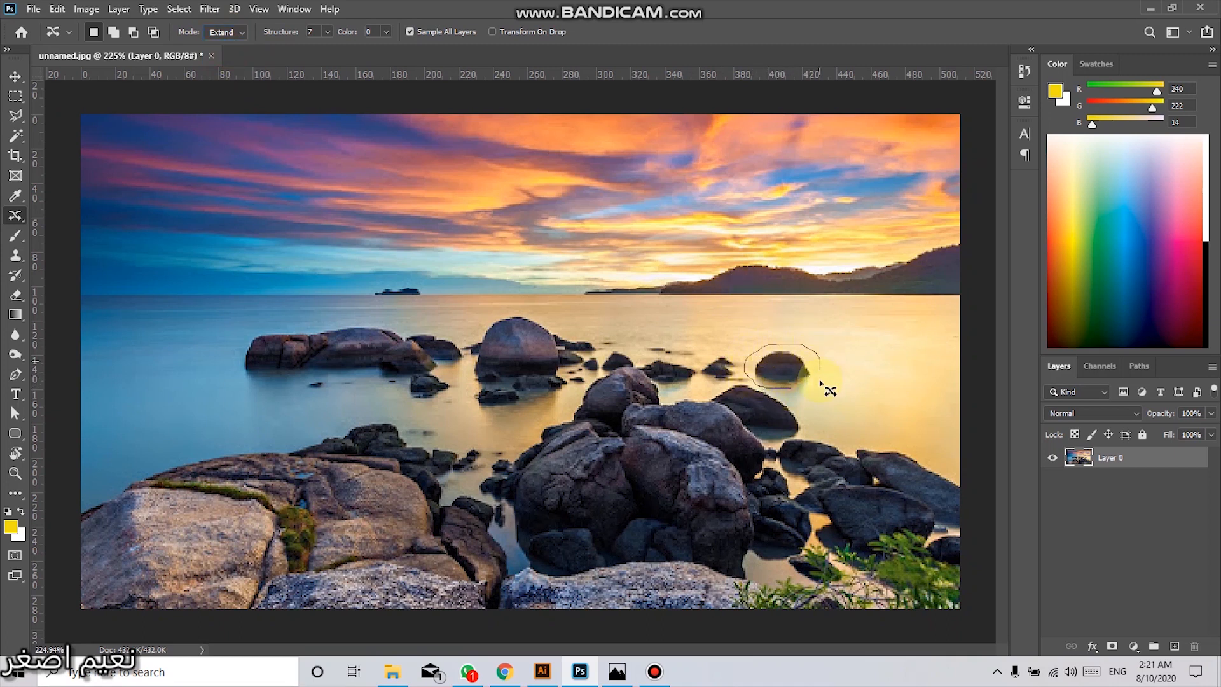
{"action": "left_click_drag", "start_coordinate": [791, 372], "coordinate": [793, 373]}
{"action": "left_click_drag", "start_coordinate": [846, 410], "coordinate": [916, 348]}
{"action": "left_click", "coordinate": [914, 379]}
{"action": "scroll", "coordinate": [719, 365], "scroll_direction": "down", "scroll_amount": 2}
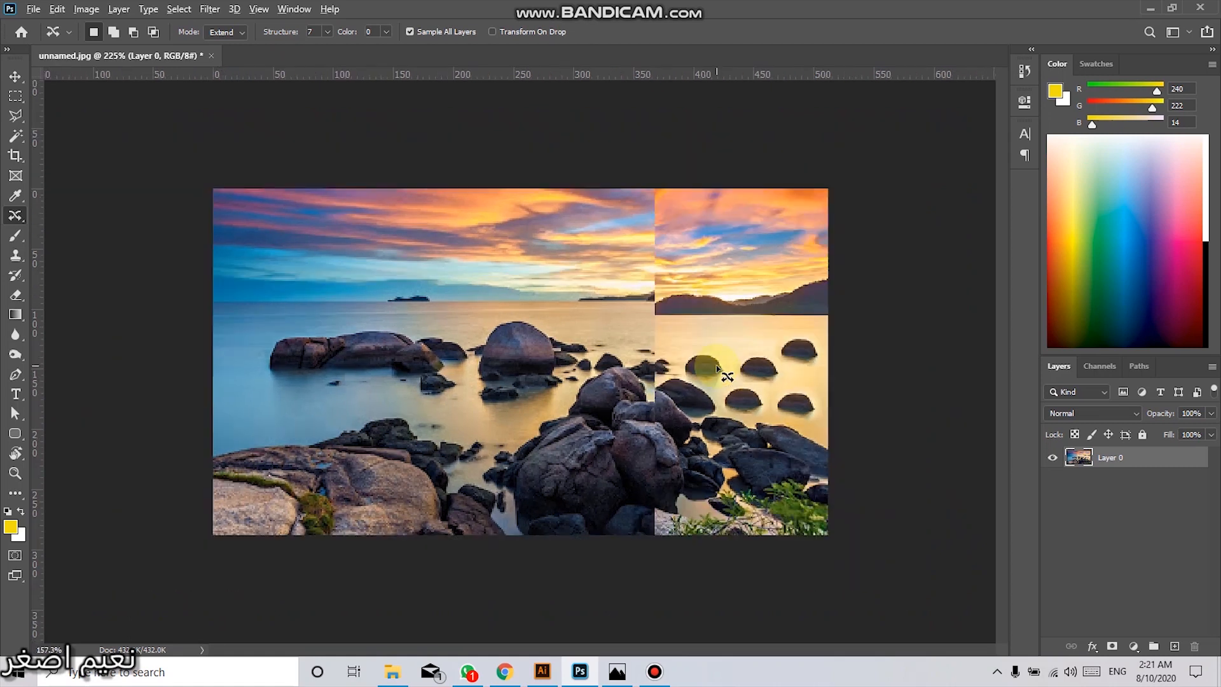
Step: Undo all the rock copies made in Extend mode
{"action": "key", "text": "ctrl+z"}
{"action": "key", "text": "ctrl+z"}
{"action": "key", "text": "ctrl+z"}
{"action": "key", "text": "ctrl+z"}
{"action": "key", "text": "ctrl+z"}
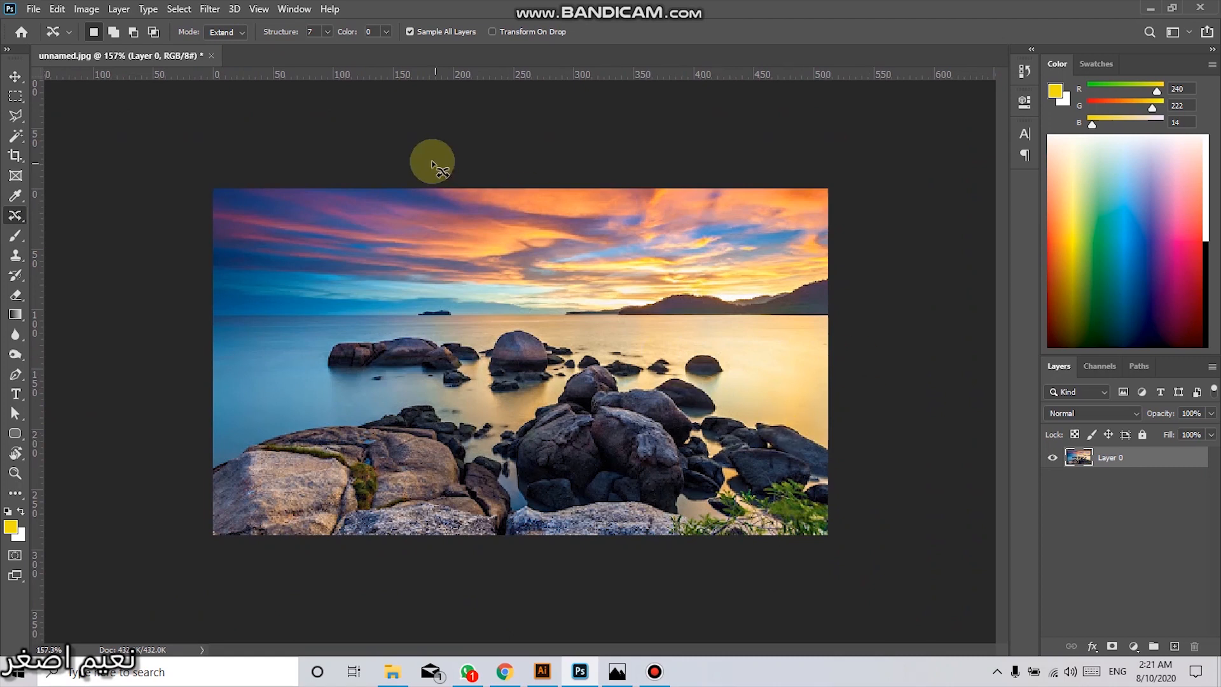
Step: Choose the Red Eye Tool
{"action": "left_click", "coordinate": [12, 217]}
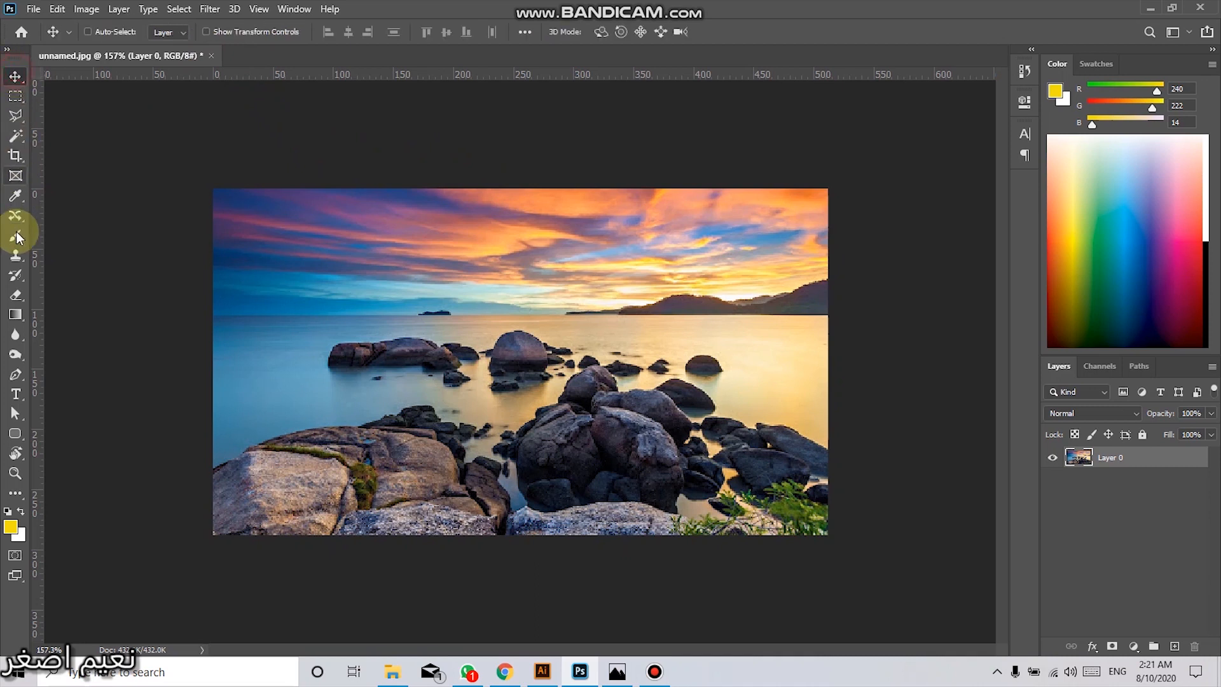
{"action": "right_click", "coordinate": [14, 216]}
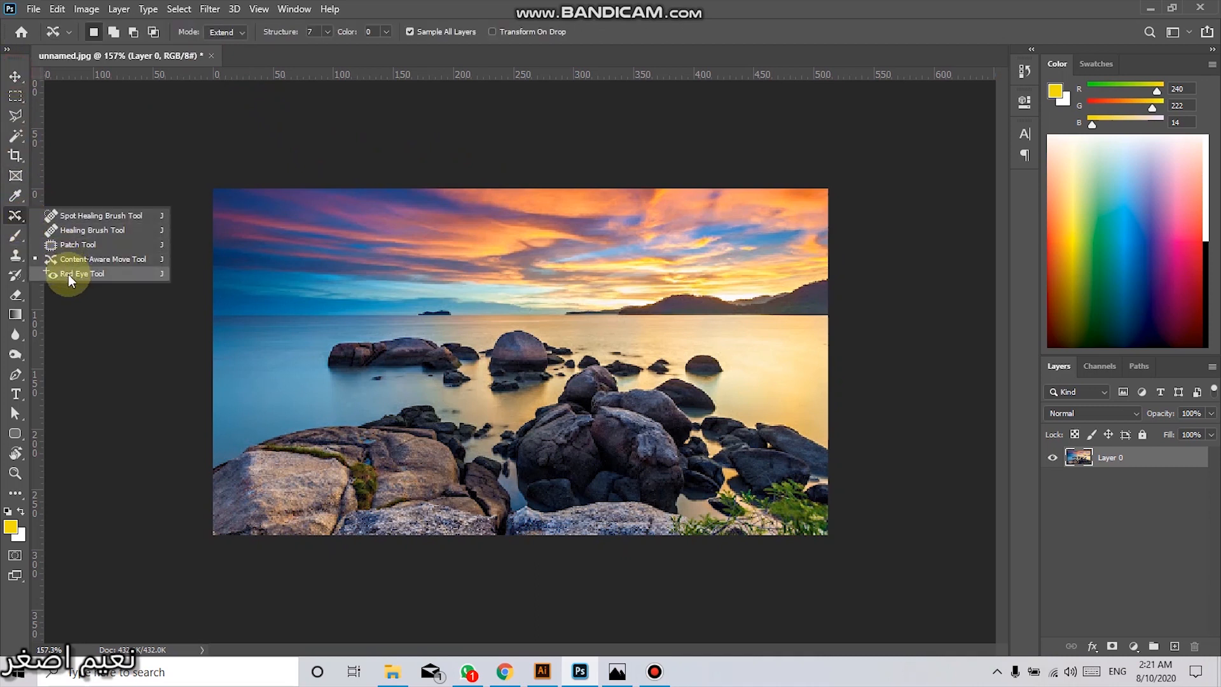
{"action": "left_click", "coordinate": [86, 273]}
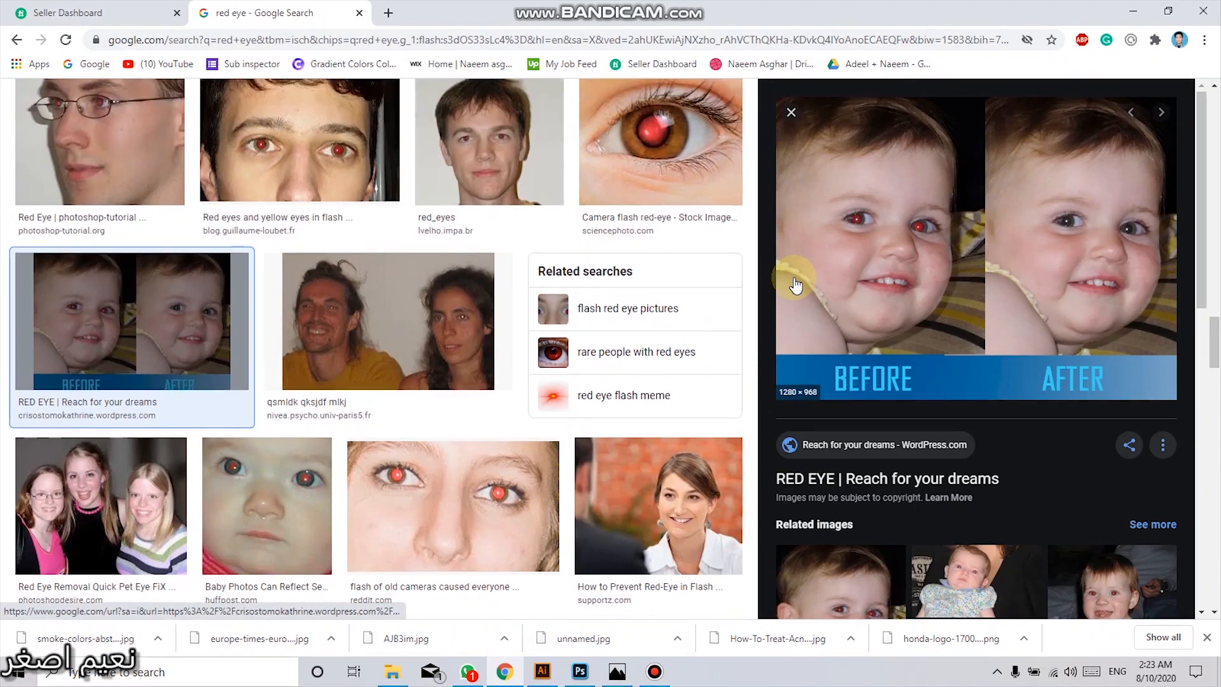
Step: Copy the before-and-after red-eye baby image from the Google results in Chrome and switch back to Photoshop
{"action": "scroll", "coordinate": [793, 275], "scroll_direction": "up", "scroll_amount": 1}
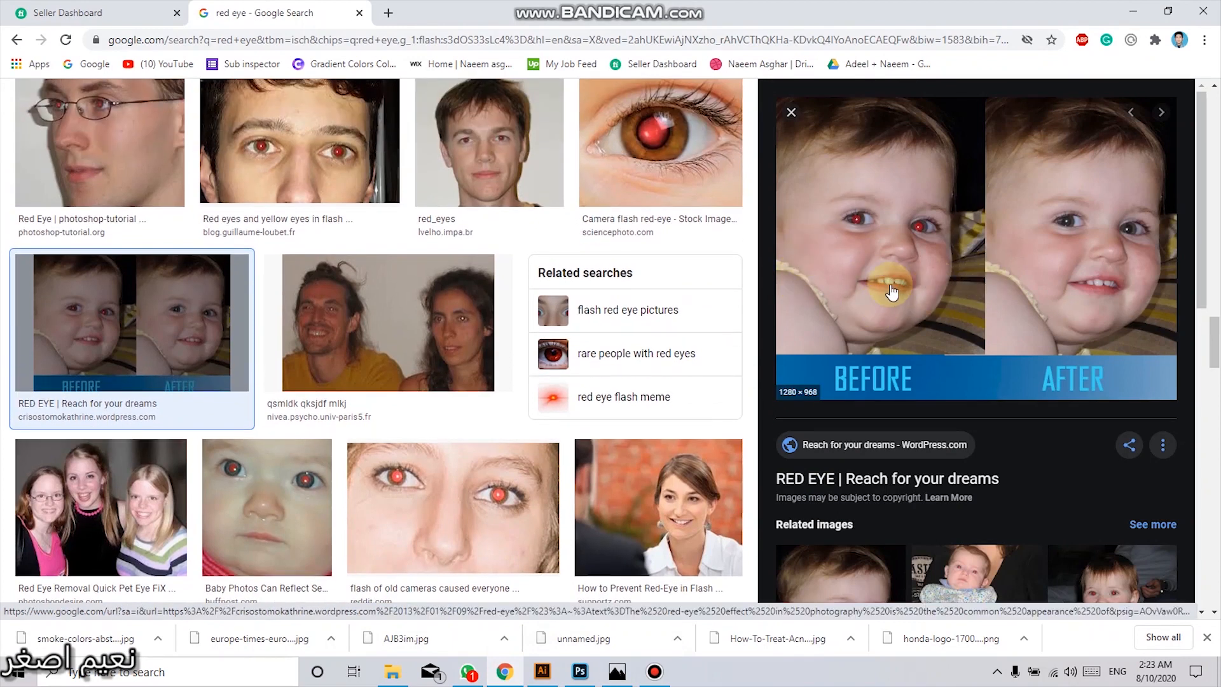
{"action": "right_click", "coordinate": [879, 215]}
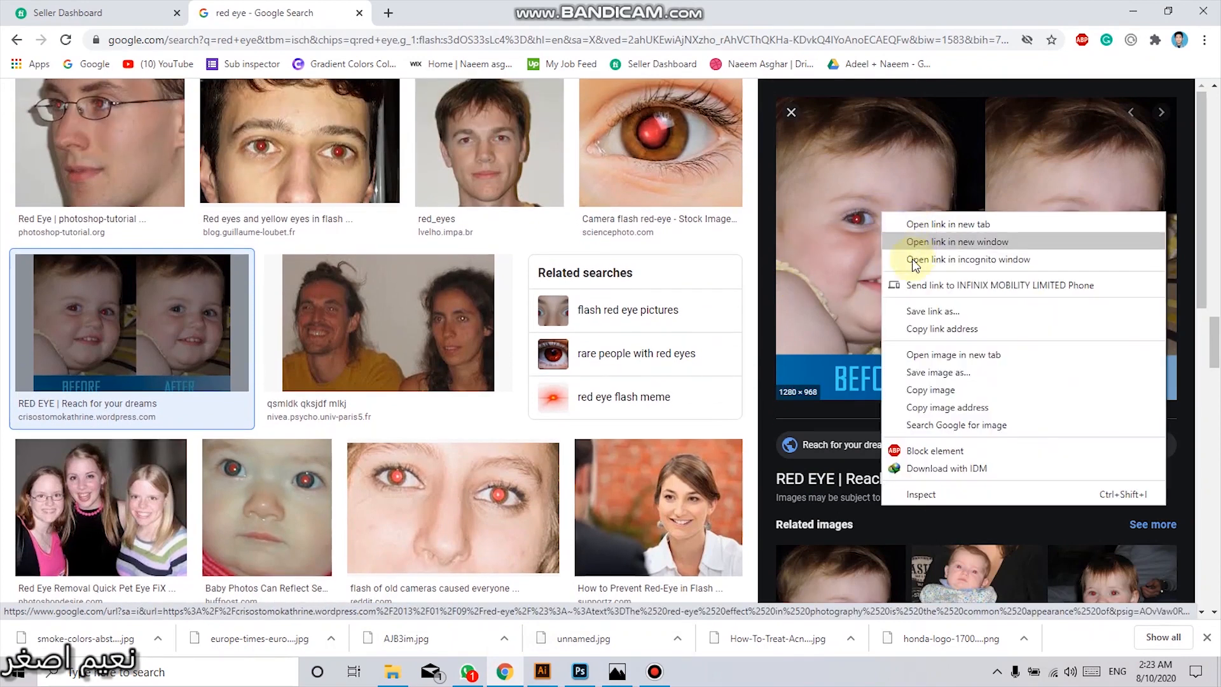
{"action": "left_click", "coordinate": [922, 392]}
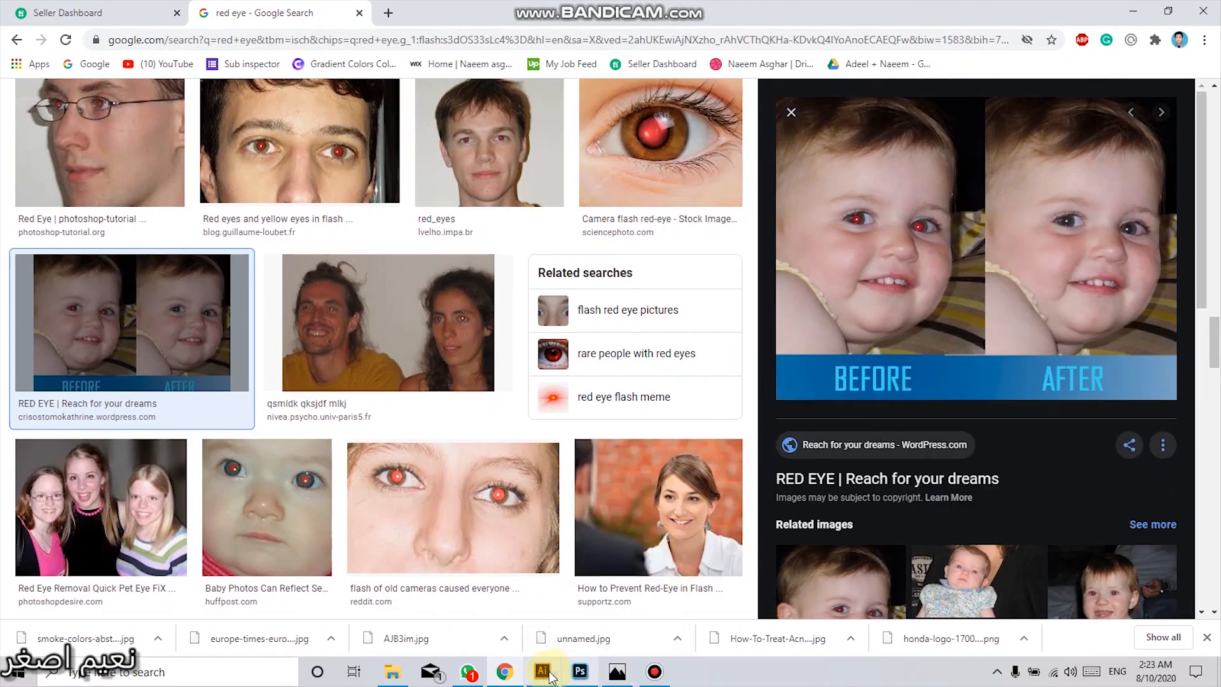
{"action": "left_click", "coordinate": [579, 671]}
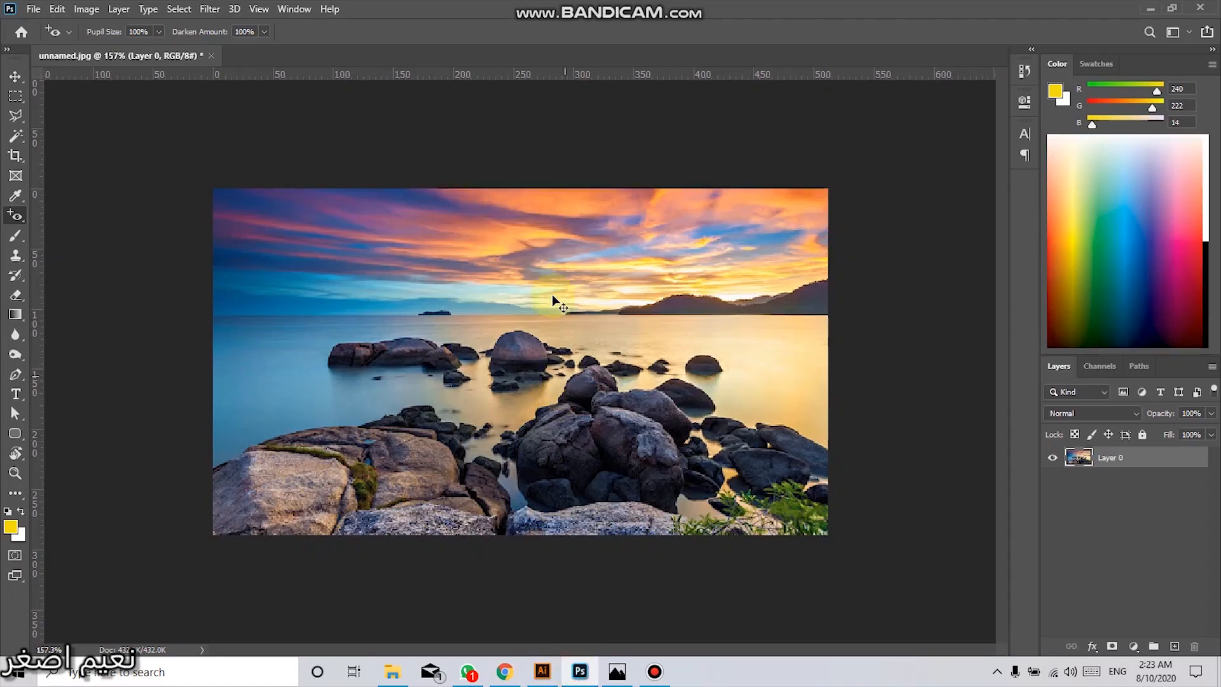
Step: Try pasting the copied red-eye image into the seascape, undo the paste, and close the seascape without saving its changes
{"action": "key", "text": "ctrl+v"}
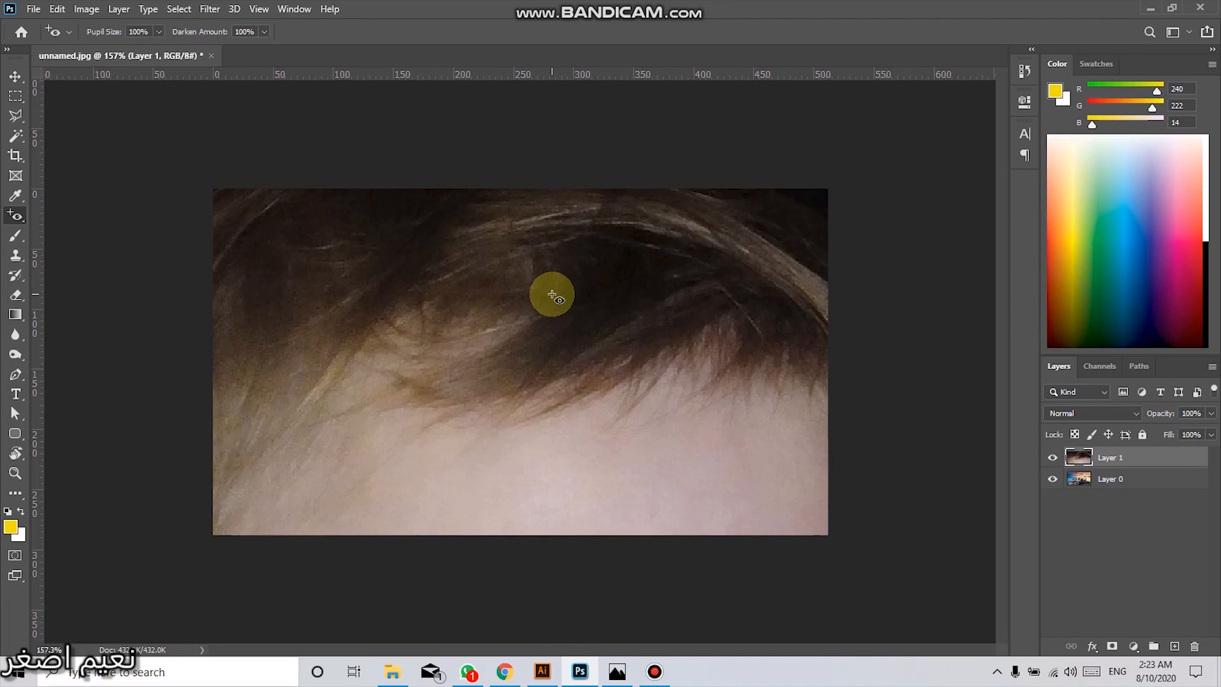
{"action": "key", "text": "ctrl+z"}
{"action": "left_click", "coordinate": [211, 56]}
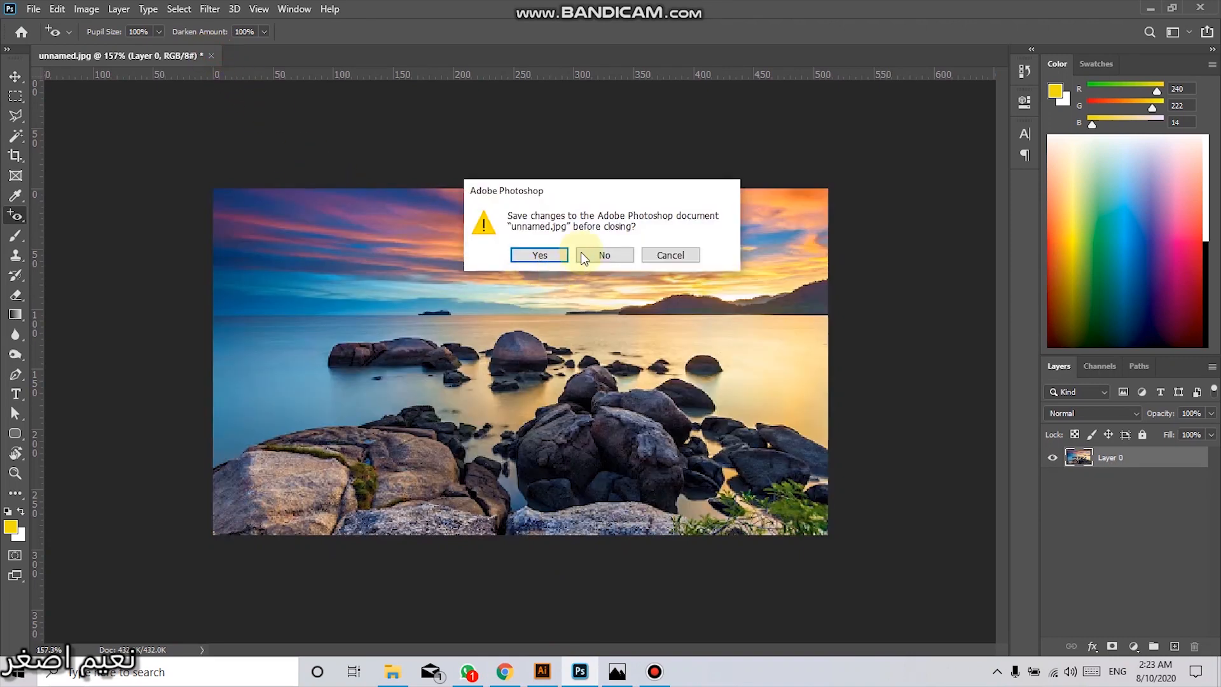
{"action": "left_click", "coordinate": [584, 257]}
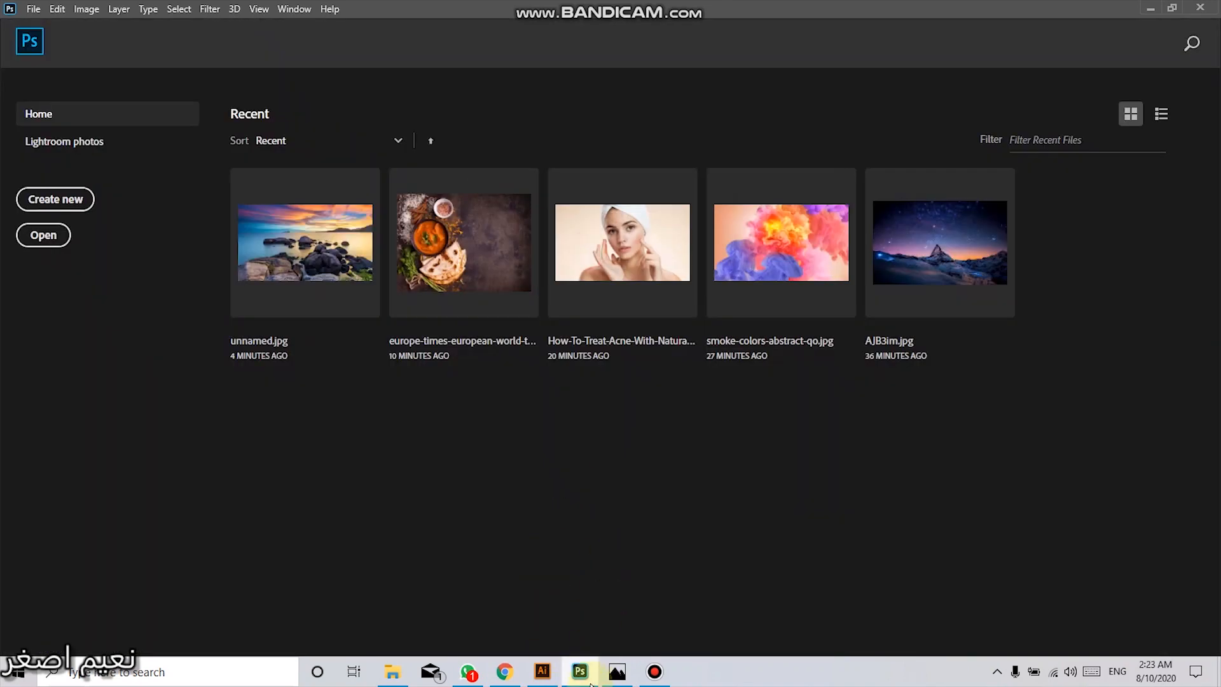
Step: Switch to Chrome and save the before-and-after red-eye image as the JPEG b4after in the 7 Class folder
{"action": "left_click", "coordinate": [586, 680]}
{"action": "right_click", "coordinate": [1027, 204]}
{"action": "left_click", "coordinate": [1019, 363]}
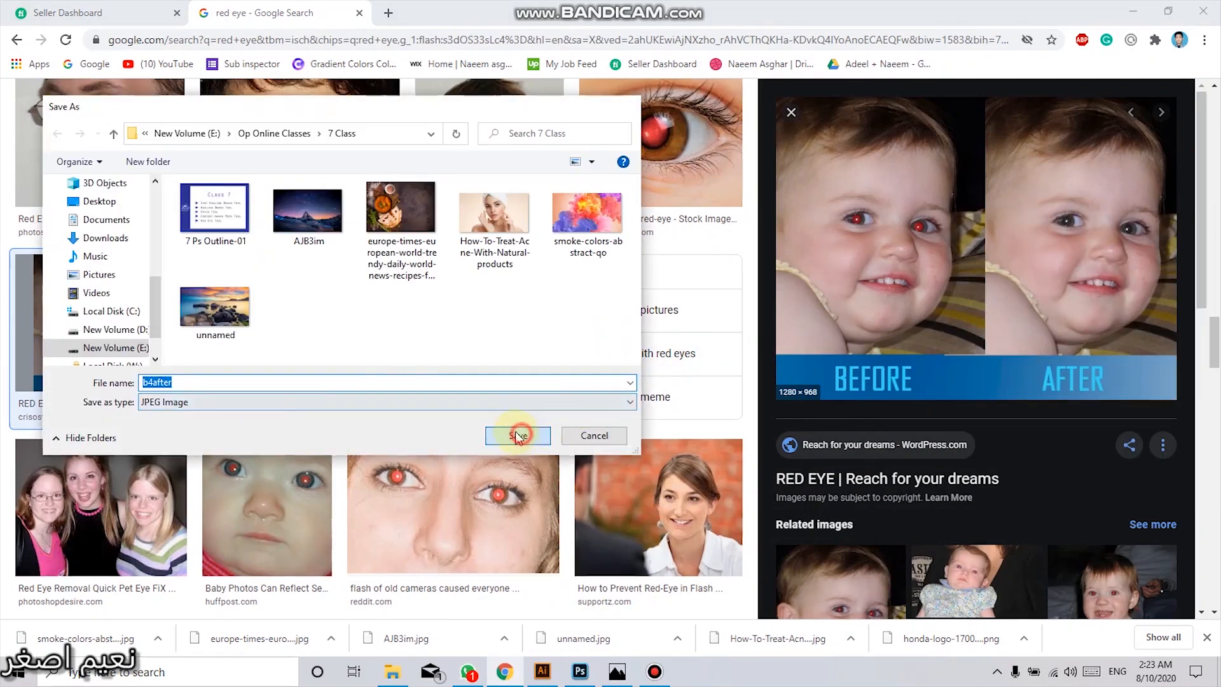
{"action": "left_click", "coordinate": [519, 435]}
{"action": "left_click", "coordinate": [579, 672]}
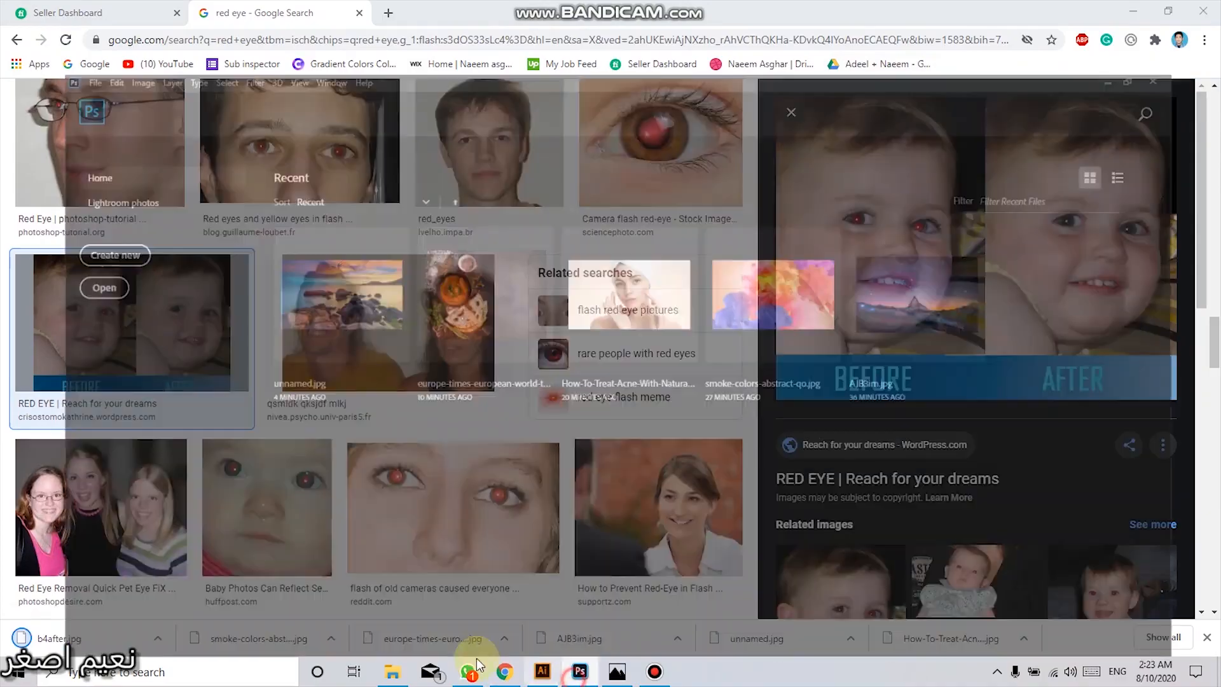
{"action": "left_click", "coordinate": [393, 671]}
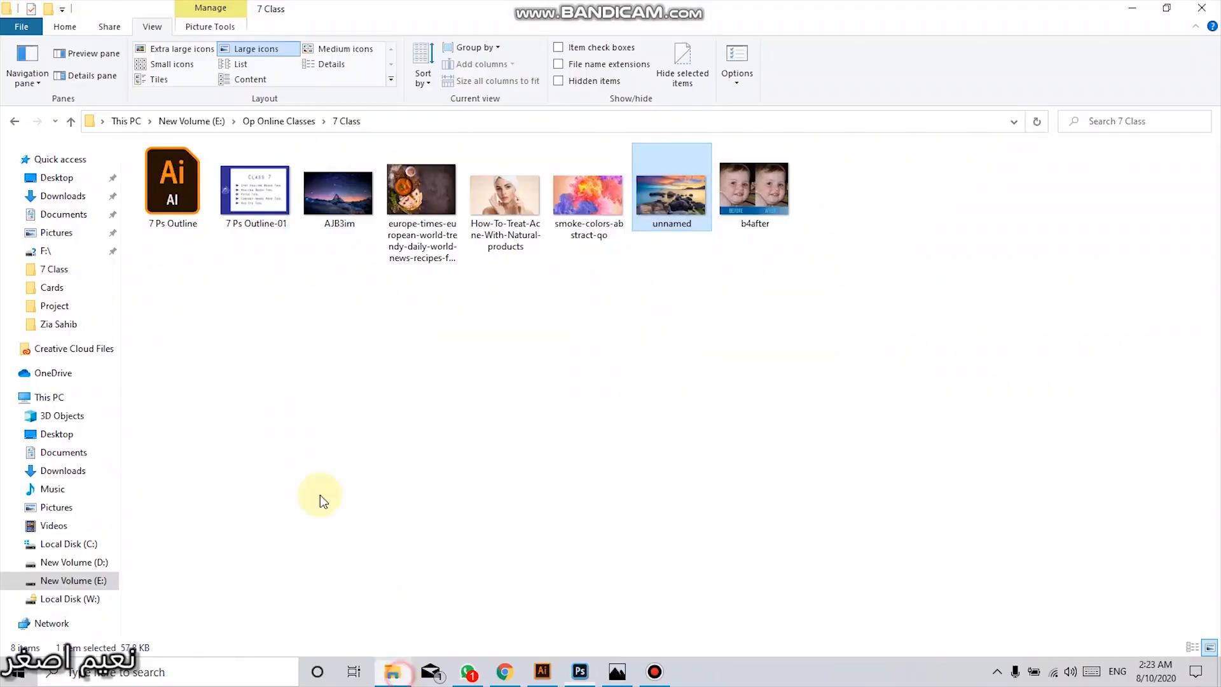
{"action": "left_click", "coordinate": [50, 197]}
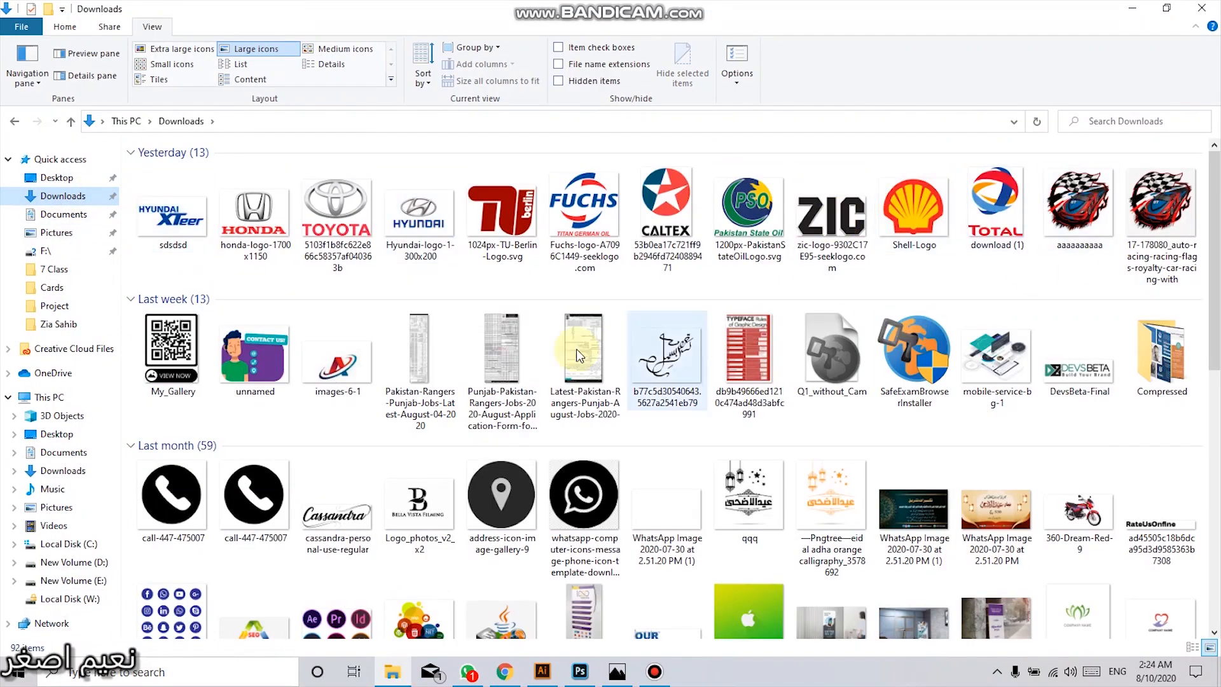
{"action": "scroll", "coordinate": [552, 342], "scroll_direction": "down", "scroll_amount": 10}
{"action": "scroll", "coordinate": [552, 342], "scroll_direction": "up", "scroll_amount": 10}
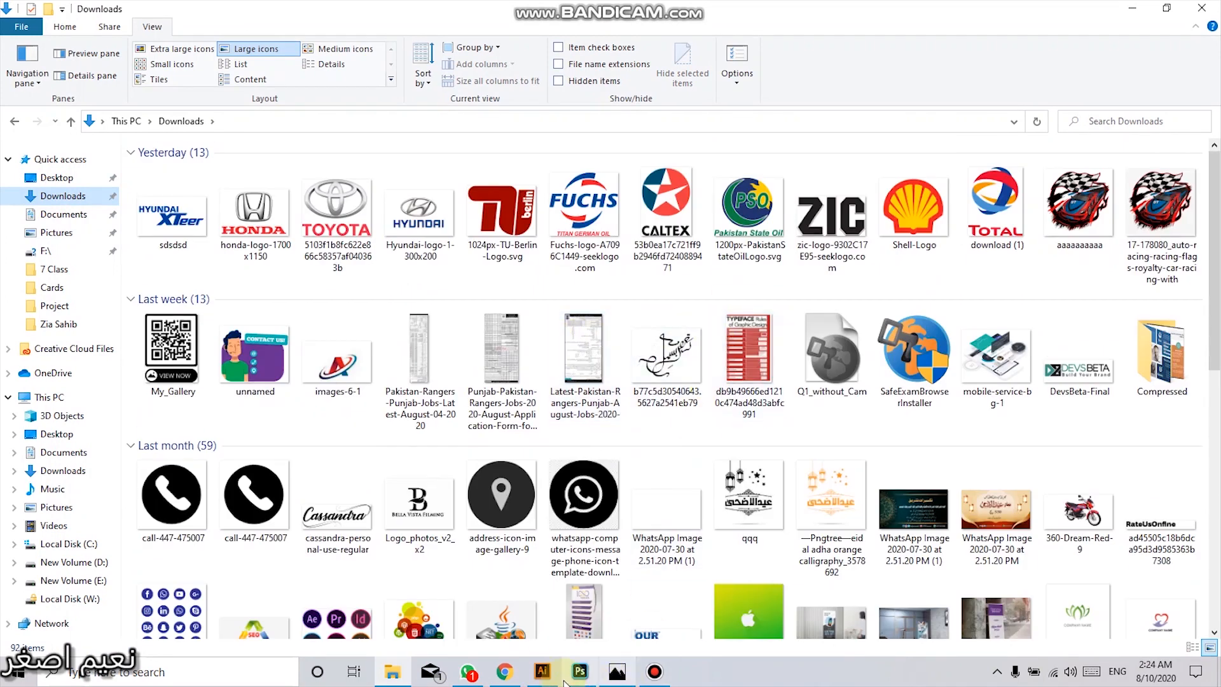
{"action": "left_click", "coordinate": [1218, 680]}
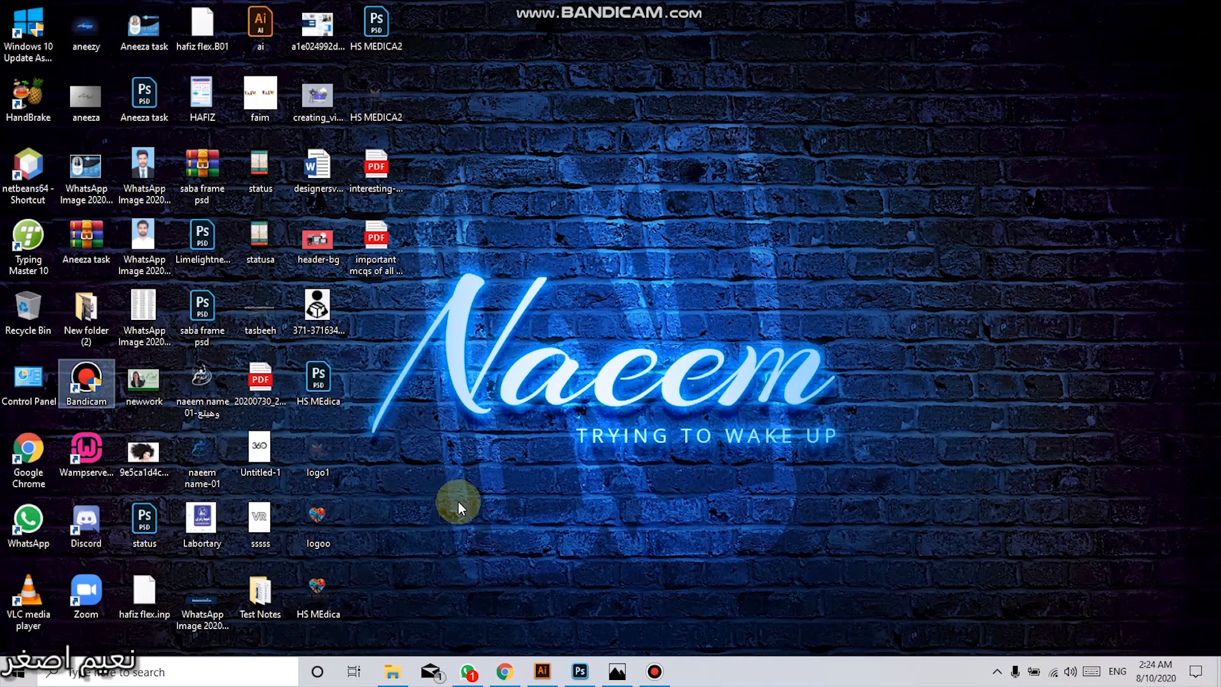
{"action": "left_click", "coordinate": [523, 458]}
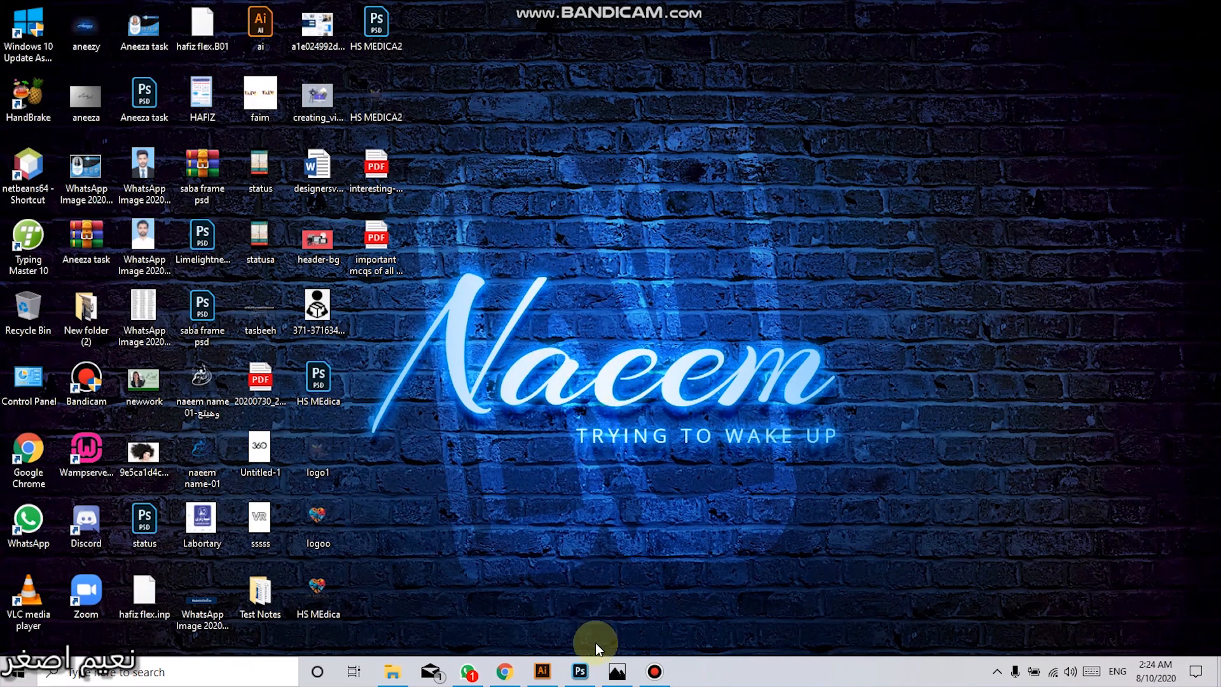
Step: Open the b4after image from the 7 Class folder in Photoshop and unlock its background layer
{"action": "left_click", "coordinate": [404, 674]}
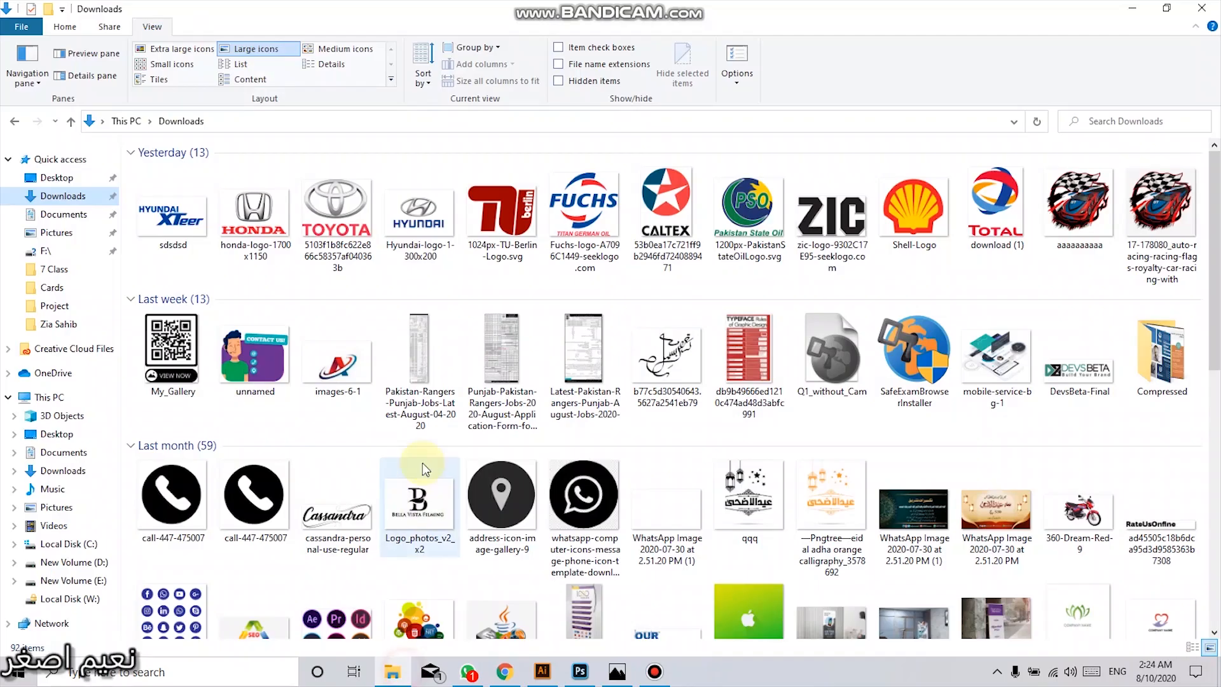
{"action": "left_click", "coordinate": [64, 267]}
{"action": "left_click", "coordinate": [423, 200]}
{"action": "left_click_drag", "start_coordinate": [528, 397], "coordinate": [586, 149]}
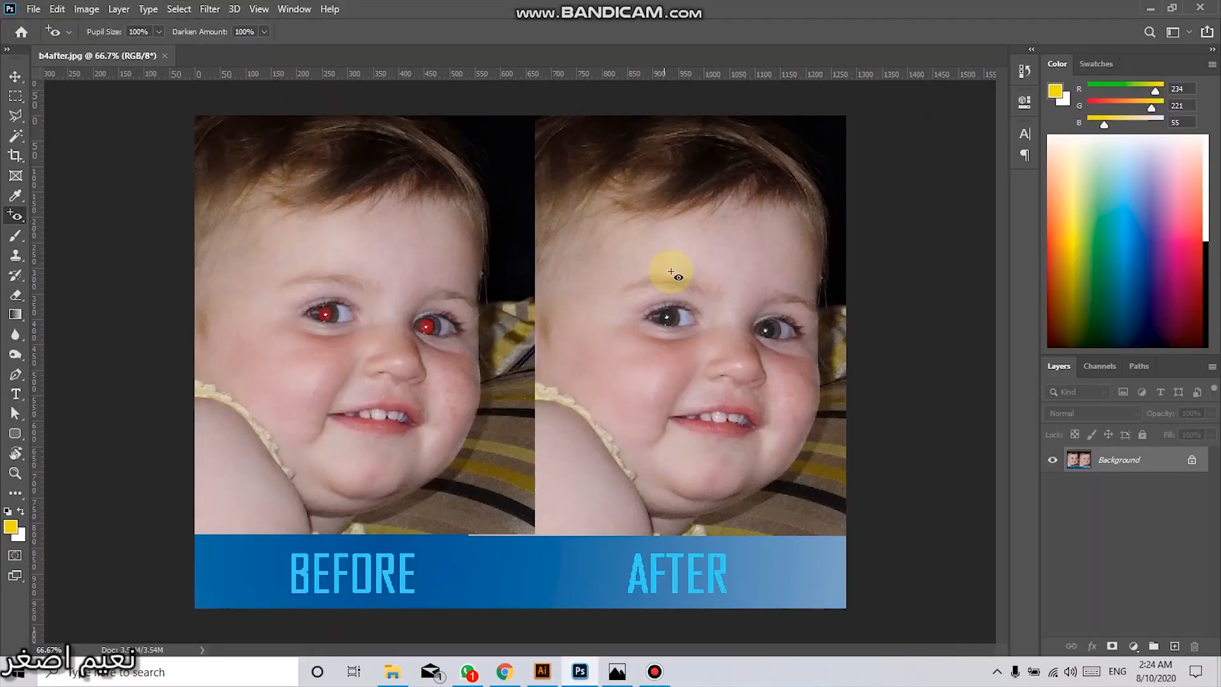
{"action": "left_click", "coordinate": [1192, 459]}
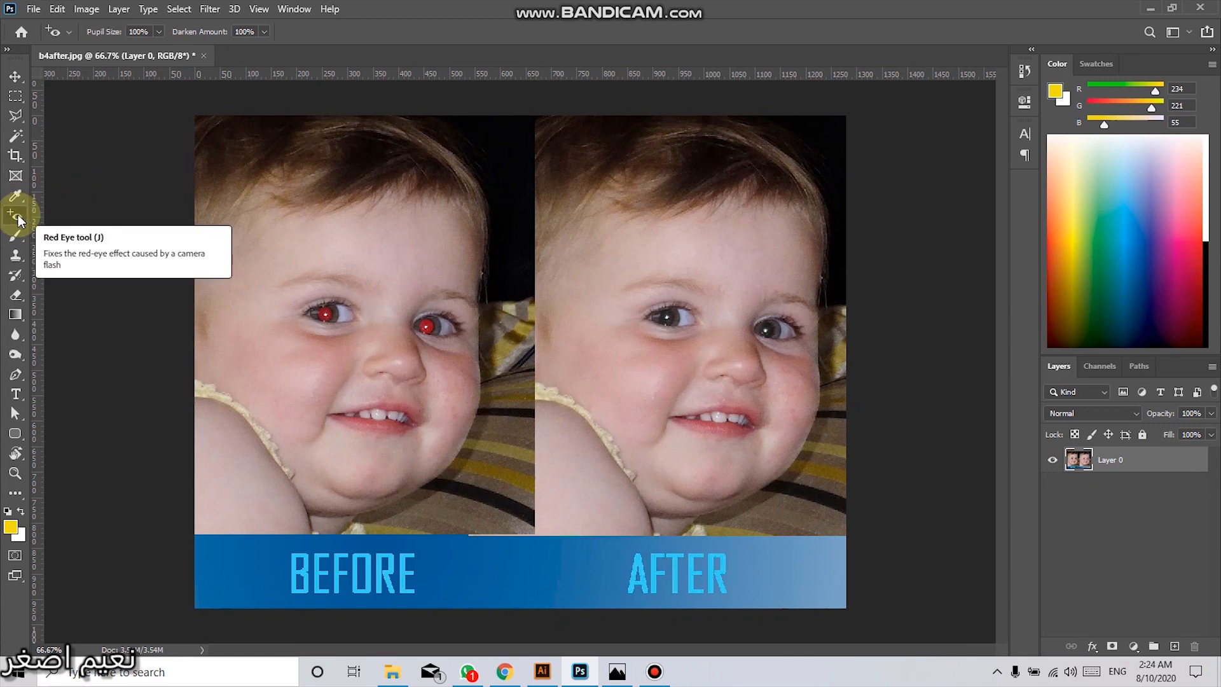
Step: Try the Red Eye Tool on both red eyes in the BEFORE photo with Pupil Size and Darken Amount at 100%
{"action": "left_click", "coordinate": [327, 315]}
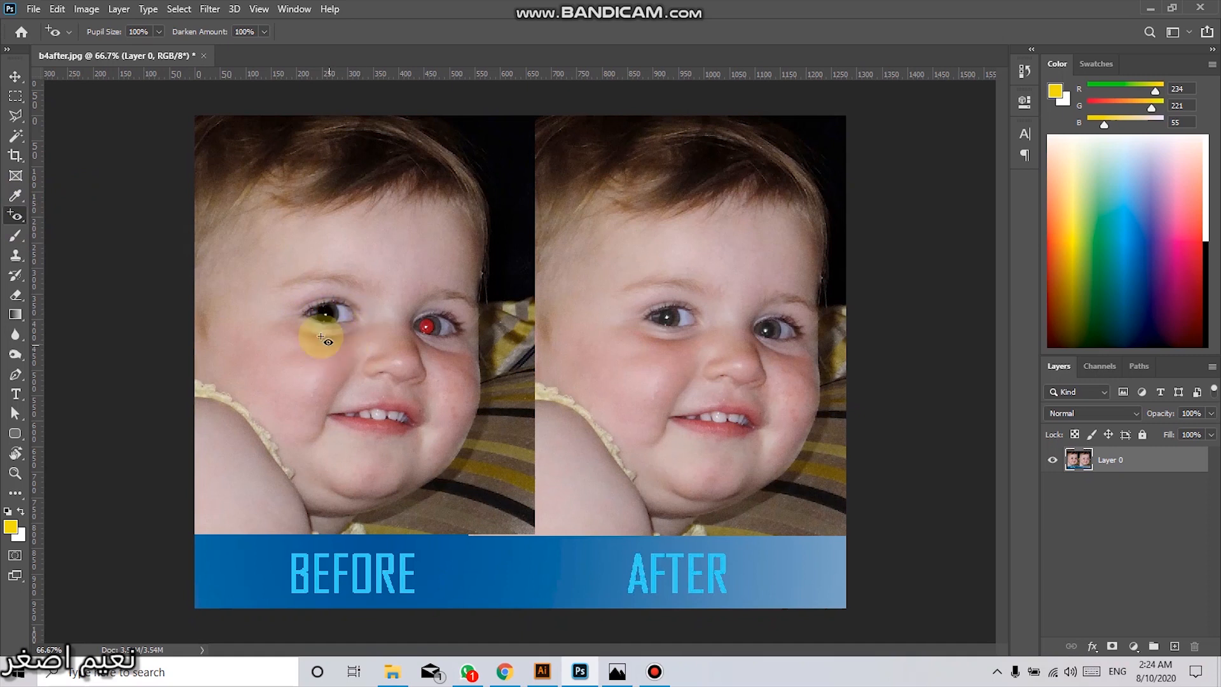
{"action": "left_click", "coordinate": [437, 331]}
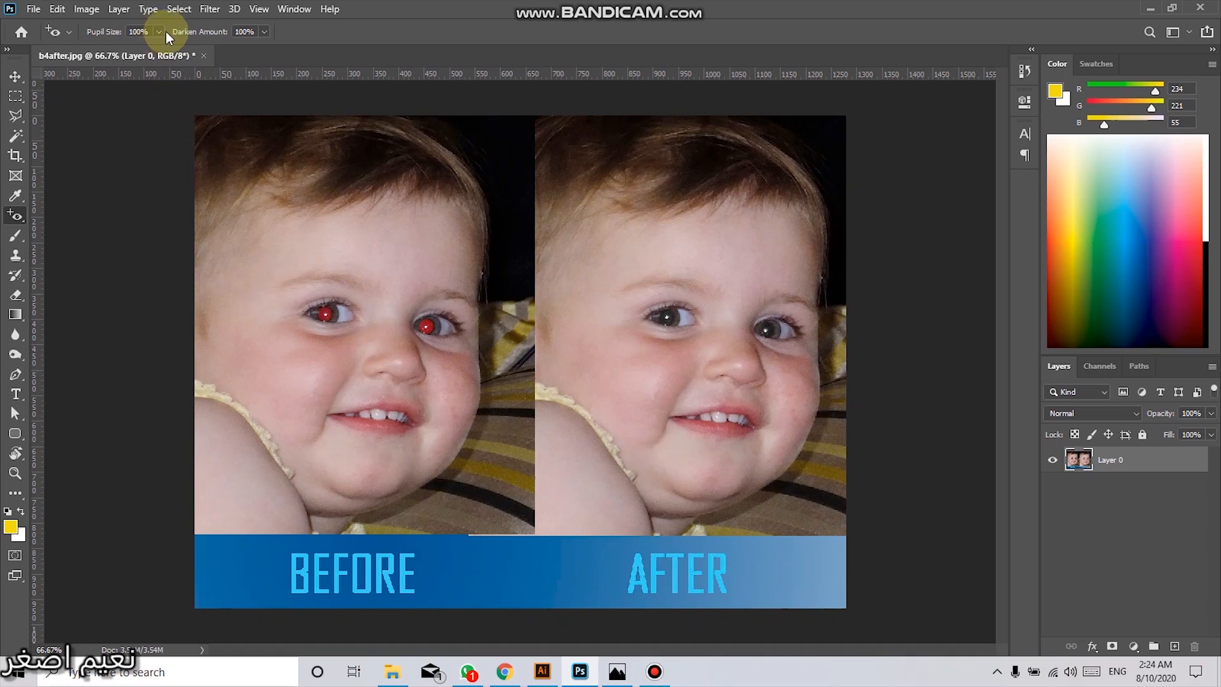
Step: Set the Darken Amount to 50% and Pupil Size to 39%, and undo a trial red-eye correction made with them
{"action": "left_click", "coordinate": [263, 32]}
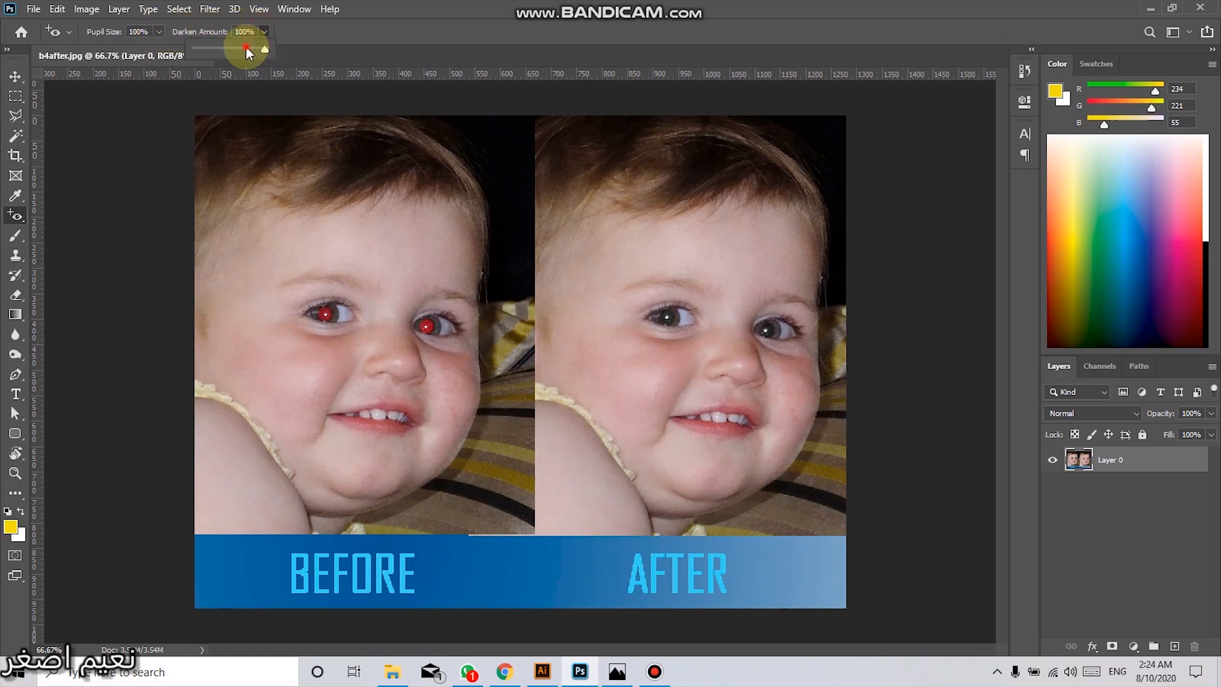
{"action": "left_click_drag", "start_coordinate": [230, 49], "coordinate": [232, 49]}
{"action": "left_click", "coordinate": [256, 71]}
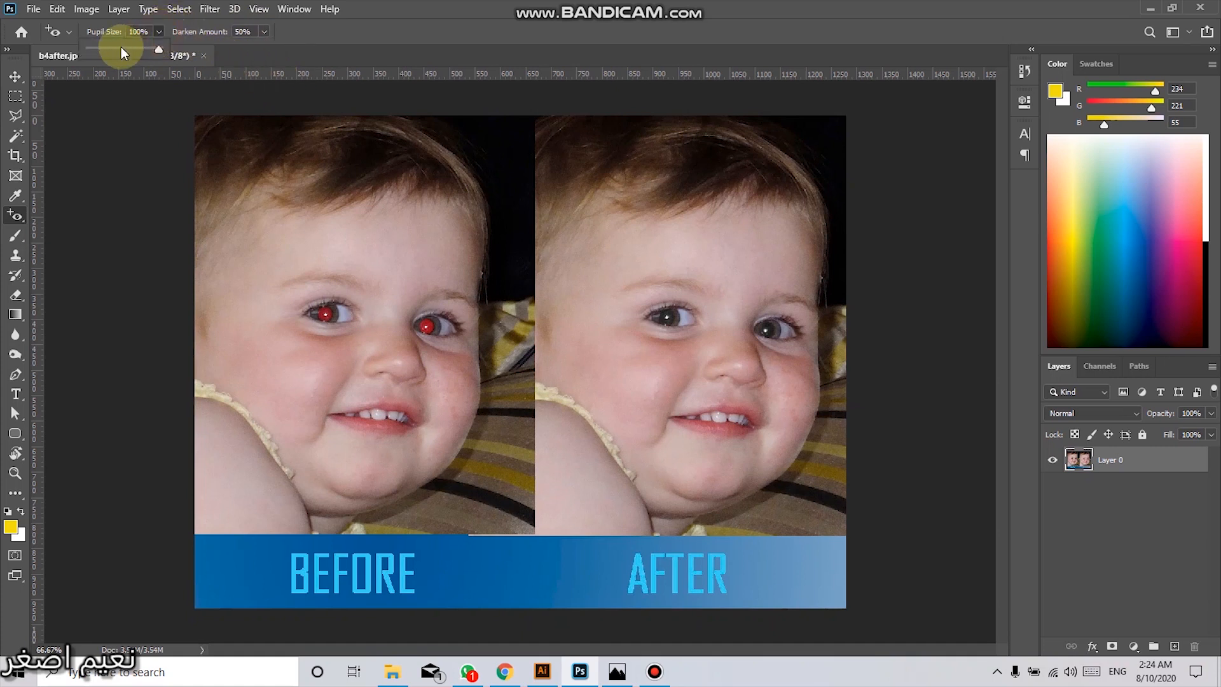
{"action": "left_click", "coordinate": [355, 150]}
{"action": "left_click", "coordinate": [331, 315]}
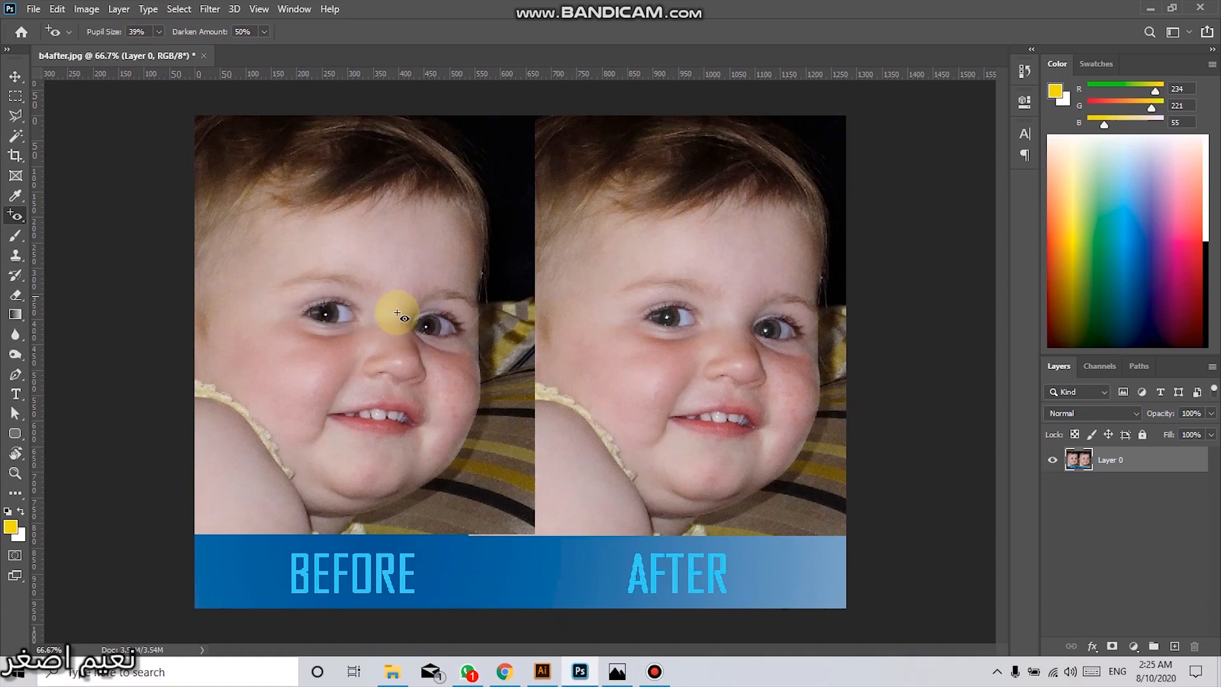
{"action": "key", "text": "ctrl+z"}
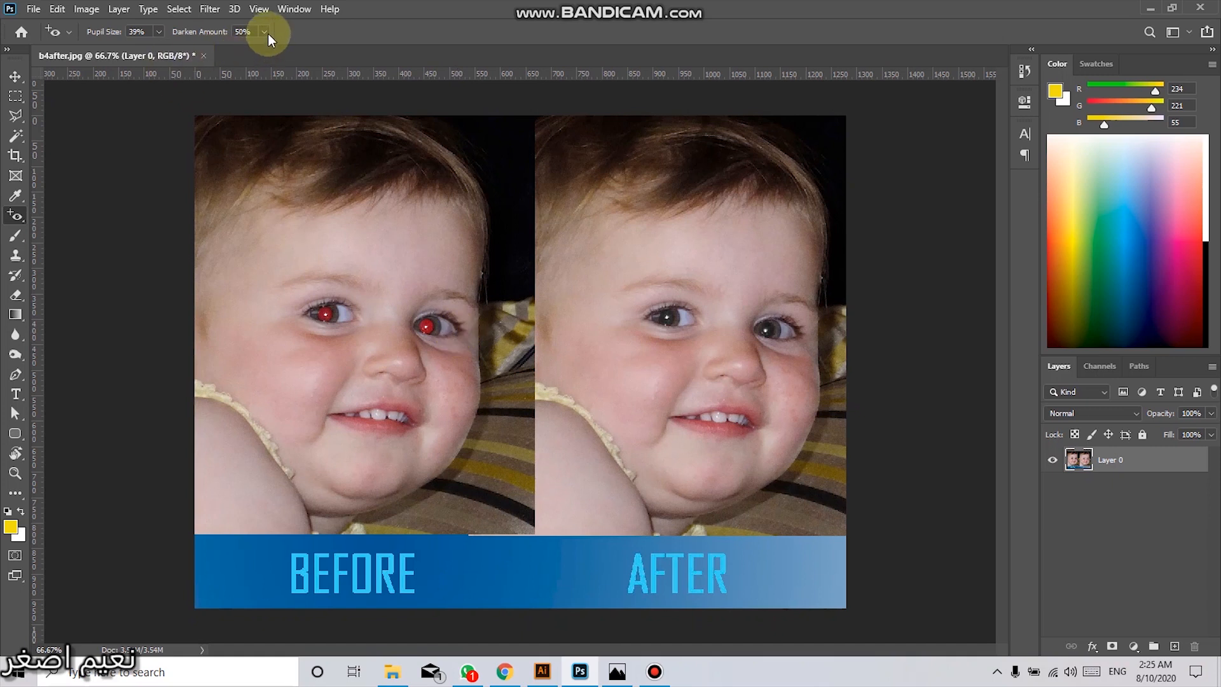
Step: Set the Darken Amount to 19% and remove the red from both eyes in the BEFORE photo
{"action": "left_click_drag", "start_coordinate": [246, 50], "coordinate": [240, 49]}
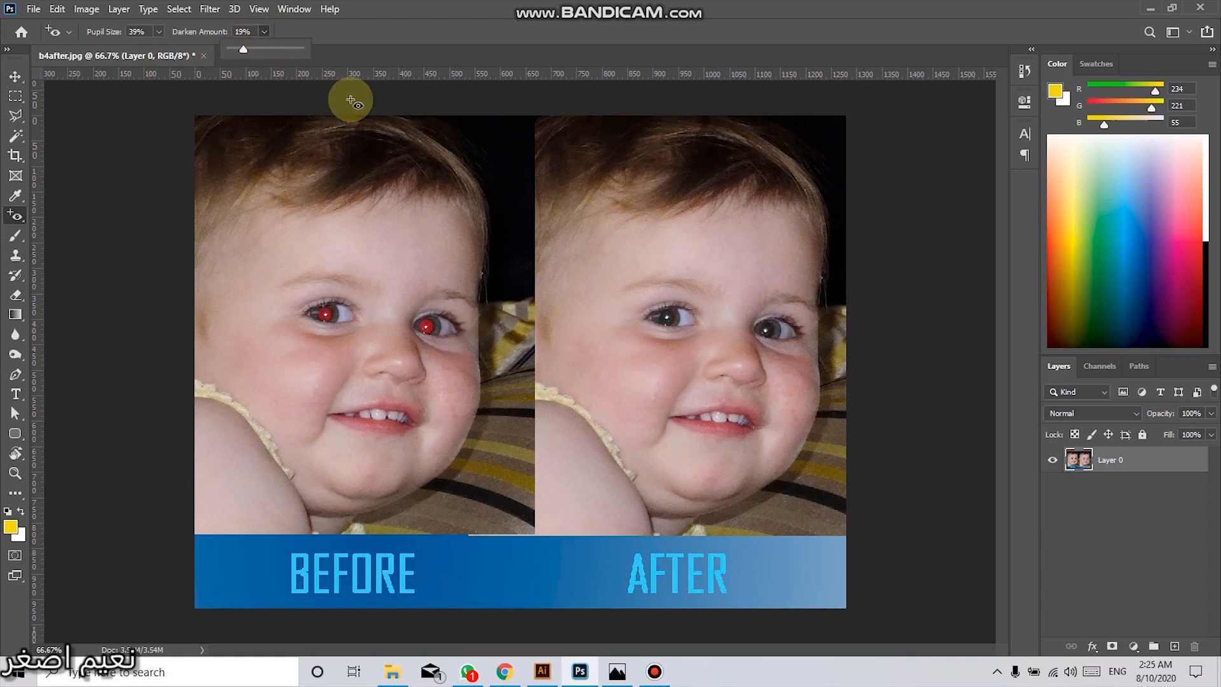
{"action": "left_click", "coordinate": [327, 313]}
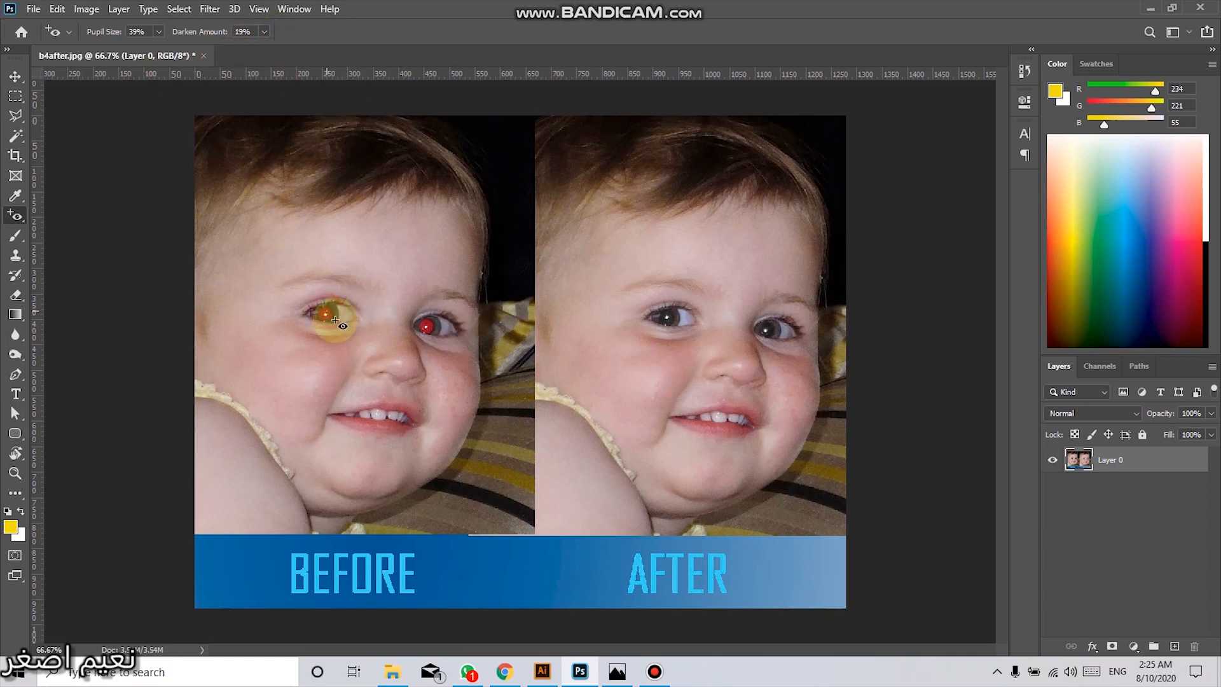
{"action": "left_click", "coordinate": [423, 327]}
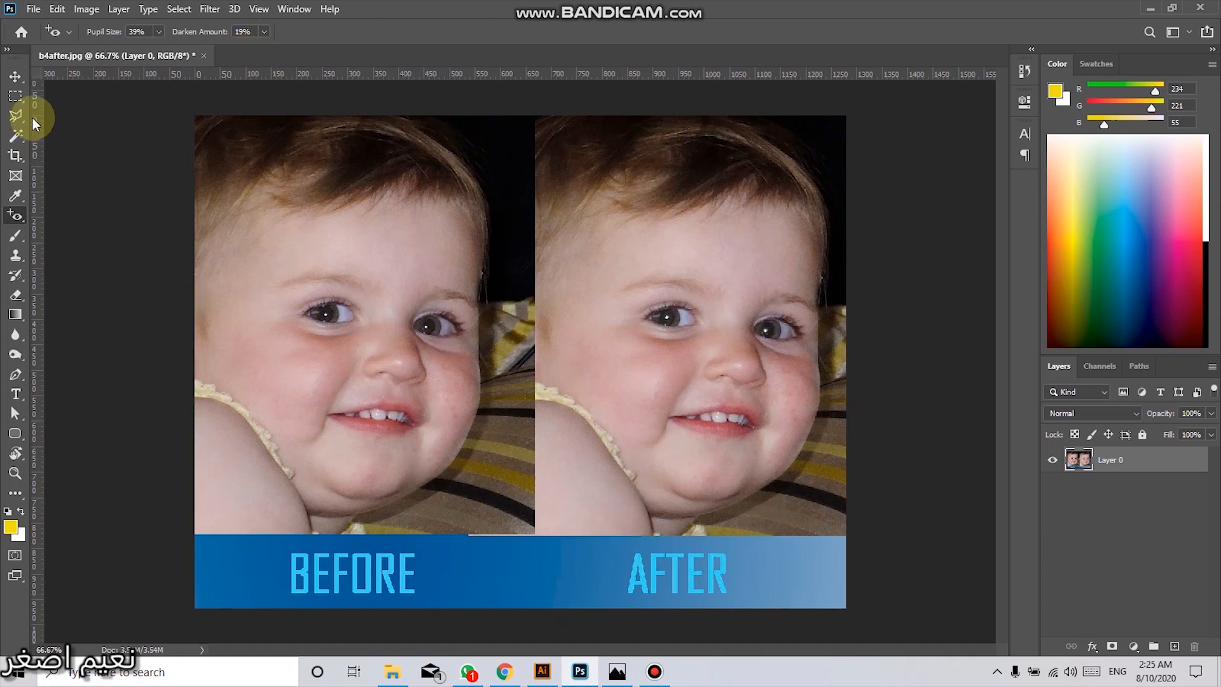
Step: Review the list of healing tools and switch to the Move Tool
{"action": "right_click", "coordinate": [16, 215]}
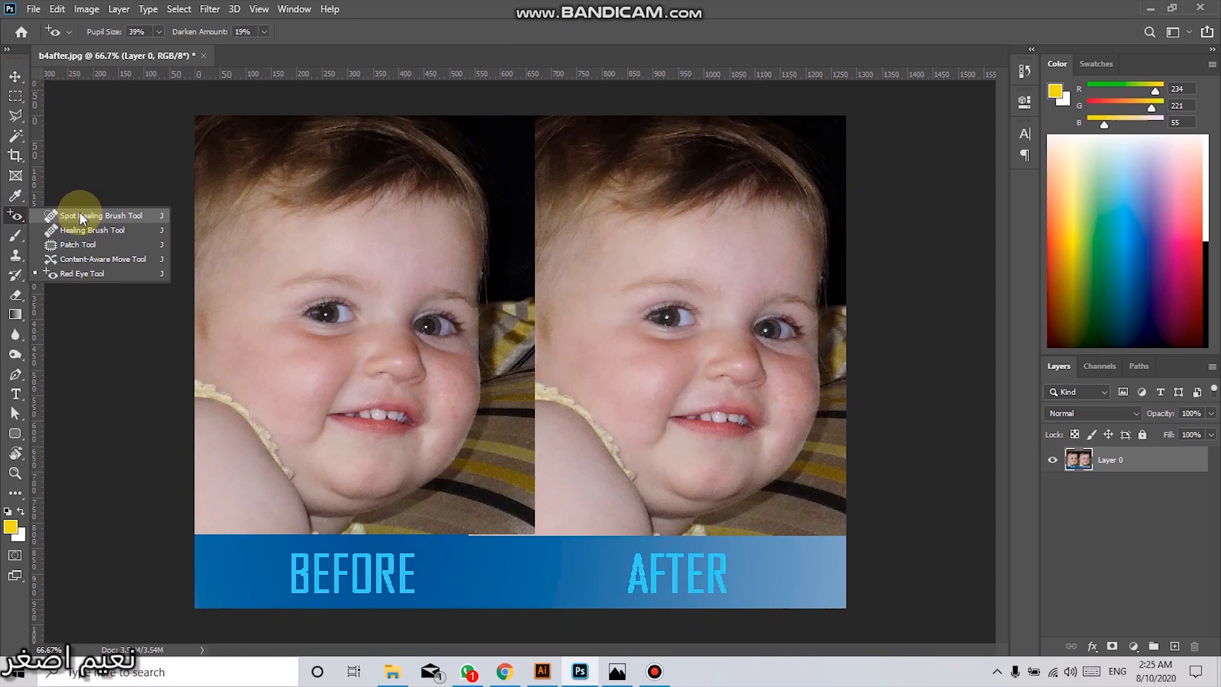
{"action": "left_click", "coordinate": [97, 181]}
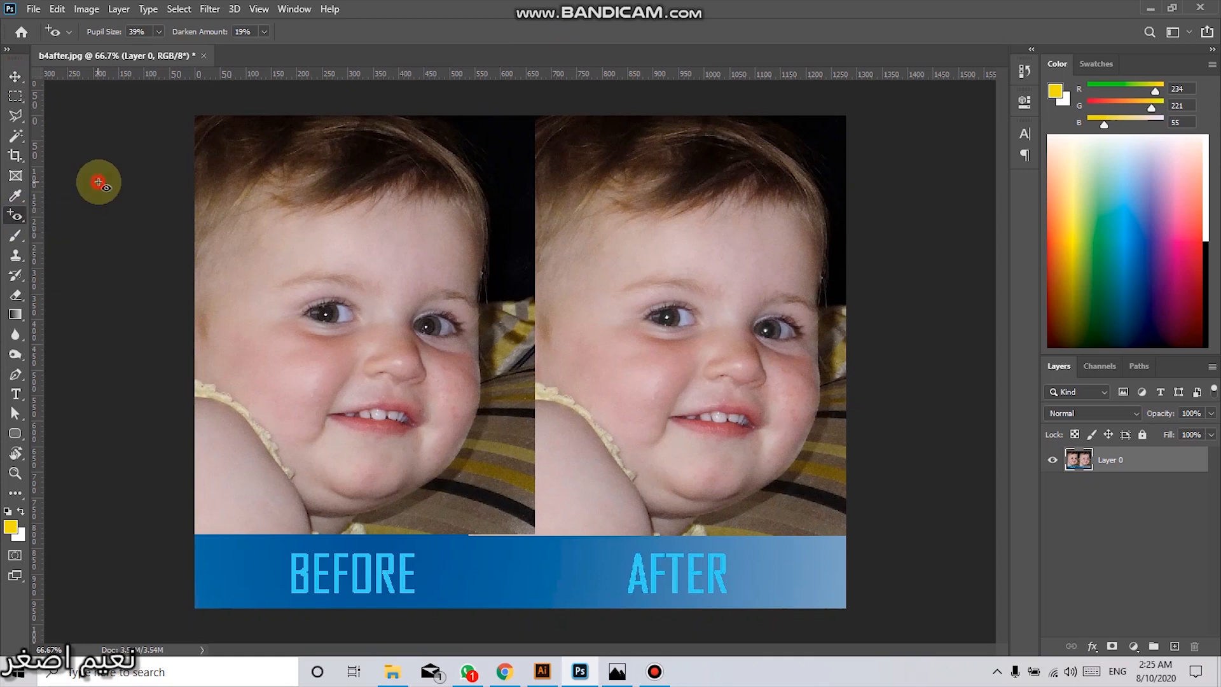
{"action": "left_click", "coordinate": [15, 77]}
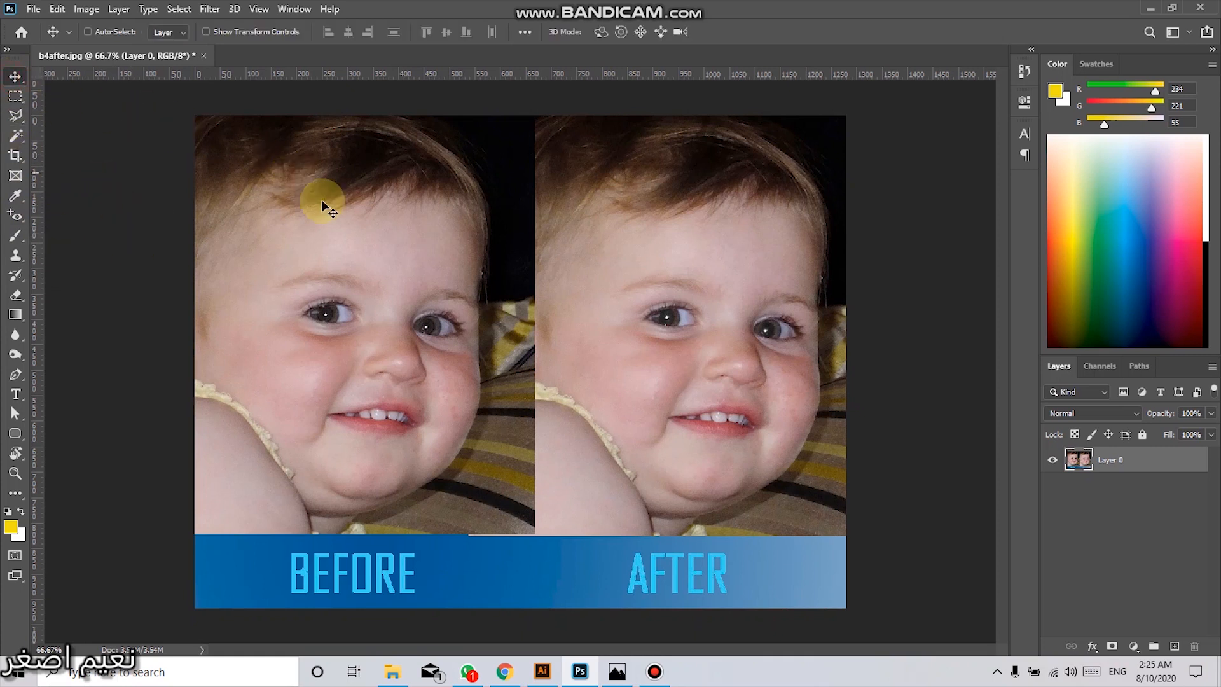